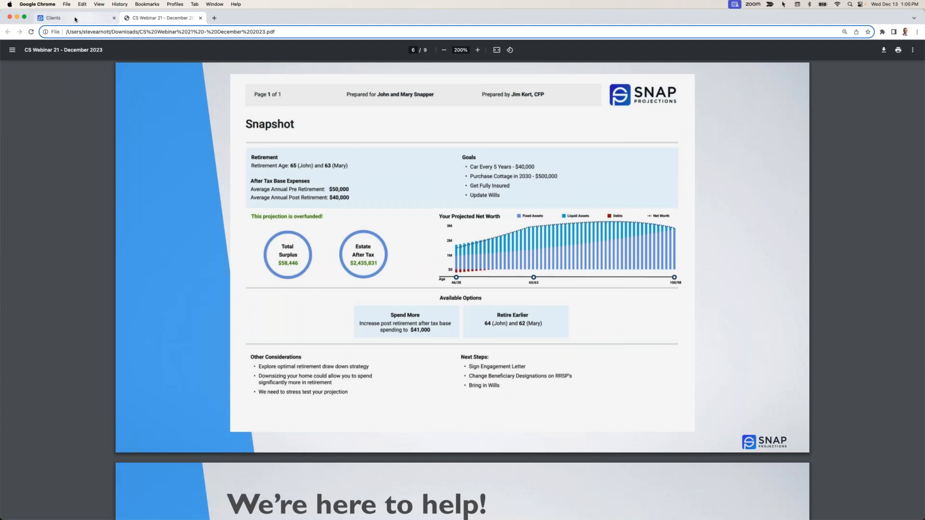
- Create a new client record and fill in the primary client's first name, last name and date of birth
{"action": "left_click", "coordinate": [75, 19]}
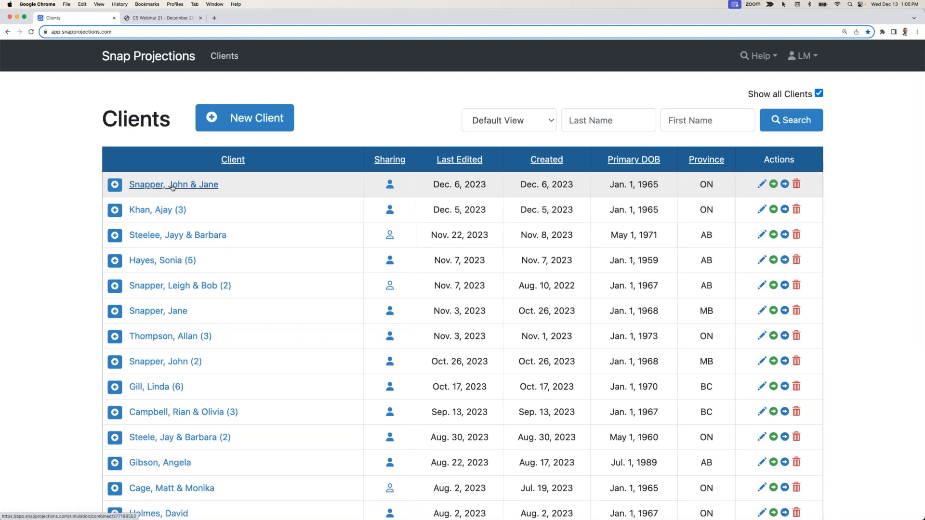
{"action": "left_click", "coordinate": [244, 122]}
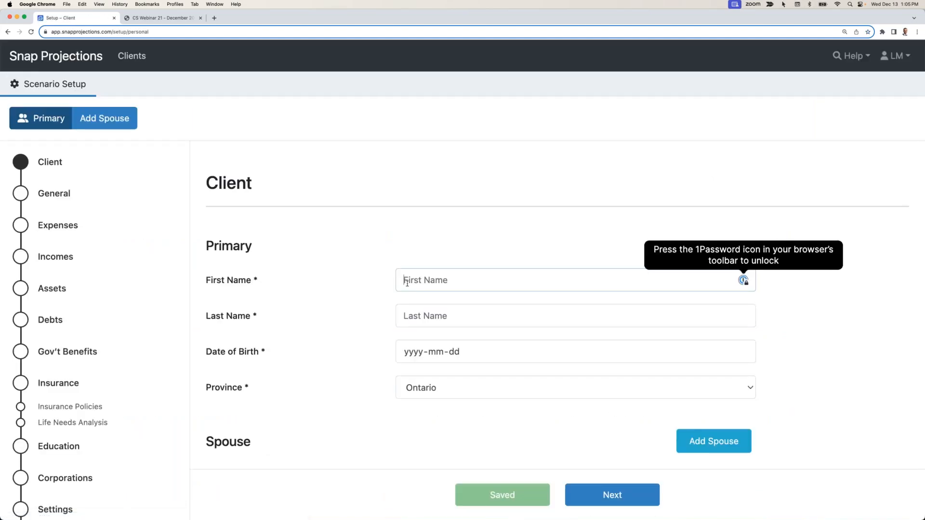
{"action": "type", "text": "Carl"}
{"action": "key", "text": "Tab"}
{"action": "type", "text": "DeMello"}
{"action": "key", "text": "Tab"}
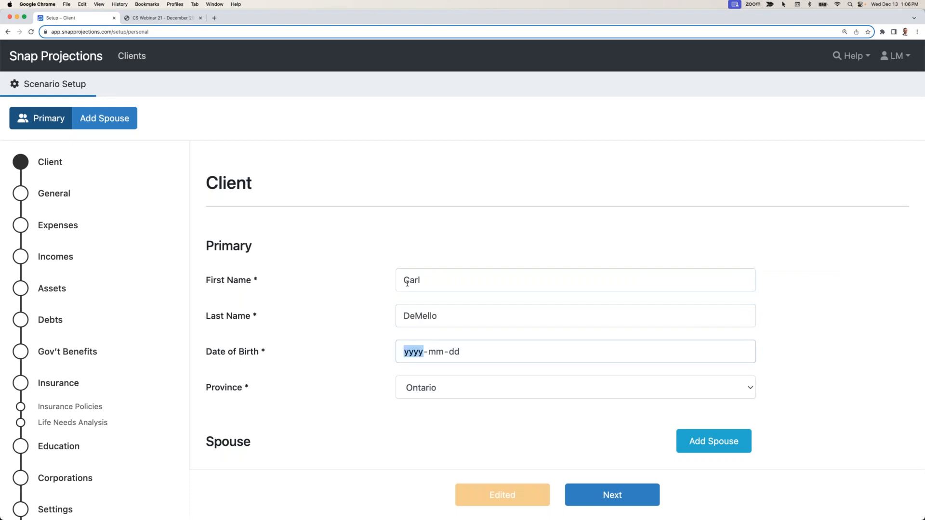
{"action": "type", "text": "19900101"}
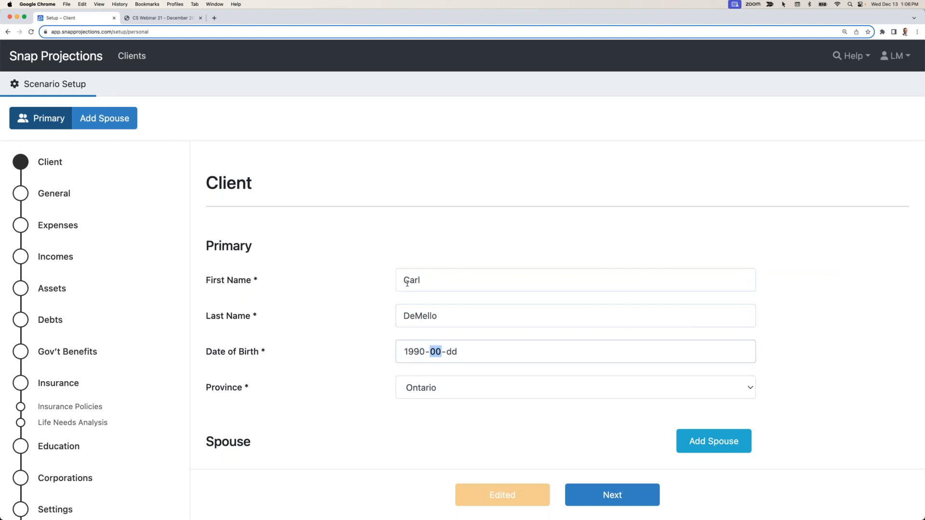
{"action": "left_click", "coordinate": [432, 413]}
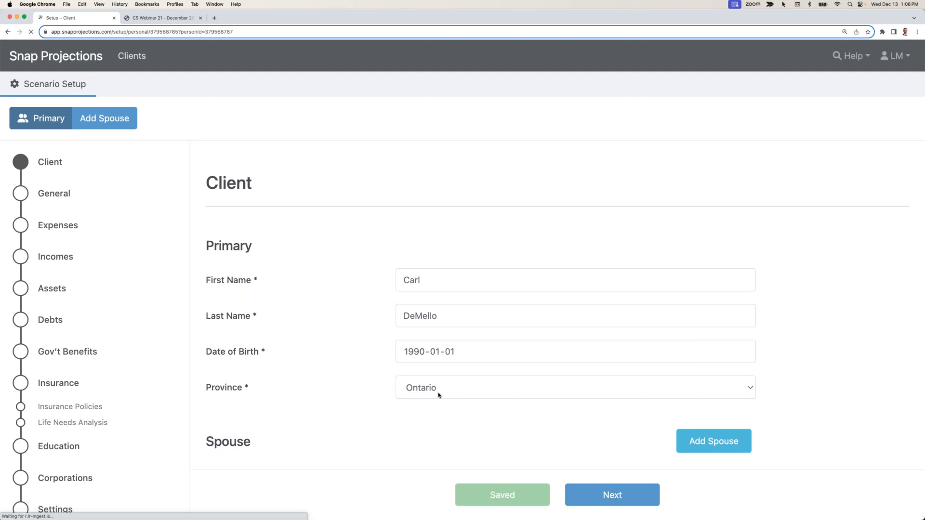
- Set the primary client's province to Alberta and continue to the General setup page
{"action": "left_click", "coordinate": [439, 389]}
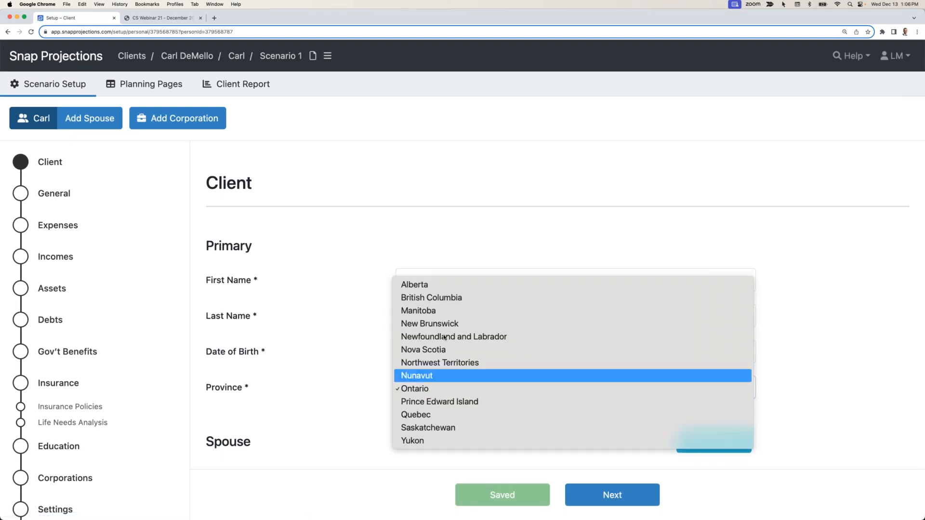
{"action": "left_click", "coordinate": [438, 281]}
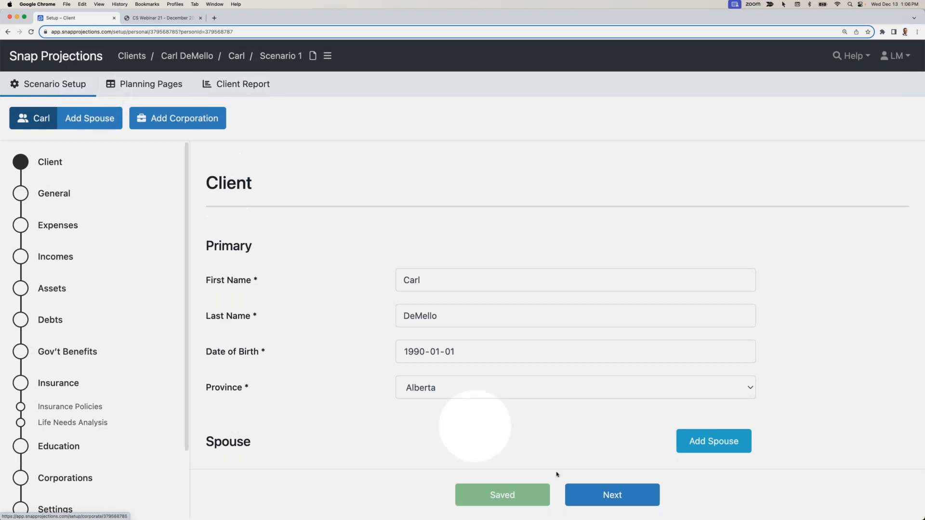
{"action": "left_click", "coordinate": [600, 492]}
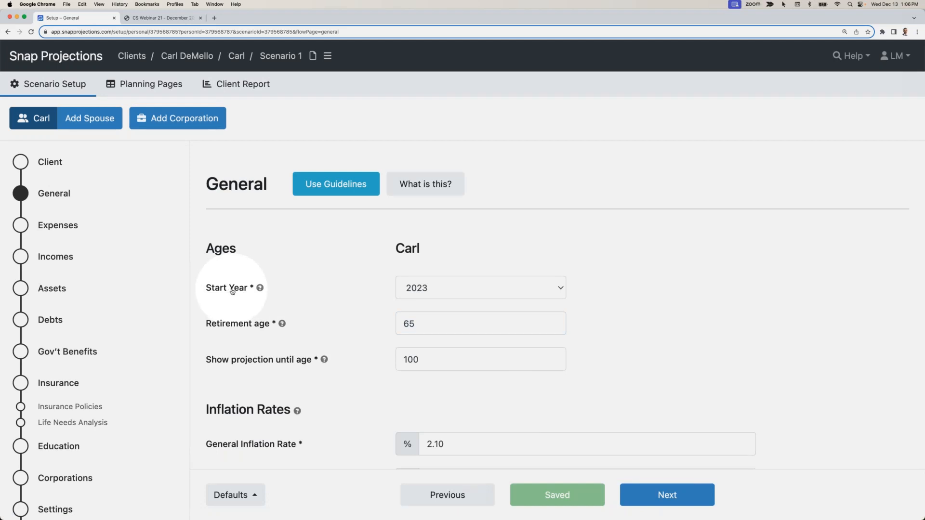
- Set the projection's start year to 2024 and the retirement age to 60
{"action": "left_click", "coordinate": [424, 291]}
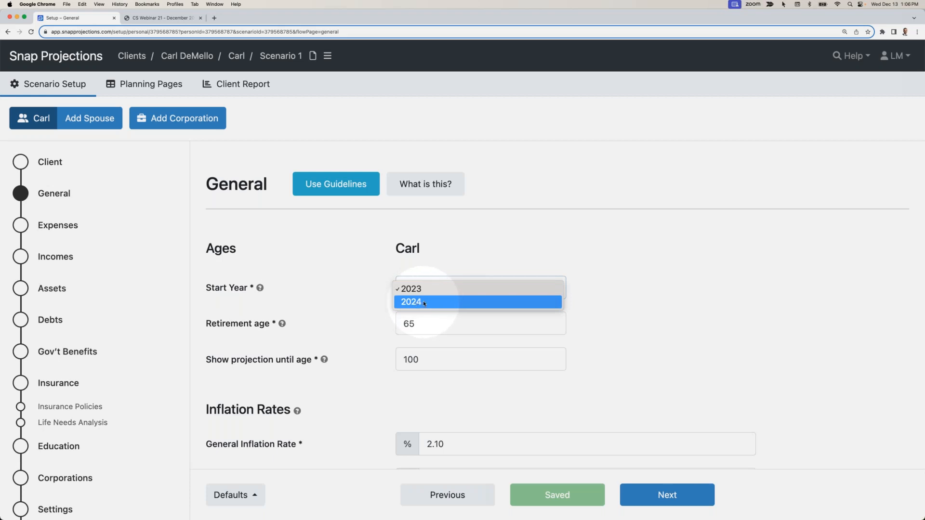
{"action": "left_click", "coordinate": [422, 301]}
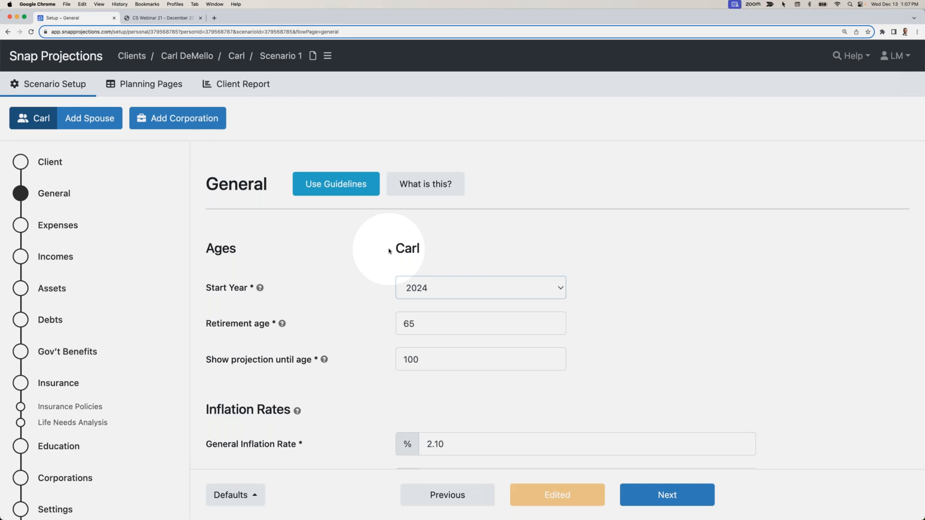
{"action": "double_click", "coordinate": [423, 324]}
{"action": "type", "text": "60"}
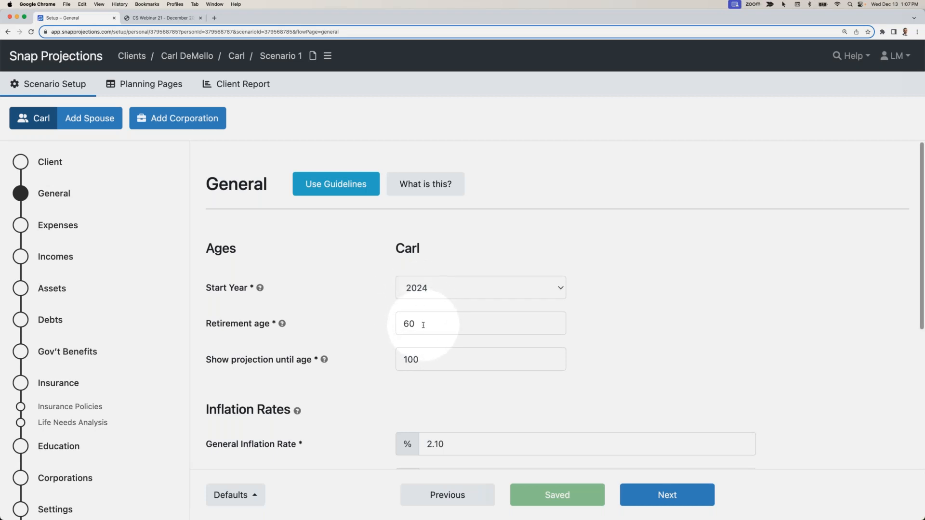
- Review the inflation rates, default rates of return and page default options, and proceed to the Expenses page
{"action": "scroll", "coordinate": [424, 328], "scroll_direction": "down", "scroll_amount": 1}
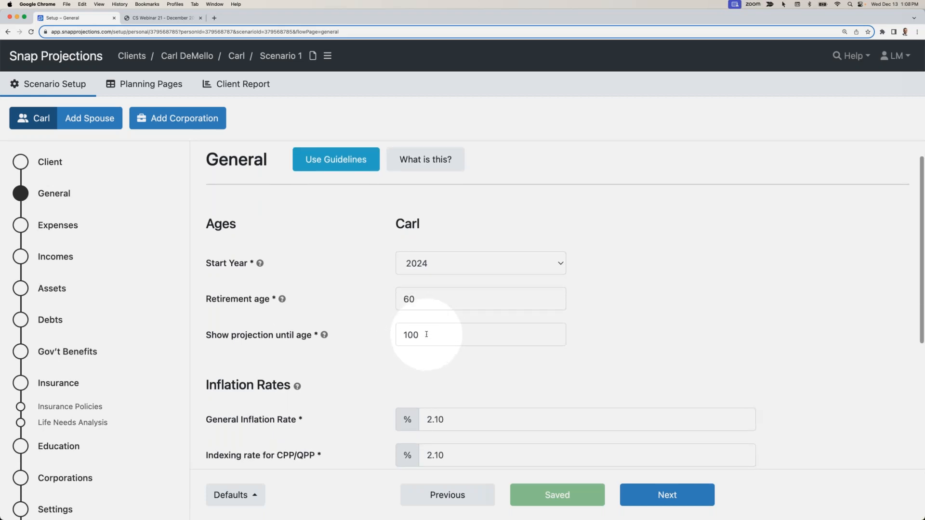
{"action": "scroll", "coordinate": [427, 334], "scroll_direction": "down", "scroll_amount": 5}
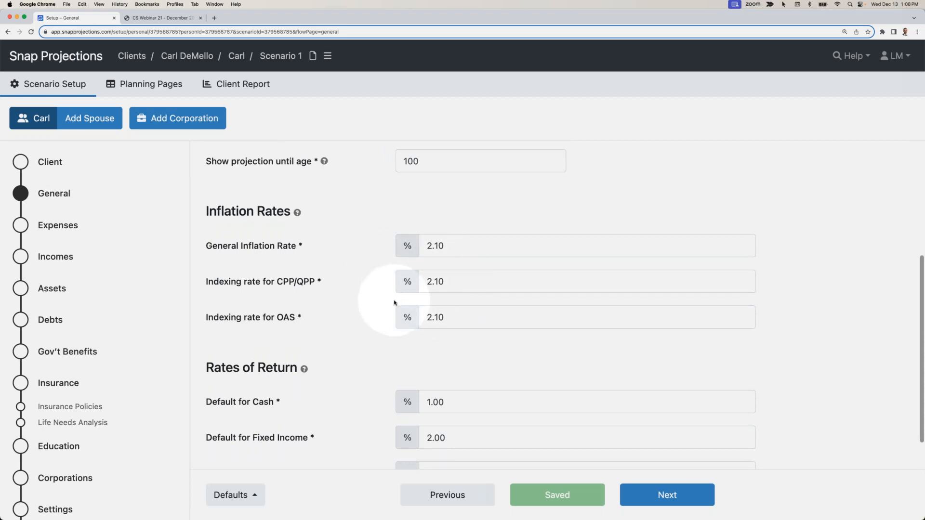
{"action": "scroll", "coordinate": [394, 302], "scroll_direction": "down", "scroll_amount": 1}
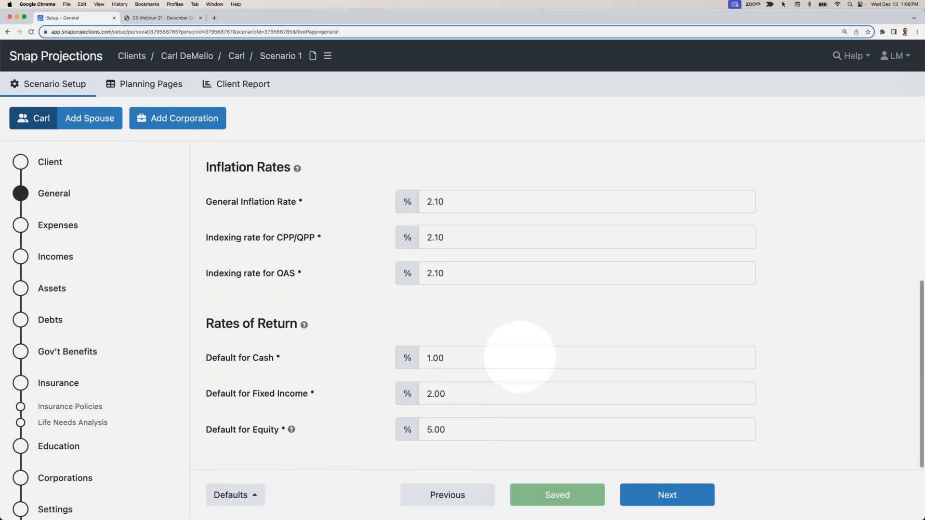
{"action": "left_click", "coordinate": [246, 493]}
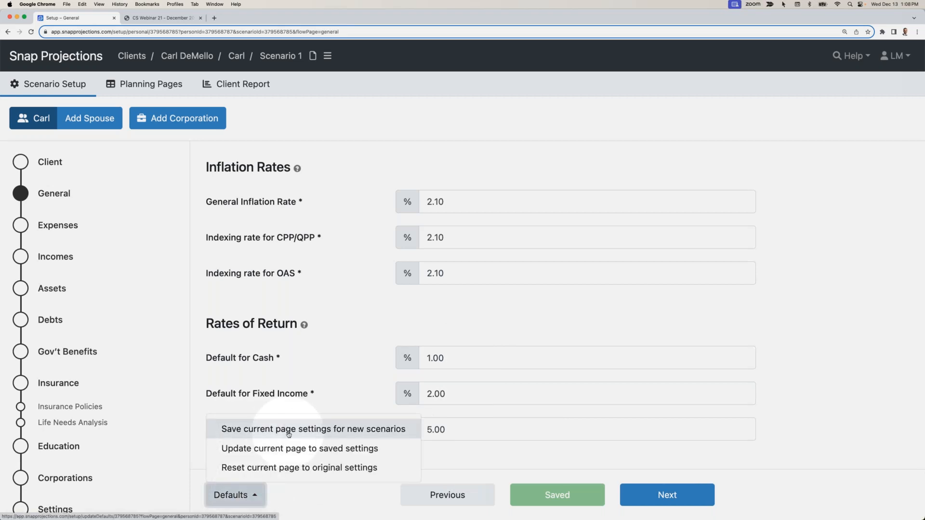
{"action": "left_click", "coordinate": [436, 394]}
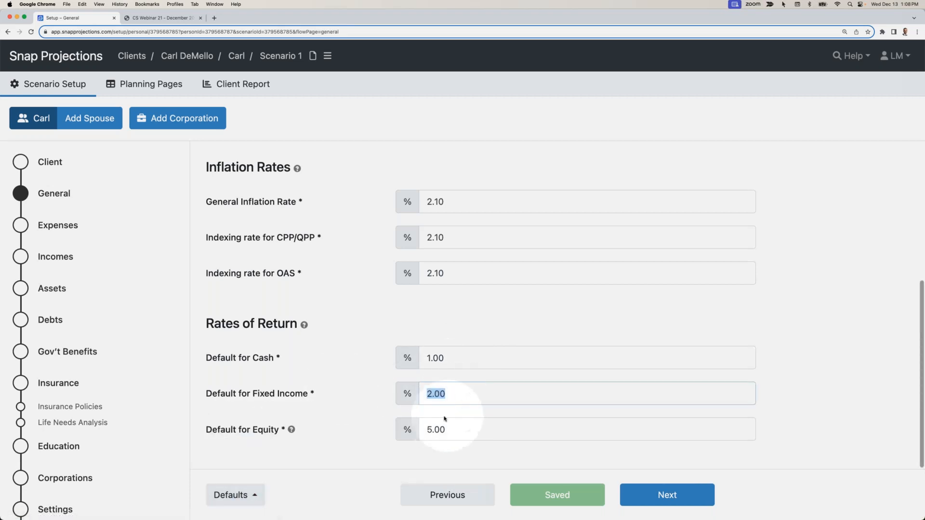
{"action": "left_click", "coordinate": [674, 491]}
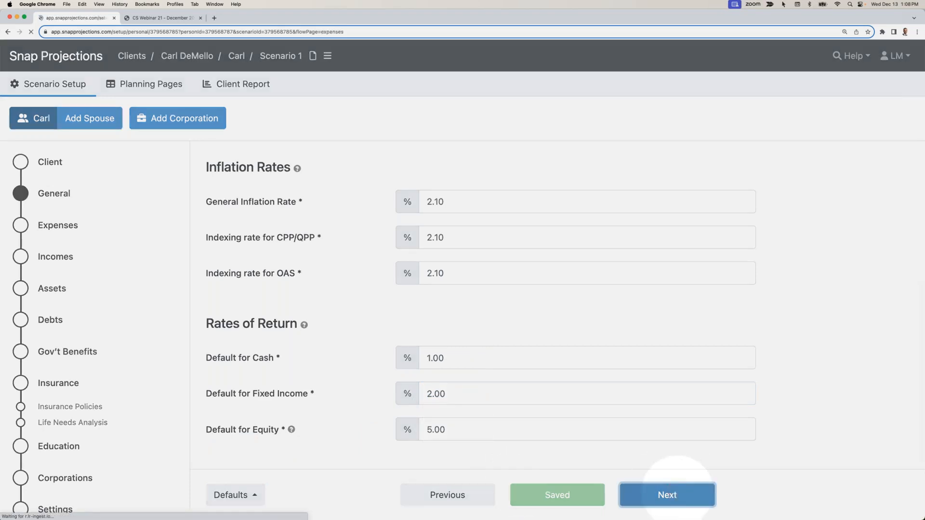
{"action": "left_click", "coordinate": [533, 375]}
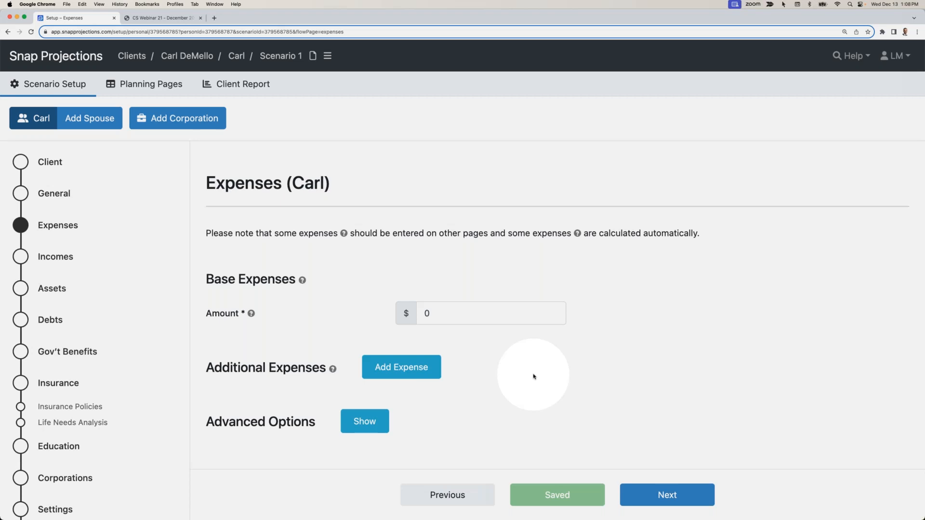
- Leave the expenses as they are, continue to Incomes and set the Employment Income amount to $120,000
{"action": "left_click", "coordinate": [658, 496]}
{"action": "left_click", "coordinate": [534, 412]}
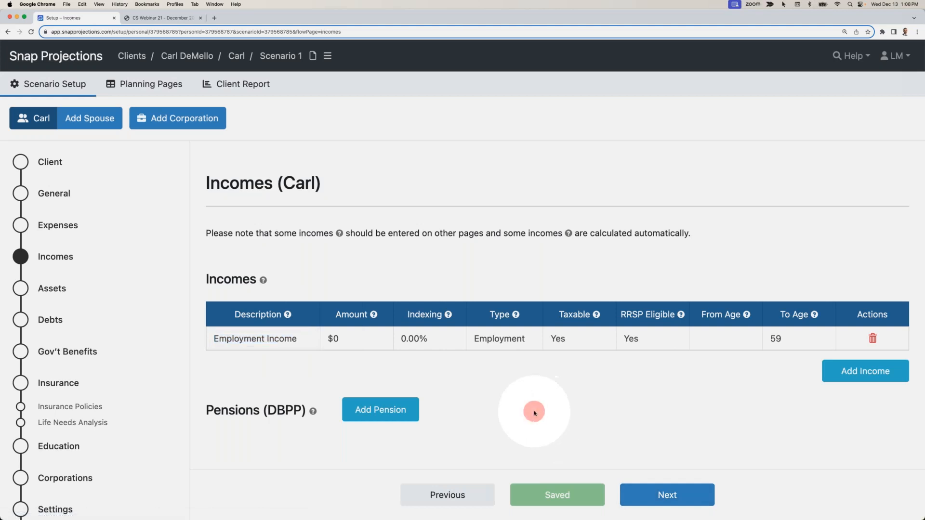
{"action": "left_click", "coordinate": [355, 338]}
{"action": "type", "text": "120,000"}
{"action": "left_click", "coordinate": [368, 364]}
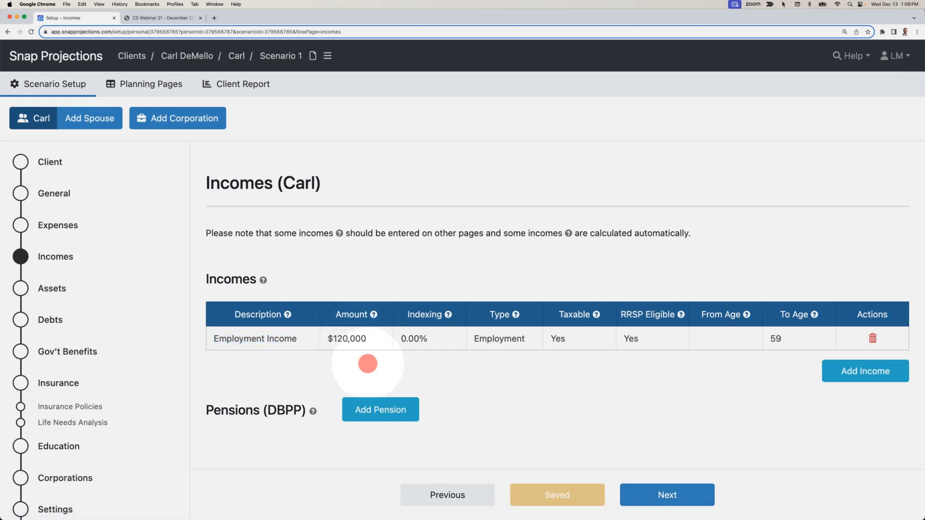
- Clear the Employment Income's indexing value so that it follows the general inflation rate
{"action": "left_click", "coordinate": [434, 341]}
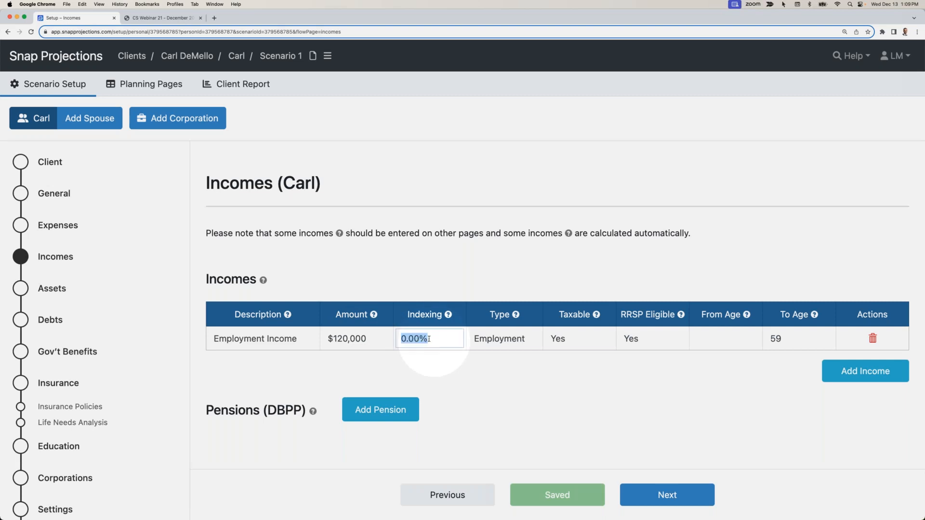
{"action": "type", "text": "1"}
{"action": "left_click", "coordinate": [444, 361]}
{"action": "left_click", "coordinate": [430, 339]}
{"action": "key", "text": "BackSpace"}
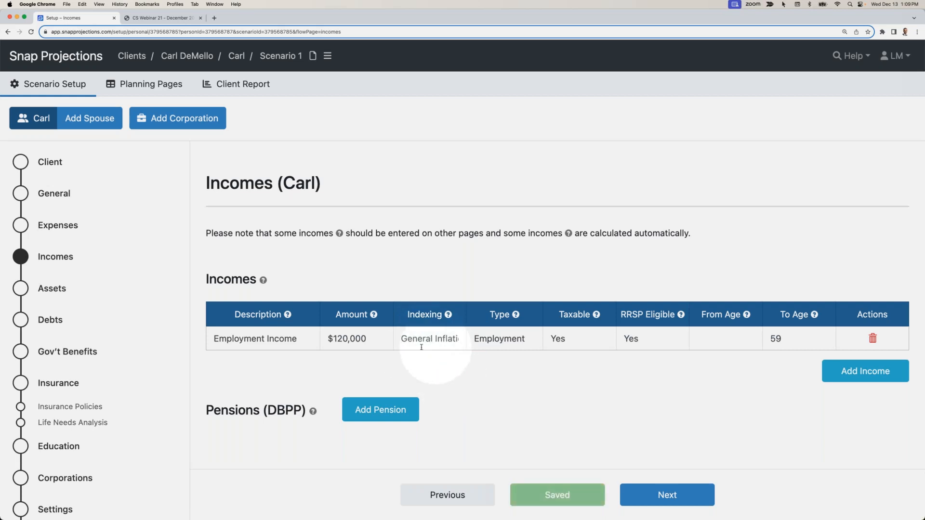
{"action": "left_click", "coordinate": [421, 340]}
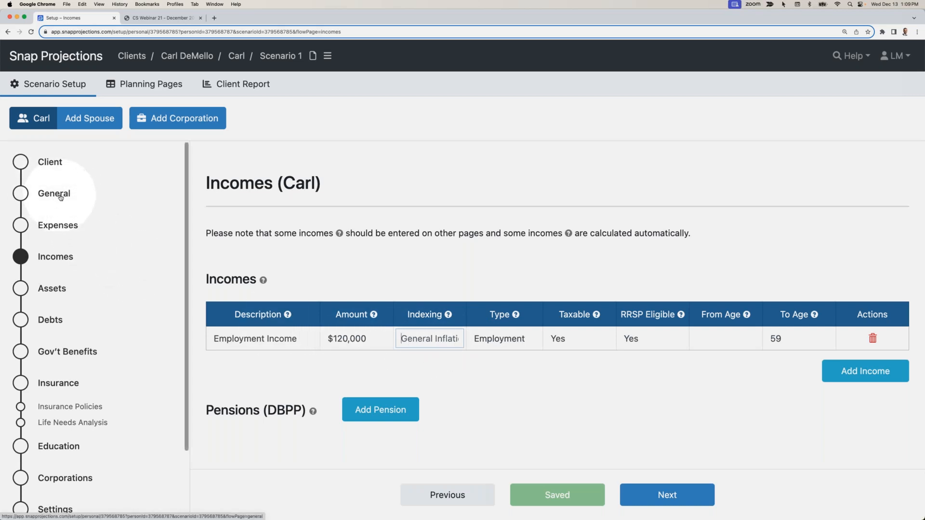
{"action": "left_click", "coordinate": [463, 384]}
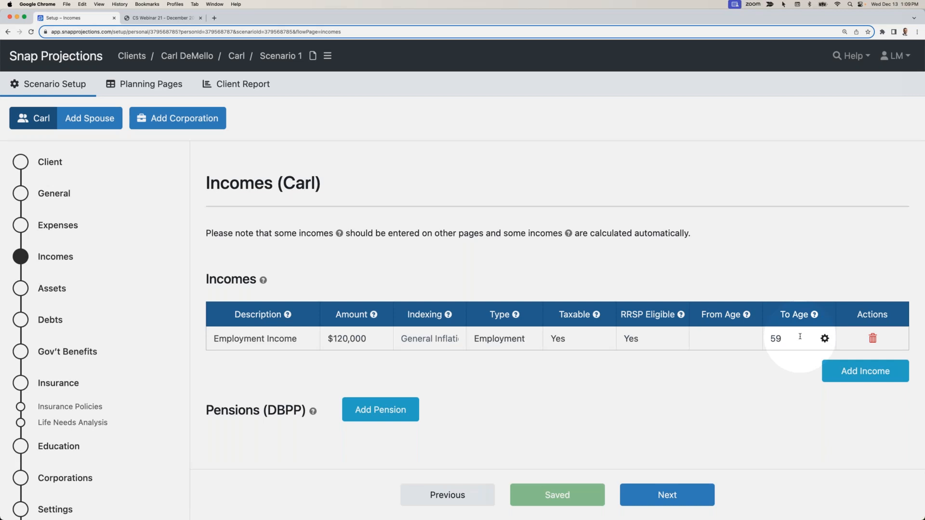
- Check the exact end date behind the Employment Income's To Age and close it without changes
{"action": "left_click", "coordinate": [825, 339]}
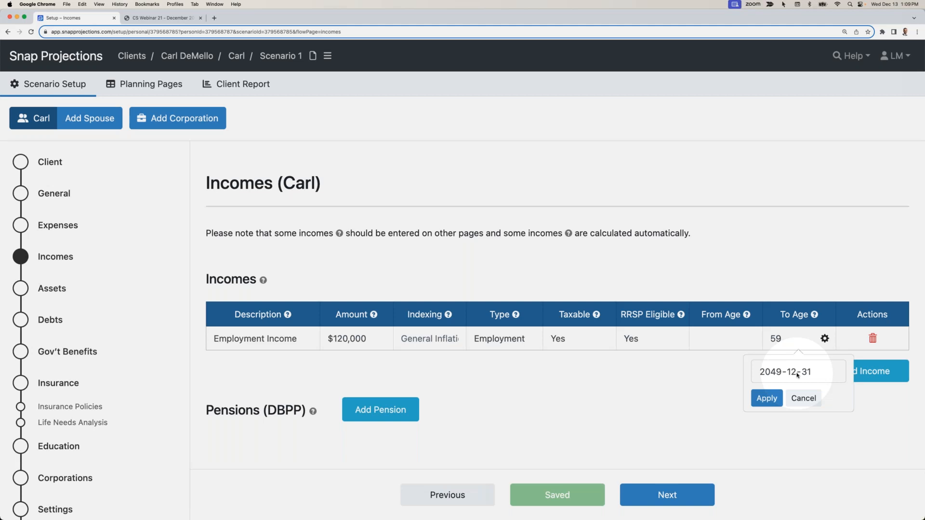
{"action": "left_click", "coordinate": [796, 374]}
{"action": "left_click", "coordinate": [803, 397]}
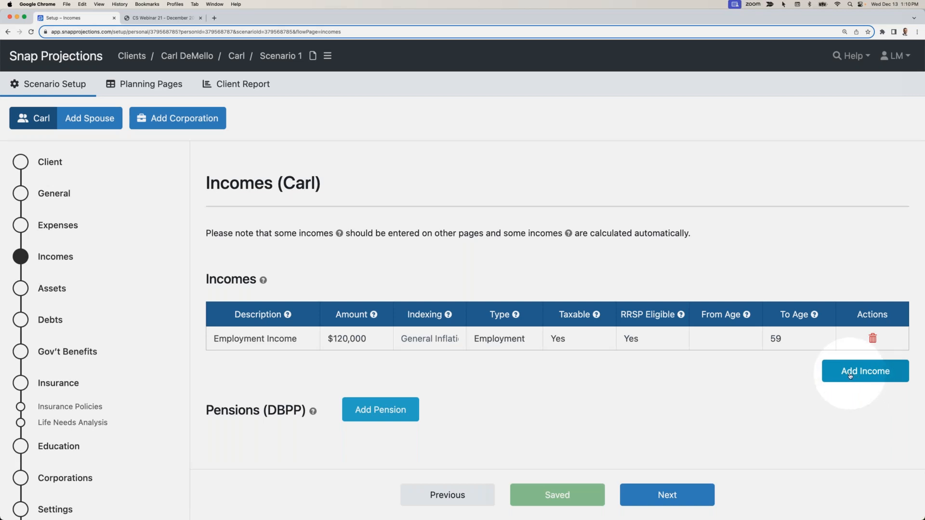
- Continue to the Assets page and rename the default capital asset as "Future Non-reg"
{"action": "left_click", "coordinate": [663, 489]}
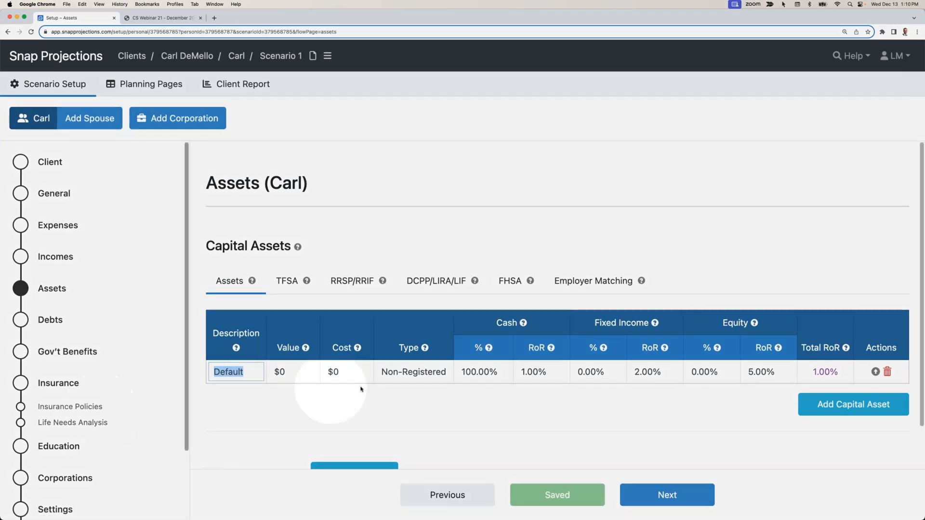
{"action": "left_click", "coordinate": [244, 384]}
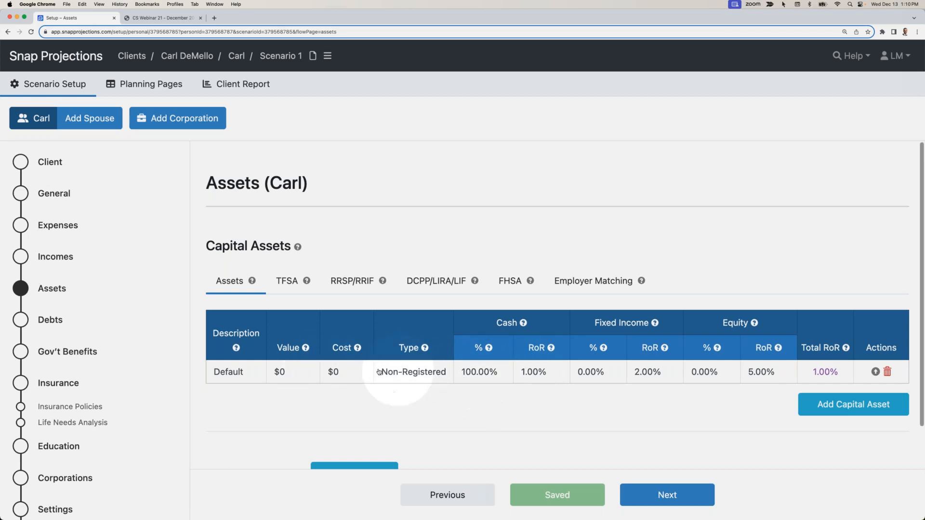
{"action": "left_click", "coordinate": [249, 371]}
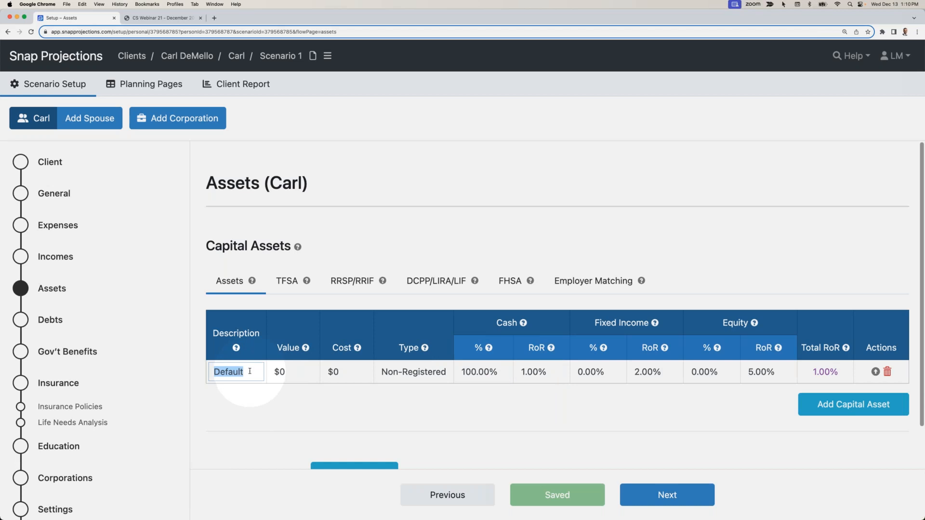
{"action": "type", "text": "Future"}
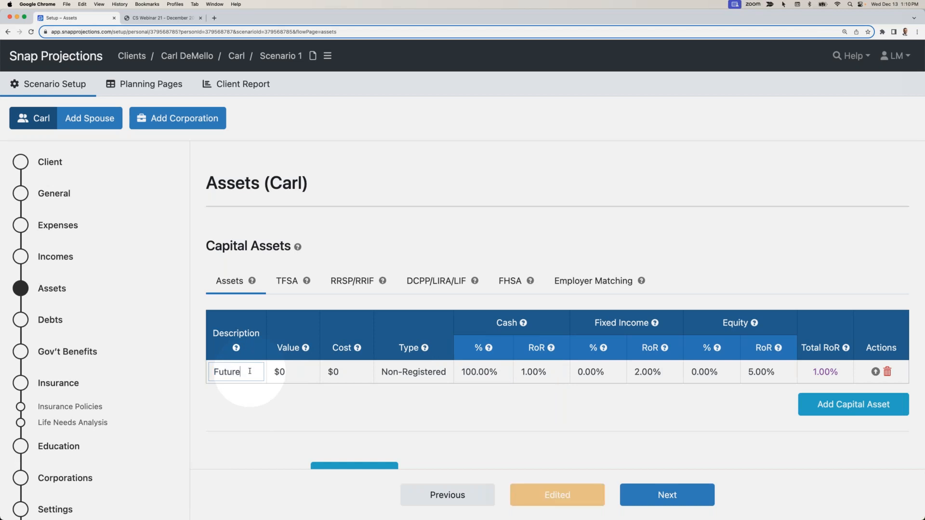
{"action": "type", "text": " Non-reg"}
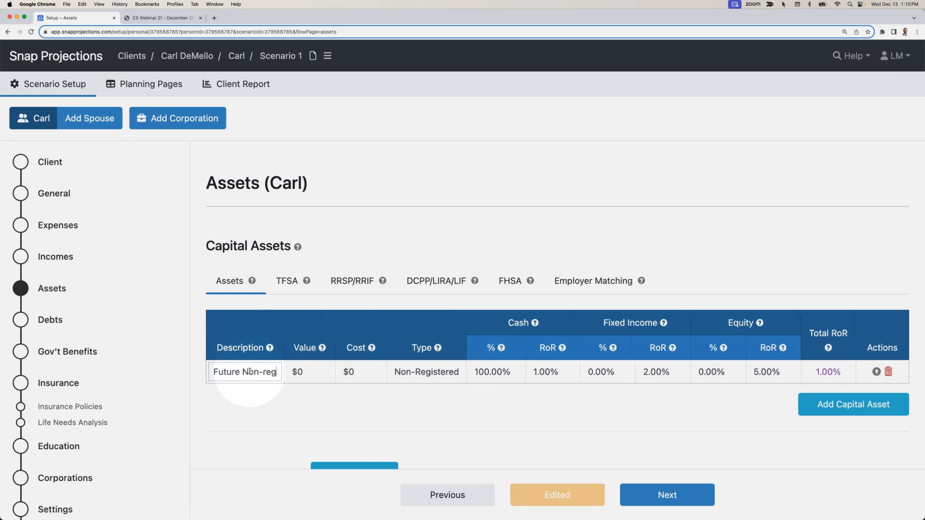
{"action": "key", "text": "Tab"}
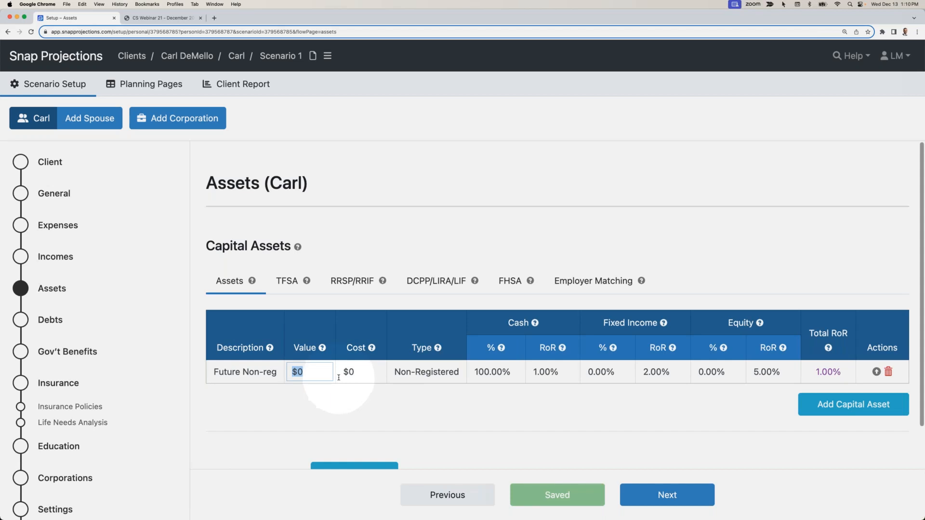
- Set the Future Non-reg asset mix to 0% cash, 30% fixed income and 70% equity
{"action": "left_click", "coordinate": [504, 373]}
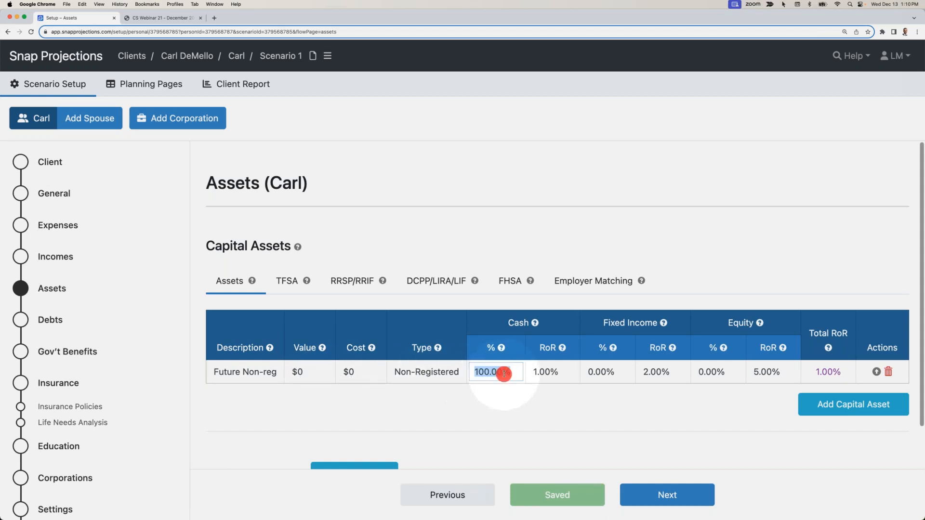
{"action": "type", "text": "0"}
{"action": "key", "text": "Tab"}
{"action": "key", "text": "Tab"}
{"action": "type", "text": "30"}
{"action": "key", "text": "Tab"}
{"action": "key", "text": "Tab"}
{"action": "type", "text": "70"}
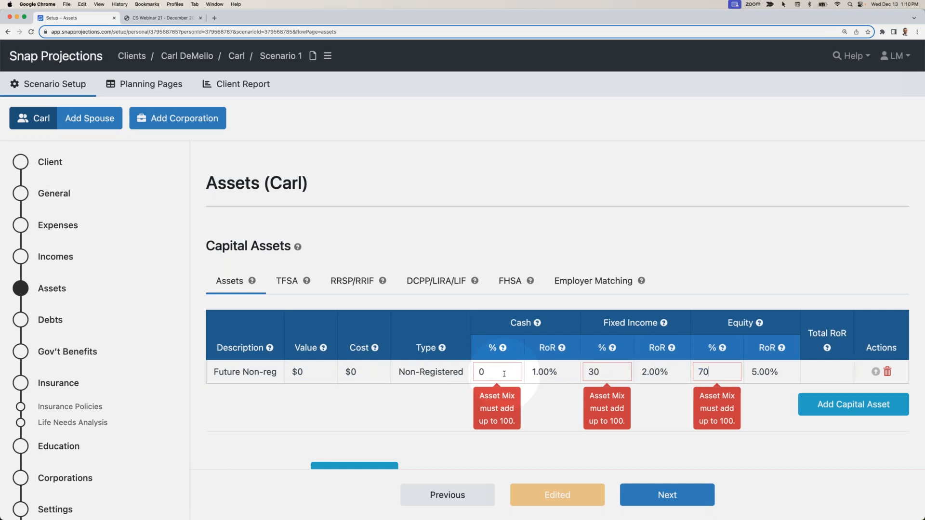
{"action": "left_click", "coordinate": [618, 396]}
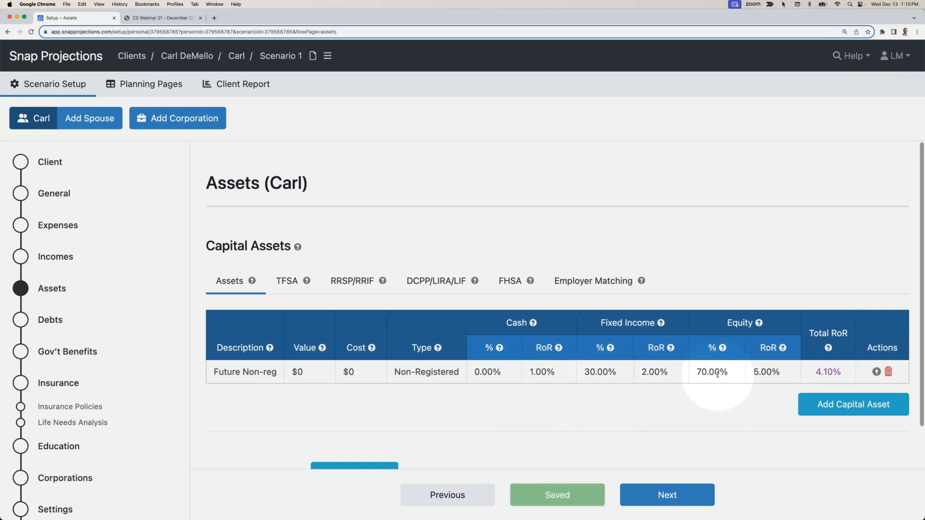
- Add a capital asset named "TFSA" with a value of $70,000 and the type TFSA
{"action": "left_click", "coordinate": [817, 404]}
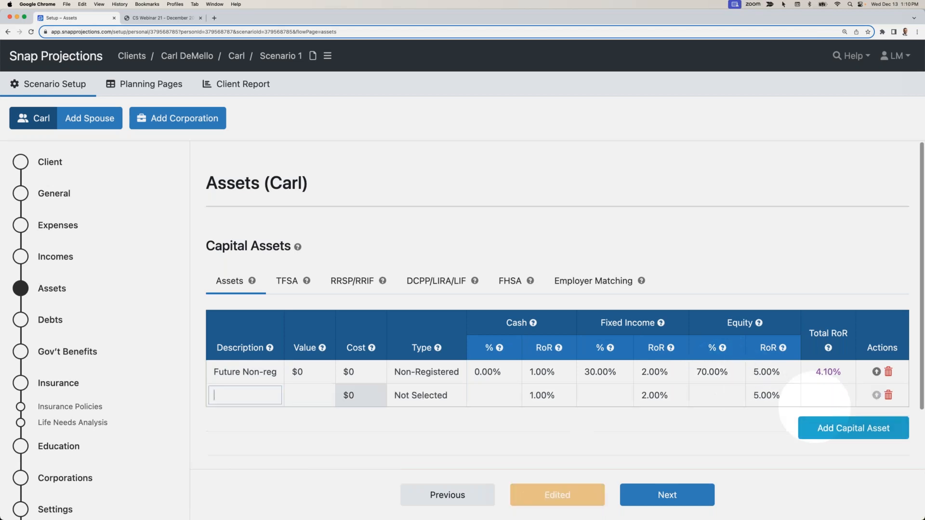
{"action": "type", "text": "TFSA"}
{"action": "key", "text": "Tab"}
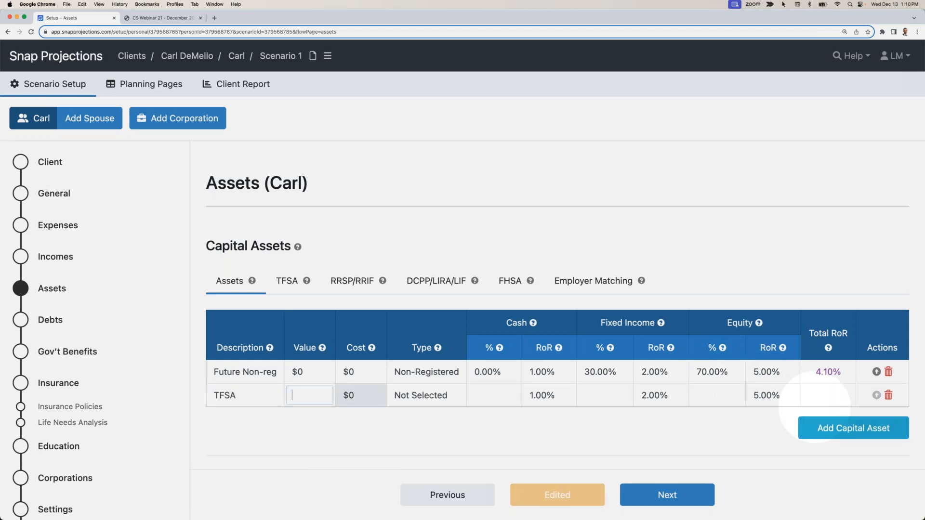
{"action": "type", "text": "70000"}
{"action": "key", "text": "Tab"}
{"action": "key", "text": "t"}
- Set the TFSA asset mix to 0% cash, 30% fixed income and 70% equity
{"action": "key", "text": "Tab"}
{"action": "key", "text": "Tab"}
{"action": "key", "text": "Tab"}
{"action": "type", "text": "30"}
{"action": "key", "text": "Tab"}
{"action": "left_click", "coordinate": [620, 412]}
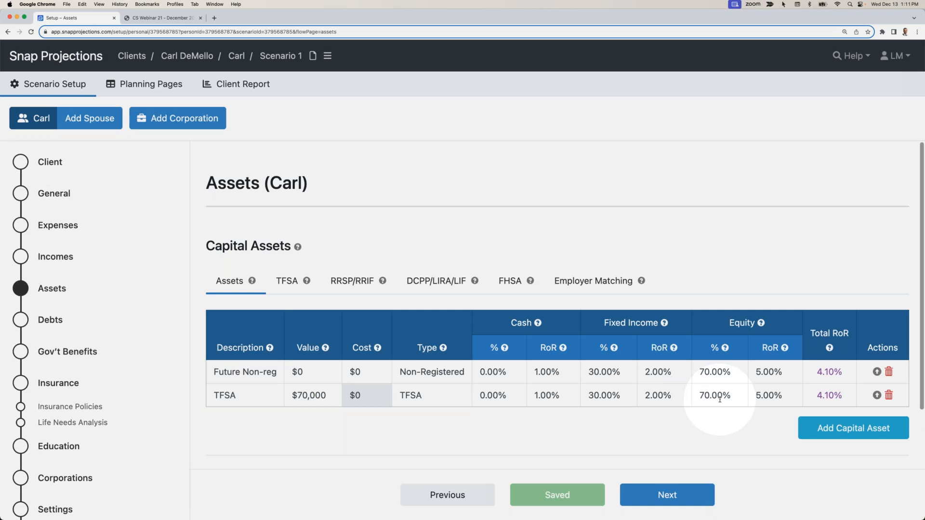
- Add a capital asset named "RRSP" with a value of $90,000 and the type RRSP/RRIF
{"action": "left_click", "coordinate": [825, 427]}
{"action": "type", "text": "RRSP"}
{"action": "key", "text": "Tab"}
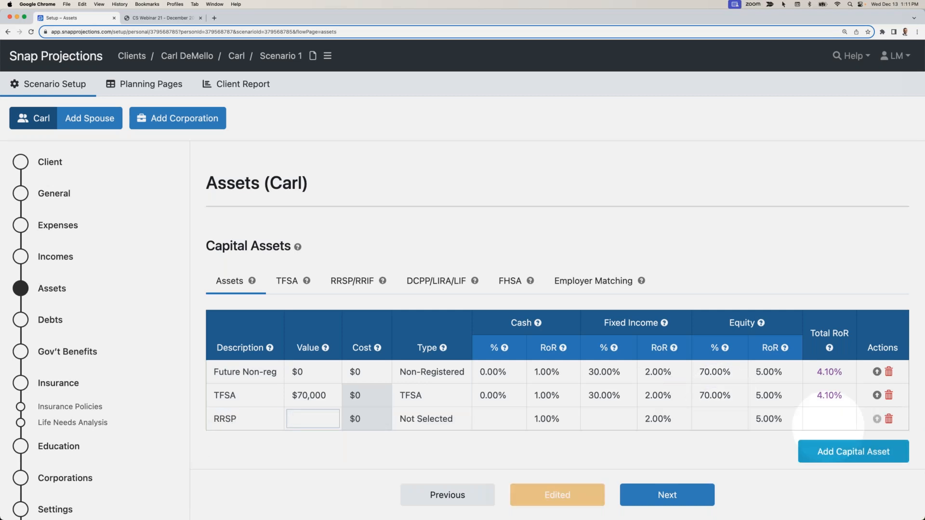
{"action": "type", "text": "8"}
{"action": "key", "text": "BackSpace"}
{"action": "type", "text": "90000"}
{"action": "key", "text": "Tab"}
{"action": "key", "text": "r"}
- Set the RRSP asset mix to 0% cash, 30% fixed income and 70% equity
{"action": "key", "text": "Tab"}
{"action": "key", "text": "Tab"}
{"action": "key", "text": "Tab"}
{"action": "type", "text": "30"}
{"action": "key", "text": "Tab"}
{"action": "left_click", "coordinate": [670, 459]}
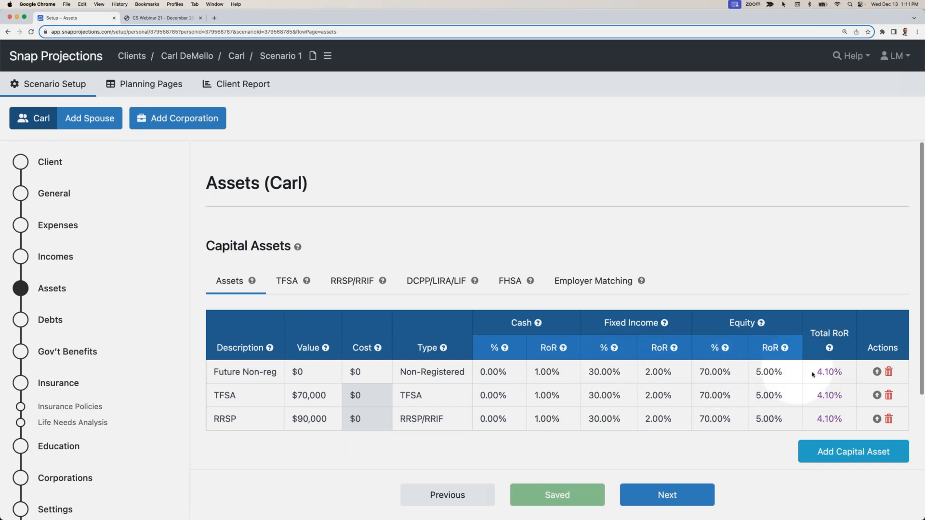
- Review the total and equity rates of return of the Future Non-reg asset without changing them
{"action": "double_click", "coordinate": [838, 372]}
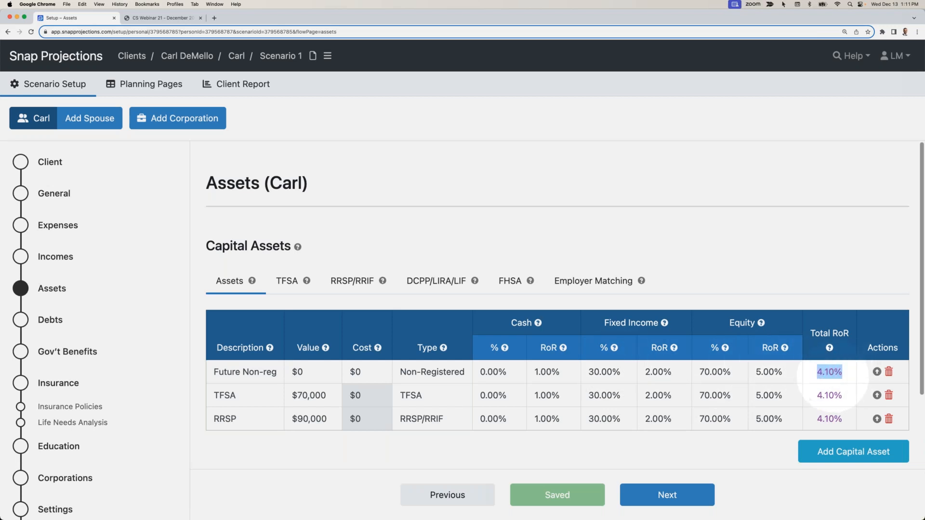
{"action": "left_click", "coordinate": [788, 374]}
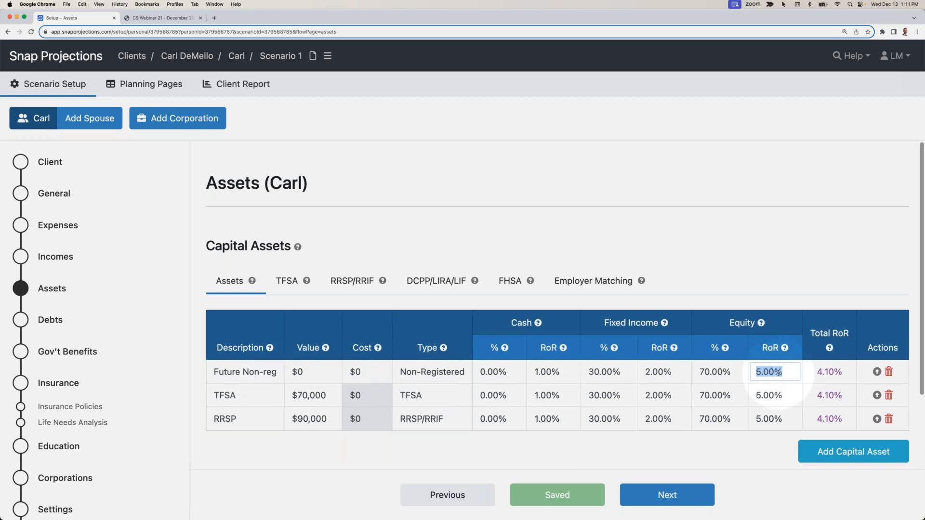
{"action": "left_click", "coordinate": [749, 283]}
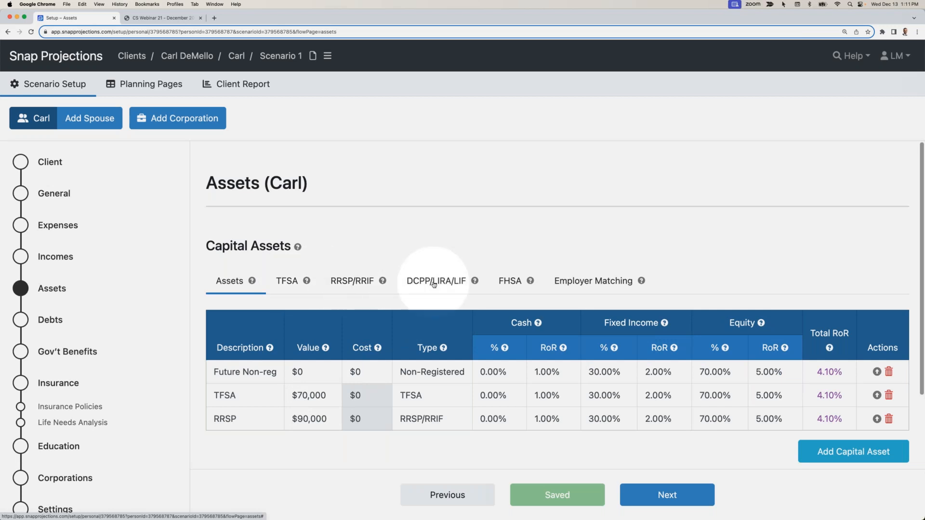
- Set the TFSA contribution room for 2024 to $10,000
{"action": "left_click", "coordinate": [286, 282]}
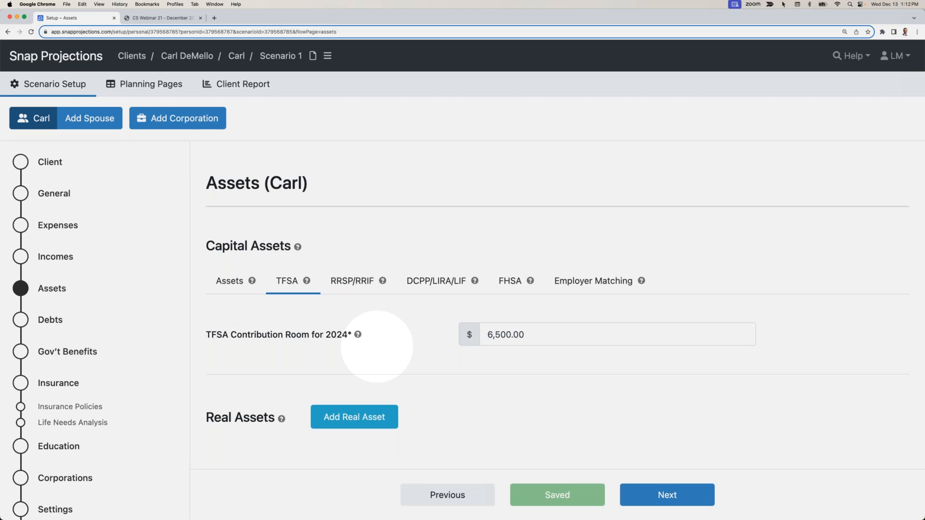
{"action": "double_click", "coordinate": [519, 336]}
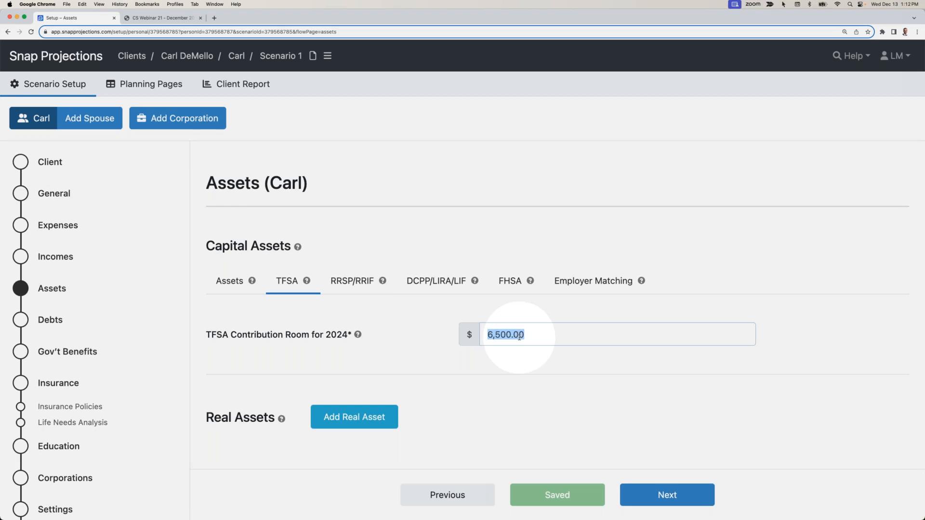
{"action": "type", "text": "10000"}
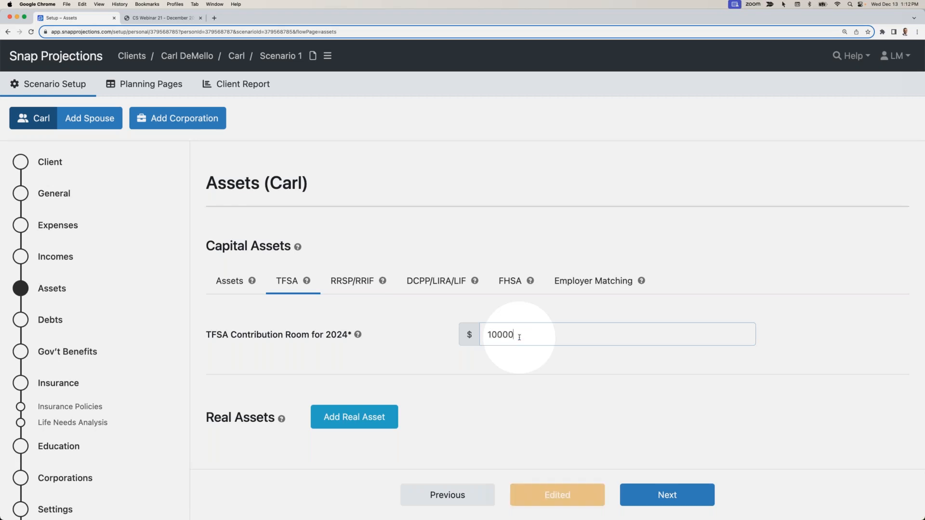
{"action": "left_click", "coordinate": [504, 322]}
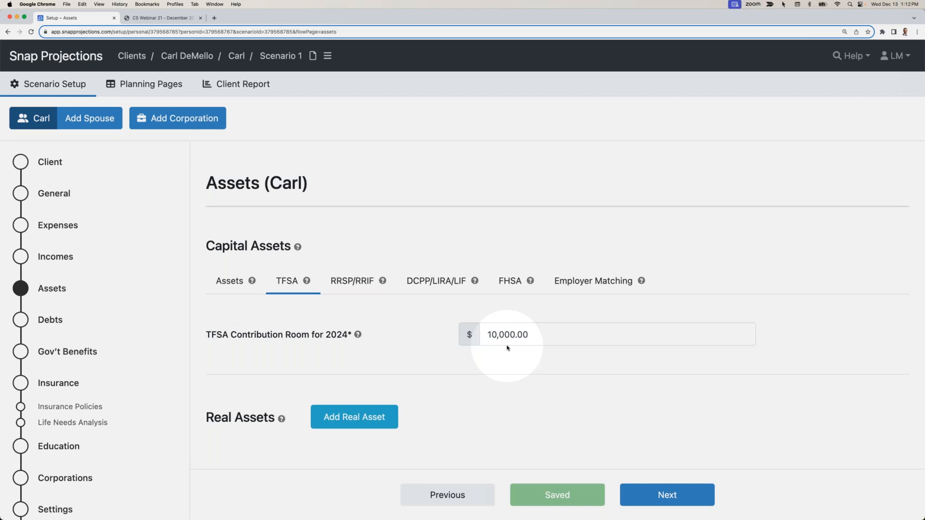
- Set the RRSP contribution room for 2024 to $30,000
{"action": "left_click", "coordinate": [355, 280]}
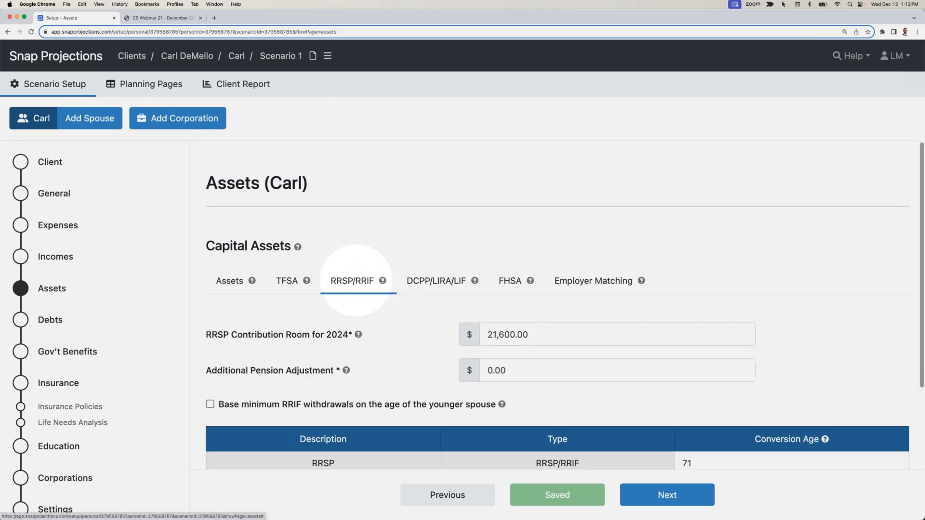
{"action": "left_click_drag", "start_coordinate": [486, 335], "coordinate": [524, 336]}
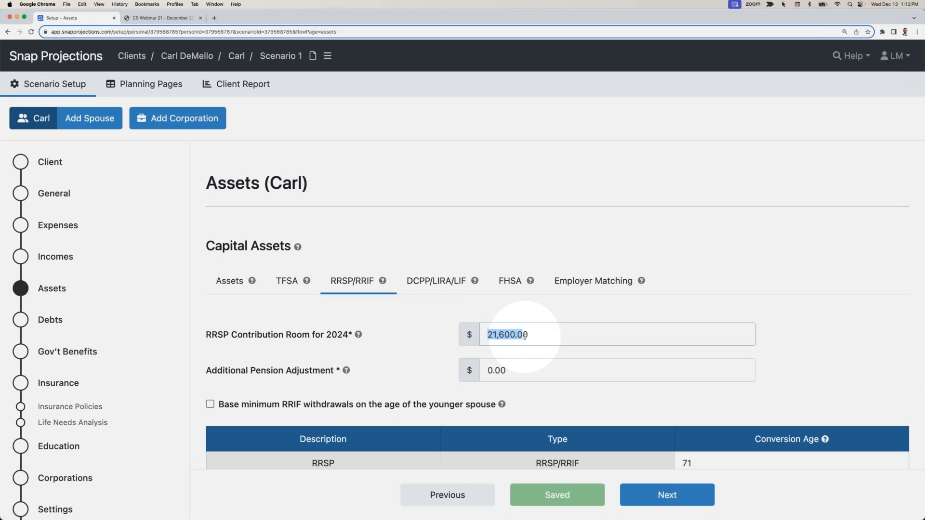
{"action": "type", "text": "30000"}
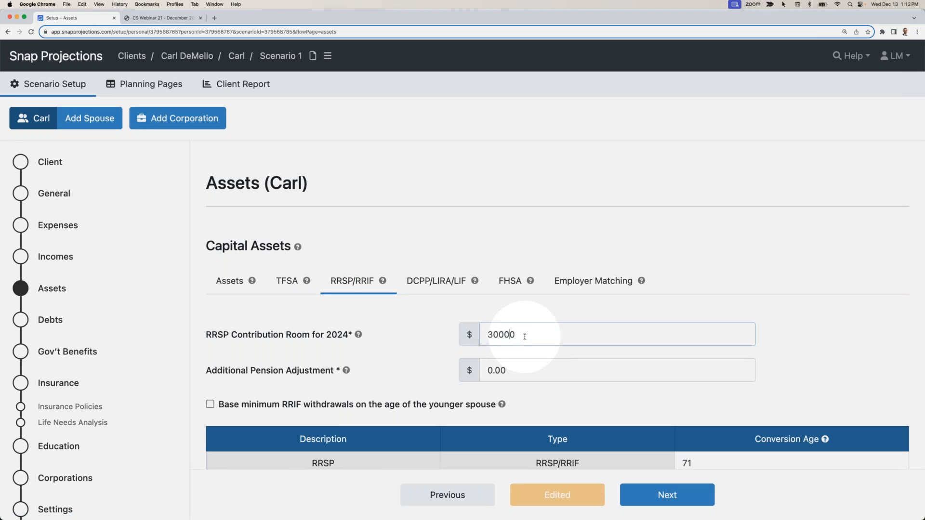
{"action": "left_click", "coordinate": [524, 315]}
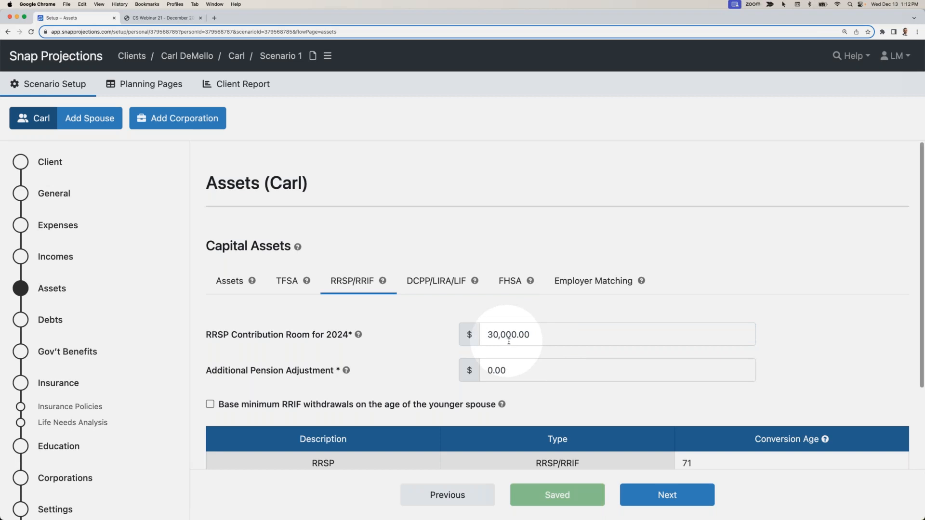
- Add a real asset named "Home" with a value of $500,000 and a cost of $400,000
{"action": "left_click", "coordinate": [233, 282]}
{"action": "scroll", "coordinate": [303, 294], "scroll_direction": "down", "scroll_amount": 5}
{"action": "left_click", "coordinate": [334, 427]}
{"action": "type", "text": "Home"}
{"action": "key", "text": "Tab"}
{"action": "type", "text": "500000"}
{"action": "key", "text": "Tab"}
{"action": "type", "text": "400000"}
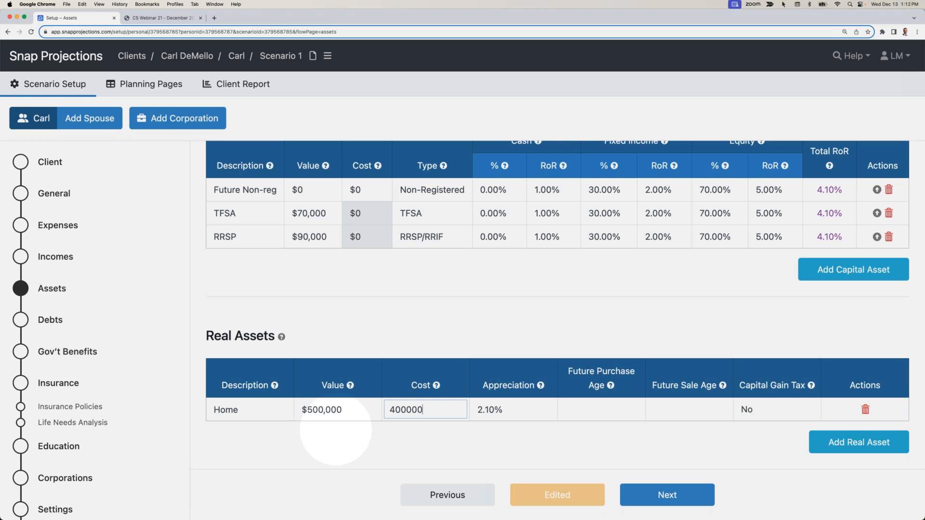
{"action": "key", "text": "Tab"}
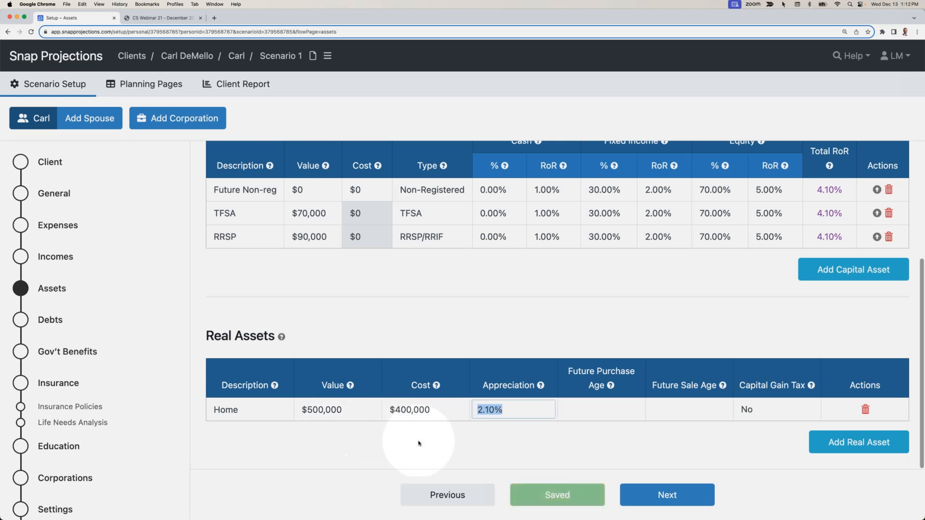
- Review the Home's appreciation, future purchase age and future sale age without changing them
{"action": "left_click", "coordinate": [510, 412]}
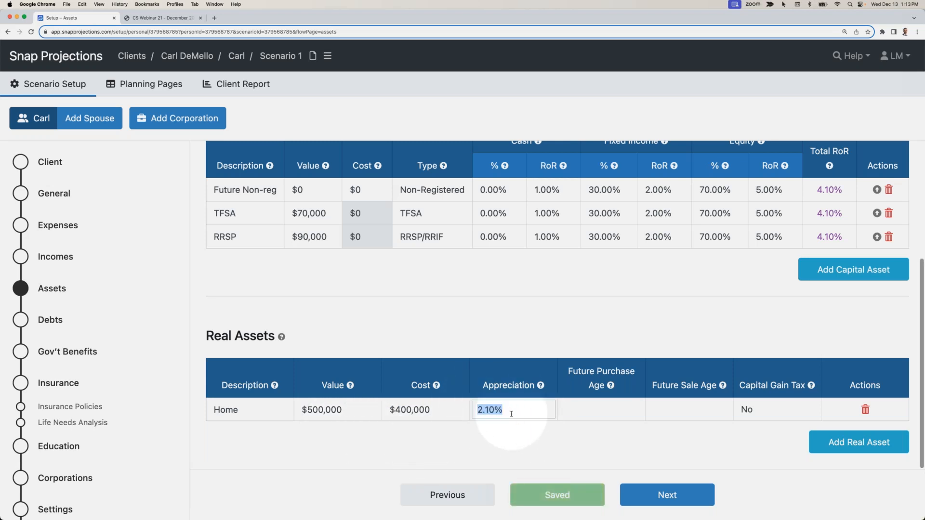
{"action": "left_click", "coordinate": [612, 409]}
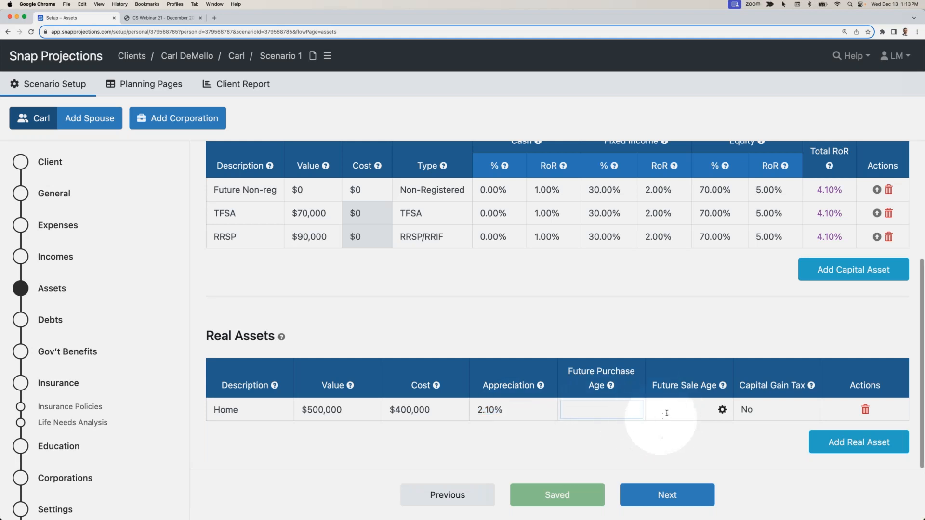
{"action": "left_click", "coordinate": [665, 417]}
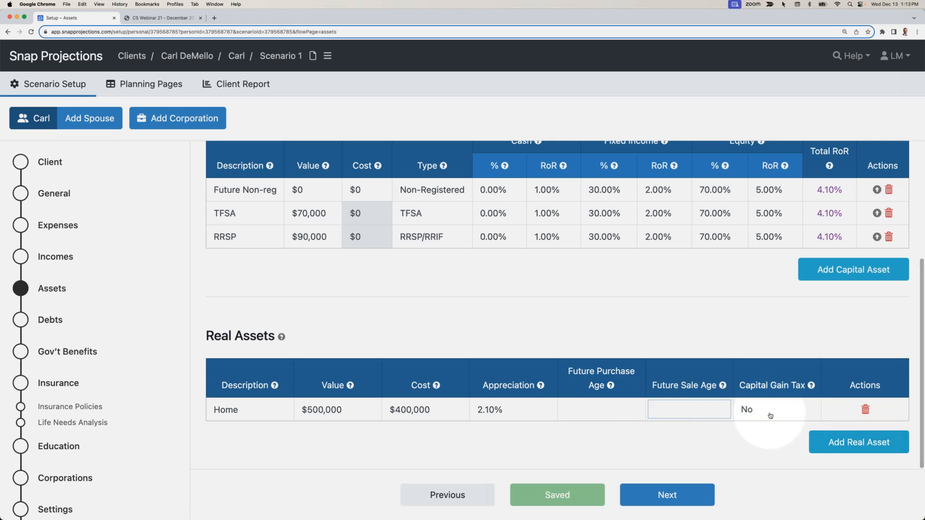
{"action": "left_click", "coordinate": [744, 440]}
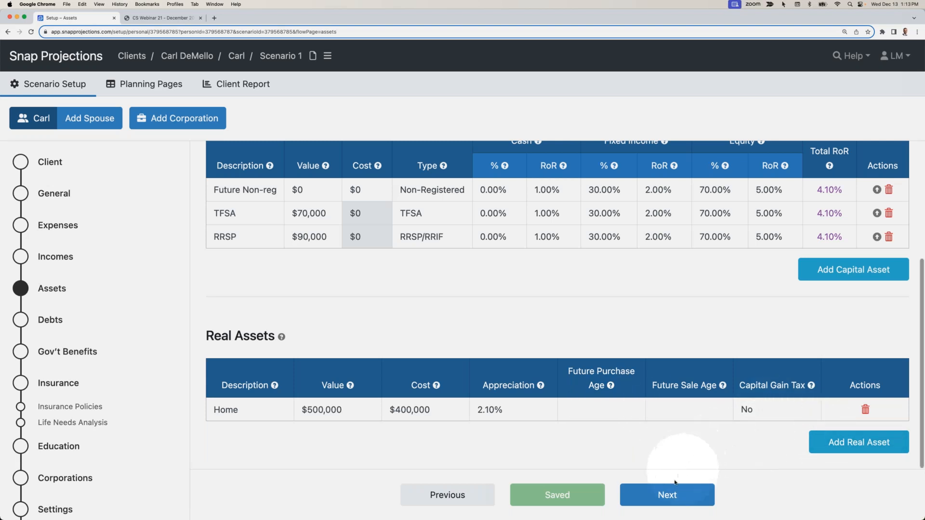
- Continue to the Debts page and add a debt named "Mortgage" with a $250,000 balance and 5% interest
{"action": "left_click", "coordinate": [665, 494]}
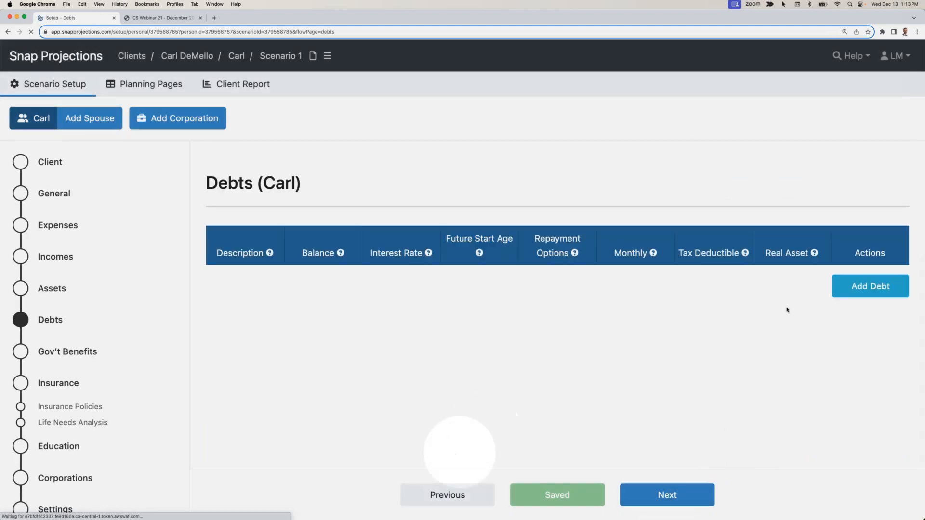
{"action": "left_click", "coordinate": [870, 285]}
{"action": "type", "text": "Mortgage"}
{"action": "key", "text": "Tab"}
{"action": "type", "text": "250,000"}
{"action": "key", "text": "Tab"}
{"action": "type", "text": "5"}
{"action": "key", "text": "Tab"}
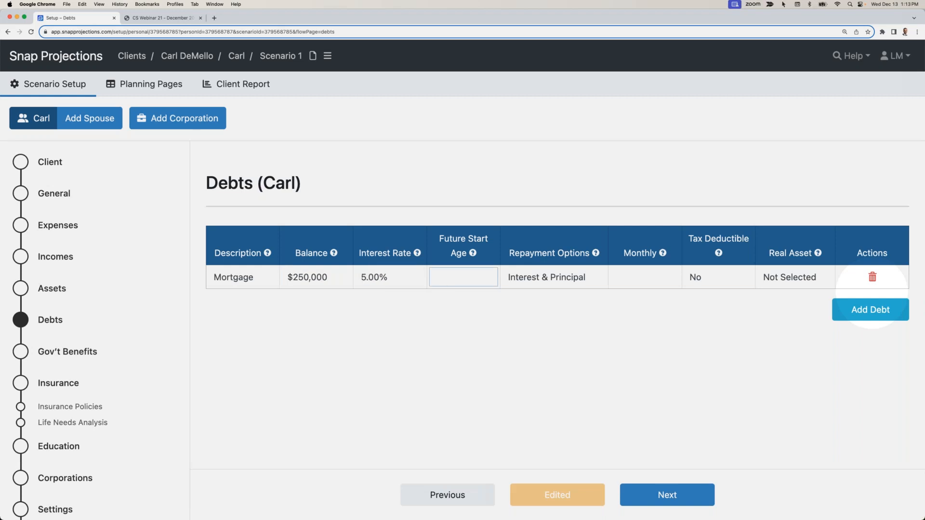
- Keep the mortgage's Interest & Principal repayment and set its monthly payment to $1,800
{"action": "key", "text": "Tab"}
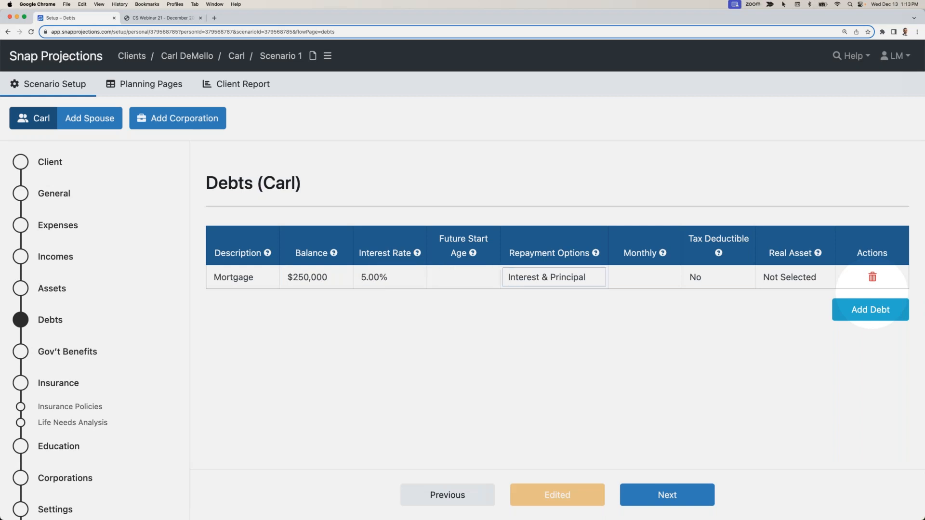
{"action": "key", "text": "Tab"}
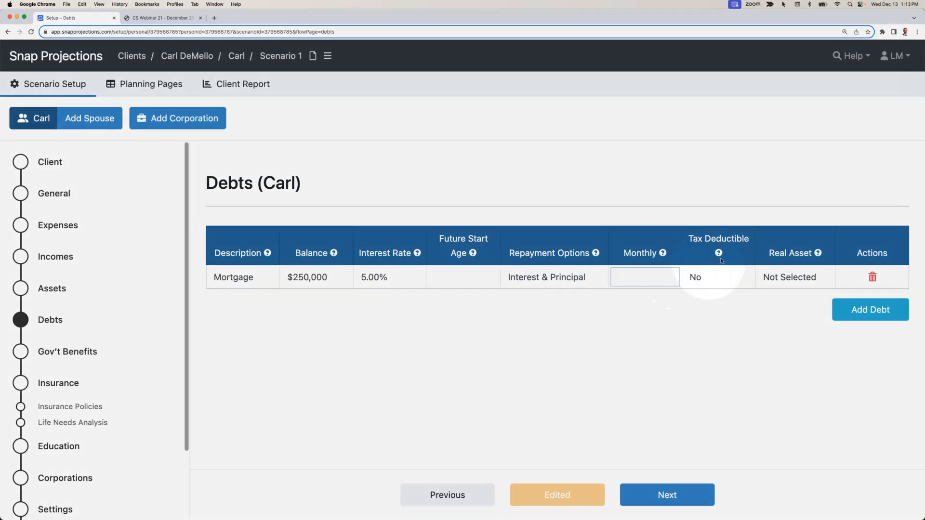
{"action": "left_click", "coordinate": [636, 275]}
{"action": "type", "text": "1,800"}
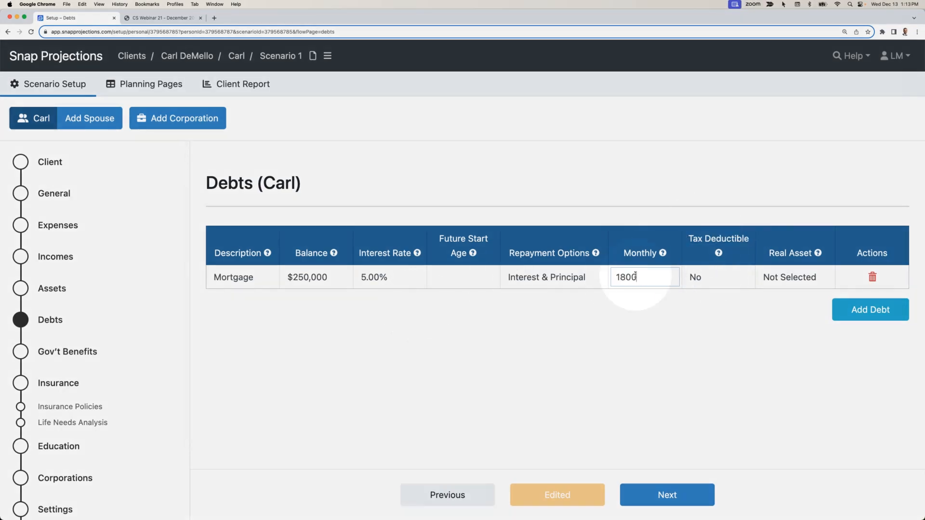
{"action": "left_click", "coordinate": [647, 314]}
- Link the mortgage to the Home real asset
{"action": "left_click", "coordinate": [785, 278]}
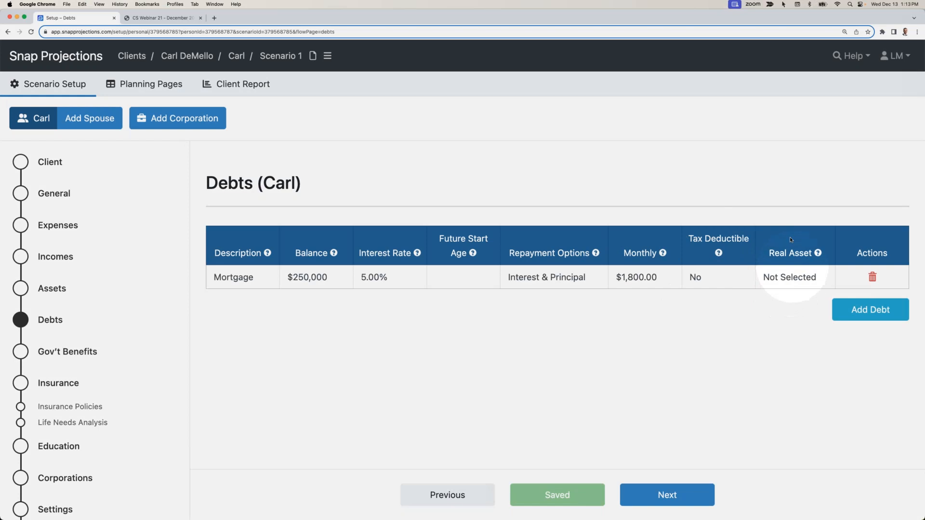
{"action": "left_click", "coordinate": [794, 277]}
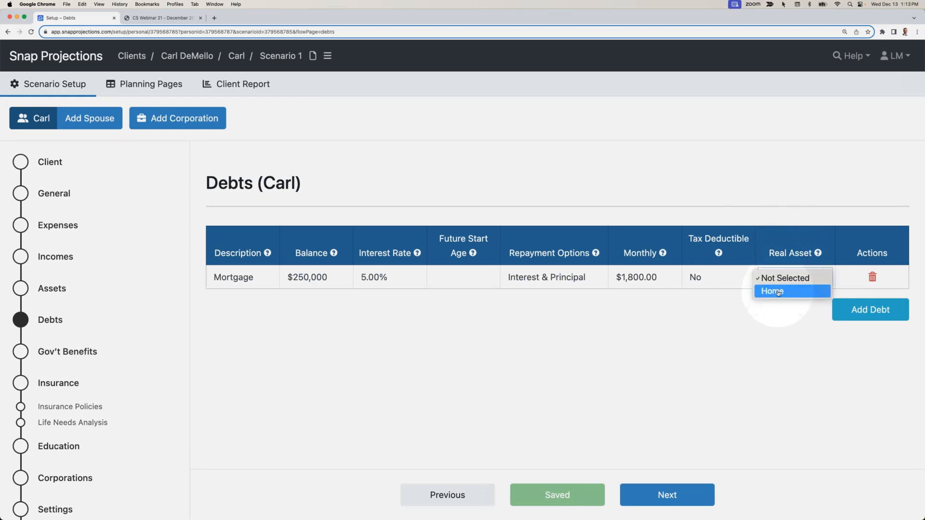
{"action": "left_click", "coordinate": [780, 290]}
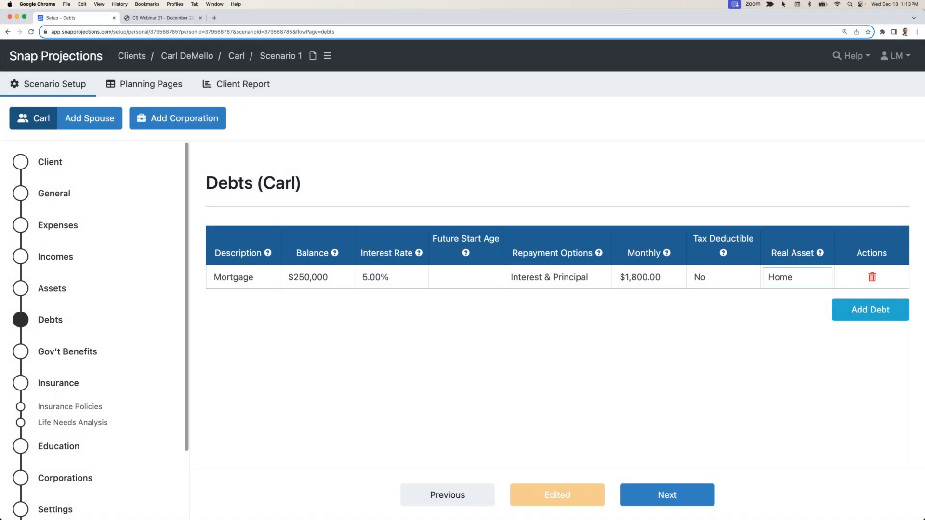
{"action": "left_click", "coordinate": [402, 308]}
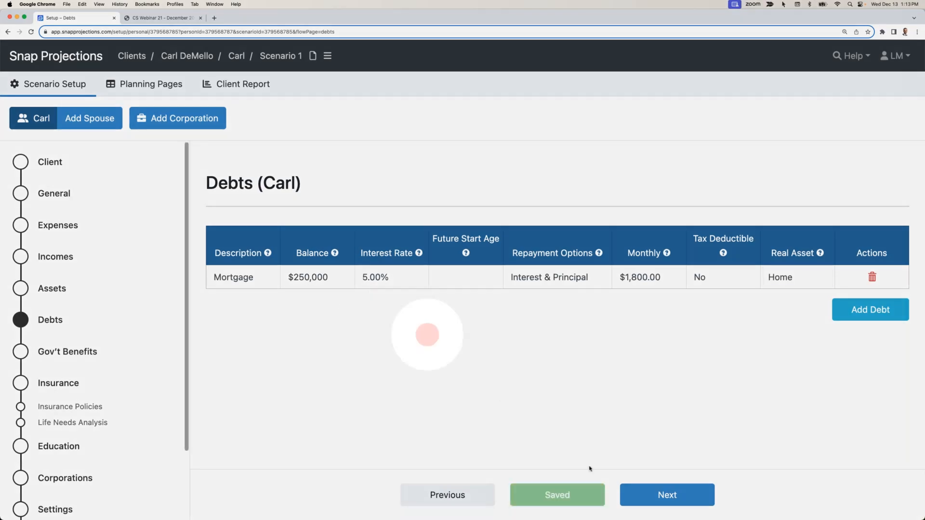
- Continue to the Gov't Benefits page and review the CPP start age and the percent of maximum at age 65
{"action": "left_click", "coordinate": [656, 496]}
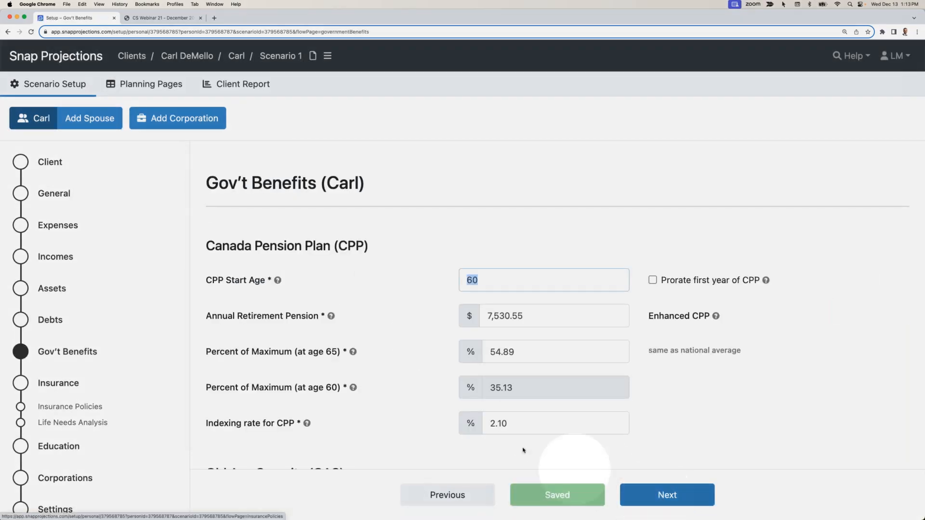
{"action": "left_click", "coordinate": [434, 210]}
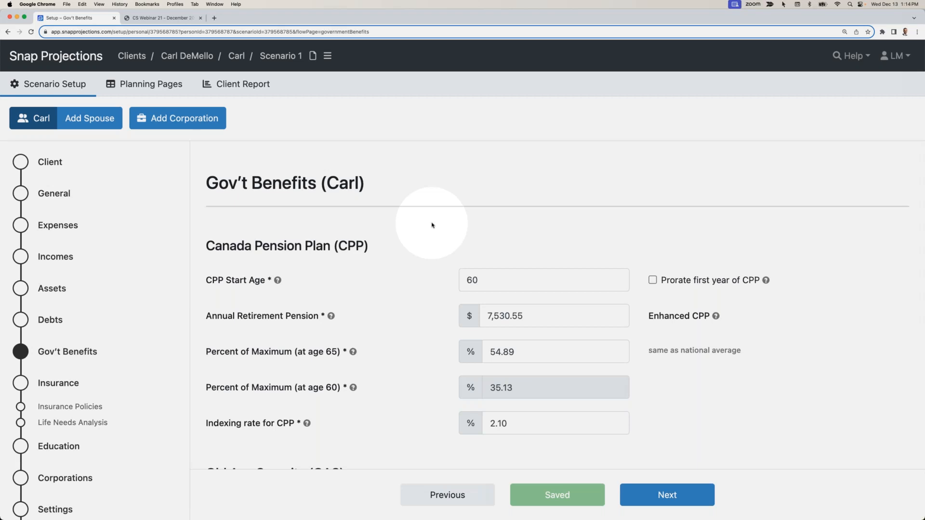
{"action": "double_click", "coordinate": [471, 278]}
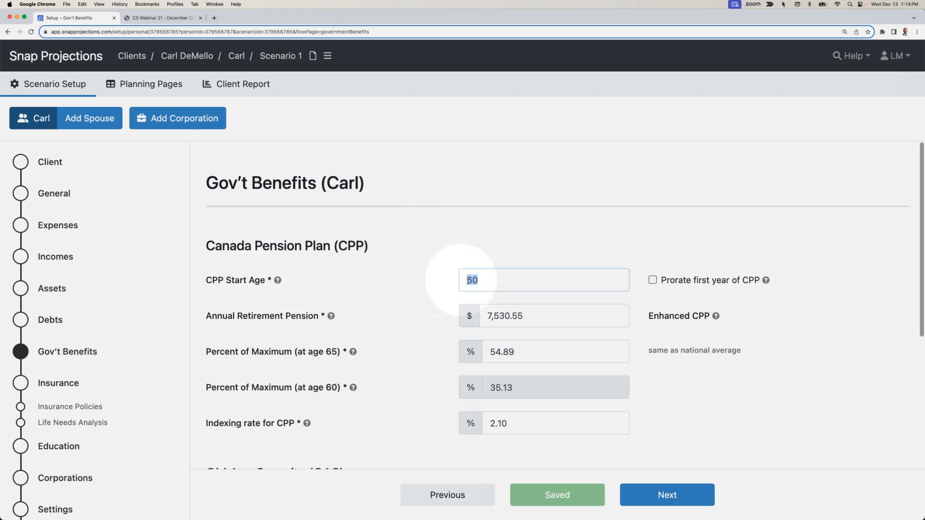
{"action": "double_click", "coordinate": [515, 355]}
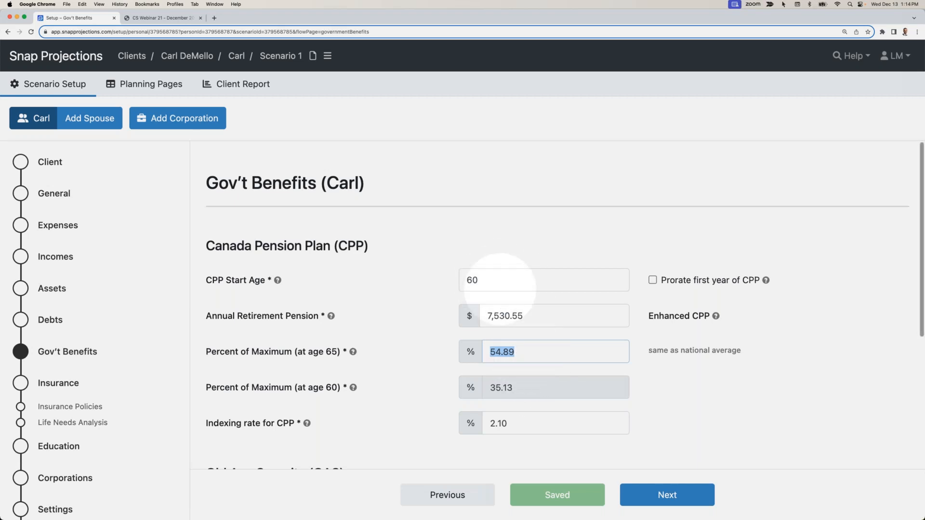
- Set the CPP percent of maximum at age 65 to 80% and review the Old Age Security settings
{"action": "scroll", "coordinate": [503, 299], "scroll_direction": "down", "scroll_amount": 1}
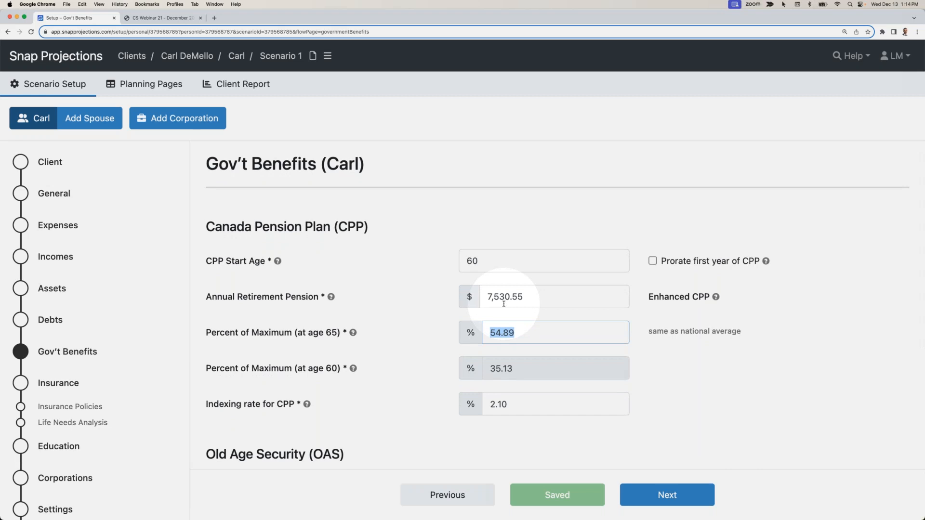
{"action": "left_click", "coordinate": [521, 332]}
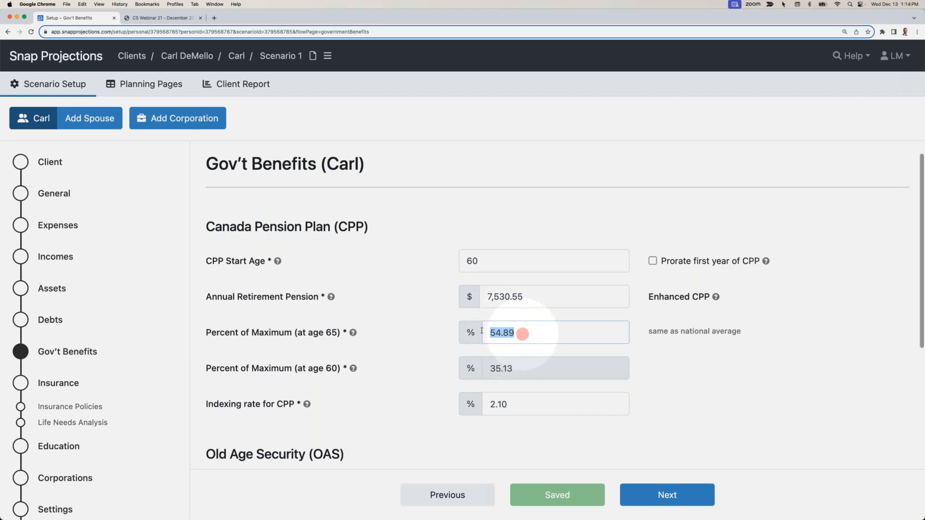
{"action": "double_click", "coordinate": [524, 337]}
{"action": "type", "text": "80"}
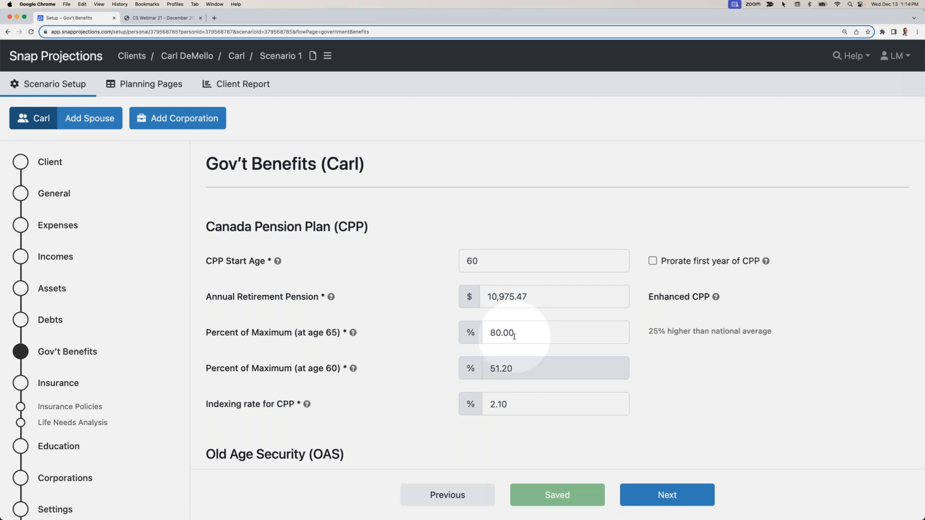
{"action": "scroll", "coordinate": [514, 336], "scroll_direction": "down", "scroll_amount": 5}
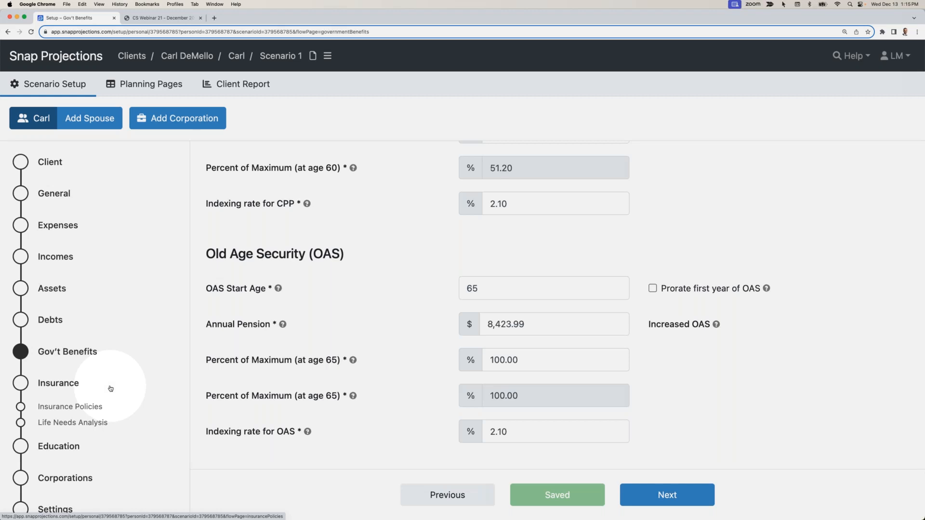
{"action": "scroll", "coordinate": [110, 388], "scroll_direction": "down", "scroll_amount": 3}
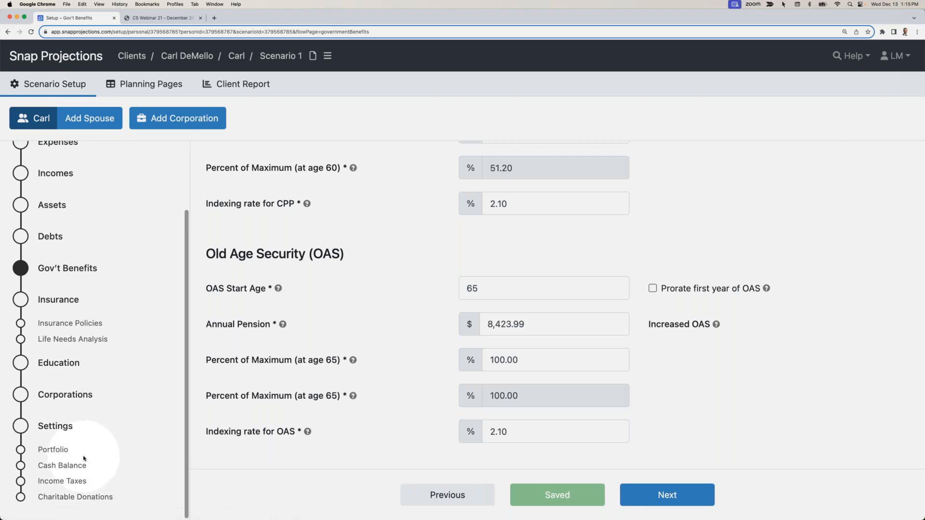
- Open the Planning Pages and examine the yearly real and nominal base expenses and mortgage payments through to retirement
{"action": "left_click", "coordinate": [142, 85]}
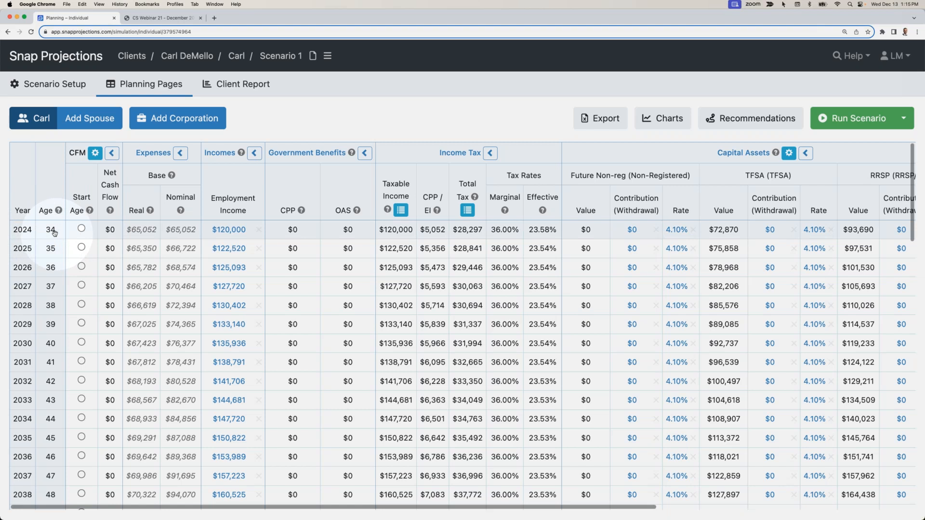
{"action": "left_click", "coordinate": [146, 230]}
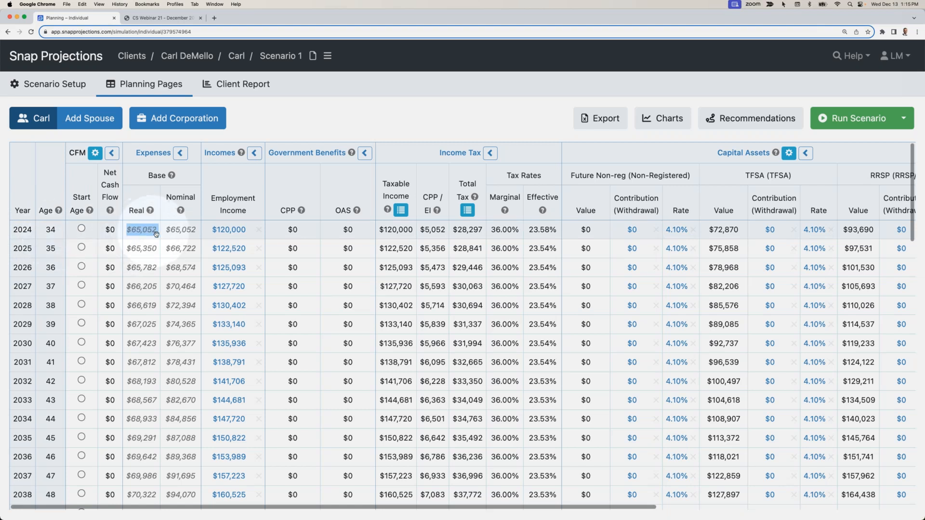
{"action": "left_click", "coordinate": [173, 230]}
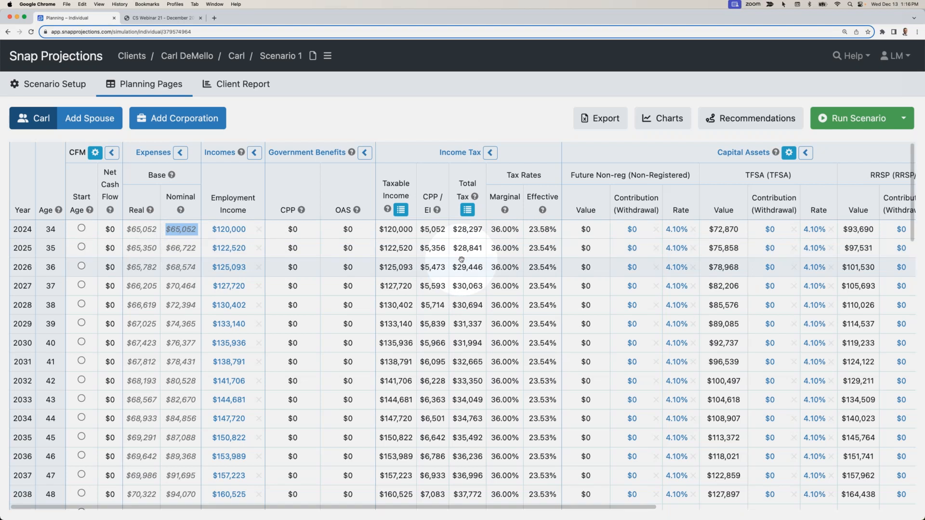
{"action": "scroll", "coordinate": [461, 260], "scroll_direction": "right", "scroll_amount": 5}
{"action": "scroll", "coordinate": [461, 260], "scroll_direction": "right", "scroll_amount": 3}
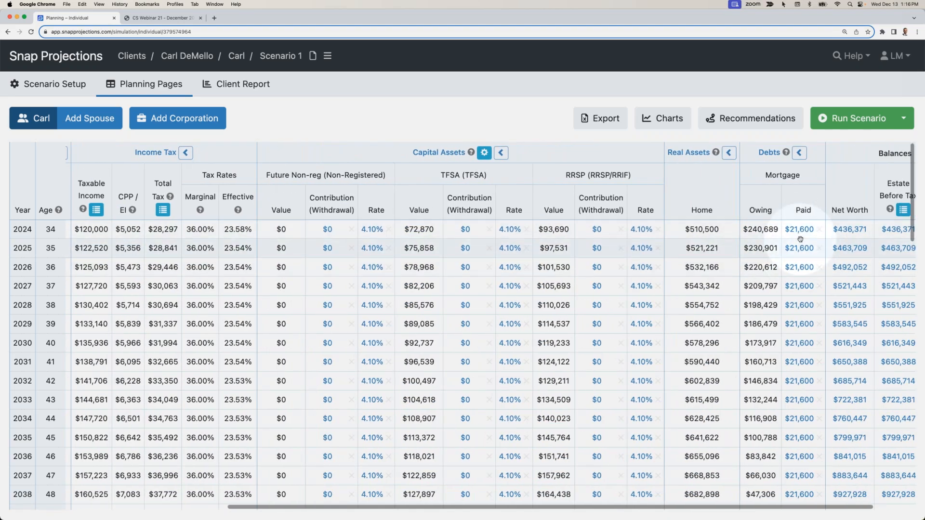
{"action": "scroll", "coordinate": [800, 239], "scroll_direction": "left", "scroll_amount": 6}
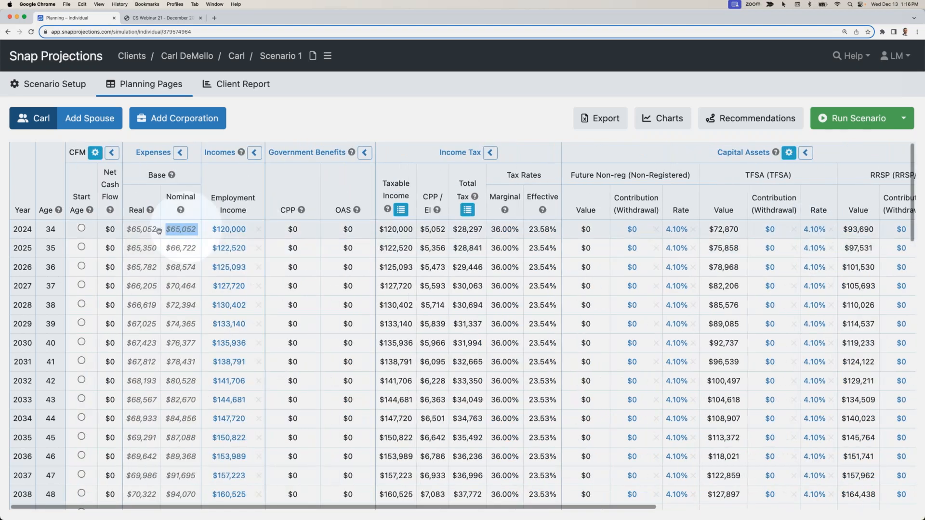
{"action": "double_click", "coordinate": [161, 239]}
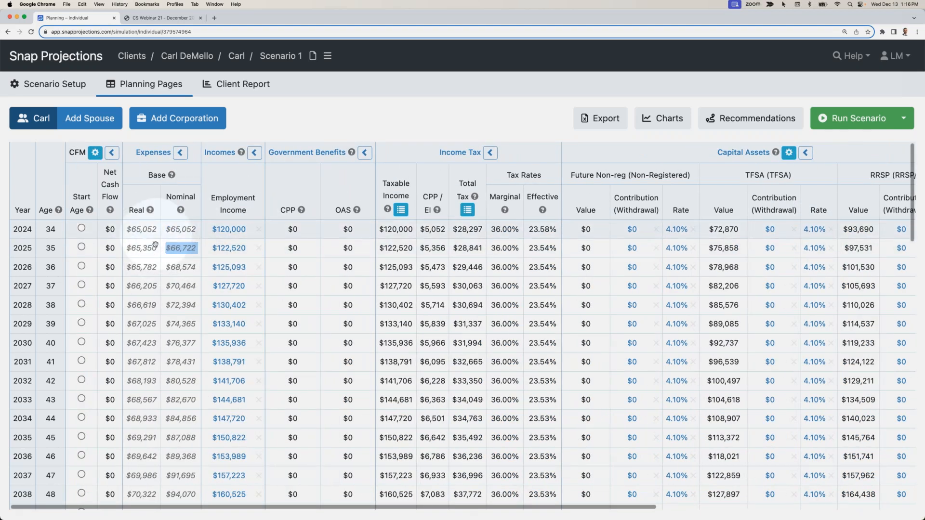
{"action": "scroll", "coordinate": [161, 237], "scroll_direction": "down", "scroll_amount": 5}
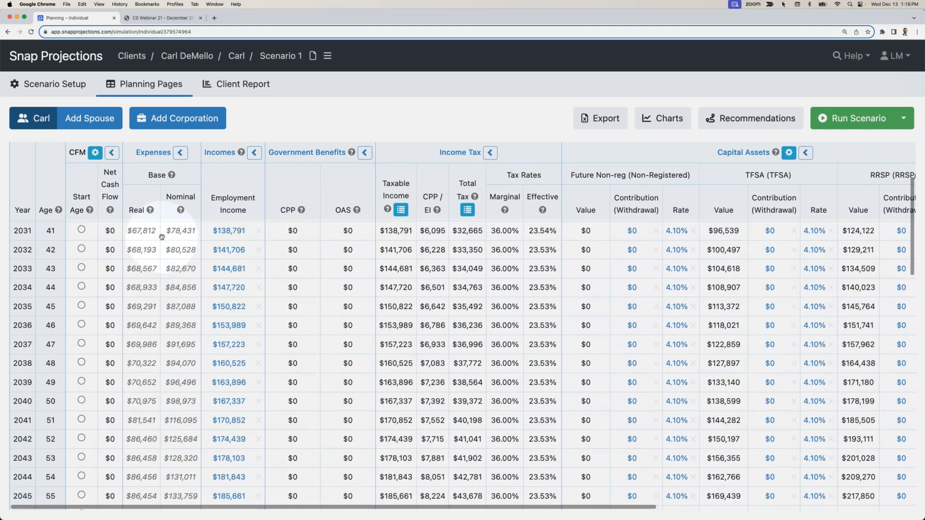
{"action": "scroll", "coordinate": [161, 236], "scroll_direction": "down", "scroll_amount": 6}
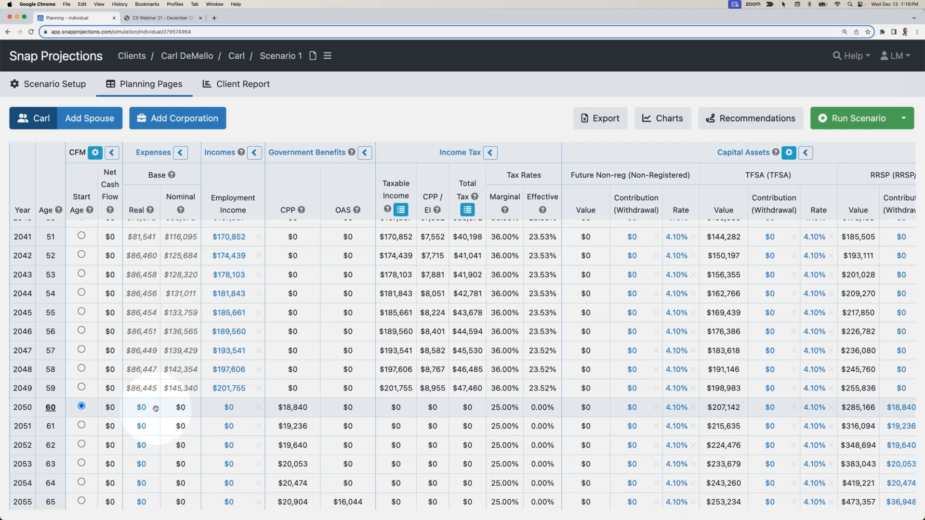
{"action": "scroll", "coordinate": [155, 408], "scroll_direction": "up", "scroll_amount": 6}
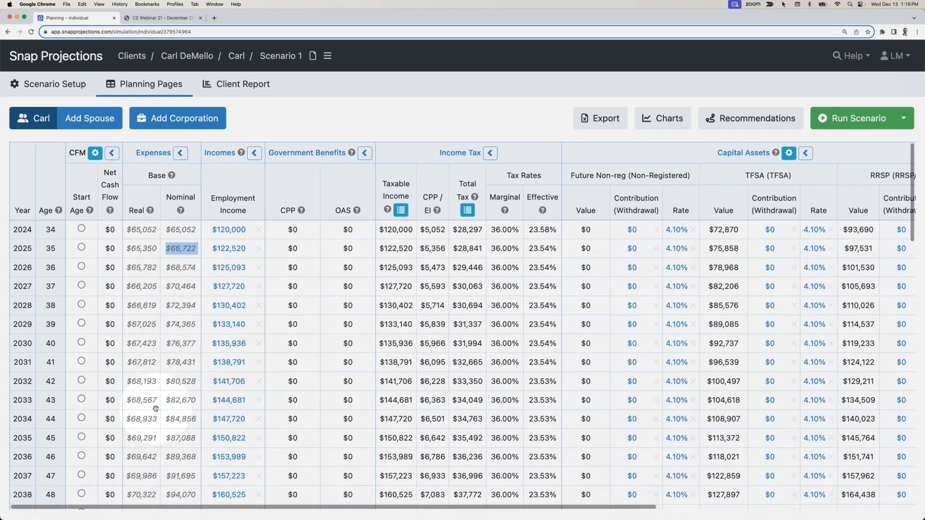
- Inspect the entry options for the 2024 TFSA contribution and close them without entering an amount
{"action": "scroll", "coordinate": [625, 282], "scroll_direction": "right", "scroll_amount": 5}
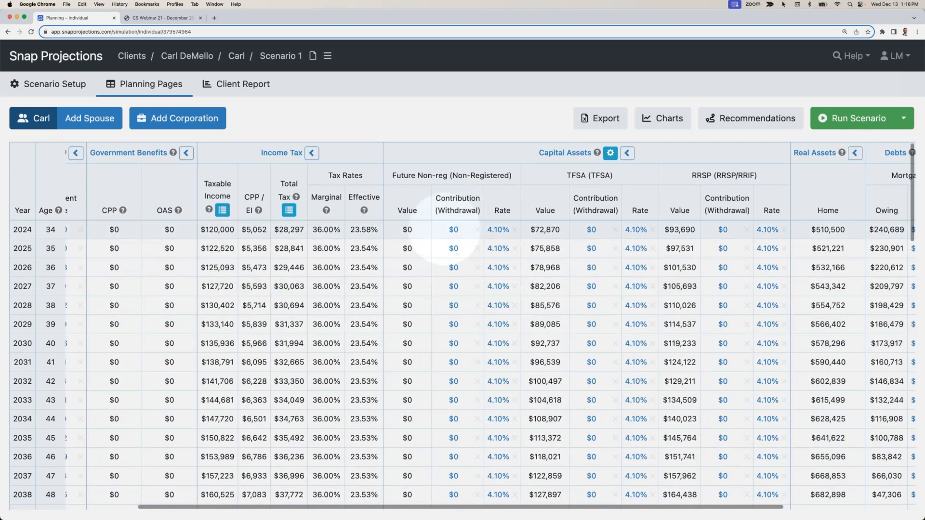
{"action": "left_click", "coordinate": [591, 230]}
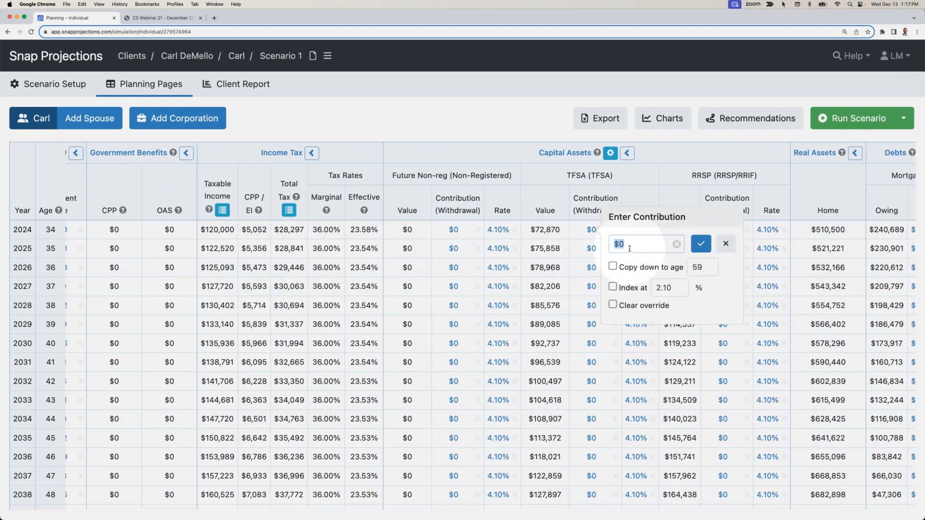
{"action": "left_click", "coordinate": [725, 244]}
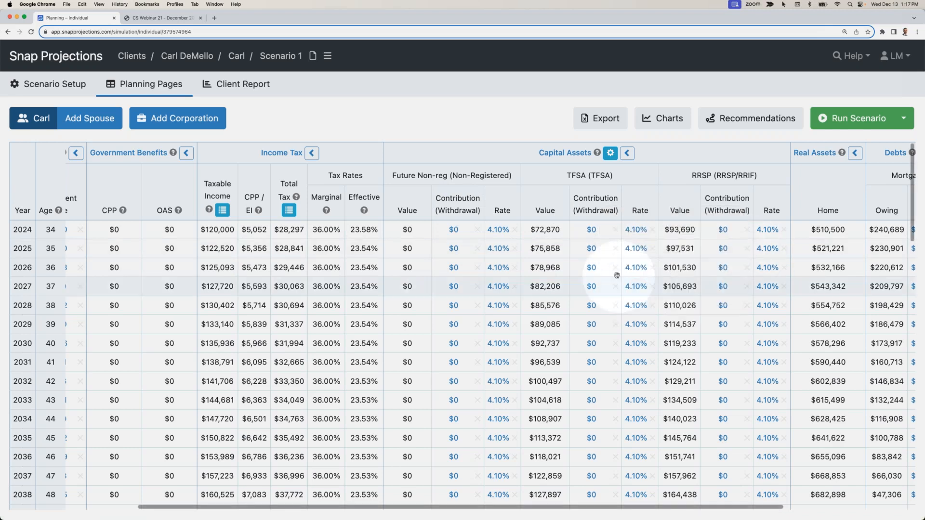
- Set automatic cash flow management to start at age 34 and save the setting
{"action": "scroll", "coordinate": [617, 275], "scroll_direction": "left", "scroll_amount": 1}
{"action": "scroll", "coordinate": [617, 275], "scroll_direction": "left", "scroll_amount": 5}
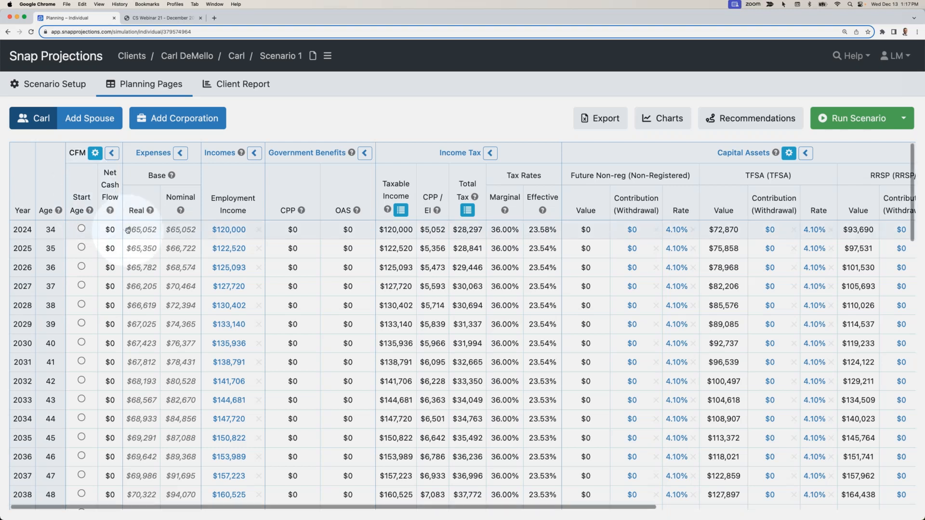
{"action": "left_click", "coordinate": [82, 229]}
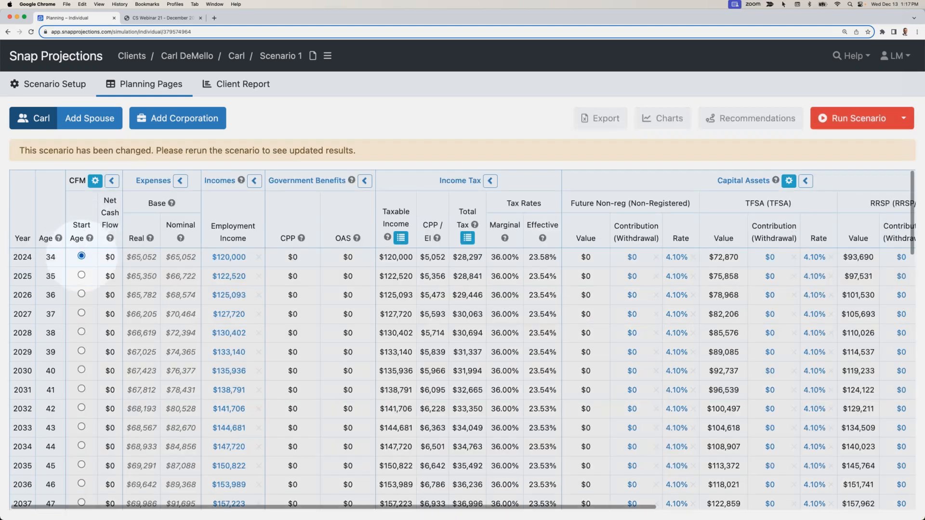
{"action": "left_click", "coordinate": [82, 255]}
{"action": "left_click", "coordinate": [95, 181]}
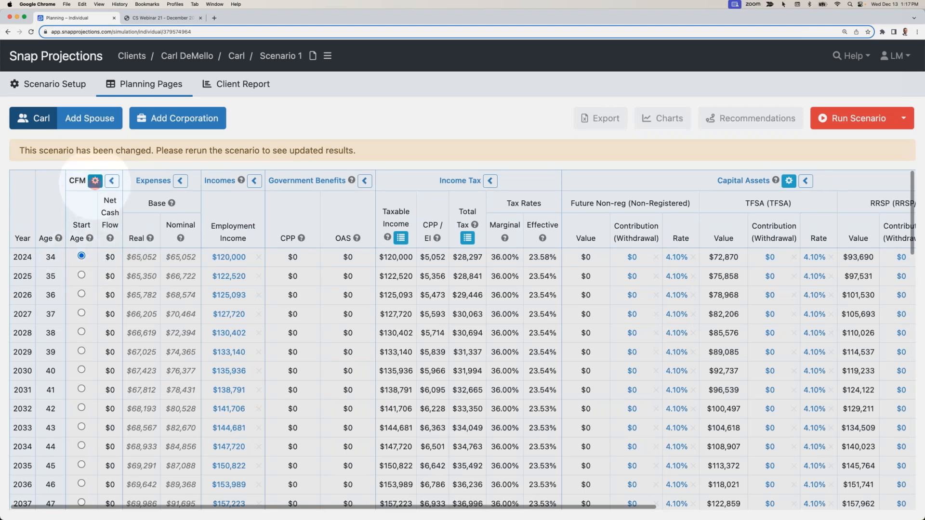
{"action": "double_click", "coordinate": [513, 188]}
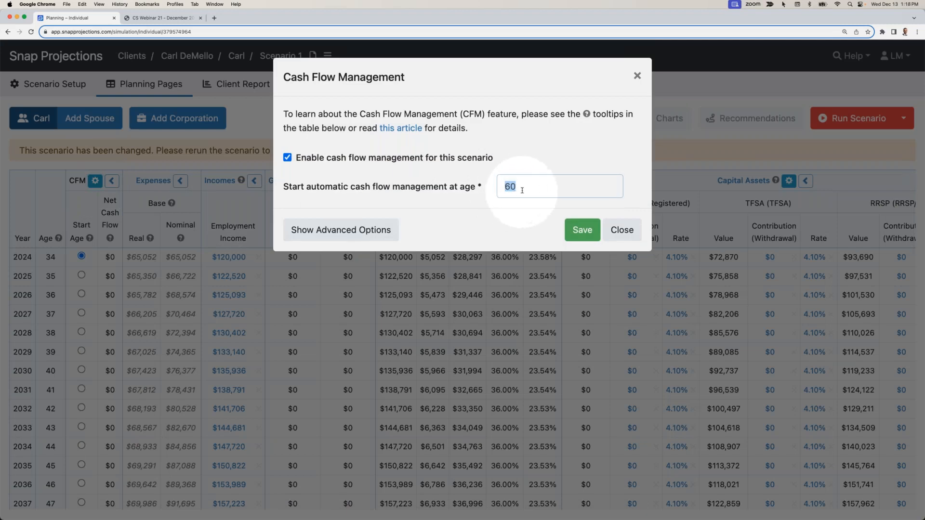
{"action": "type", "text": "34"}
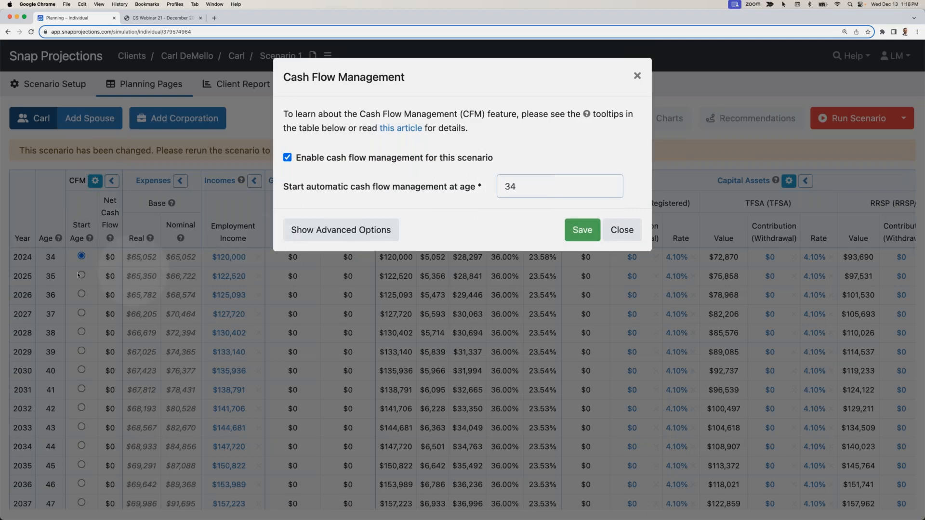
{"action": "left_click", "coordinate": [580, 229]}
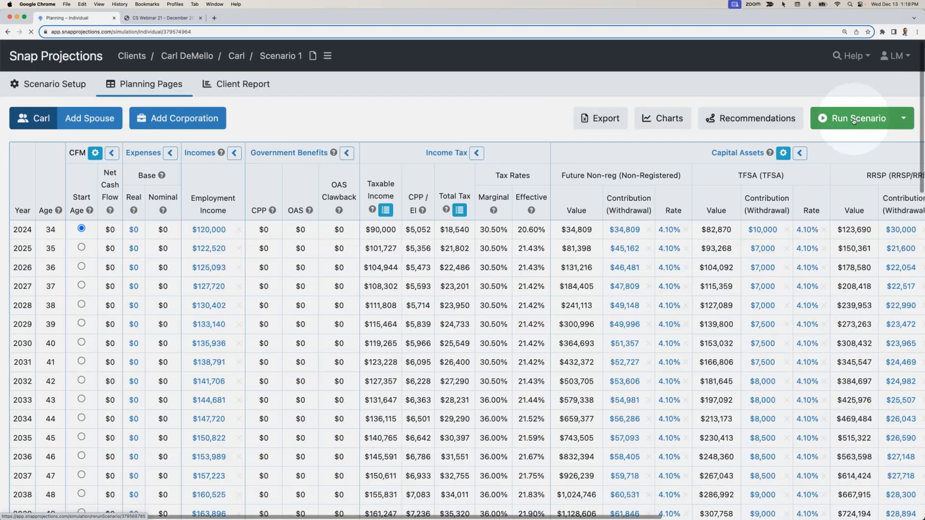
- Calculate the Sustainable Spending recommendation from age 34 and apply it to the scenario
{"action": "left_click", "coordinate": [134, 231]}
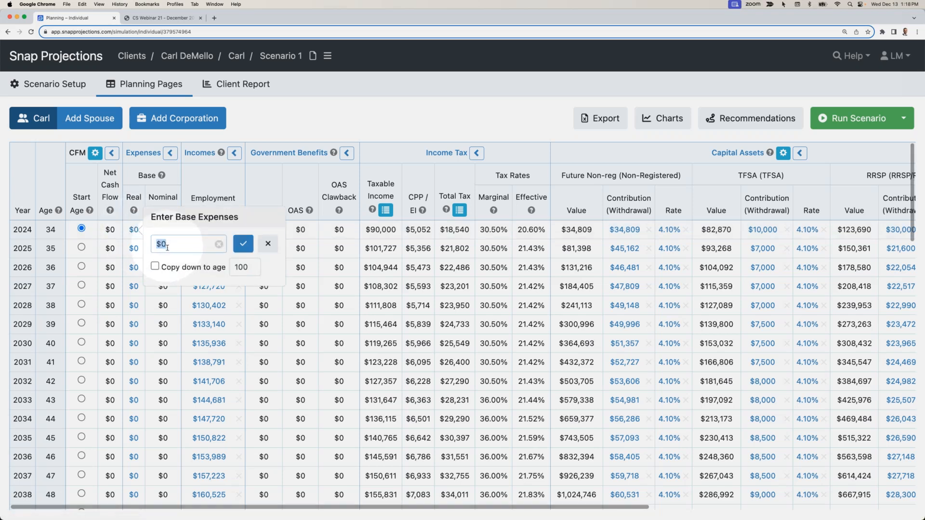
{"action": "left_click", "coordinate": [268, 244]}
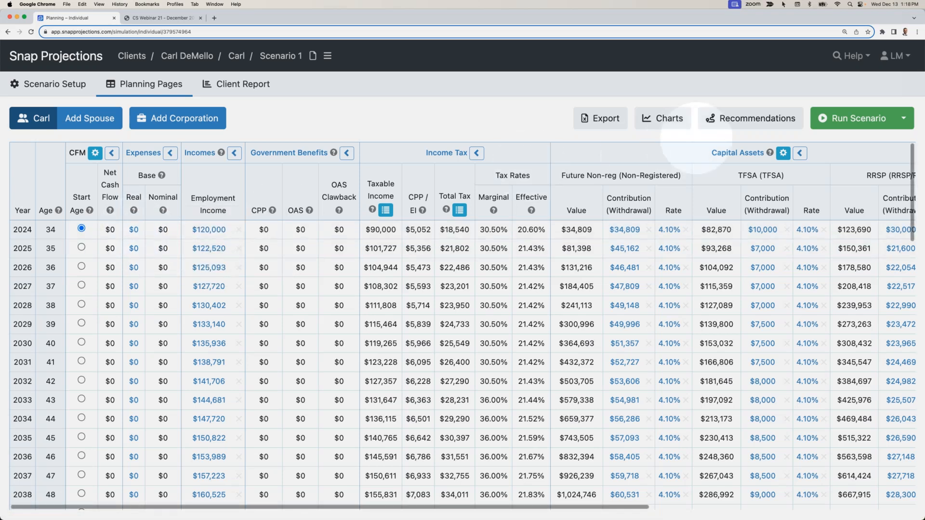
{"action": "left_click", "coordinate": [750, 119]}
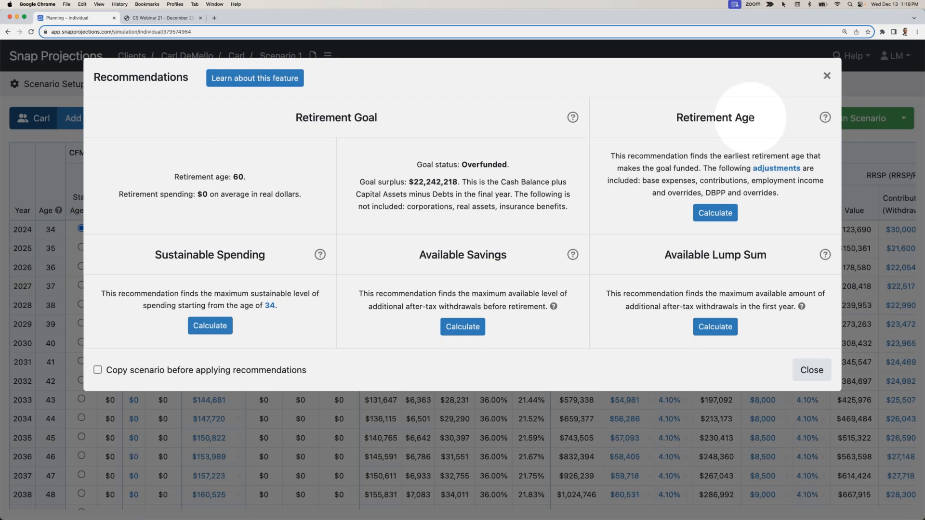
{"action": "left_click", "coordinate": [209, 326]}
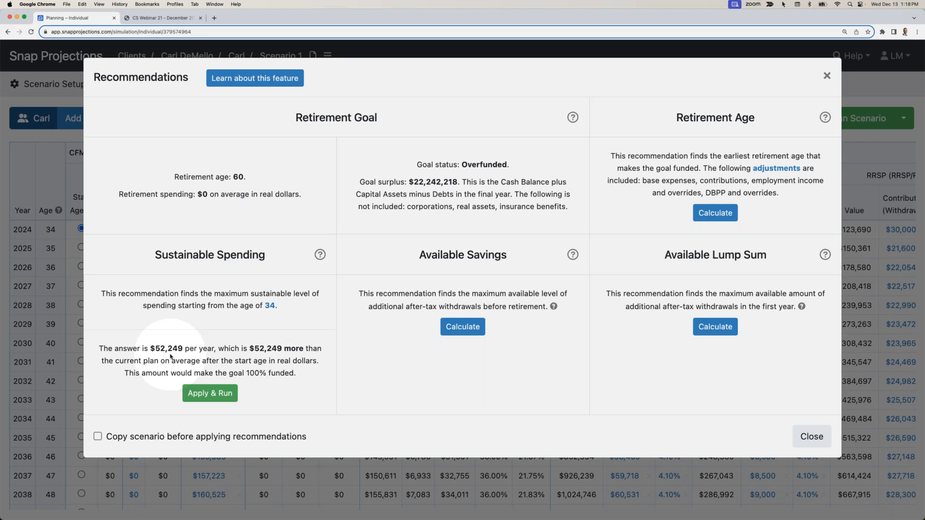
{"action": "left_click_drag", "start_coordinate": [150, 348], "coordinate": [185, 350]}
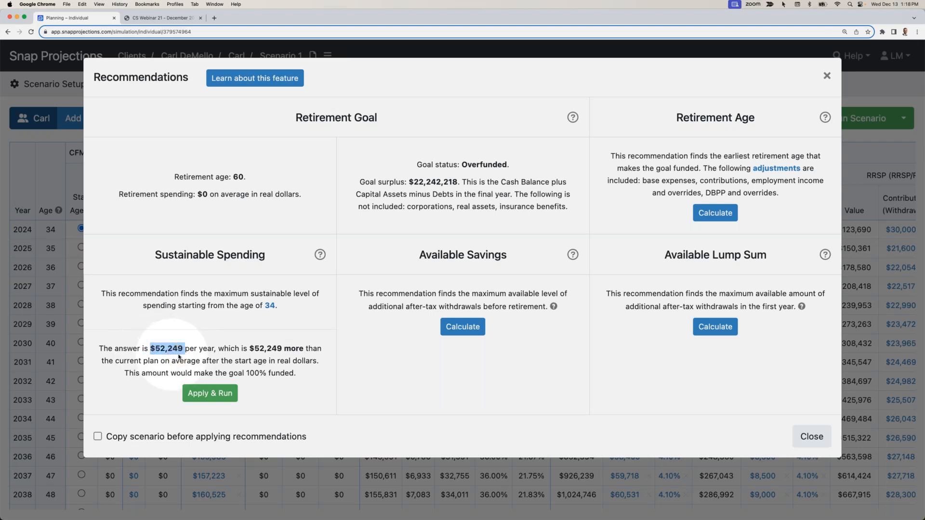
{"action": "left_click", "coordinate": [212, 394]}
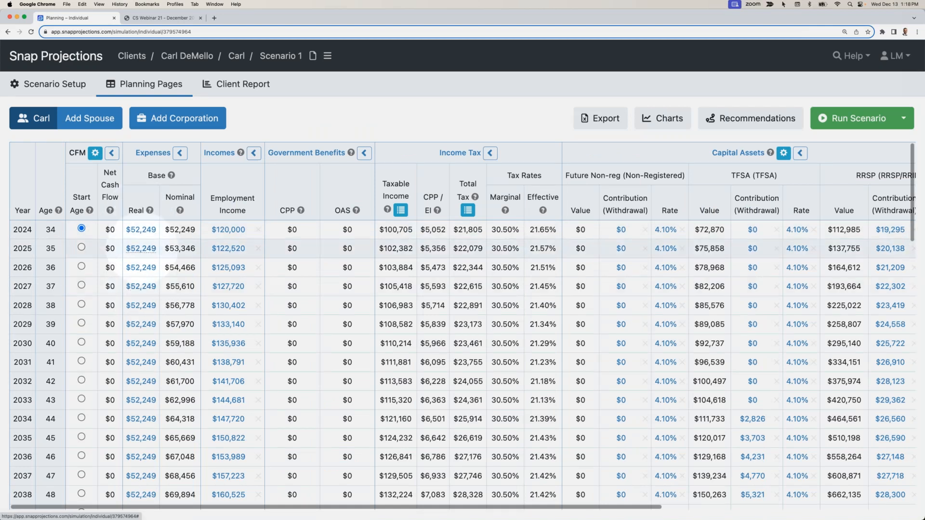
- Examine the yearly expenses, government benefits, taxes and account withdrawals across the projection up to age 100
{"action": "scroll", "coordinate": [182, 242], "scroll_direction": "down", "scroll_amount": 3}
{"action": "scroll", "coordinate": [182, 271], "scroll_direction": "down", "scroll_amount": 10}
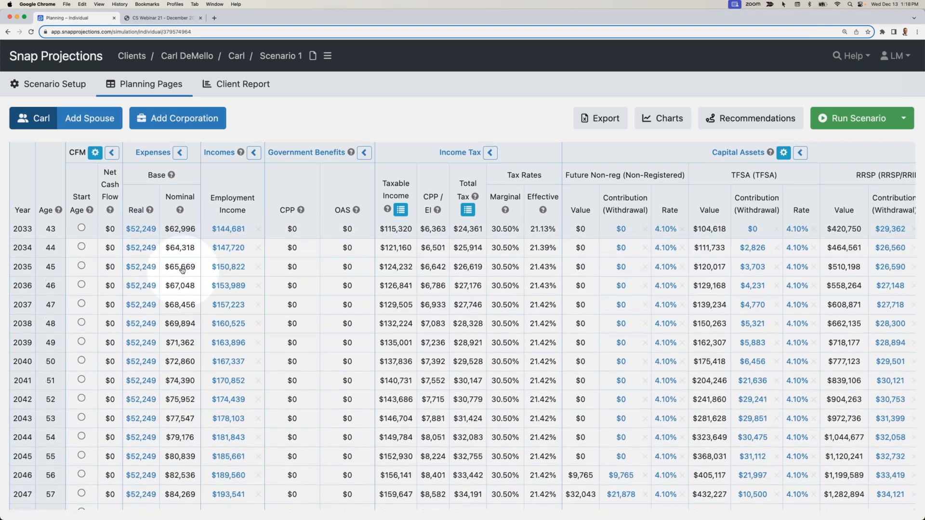
{"action": "scroll", "coordinate": [182, 271], "scroll_direction": "down", "scroll_amount": 3}
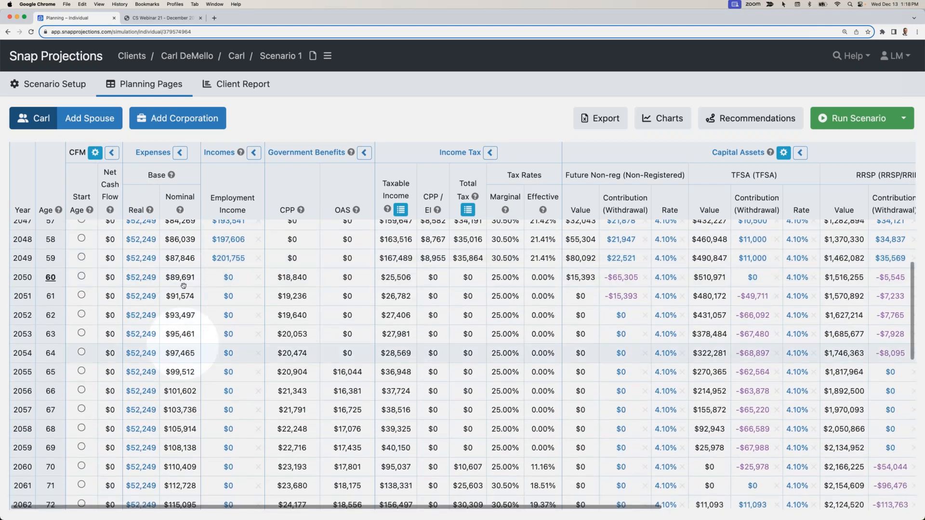
{"action": "scroll", "coordinate": [181, 335], "scroll_direction": "down", "scroll_amount": 10}
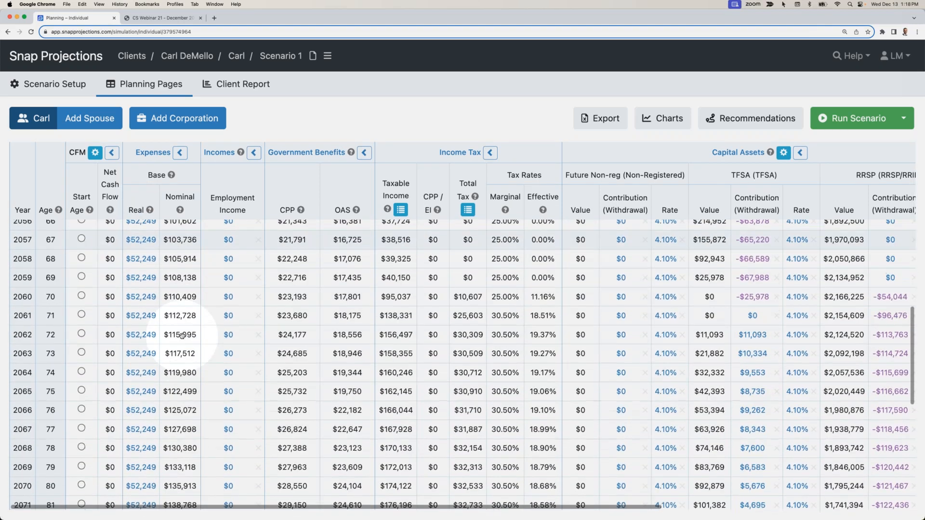
{"action": "scroll", "coordinate": [182, 337], "scroll_direction": "down", "scroll_amount": 5}
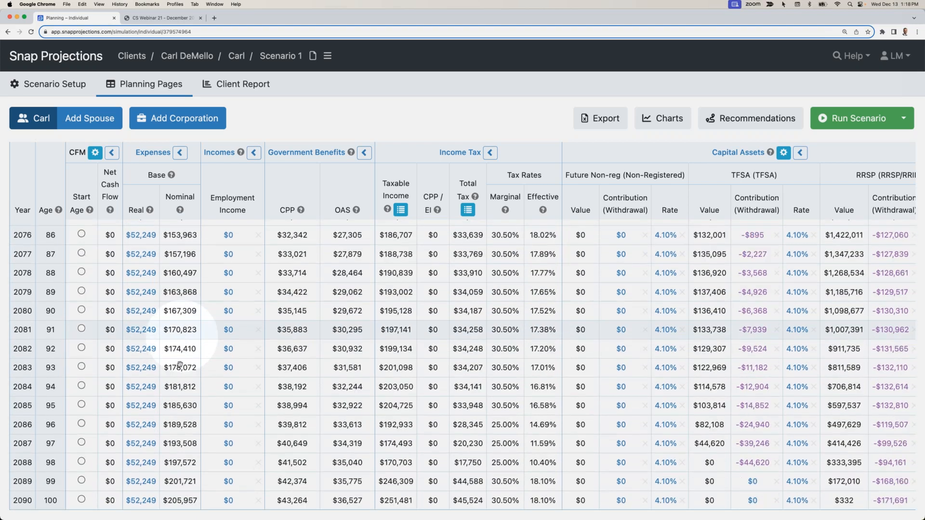
{"action": "scroll", "coordinate": [174, 477], "scroll_direction": "up", "scroll_amount": 20}
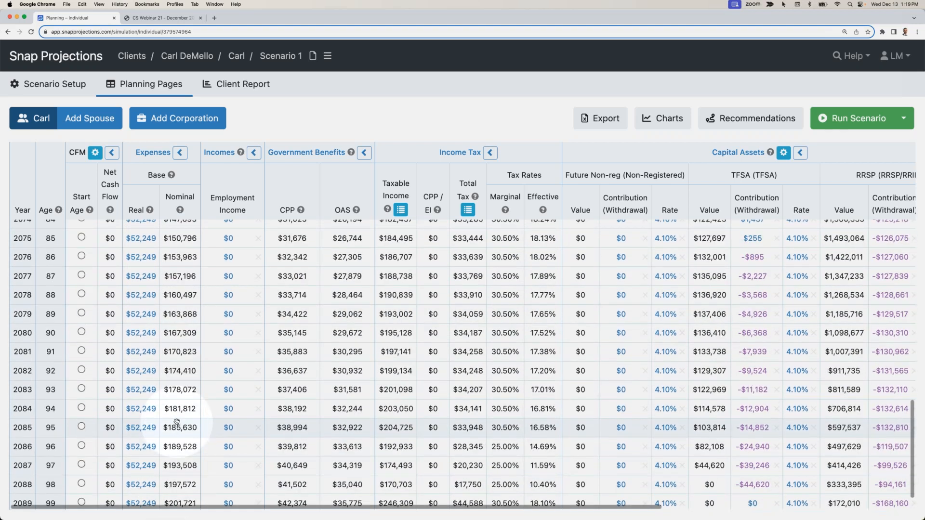
{"action": "scroll", "coordinate": [177, 423], "scroll_direction": "up", "scroll_amount": 5}
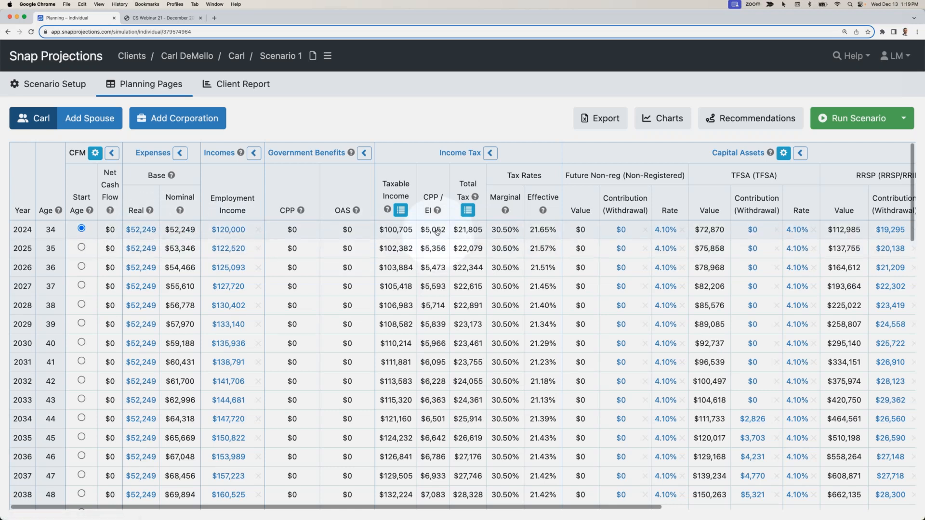
- Examine the yearly RRSP and TFSA contributions and the mortgage payoff across the working years from age 34 to 60
{"action": "scroll", "coordinate": [464, 232], "scroll_direction": "right", "scroll_amount": 10}
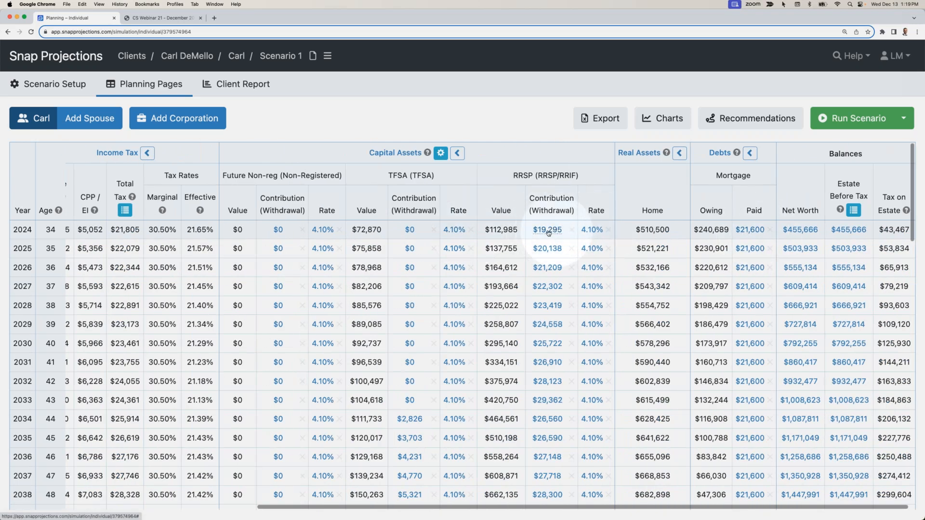
{"action": "mouse_move", "coordinate": [555, 233]}
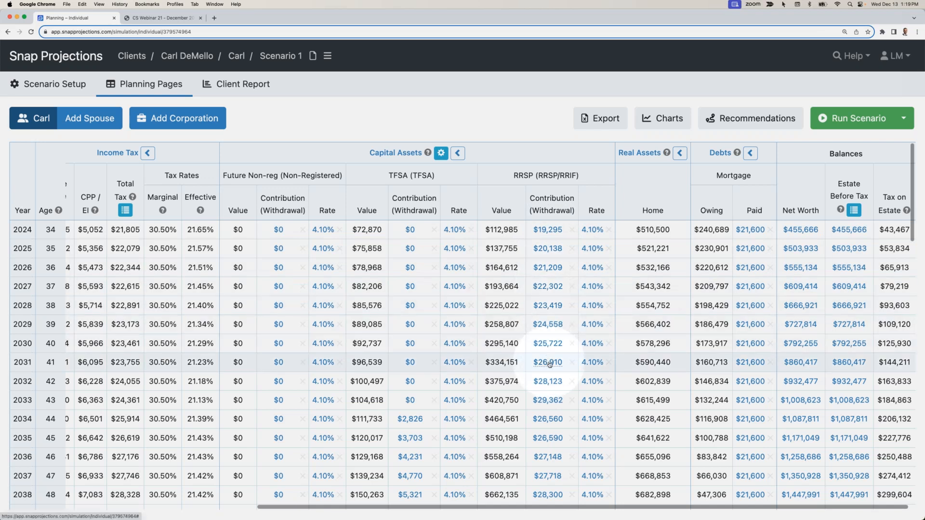
{"action": "mouse_move", "coordinate": [556, 401]}
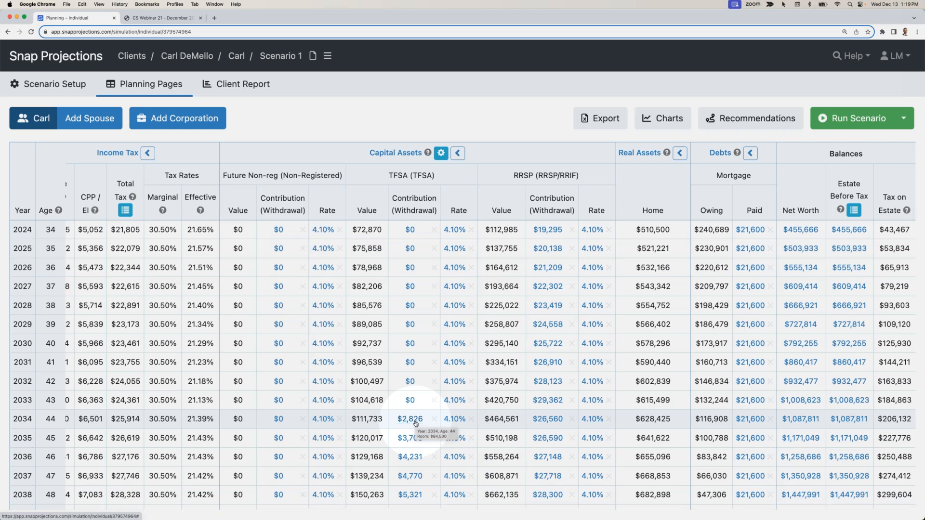
{"action": "scroll", "coordinate": [415, 424], "scroll_direction": "down", "scroll_amount": 2}
{"action": "scroll", "coordinate": [415, 424], "scroll_direction": "down", "scroll_amount": 7}
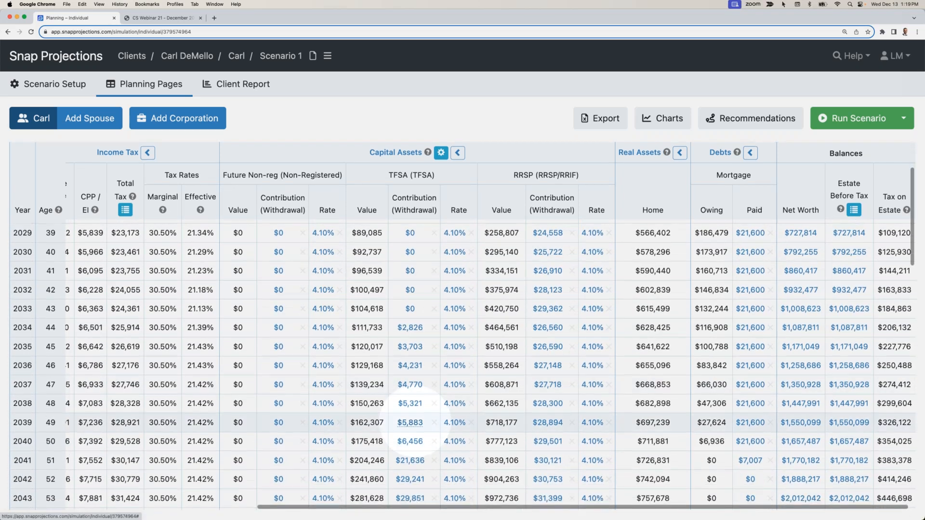
{"action": "scroll", "coordinate": [410, 423], "scroll_direction": "down", "scroll_amount": 2}
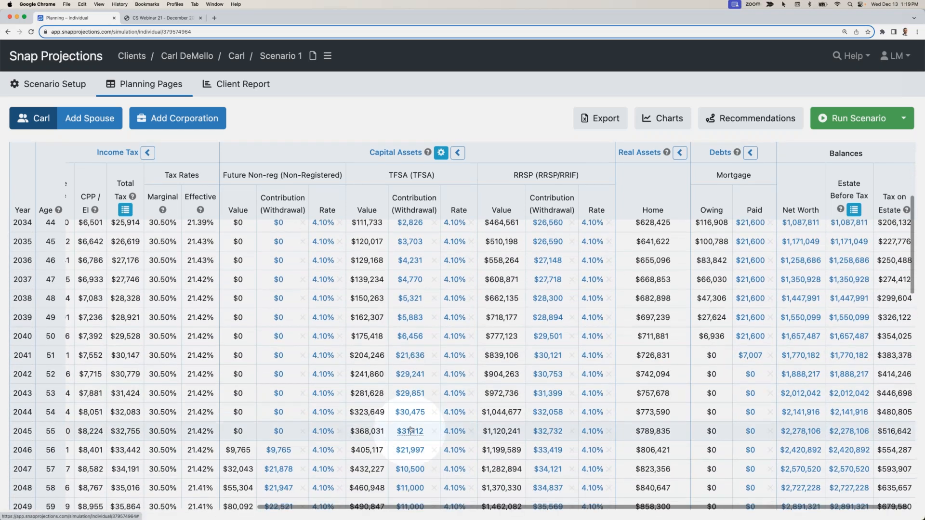
{"action": "scroll", "coordinate": [412, 432], "scroll_direction": "down", "scroll_amount": 2}
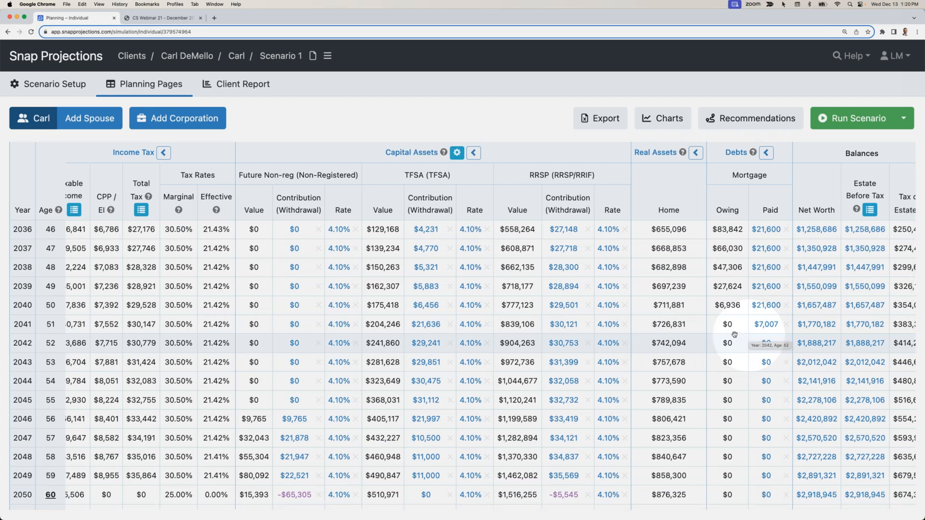
{"action": "scroll", "coordinate": [563, 313], "scroll_direction": "up", "scroll_amount": 5}
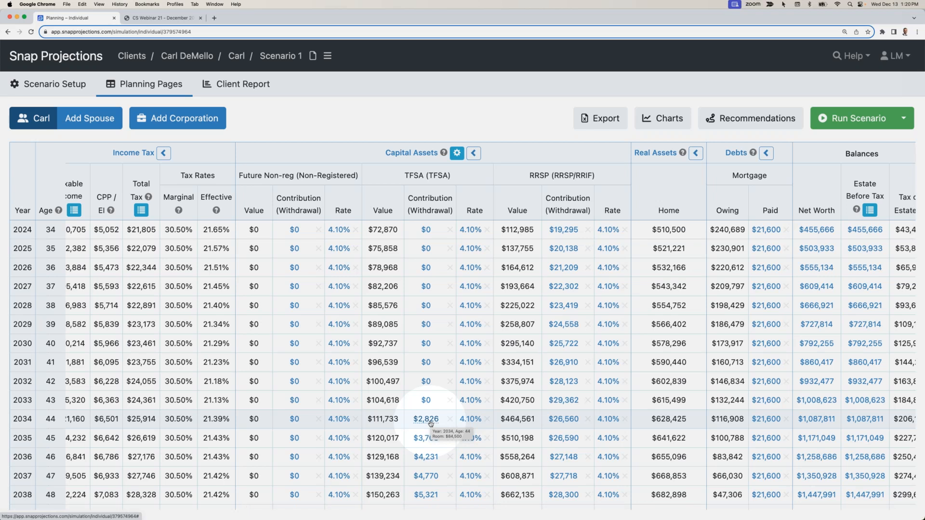
- Examine the non-registered, TFSA and RRSP withdrawals from retirement at age 60 through age 100, along with the taxes and government benefits
{"action": "scroll", "coordinate": [430, 423], "scroll_direction": "down", "scroll_amount": 8}
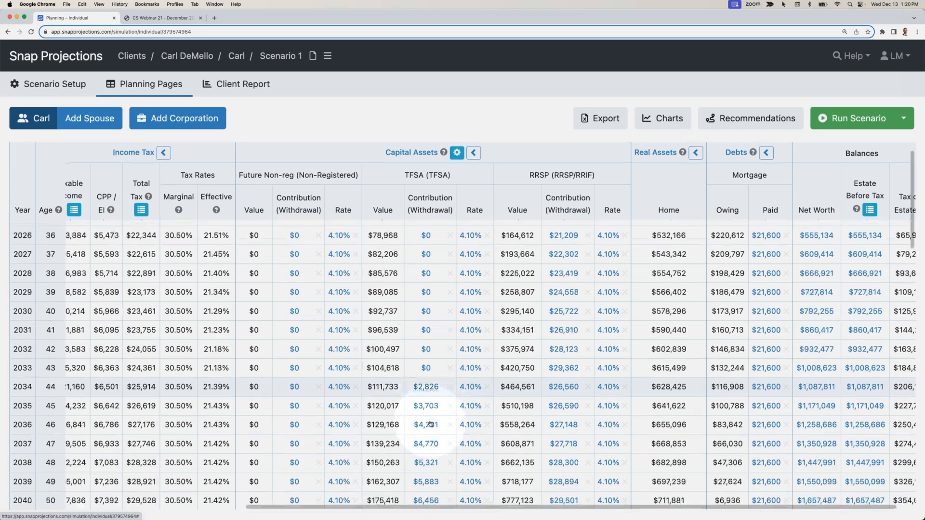
{"action": "scroll", "coordinate": [430, 423], "scroll_direction": "down", "scroll_amount": 2}
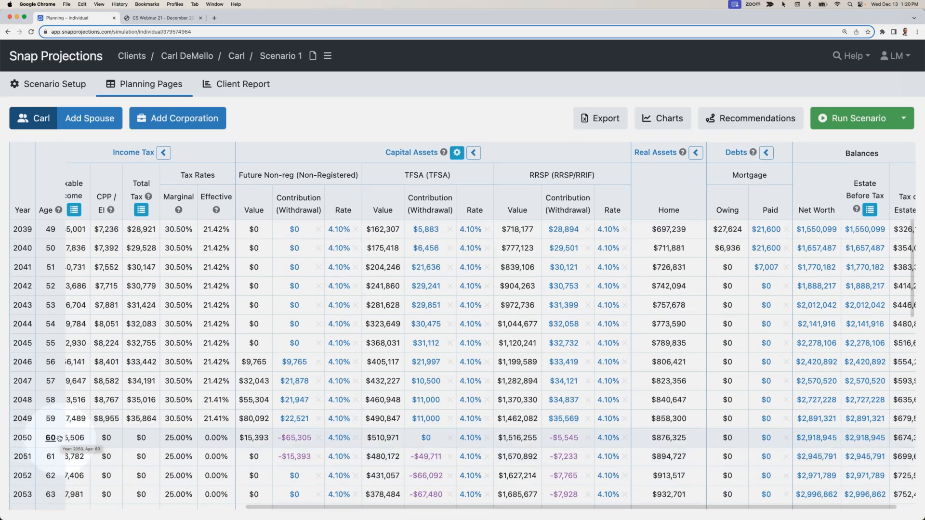
{"action": "scroll", "coordinate": [460, 431], "scroll_direction": "down", "scroll_amount": 3}
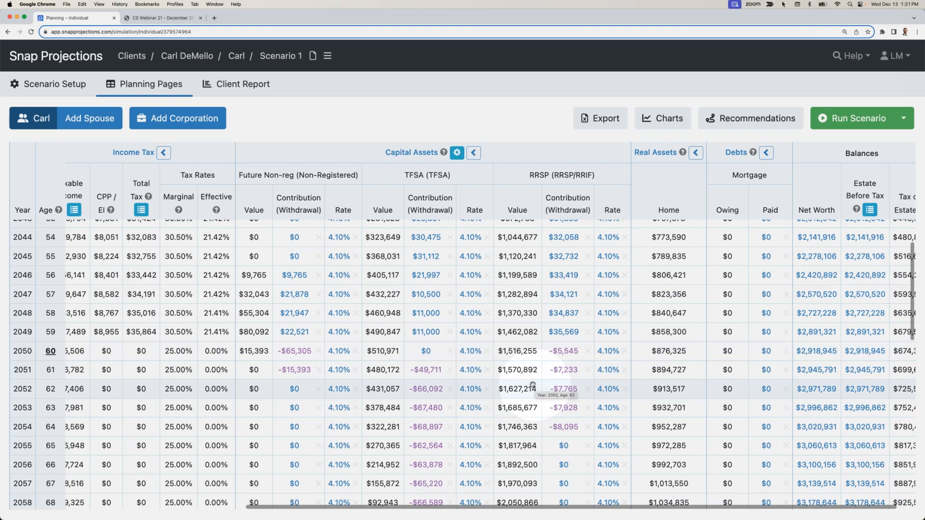
{"action": "scroll", "coordinate": [532, 384], "scroll_direction": "left", "scroll_amount": 1}
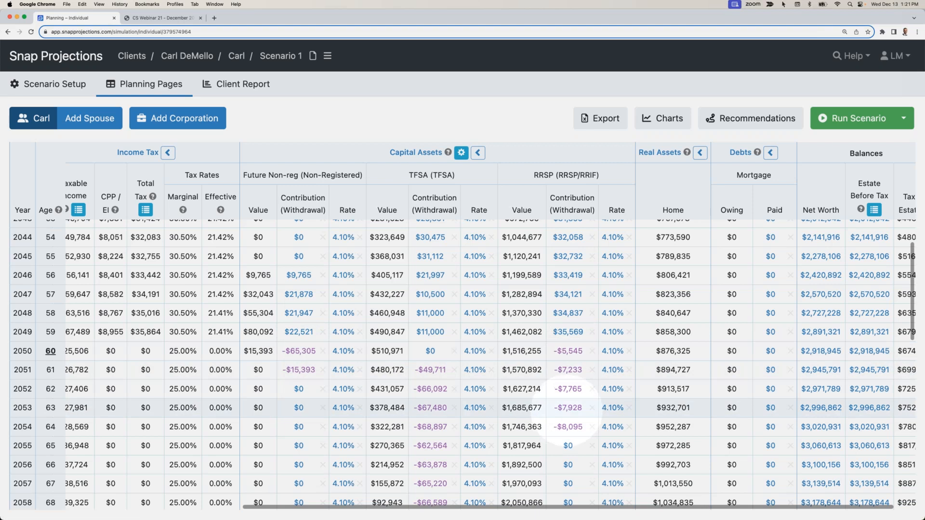
{"action": "mouse_move", "coordinate": [567, 356]}
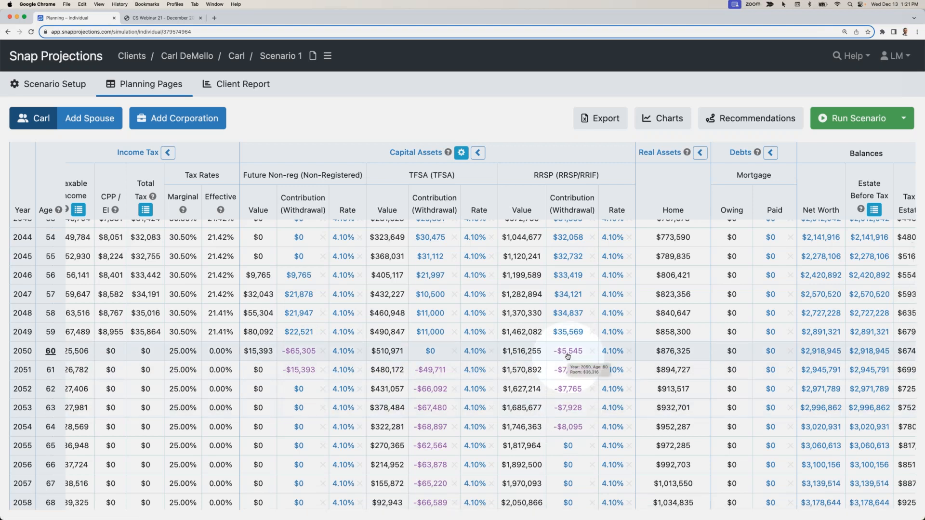
{"action": "scroll", "coordinate": [510, 366], "scroll_direction": "down", "scroll_amount": 4}
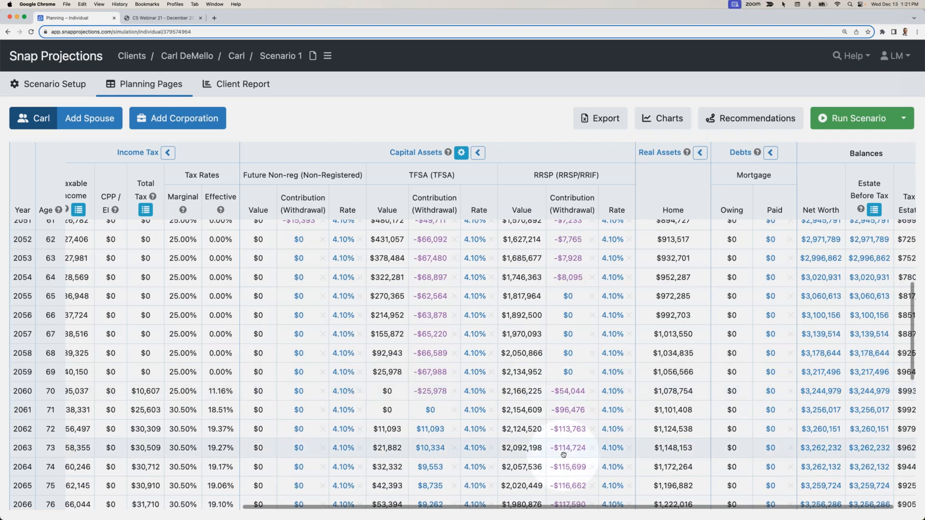
{"action": "scroll", "coordinate": [566, 457], "scroll_direction": "down", "scroll_amount": 3}
{"action": "scroll", "coordinate": [566, 457], "scroll_direction": "down", "scroll_amount": 9}
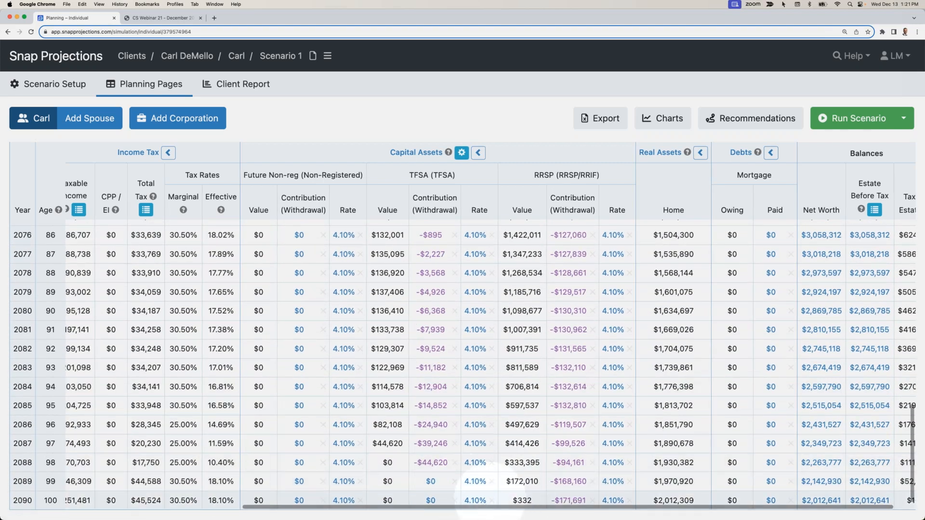
{"action": "scroll", "coordinate": [520, 498], "scroll_direction": "left", "scroll_amount": 7}
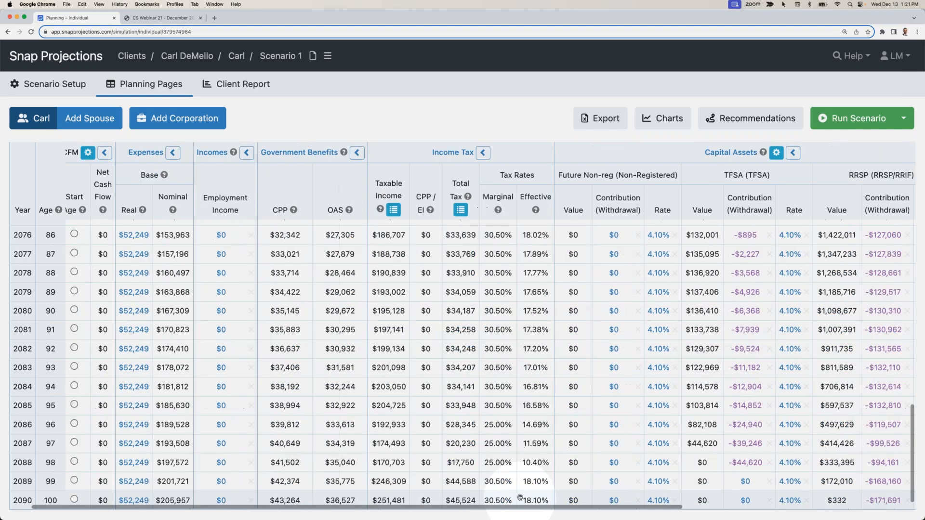
{"action": "scroll", "coordinate": [457, 476], "scroll_direction": "up", "scroll_amount": 15}
{"action": "scroll", "coordinate": [437, 464], "scroll_direction": "up", "scroll_amount": 8}
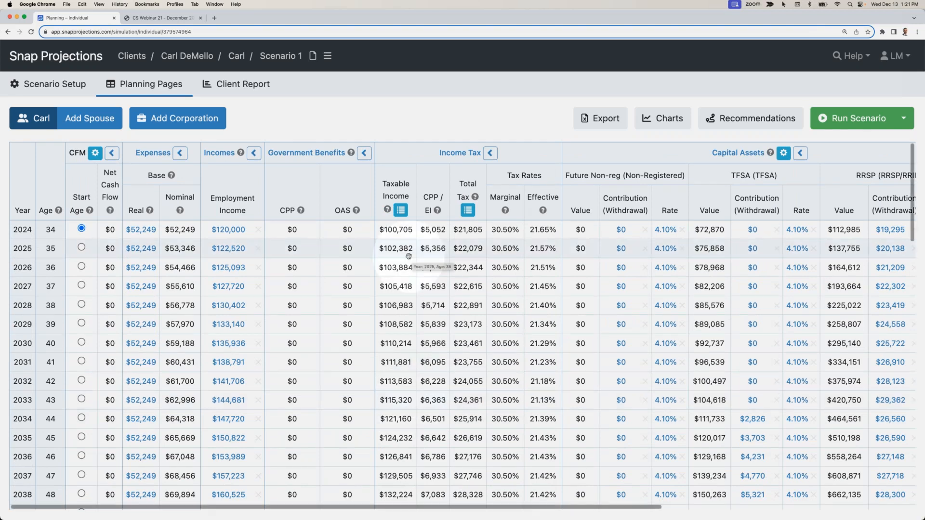
{"action": "scroll", "coordinate": [409, 256], "scroll_direction": "right", "scroll_amount": 5}
{"action": "scroll", "coordinate": [408, 256], "scroll_direction": "right", "scroll_amount": 2}
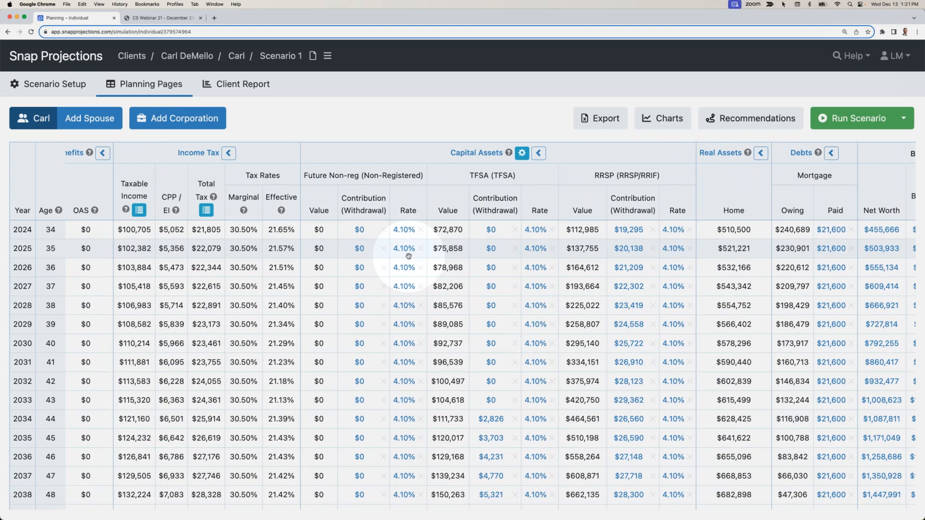
{"action": "scroll", "coordinate": [403, 255], "scroll_direction": "left", "scroll_amount": 5}
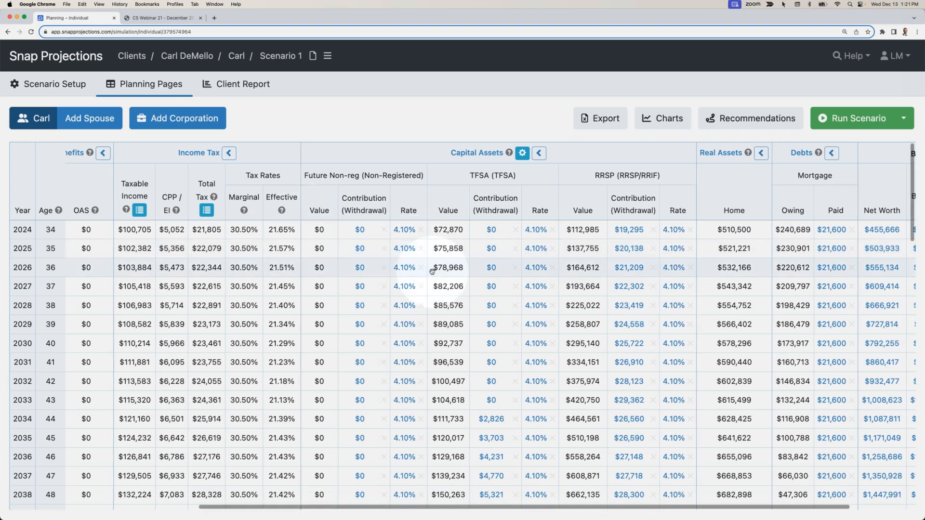
- Open the scenario's charts and review the Cash Outflows and Cash Inflows charts down to Net Worth
{"action": "left_click", "coordinate": [663, 119]}
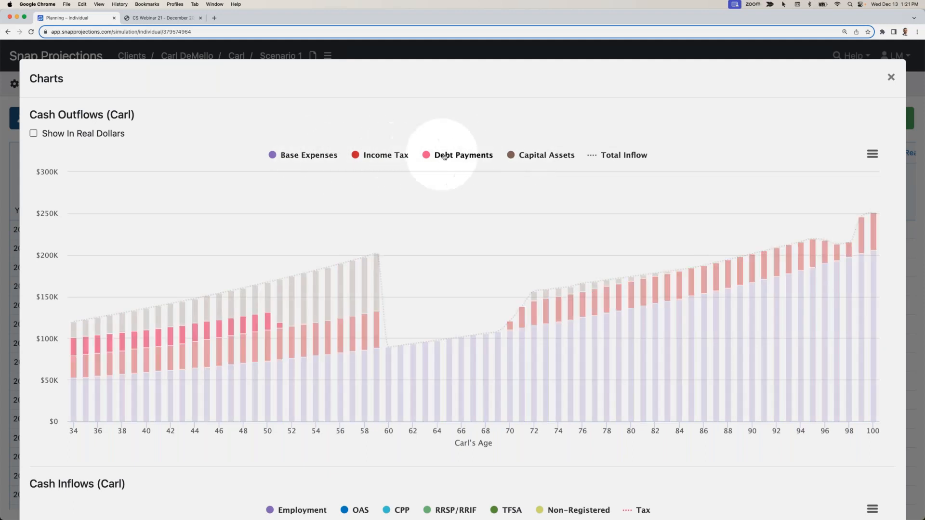
{"action": "scroll", "coordinate": [445, 156], "scroll_direction": "down", "scroll_amount": 6}
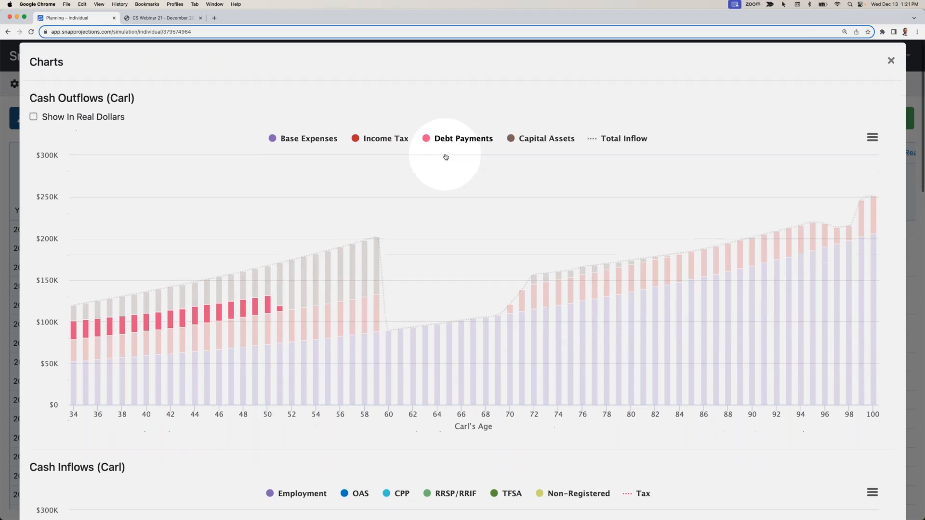
{"action": "scroll", "coordinate": [445, 155], "scroll_direction": "down", "scroll_amount": 2}
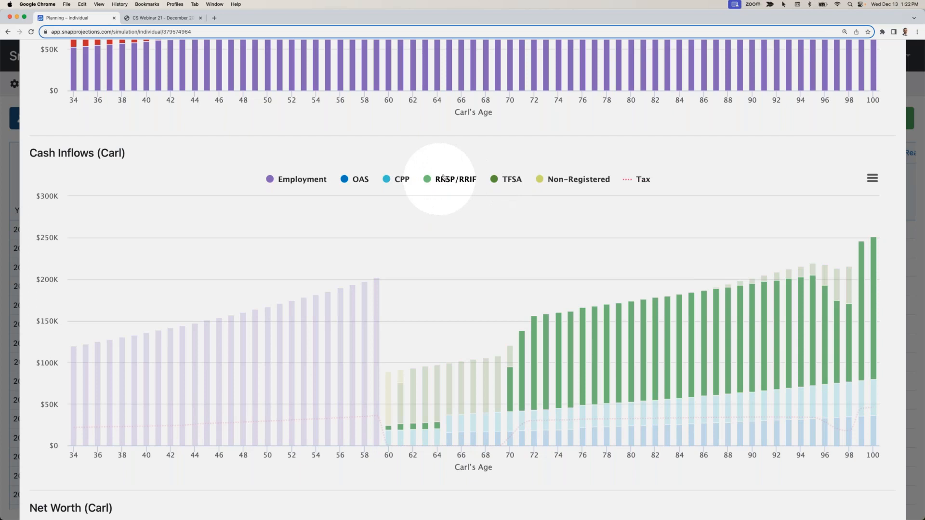
{"action": "scroll", "coordinate": [450, 143], "scroll_direction": "down", "scroll_amount": 7}
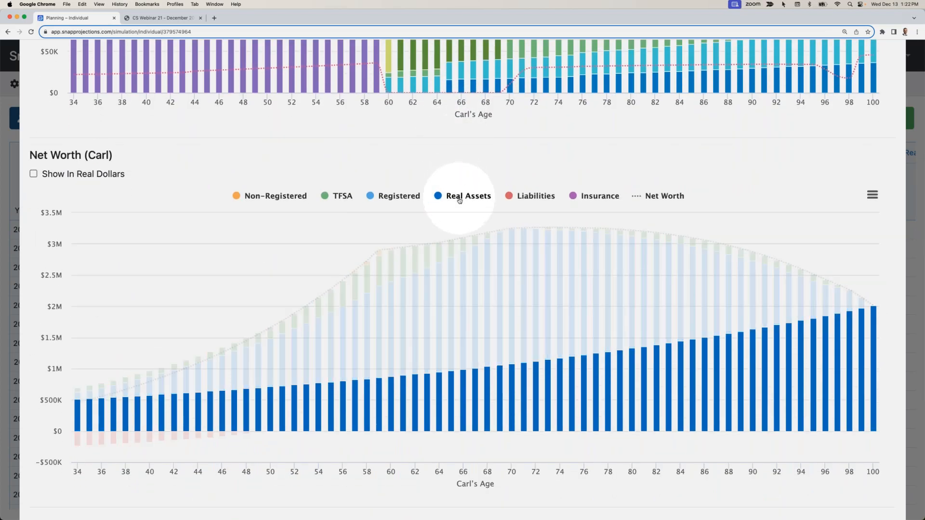
- Hide Real Assets and the Net Worth line in the Net Worth chart, check the remaining assets at age 100, and close the charts
{"action": "left_click", "coordinate": [459, 198]}
{"action": "left_click", "coordinate": [658, 196]}
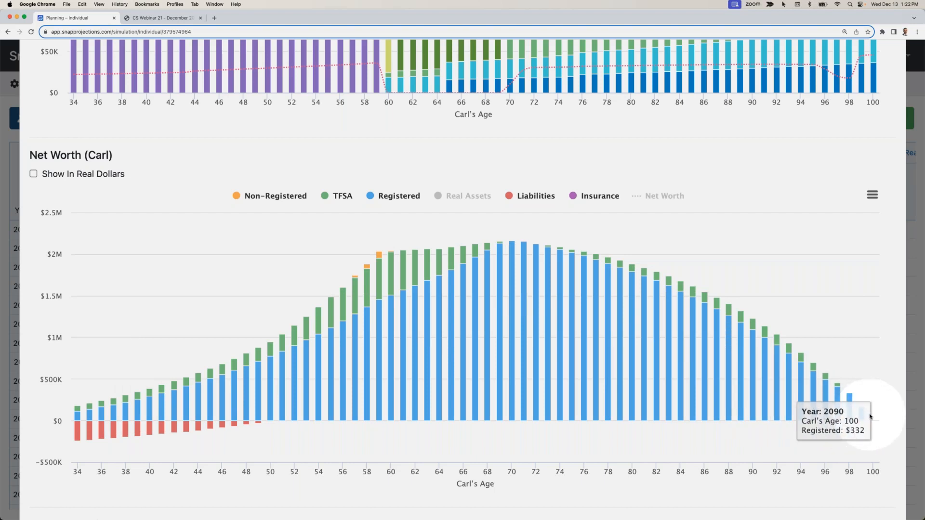
{"action": "scroll", "coordinate": [867, 413], "scroll_direction": "up", "scroll_amount": 15}
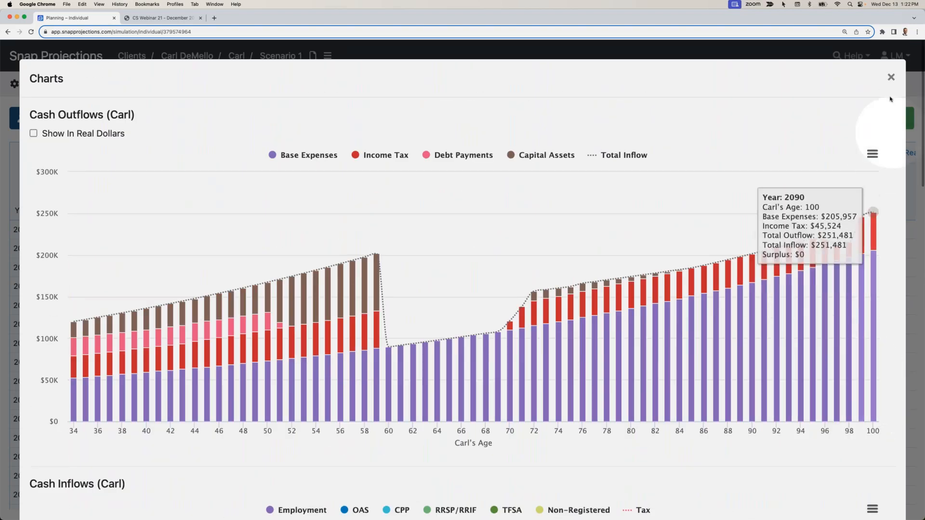
{"action": "left_click", "coordinate": [891, 78]}
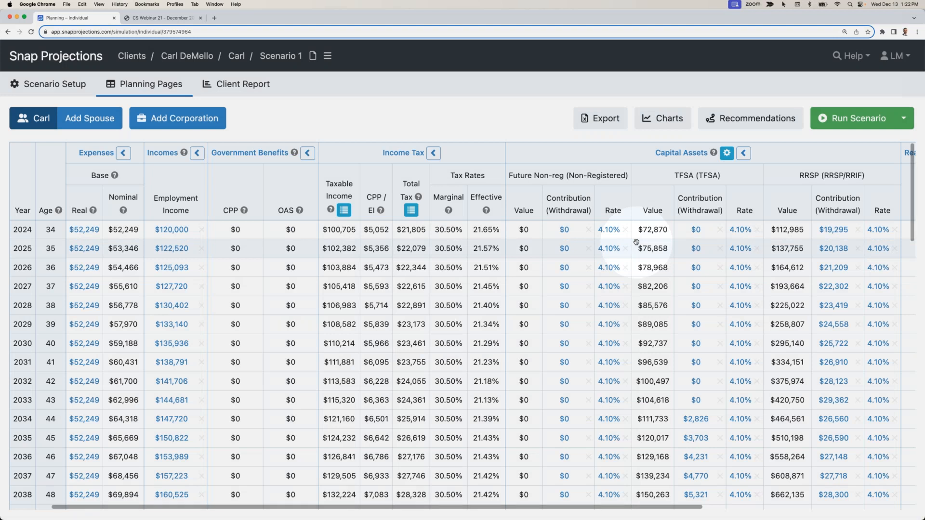
- Open the client report editor and review which pages are included, from Cover Page to Recommendations
{"action": "left_click", "coordinate": [241, 85]}
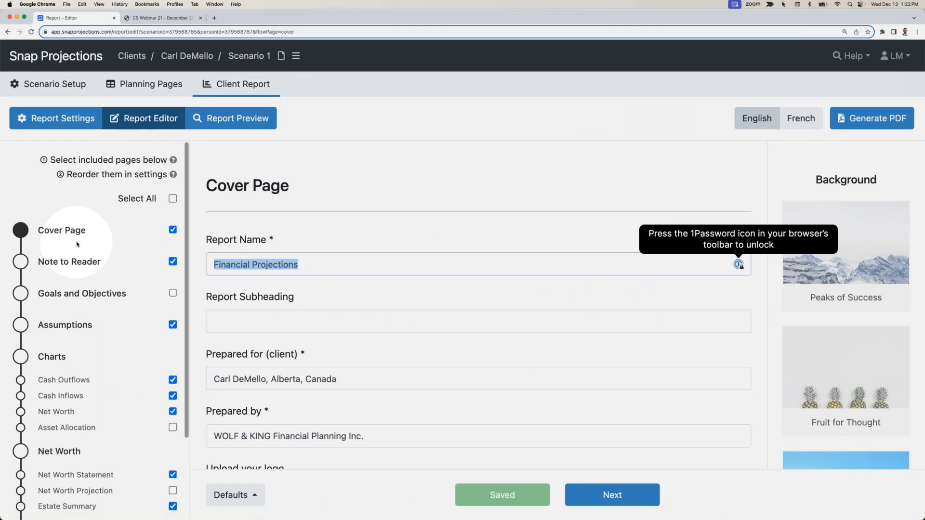
{"action": "scroll", "coordinate": [96, 241], "scroll_direction": "down", "scroll_amount": 2}
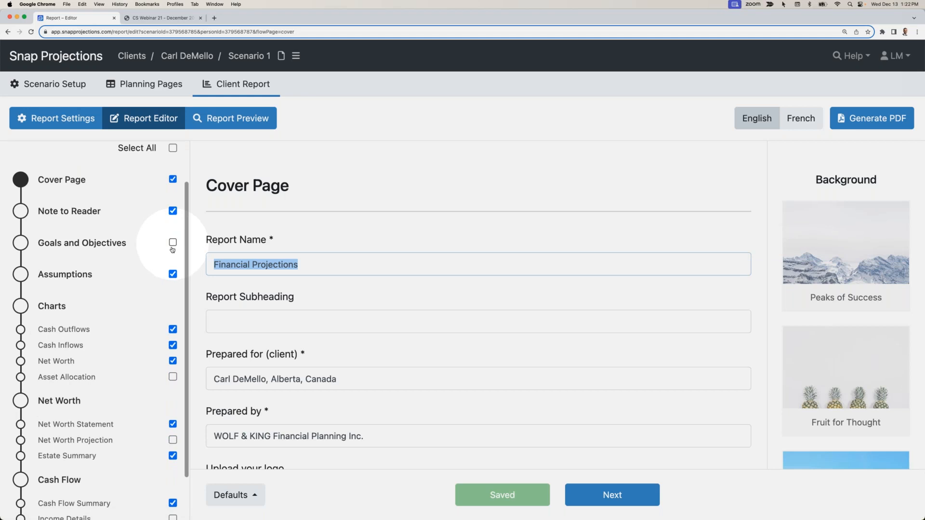
{"action": "scroll", "coordinate": [138, 275], "scroll_direction": "down", "scroll_amount": 2}
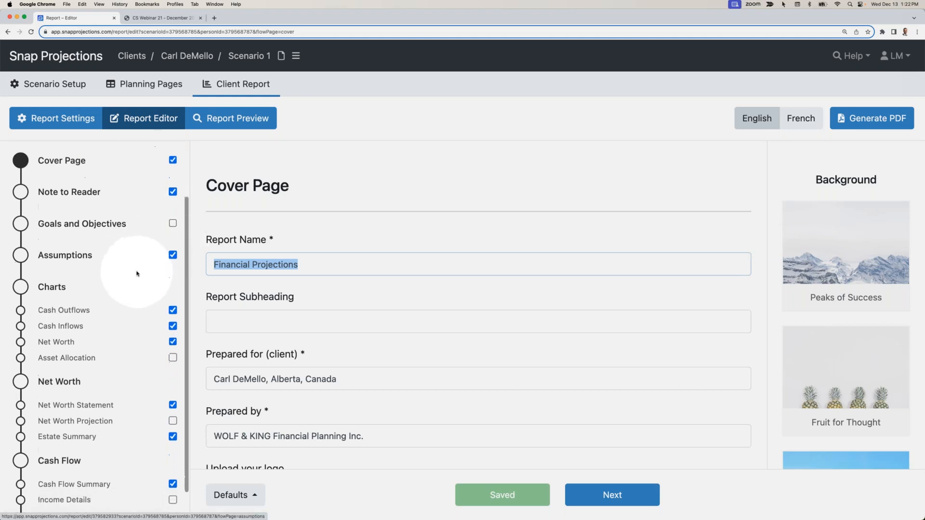
{"action": "scroll", "coordinate": [136, 276], "scroll_direction": "down", "scroll_amount": 1}
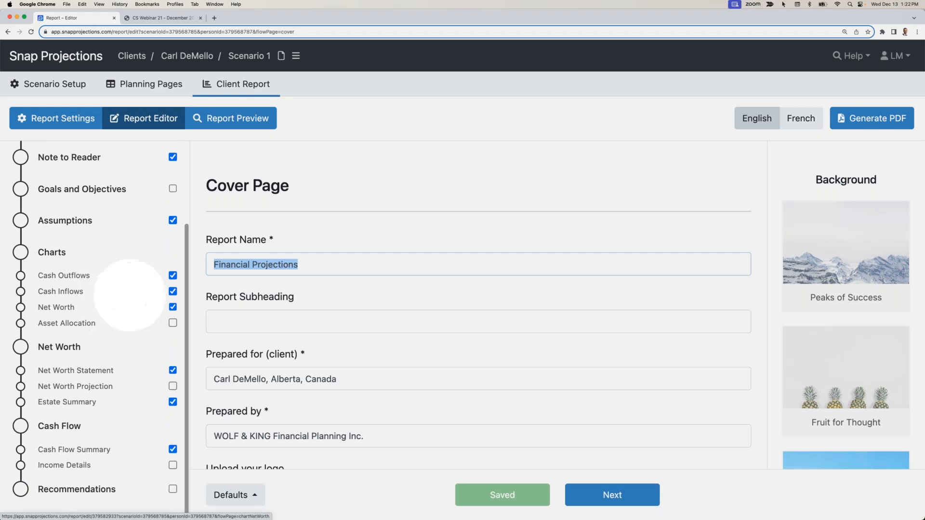
- Preview the client report and look through the cover, Note to Reader, assumptions and Cash Outflows pages
{"action": "left_click", "coordinate": [228, 121]}
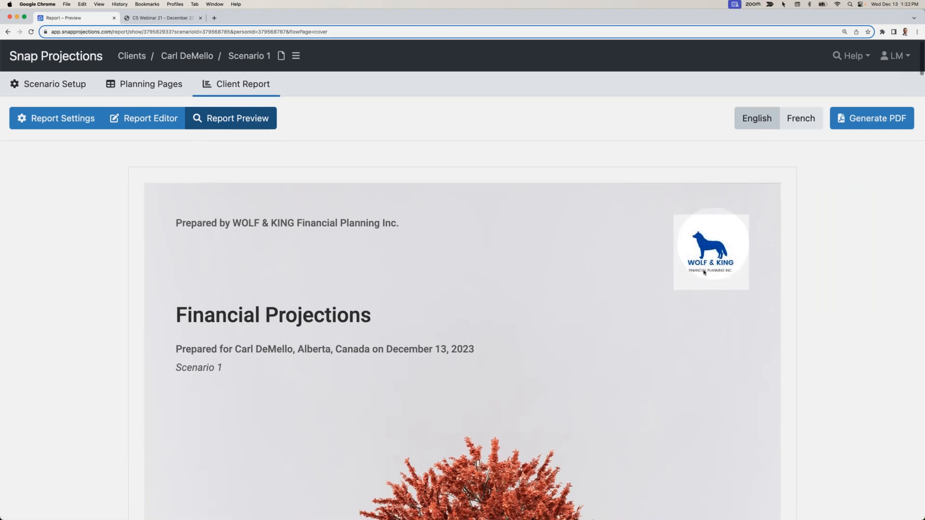
{"action": "scroll", "coordinate": [589, 346], "scroll_direction": "down", "scroll_amount": 5}
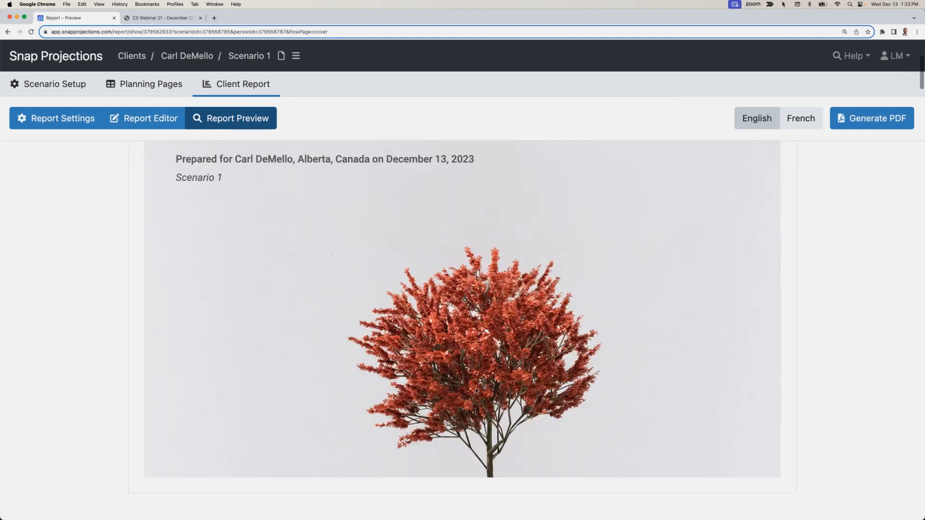
{"action": "scroll", "coordinate": [473, 351], "scroll_direction": "down", "scroll_amount": 15}
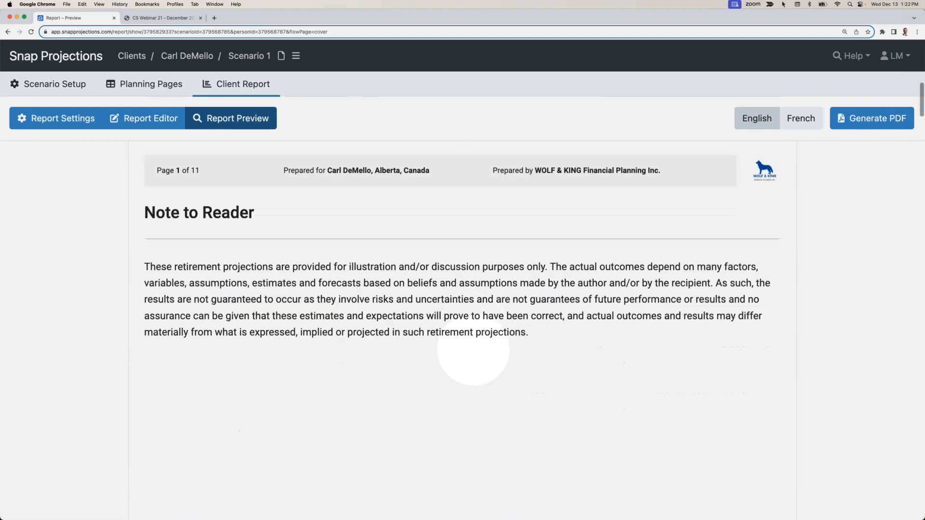
{"action": "scroll", "coordinate": [474, 350], "scroll_direction": "down", "scroll_amount": 20}
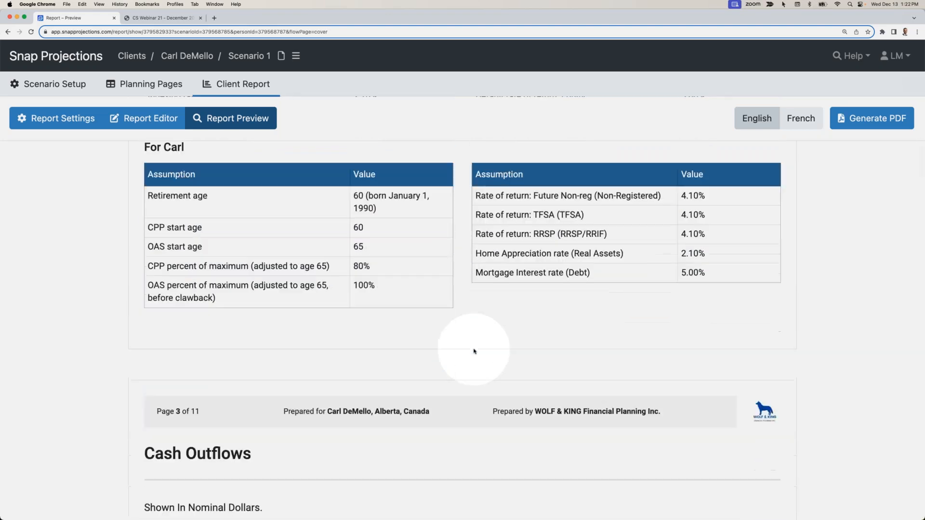
{"action": "scroll", "coordinate": [473, 350], "scroll_direction": "down", "scroll_amount": 2}
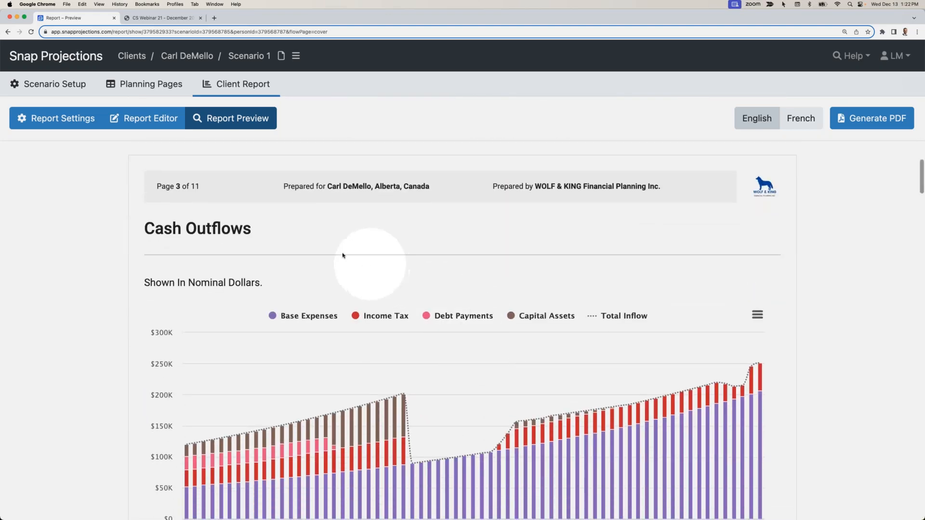
{"action": "scroll", "coordinate": [308, 246], "scroll_direction": "up", "scroll_amount": 1}
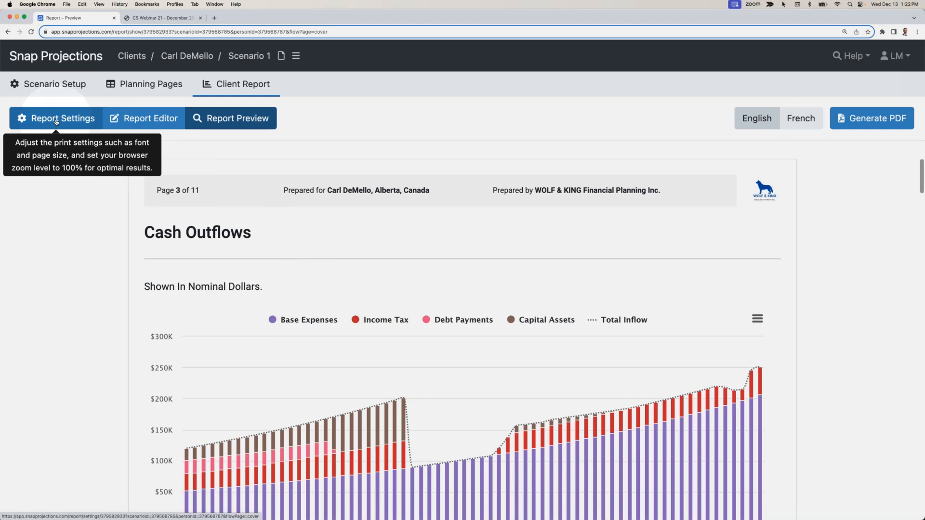
- Move the Net Worth page ahead of Cash Outflows in the client report's custom page order and save the report settings
{"action": "left_click", "coordinate": [136, 119]}
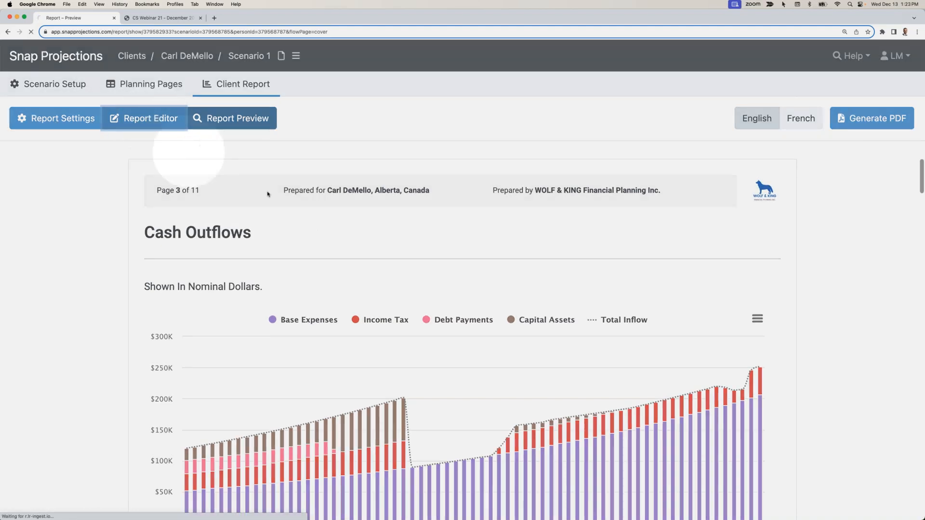
{"action": "scroll", "coordinate": [175, 217], "scroll_direction": "up", "scroll_amount": 4}
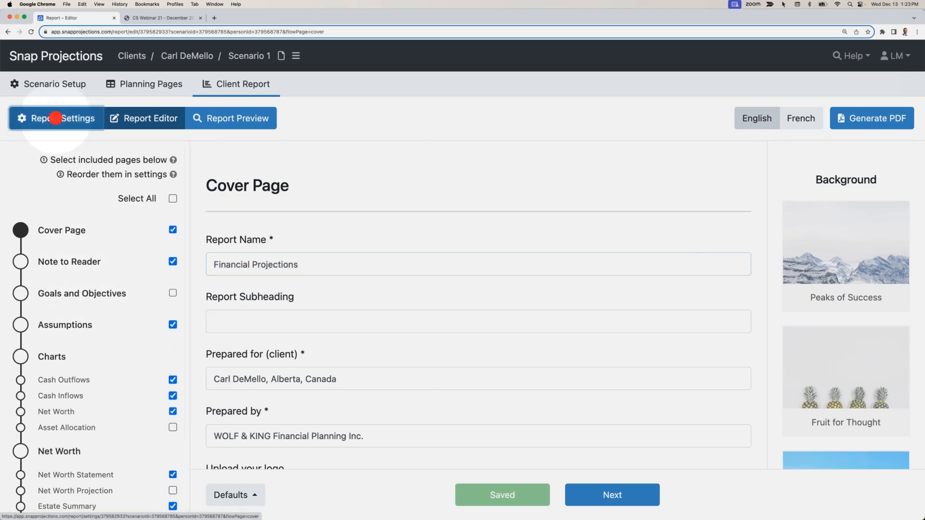
{"action": "left_click", "coordinate": [56, 120]}
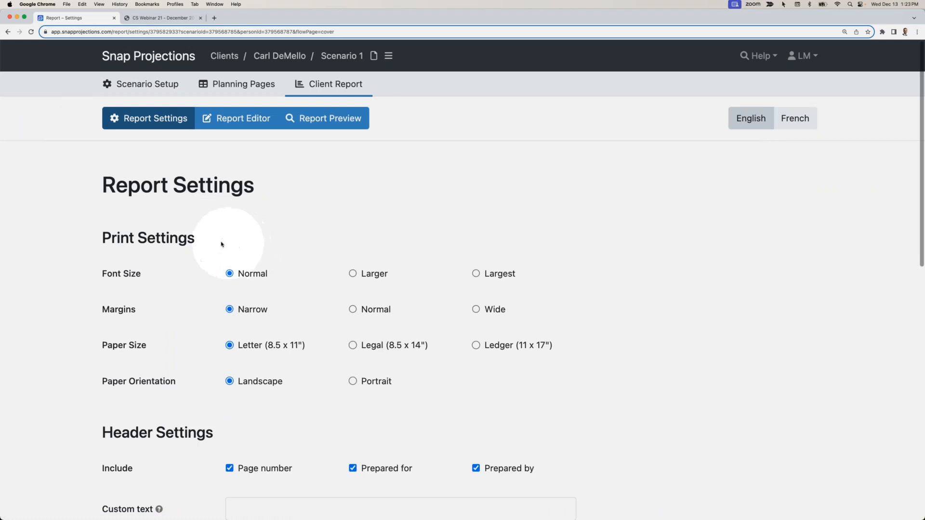
{"action": "scroll", "coordinate": [221, 244], "scroll_direction": "down", "scroll_amount": 10}
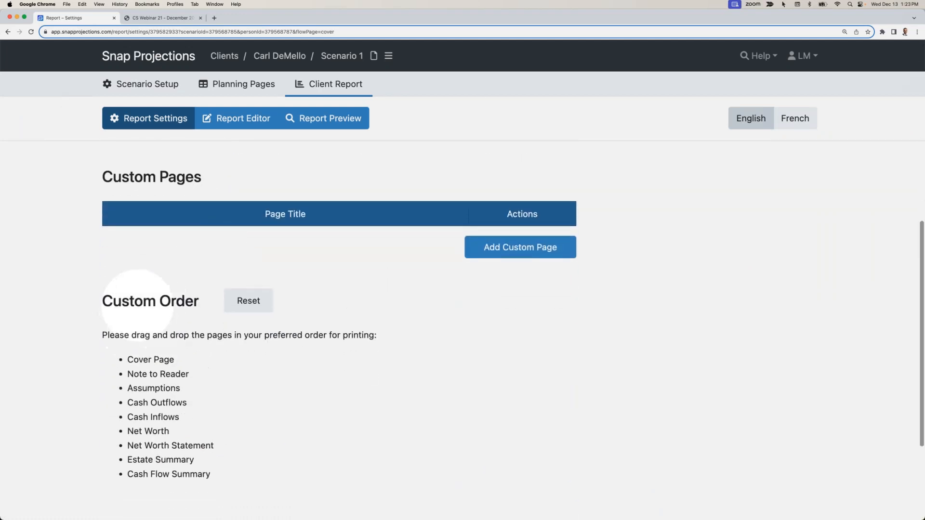
{"action": "scroll", "coordinate": [151, 303], "scroll_direction": "down", "scroll_amount": 2}
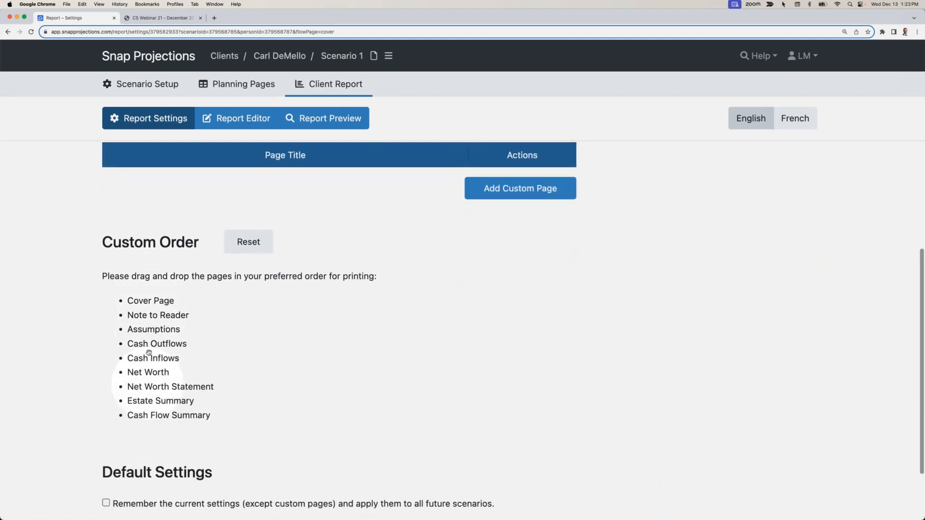
{"action": "left_click_drag", "start_coordinate": [146, 372], "coordinate": [152, 356]}
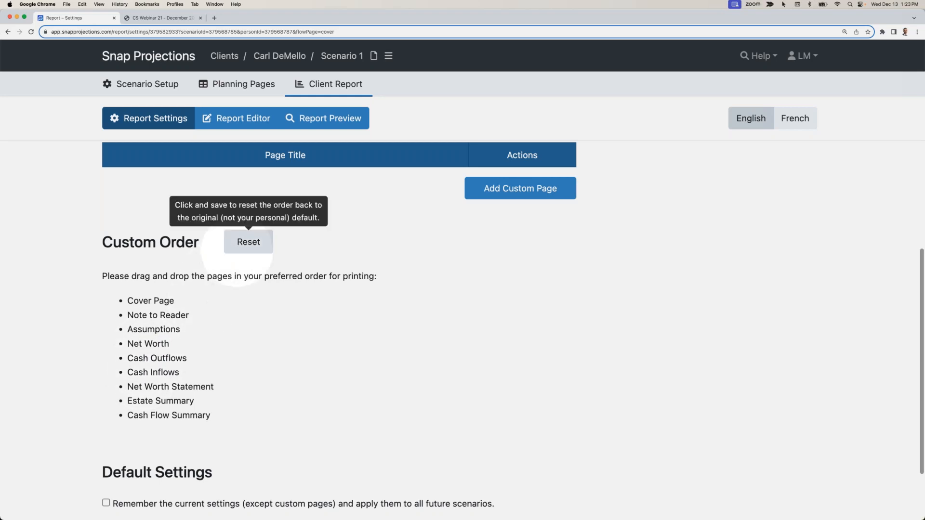
{"action": "scroll", "coordinate": [227, 289], "scroll_direction": "down", "scroll_amount": 4}
{"action": "left_click", "coordinate": [149, 464]}
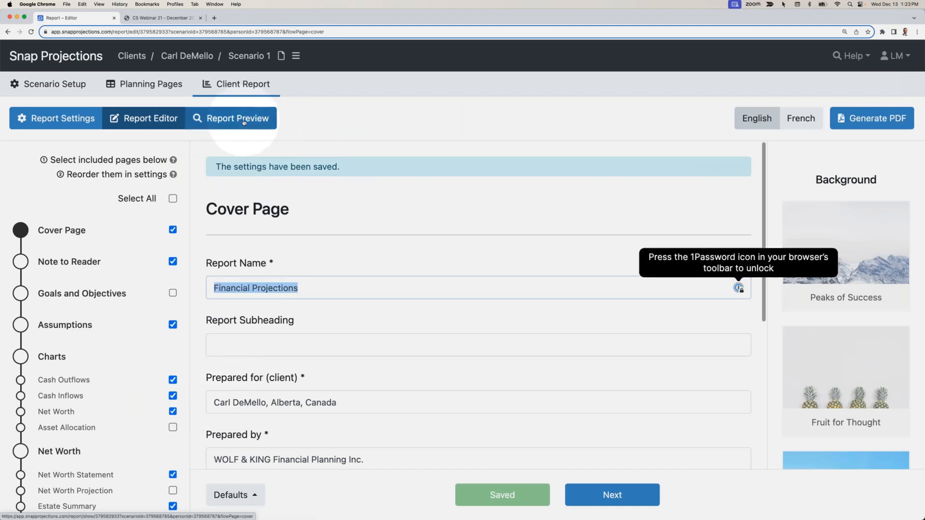
- Preview the client report and check the page order from Assumptions to the Net Worth chart
{"action": "left_click", "coordinate": [244, 122]}
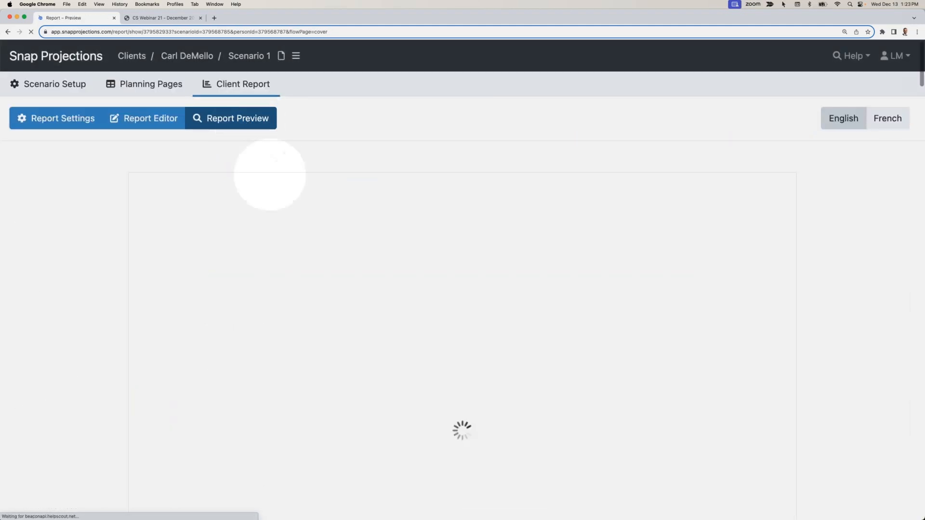
{"action": "scroll", "coordinate": [308, 205], "scroll_direction": "down", "scroll_amount": 20}
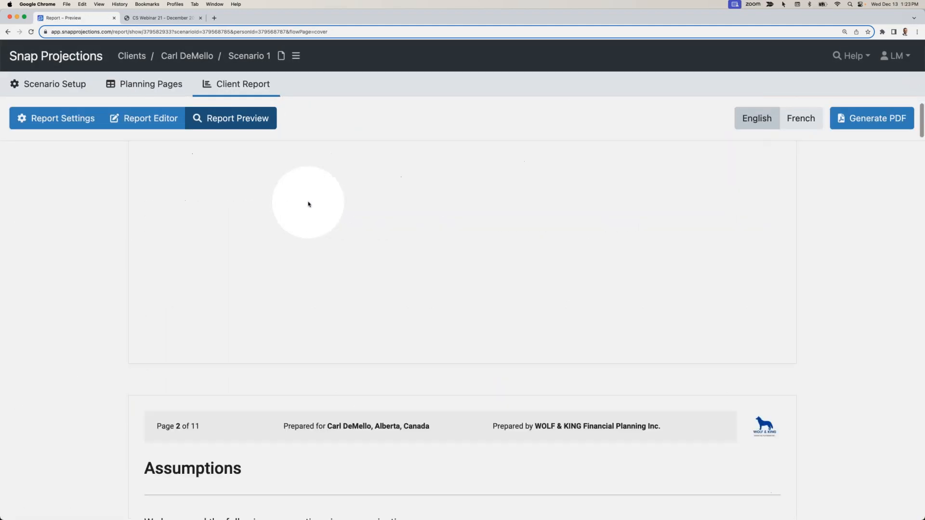
{"action": "scroll", "coordinate": [308, 204], "scroll_direction": "down", "scroll_amount": 6}
{"action": "scroll", "coordinate": [308, 204], "scroll_direction": "up", "scroll_amount": 7}
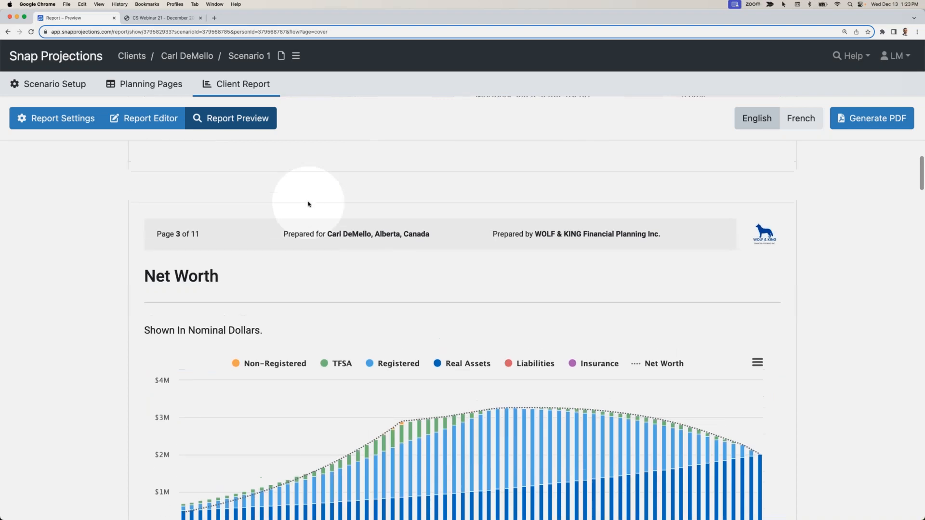
{"action": "scroll", "coordinate": [309, 205], "scroll_direction": "down", "scroll_amount": 2}
{"action": "scroll", "coordinate": [309, 207], "scroll_direction": "down", "scroll_amount": 7}
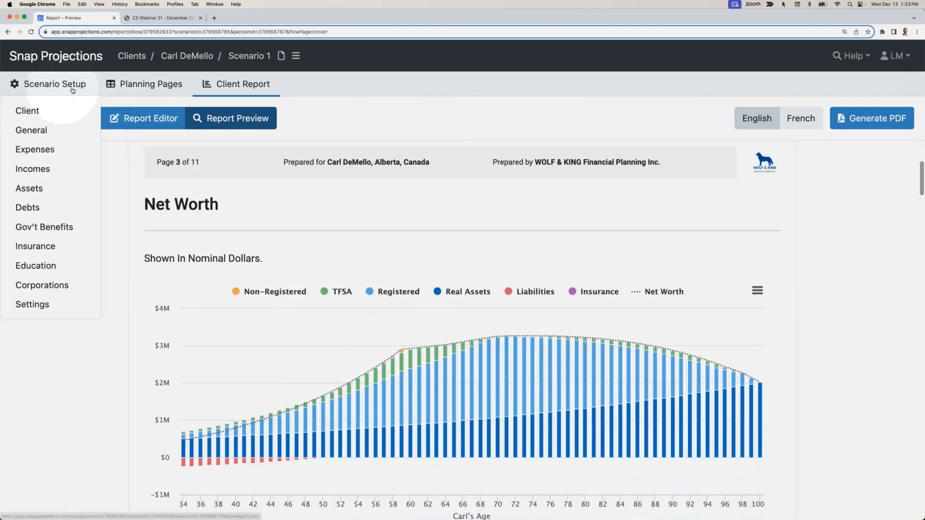
- Reset the custom page order in the report settings to the original default
{"action": "left_click", "coordinate": [75, 120]}
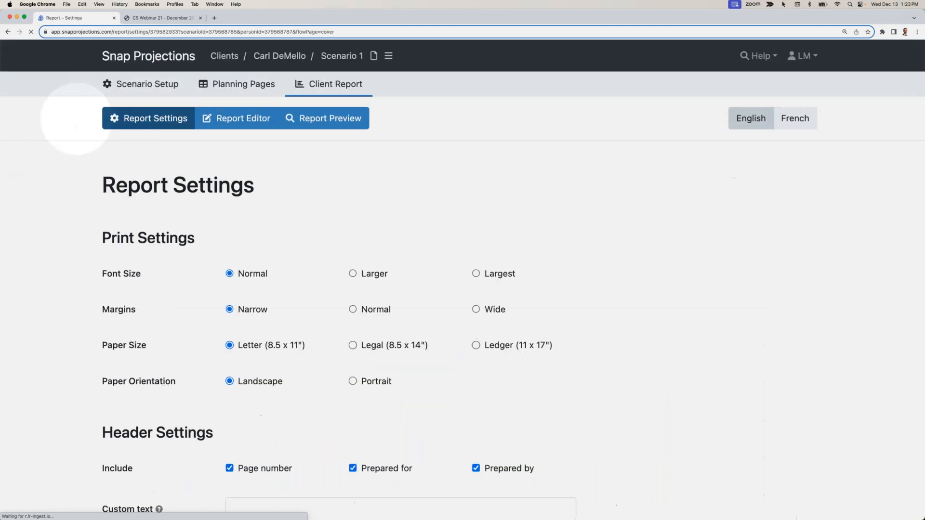
{"action": "scroll", "coordinate": [174, 257], "scroll_direction": "down", "scroll_amount": 8}
{"action": "scroll", "coordinate": [173, 257], "scroll_direction": "down", "scroll_amount": 3}
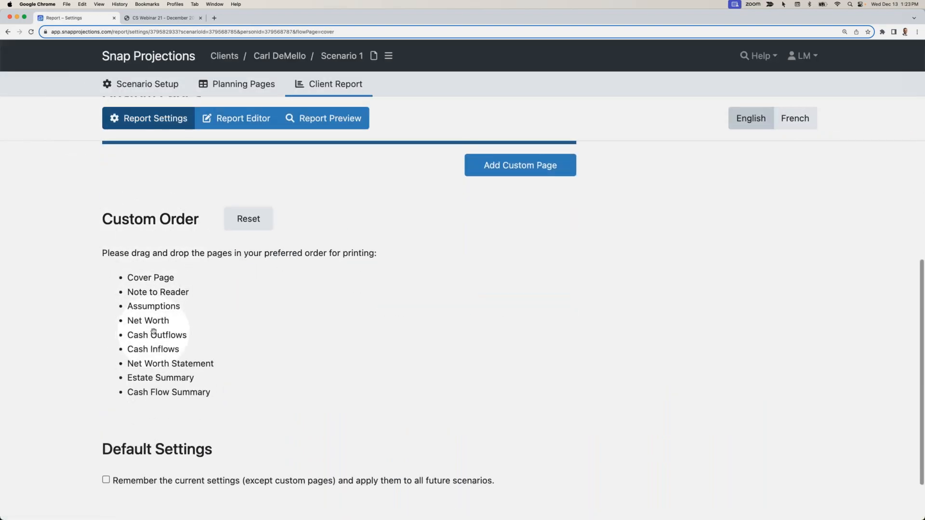
{"action": "scroll", "coordinate": [154, 331], "scroll_direction": "down", "scroll_amount": 1}
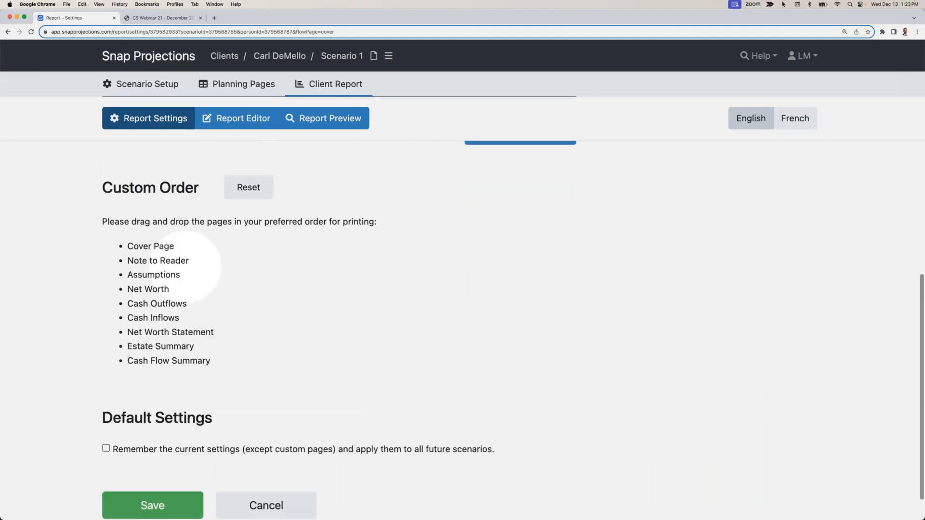
{"action": "scroll", "coordinate": [186, 266], "scroll_direction": "up", "scroll_amount": 1}
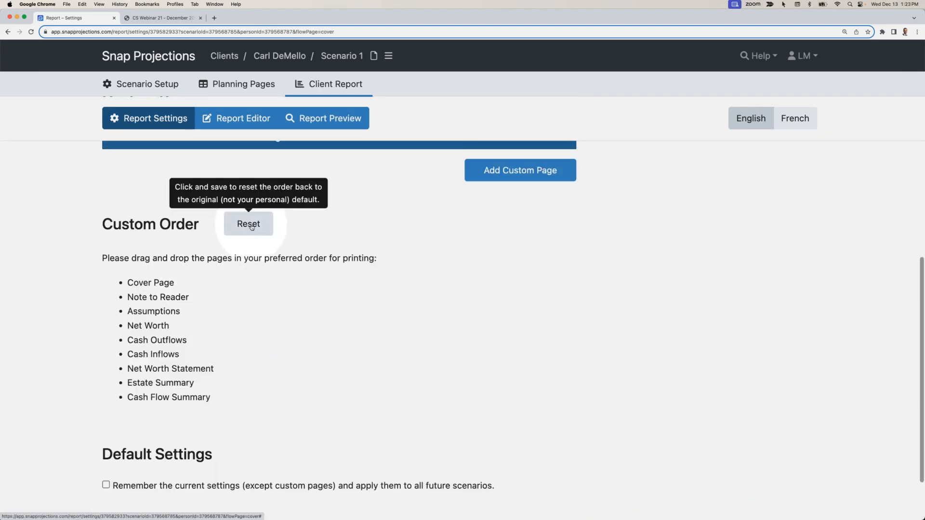
{"action": "left_click", "coordinate": [250, 225]}
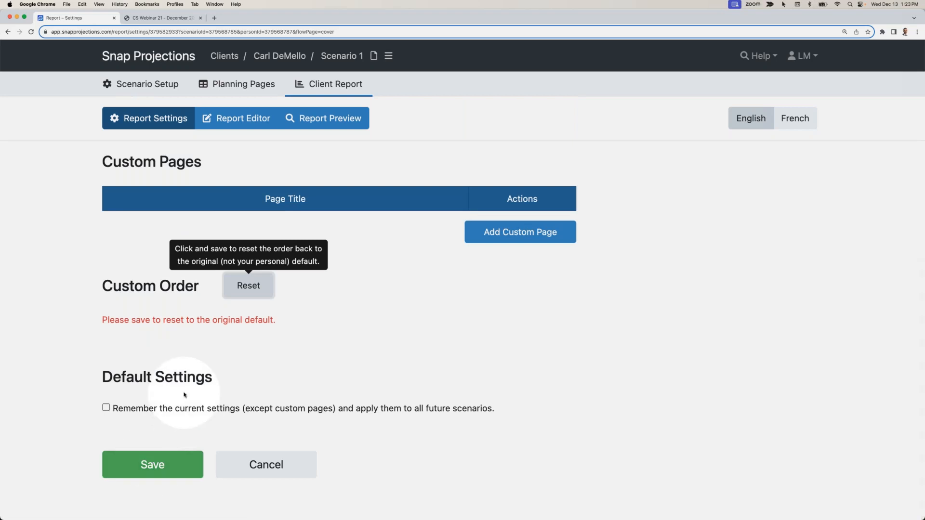
- Review the header, custom page and default settings of the report, and save the report settings
{"action": "scroll", "coordinate": [184, 395], "scroll_direction": "up", "scroll_amount": 1}
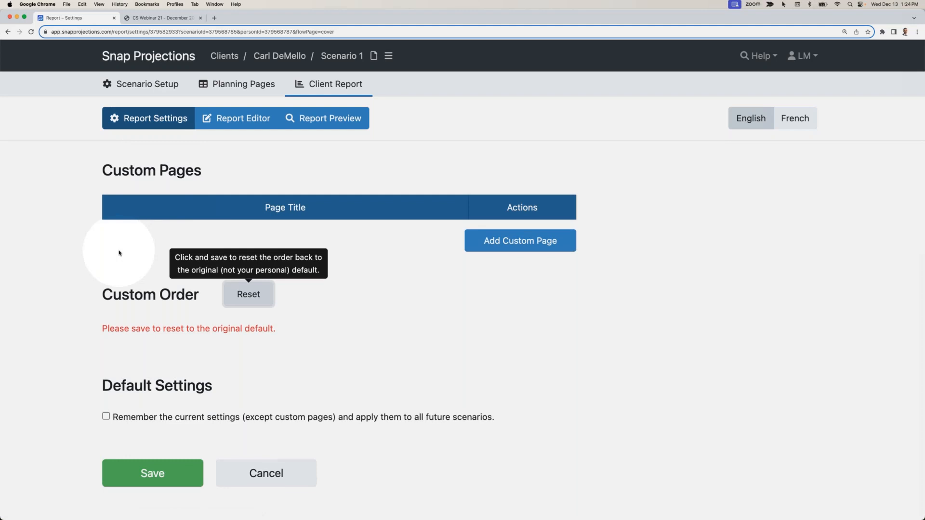
{"action": "scroll", "coordinate": [139, 250], "scroll_direction": "up", "scroll_amount": 2}
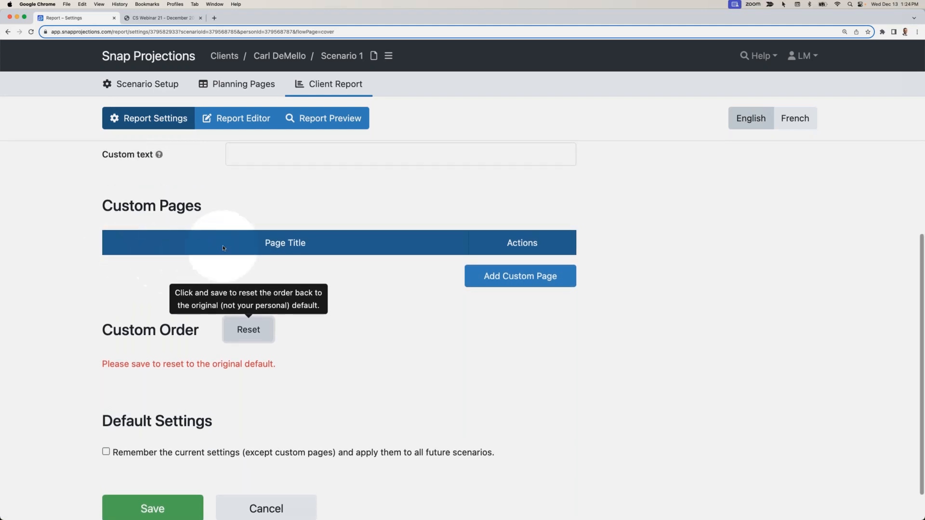
{"action": "scroll", "coordinate": [229, 244], "scroll_direction": "up", "scroll_amount": 10}
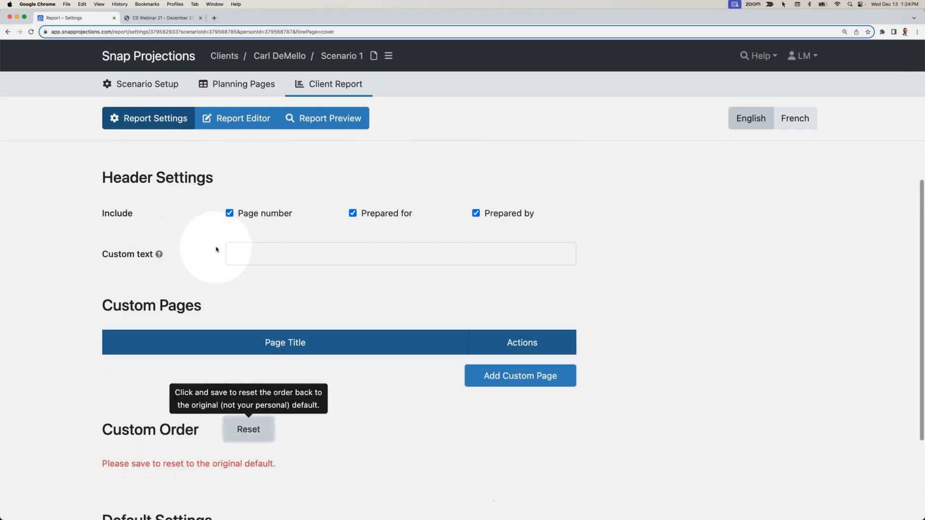
{"action": "scroll", "coordinate": [216, 248], "scroll_direction": "up", "scroll_amount": 2}
{"action": "scroll", "coordinate": [216, 250], "scroll_direction": "down", "scroll_amount": 5}
{"action": "scroll", "coordinate": [216, 250], "scroll_direction": "down", "scroll_amount": 4}
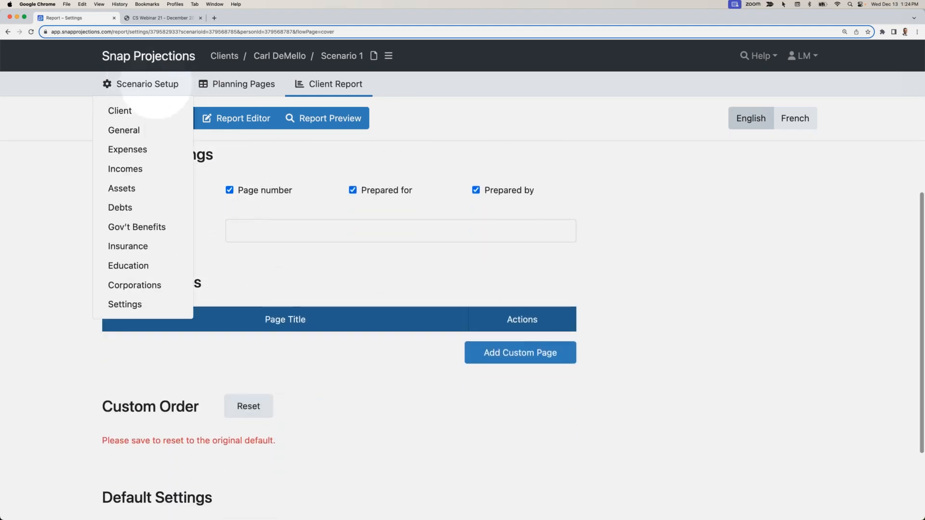
{"action": "scroll", "coordinate": [175, 354], "scroll_direction": "up", "scroll_amount": 1}
{"action": "scroll", "coordinate": [177, 365], "scroll_direction": "down", "scroll_amount": 3}
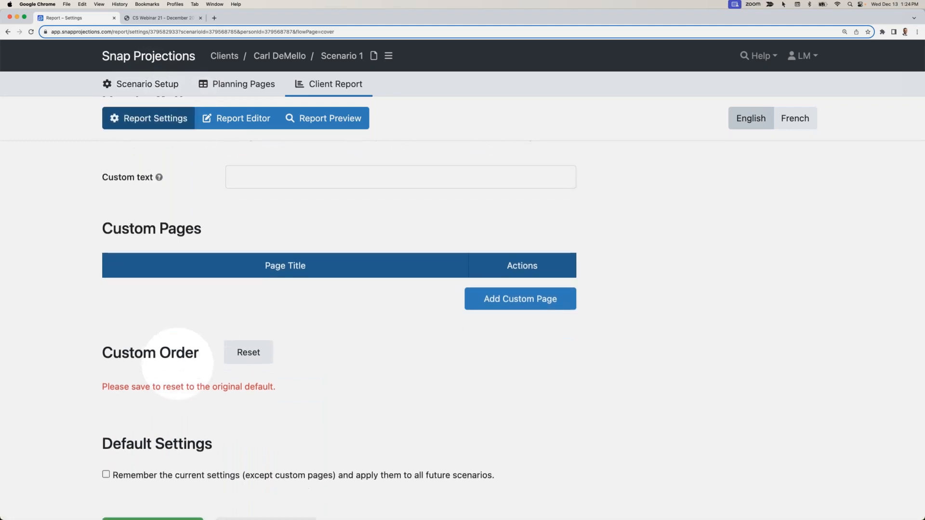
{"action": "scroll", "coordinate": [177, 365], "scroll_direction": "down", "scroll_amount": 3}
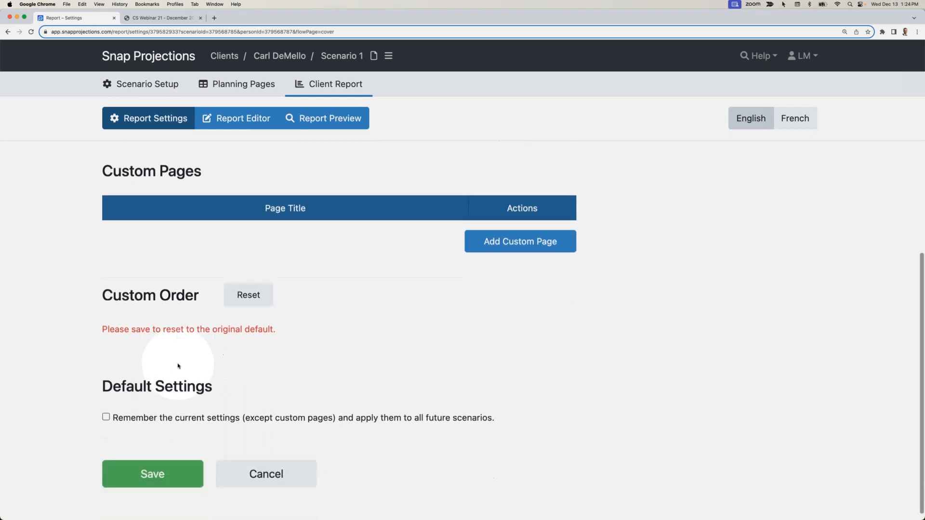
{"action": "left_click", "coordinate": [157, 458]}
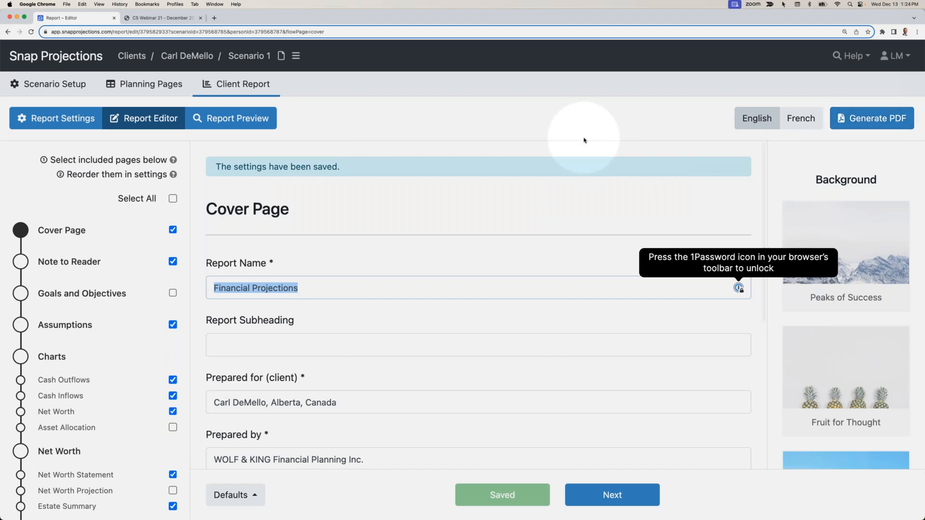
- Set real base expenses on the planning page to 60,000 from age 34, copied down to age 100, and rerun the scenario
{"action": "left_click", "coordinate": [145, 85]}
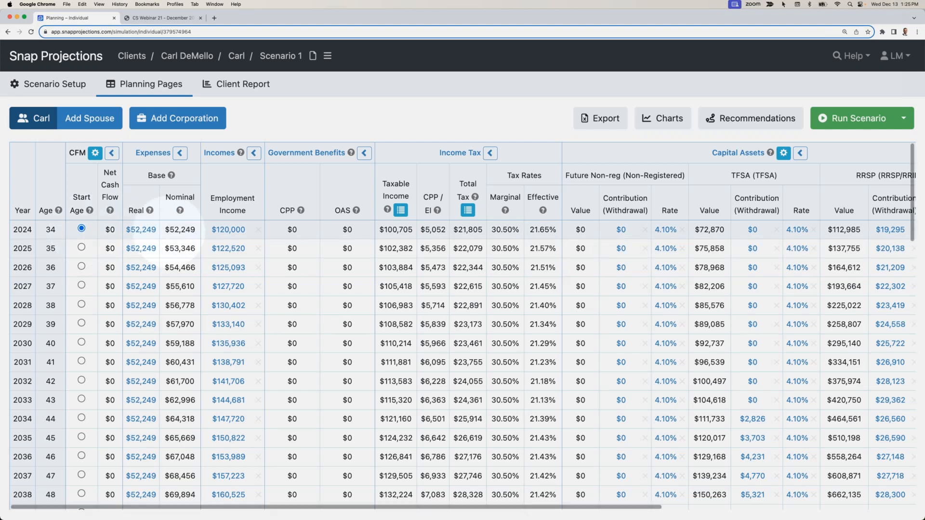
{"action": "left_click", "coordinate": [152, 230]}
{"action": "type", "text": "60000"}
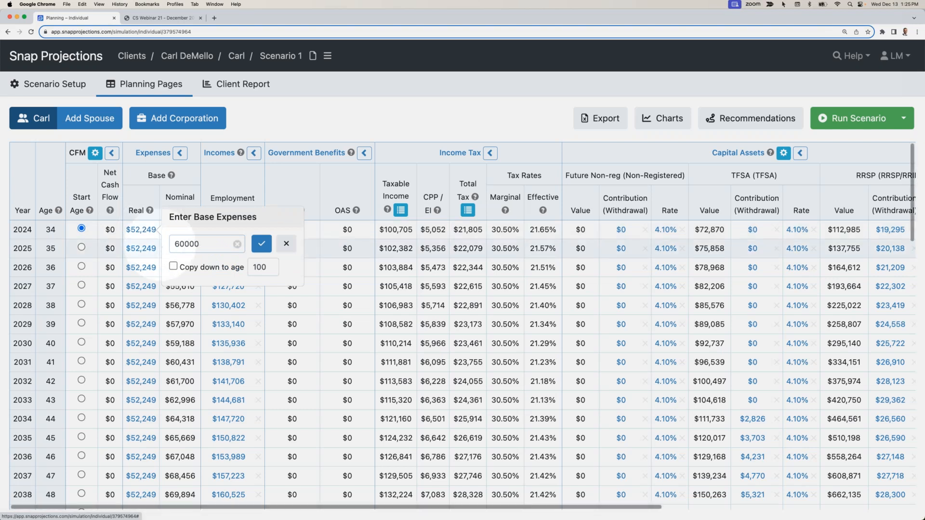
{"action": "left_click", "coordinate": [173, 267]}
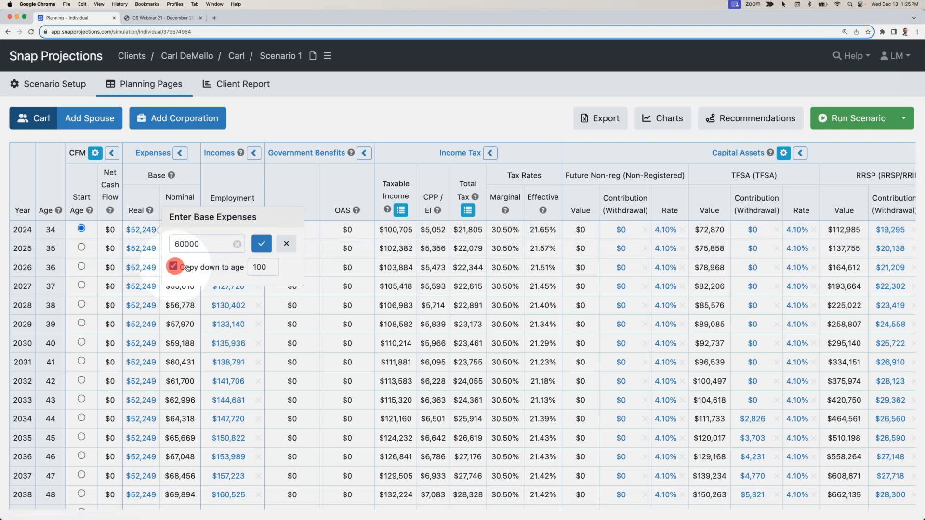
{"action": "left_click", "coordinate": [262, 243]}
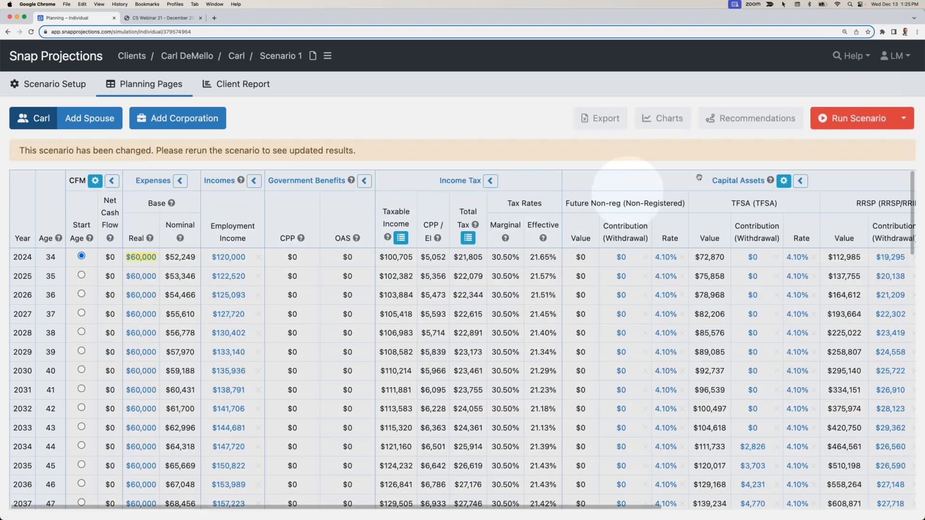
{"action": "left_click", "coordinate": [827, 120]}
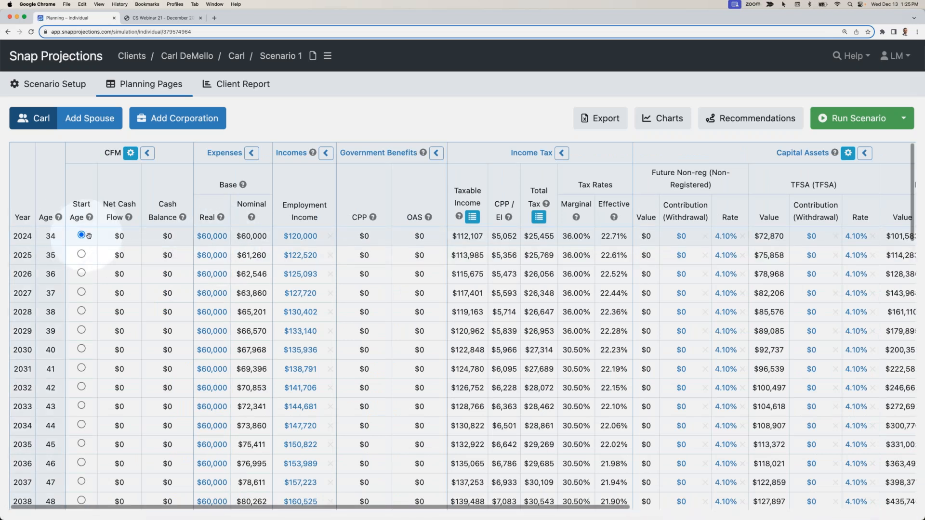
- Examine the RRSP contributions and other capital asset columns for the 60,000 expense level
{"action": "scroll", "coordinate": [88, 236], "scroll_direction": "right", "scroll_amount": 10}
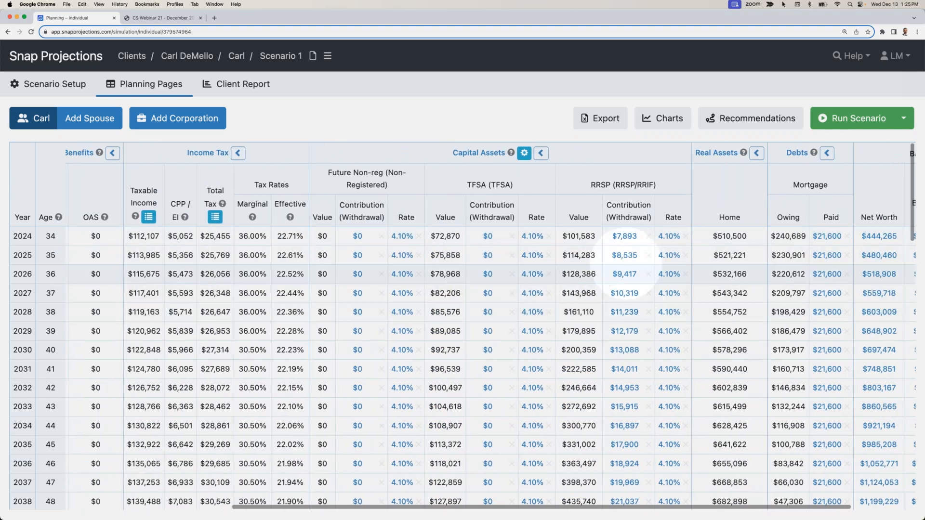
{"action": "scroll", "coordinate": [623, 374], "scroll_direction": "down", "scroll_amount": 1}
{"action": "scroll", "coordinate": [624, 374], "scroll_direction": "up", "scroll_amount": 1}
{"action": "mouse_move", "coordinate": [625, 372]}
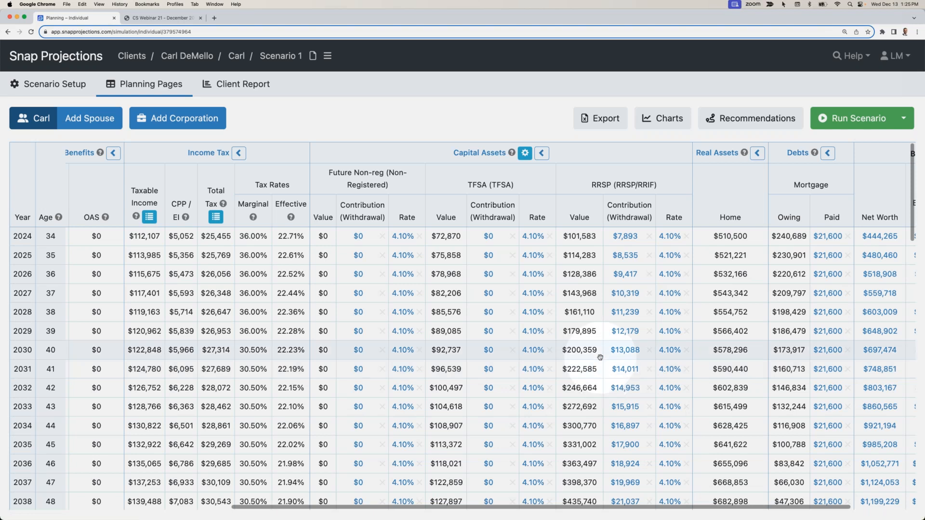
{"action": "scroll", "coordinate": [602, 361], "scroll_direction": "left", "scroll_amount": 5}
{"action": "scroll", "coordinate": [599, 357], "scroll_direction": "left", "scroll_amount": 3}
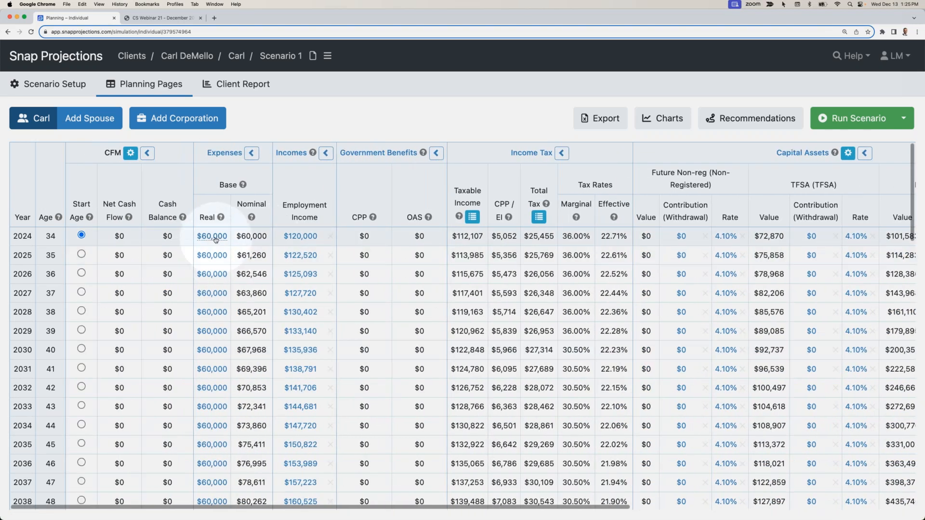
- Set real base expenses to 40,000 from age 34, copied down to age 100, and rerun the scenario
{"action": "left_click", "coordinate": [217, 239]}
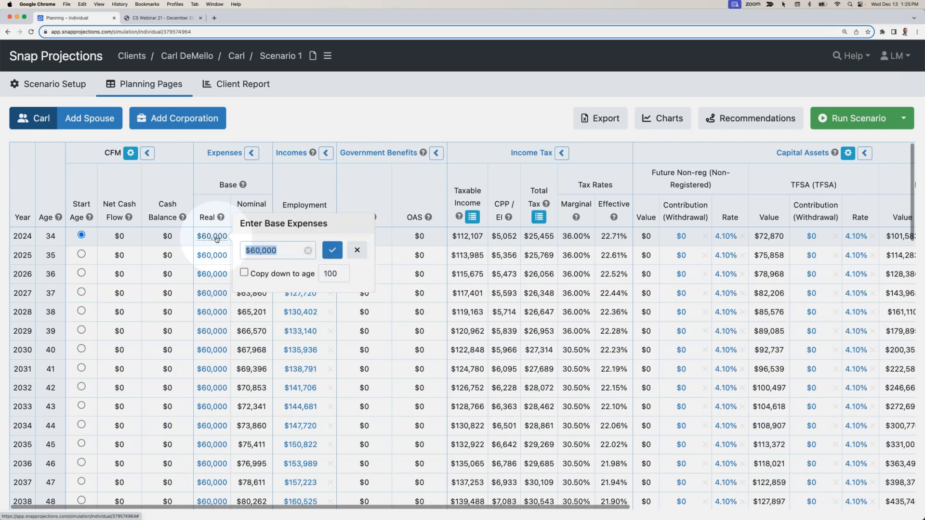
{"action": "type", "text": "40"}
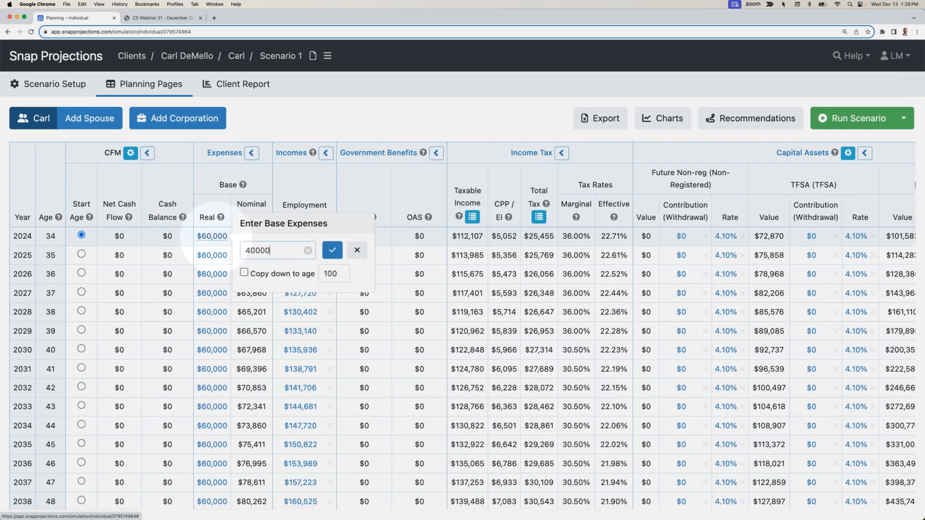
{"action": "left_click", "coordinate": [244, 272]}
{"action": "left_click", "coordinate": [332, 249]}
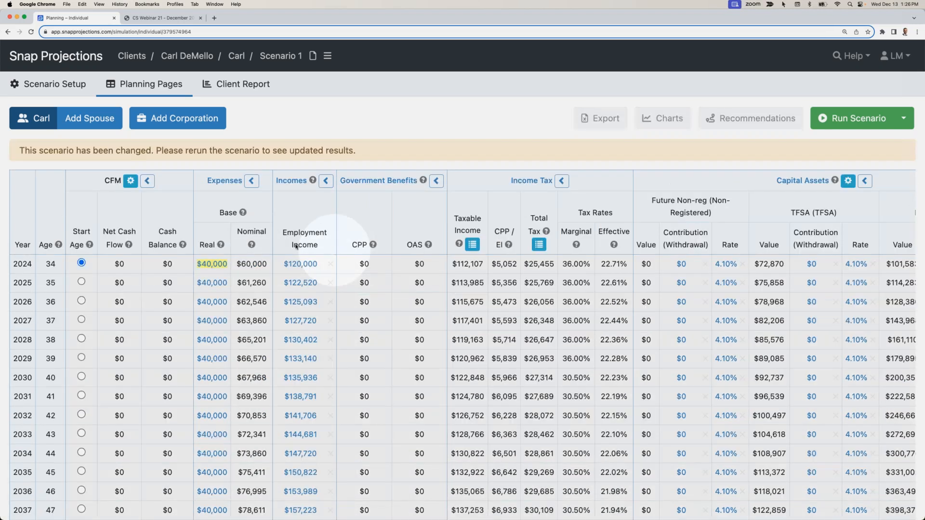
{"action": "left_click", "coordinate": [841, 123]}
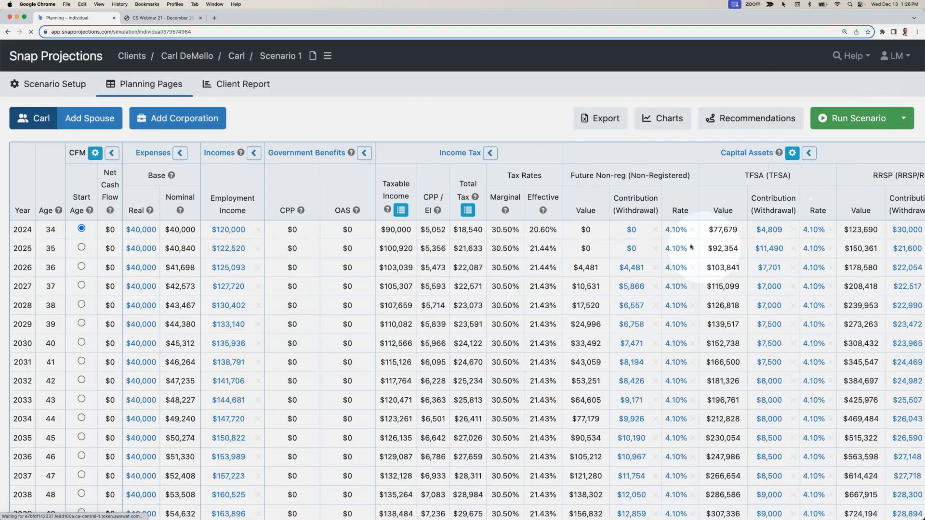
- Examine the TFSA and RRSP contributions against expenses and income for the early years at the 40,000 expense level
{"action": "scroll", "coordinate": [702, 249], "scroll_direction": "right", "scroll_amount": 3}
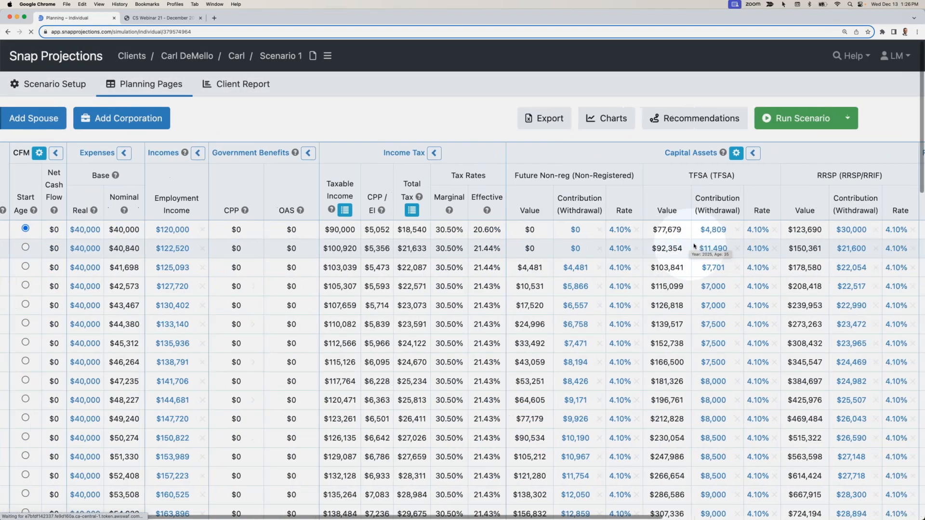
{"action": "scroll", "coordinate": [708, 247], "scroll_direction": "left", "scroll_amount": 5}
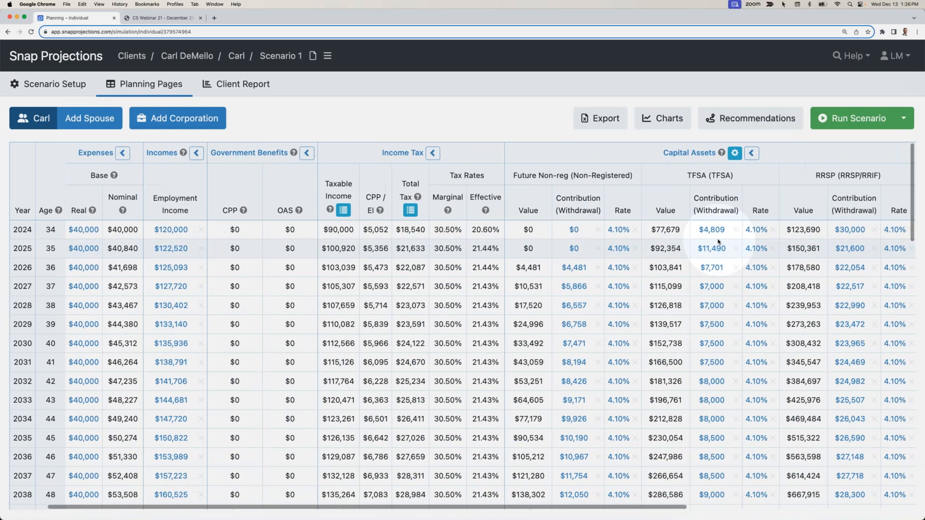
{"action": "scroll", "coordinate": [718, 241], "scroll_direction": "right", "scroll_amount": 8}
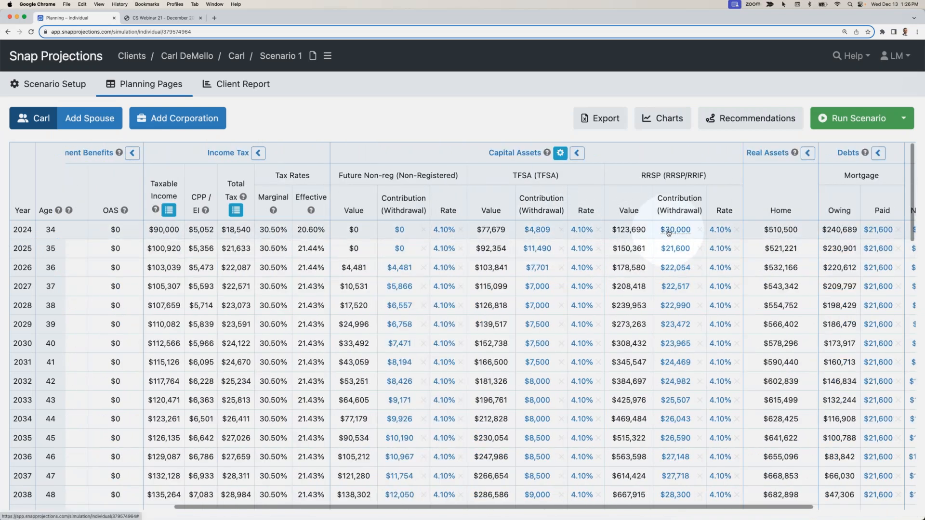
{"action": "mouse_move", "coordinate": [675, 235]}
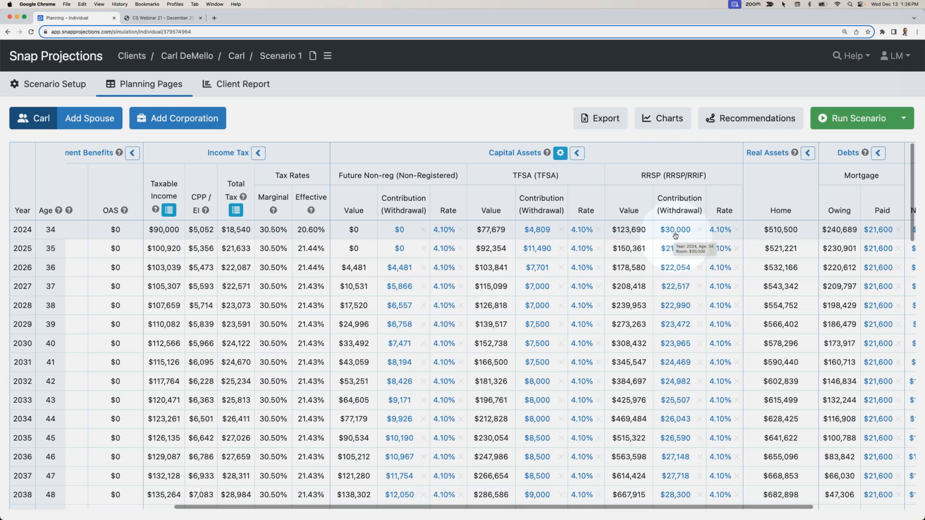
{"action": "scroll", "coordinate": [675, 236], "scroll_direction": "left", "scroll_amount": 10}
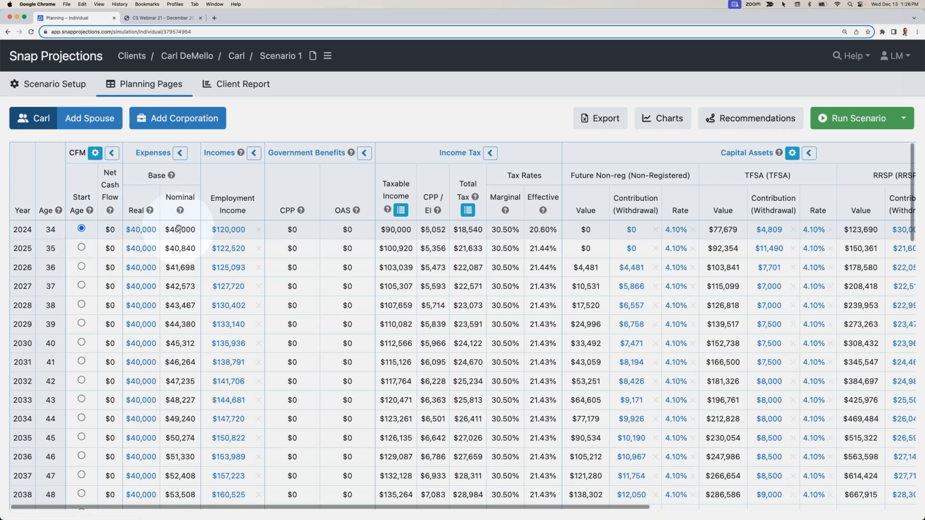
{"action": "scroll", "coordinate": [178, 229], "scroll_direction": "right", "scroll_amount": 10}
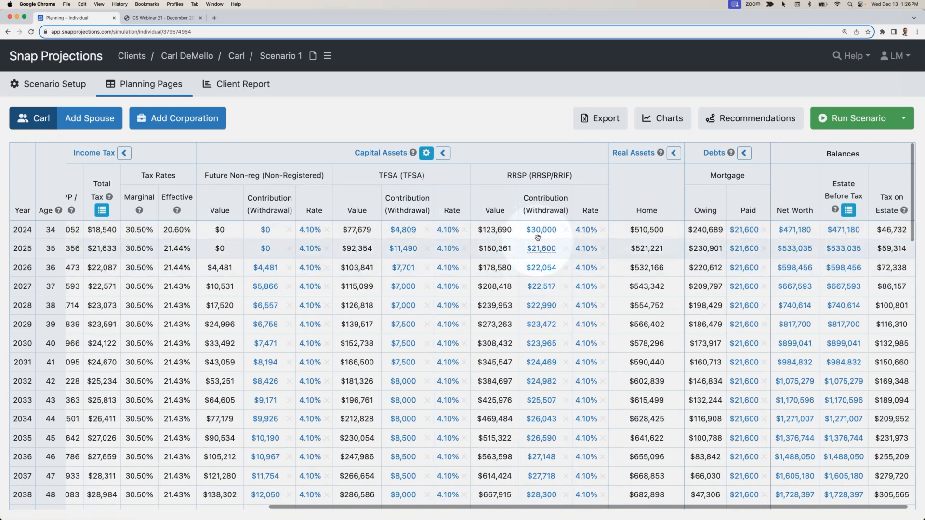
{"action": "mouse_move", "coordinate": [544, 236]}
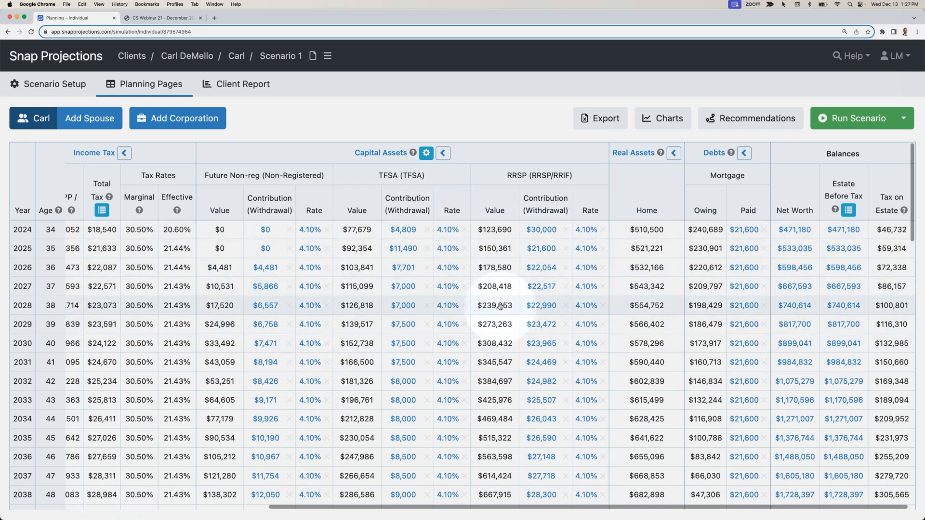
{"action": "scroll", "coordinate": [501, 305], "scroll_direction": "left", "scroll_amount": 10}
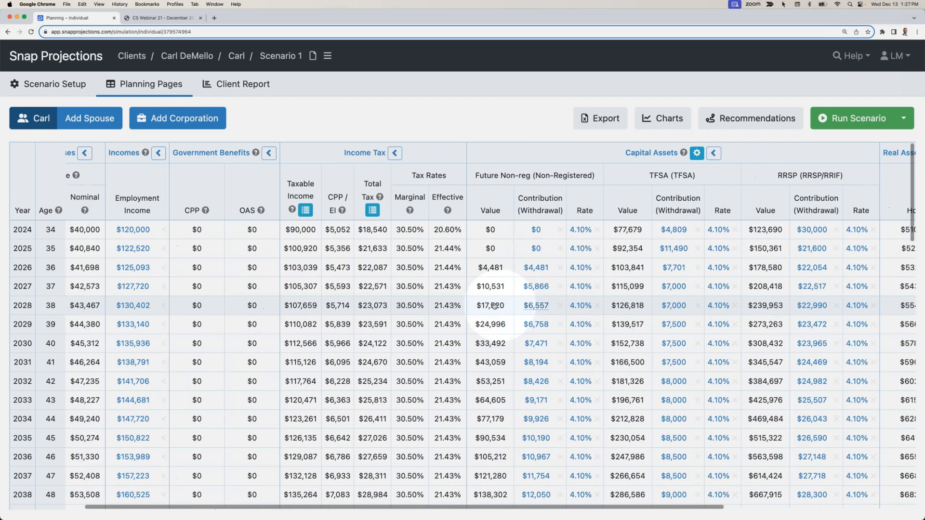
- Set the cash flow management start age to 60 and rerun the scenario
{"action": "scroll", "coordinate": [81, 230], "scroll_direction": "down", "scroll_amount": 7}
{"action": "left_click", "coordinate": [82, 368]}
{"action": "left_click", "coordinate": [839, 122]}
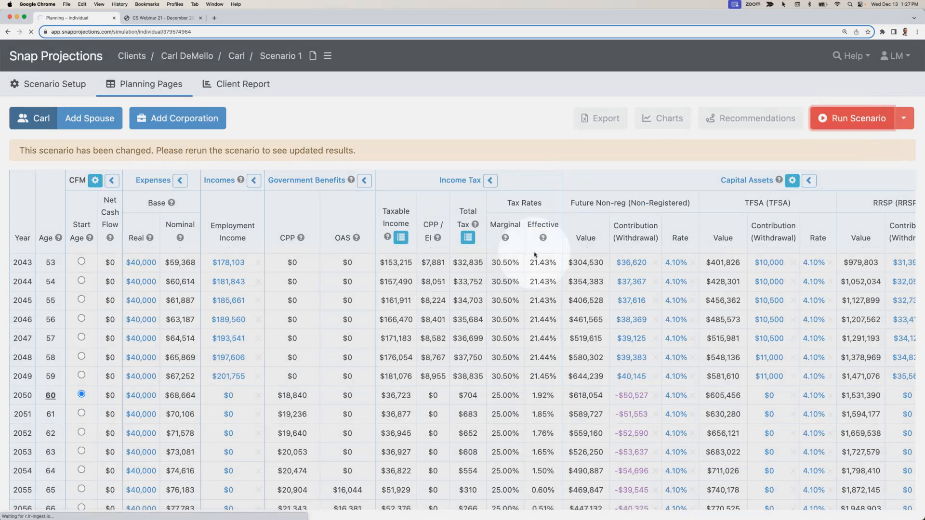
- Set the TFSA contribution to 6,000 from age 34, copied down to age 59, and rerun the scenario
{"action": "scroll", "coordinate": [534, 266], "scroll_direction": "right", "scroll_amount": 2}
{"action": "scroll", "coordinate": [534, 266], "scroll_direction": "left", "scroll_amount": 2}
{"action": "scroll", "coordinate": [534, 266], "scroll_direction": "right", "scroll_amount": 2}
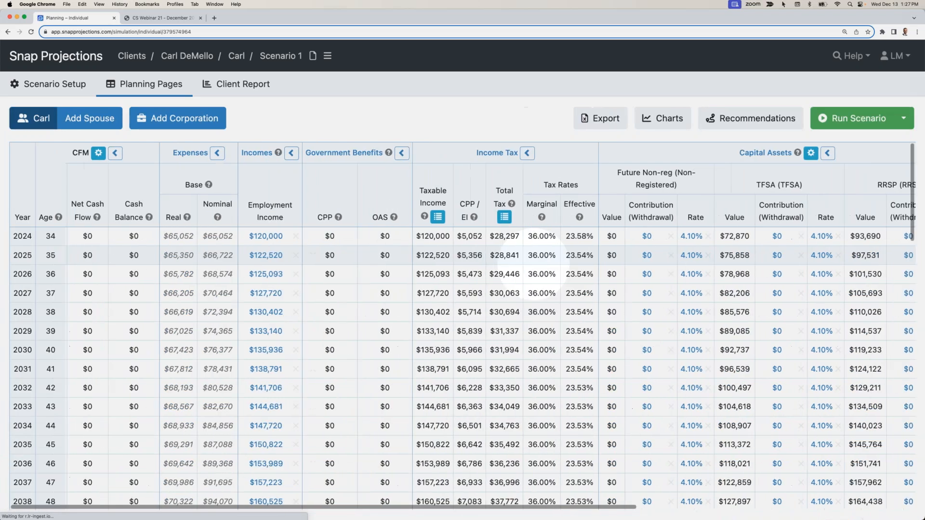
{"action": "scroll", "coordinate": [534, 266], "scroll_direction": "right", "scroll_amount": 8}
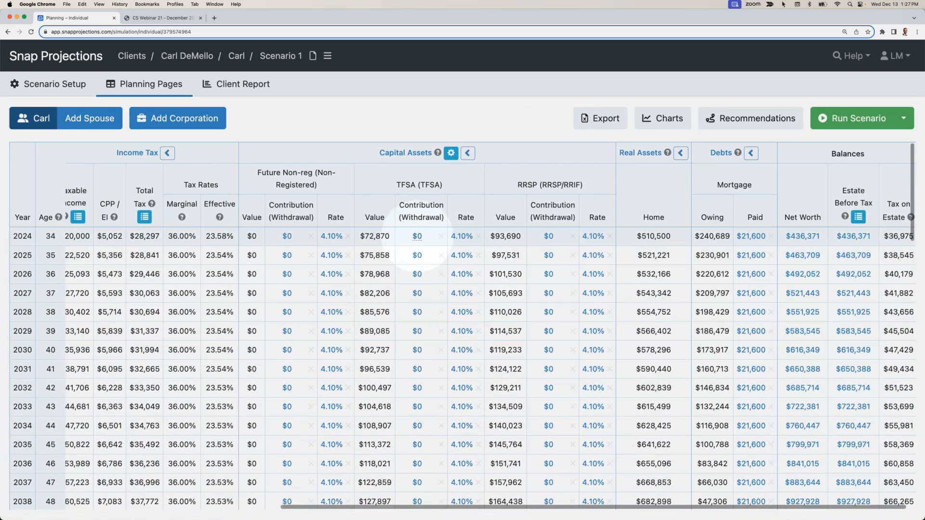
{"action": "left_click", "coordinate": [419, 236]}
{"action": "type", "text": "000"}
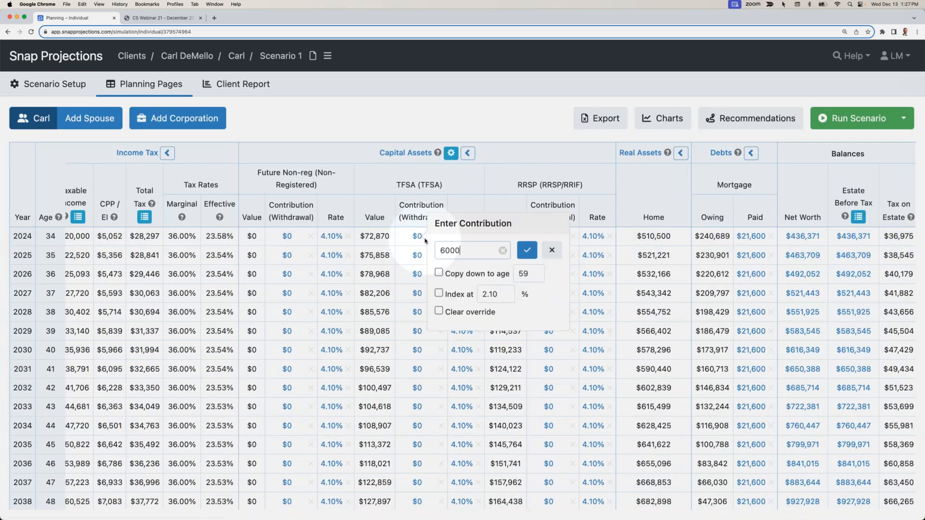
{"action": "left_click", "coordinate": [438, 272]}
{"action": "left_click", "coordinate": [526, 249]}
{"action": "left_click", "coordinate": [832, 118]}
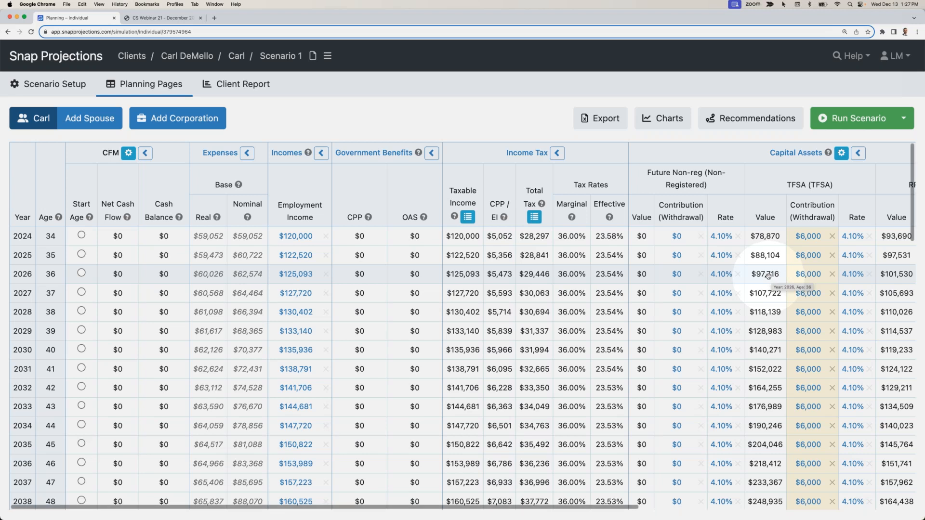
- Clear the TFSA contribution overrides through age 59, return the cash flow management start age to 34, and rerun the scenario
{"action": "scroll", "coordinate": [768, 275], "scroll_direction": "down", "scroll_amount": 10}
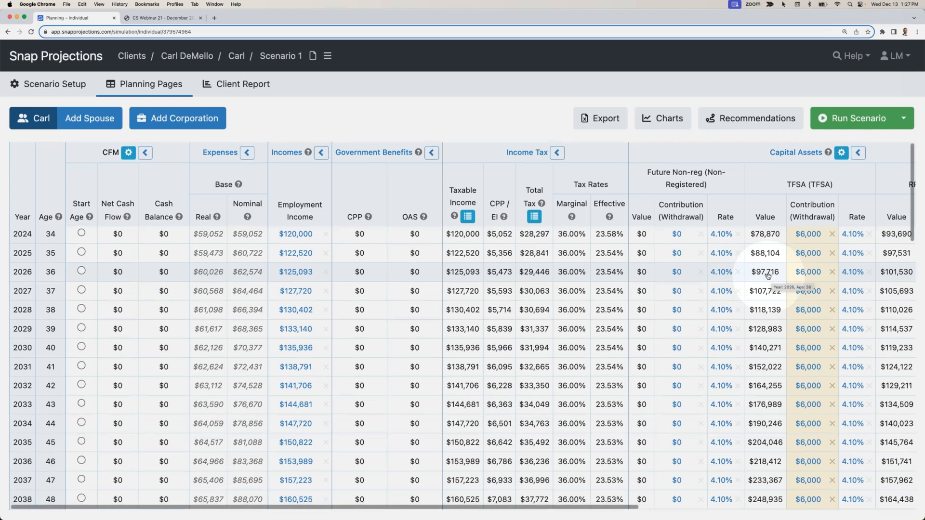
{"action": "scroll", "coordinate": [769, 276], "scroll_direction": "right", "scroll_amount": 5}
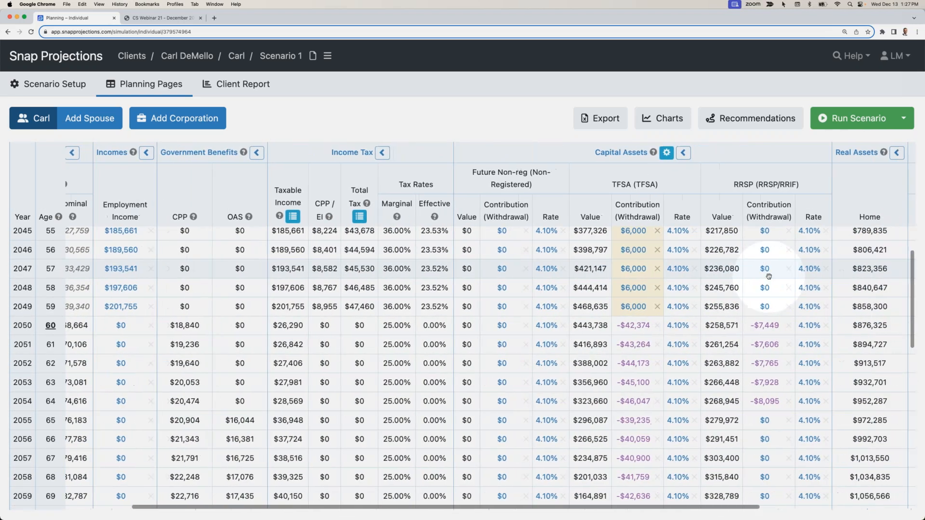
{"action": "scroll", "coordinate": [769, 277], "scroll_direction": "left", "scroll_amount": 10}
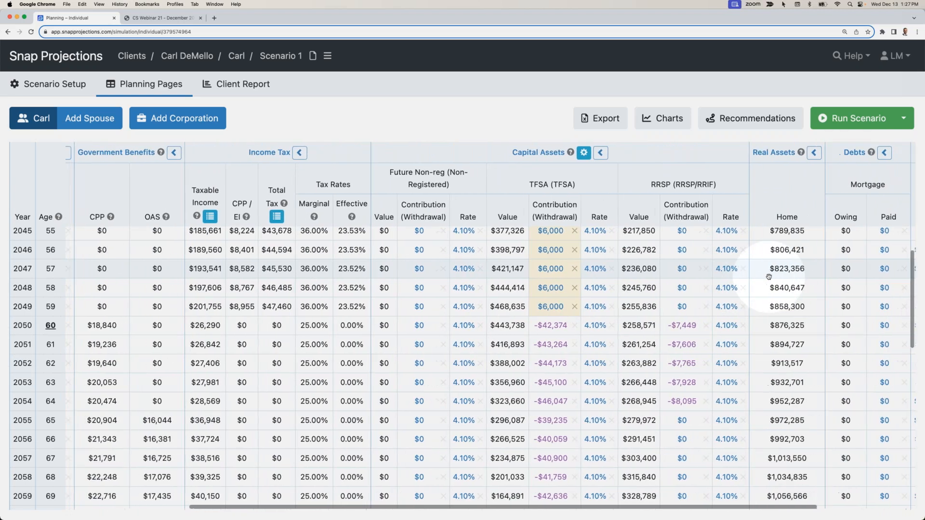
{"action": "scroll", "coordinate": [769, 277], "scroll_direction": "up", "scroll_amount": 10}
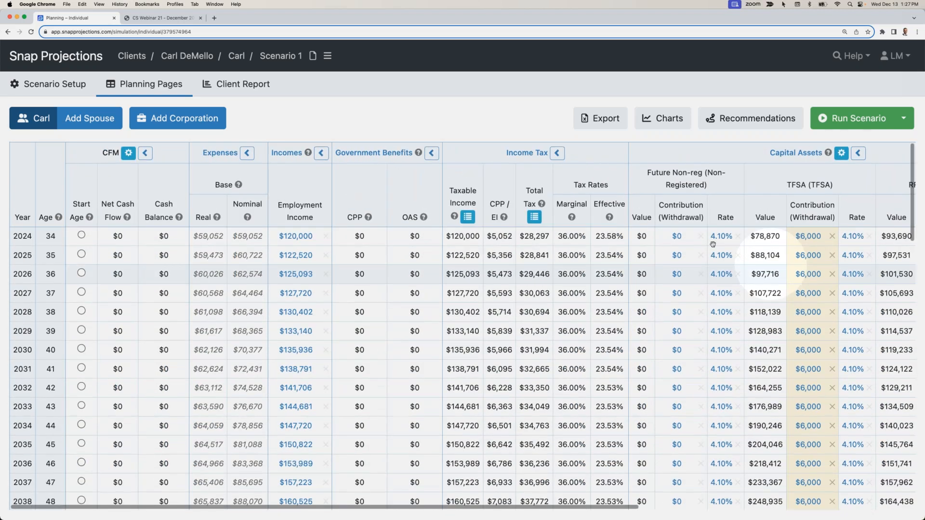
{"action": "left_click", "coordinate": [800, 236]}
{"action": "left_click", "coordinate": [724, 274]}
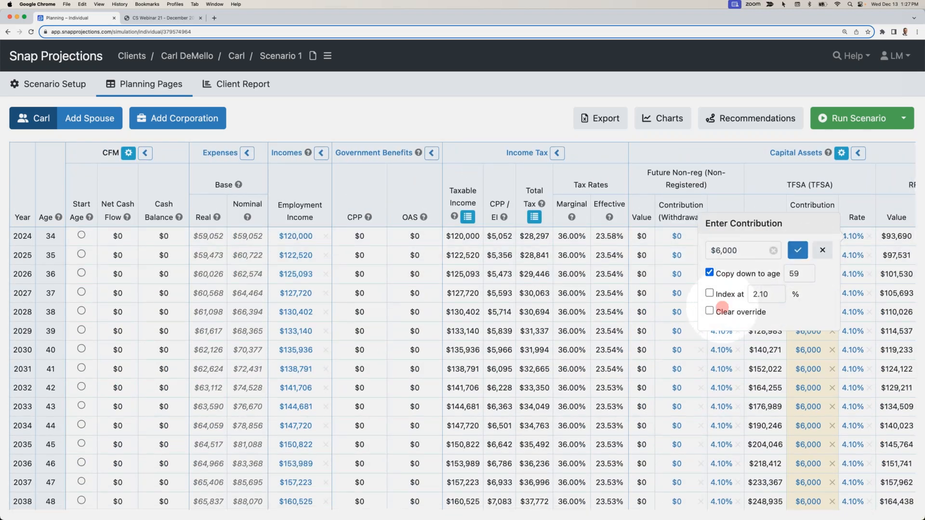
{"action": "left_click", "coordinate": [798, 250]}
{"action": "left_click", "coordinate": [80, 262]}
{"action": "left_click", "coordinate": [862, 119]}
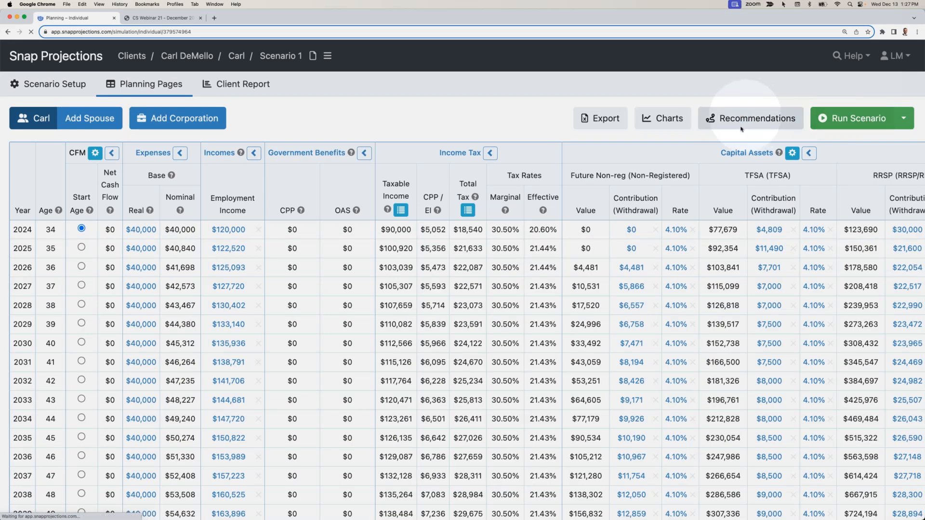
- Calculate the sustainable spending recommendation from age 34, then apply it and run the scenario
{"action": "left_click", "coordinate": [741, 121]}
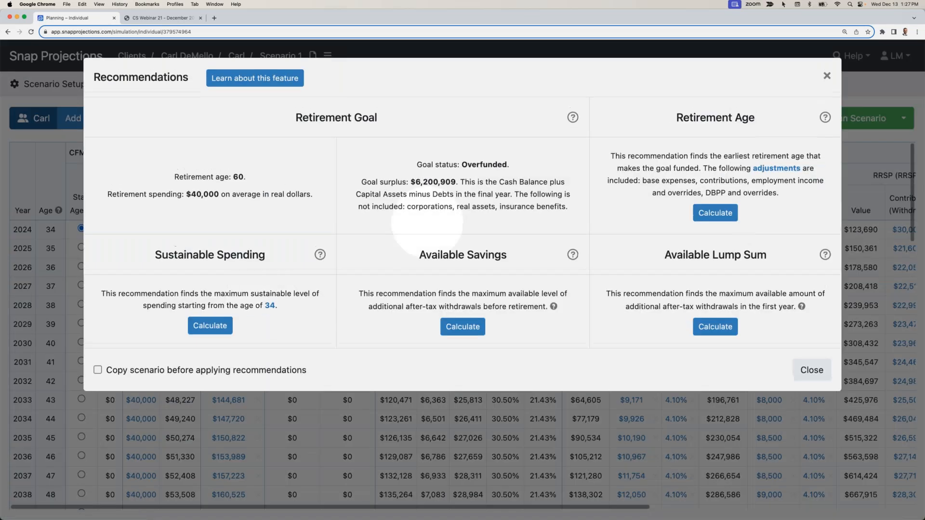
{"action": "left_click", "coordinate": [210, 326]}
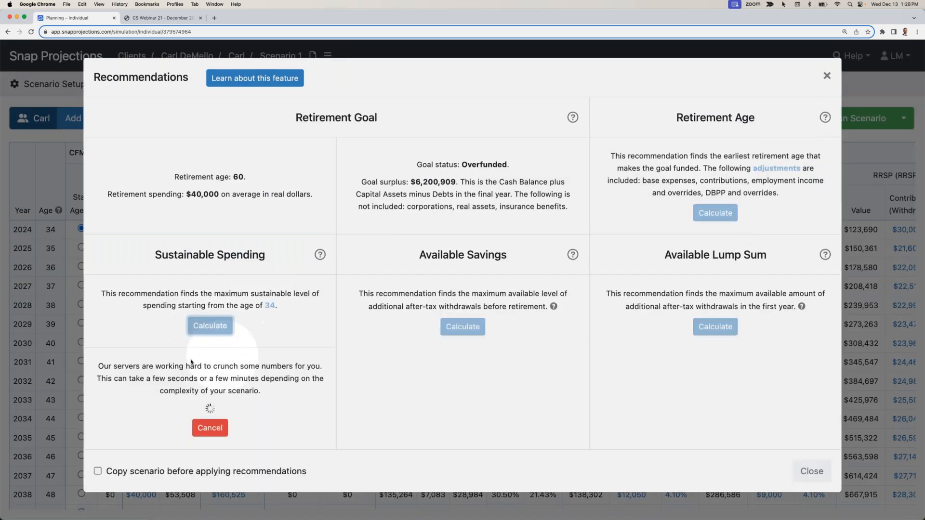
{"action": "left_click", "coordinate": [207, 393]}
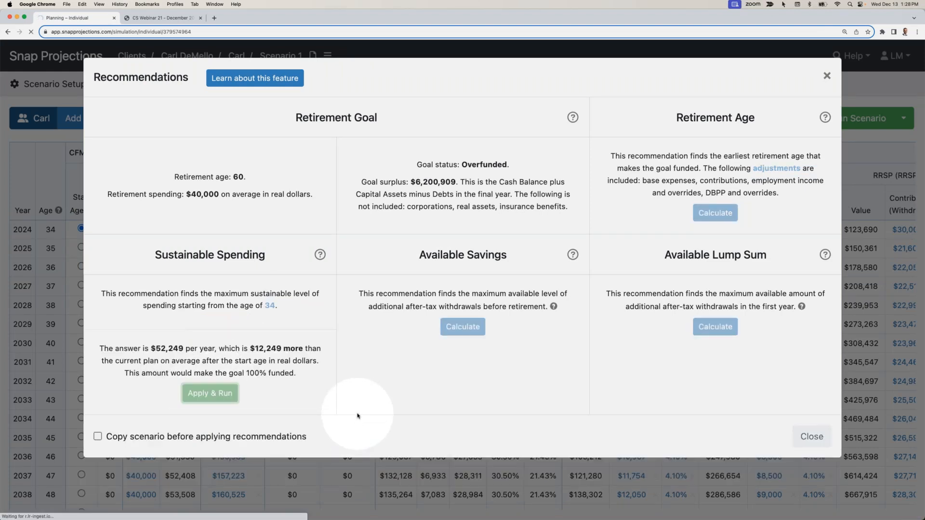
- Examine the non-registered, TFSA and RRSP contributions and withdrawals before and after retirement at age 60
{"action": "scroll", "coordinate": [502, 397], "scroll_direction": "down", "scroll_amount": 2}
{"action": "scroll", "coordinate": [502, 398], "scroll_direction": "down", "scroll_amount": 8}
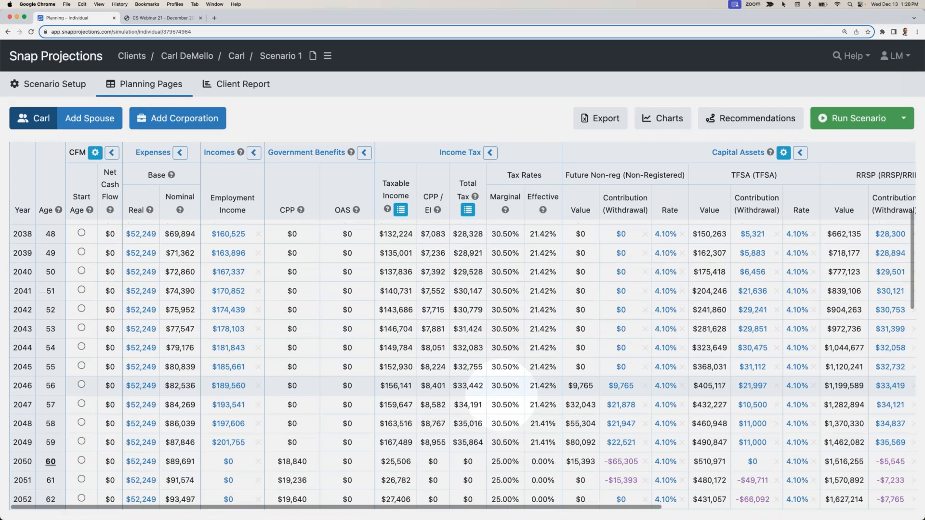
{"action": "scroll", "coordinate": [482, 413], "scroll_direction": "right", "scroll_amount": 10}
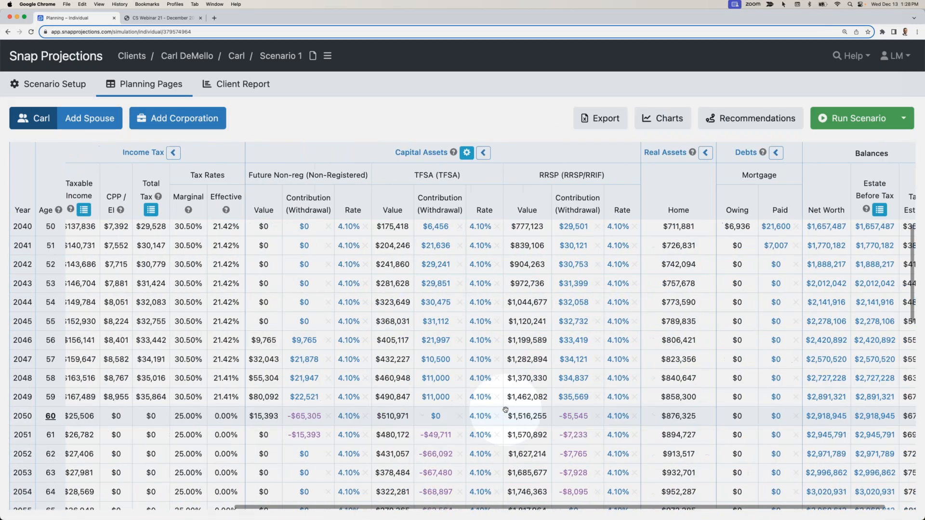
{"action": "scroll", "coordinate": [294, 399], "scroll_direction": "down", "scroll_amount": 2}
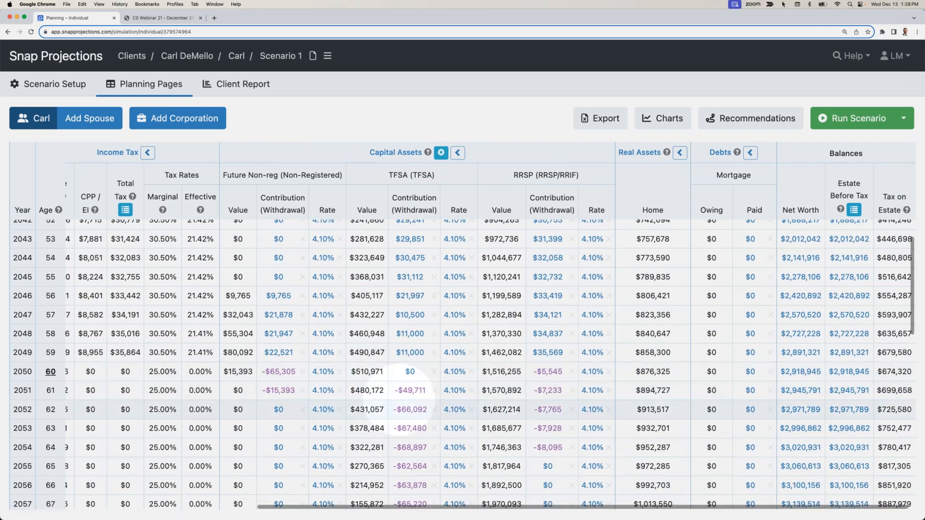
{"action": "scroll", "coordinate": [410, 414], "scroll_direction": "down", "scroll_amount": 5}
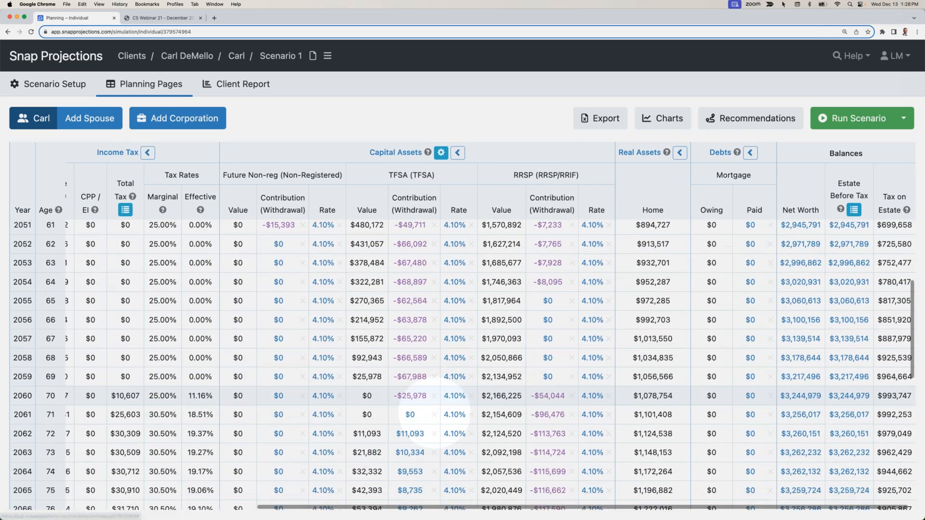
{"action": "scroll", "coordinate": [545, 415], "scroll_direction": "up", "scroll_amount": 3}
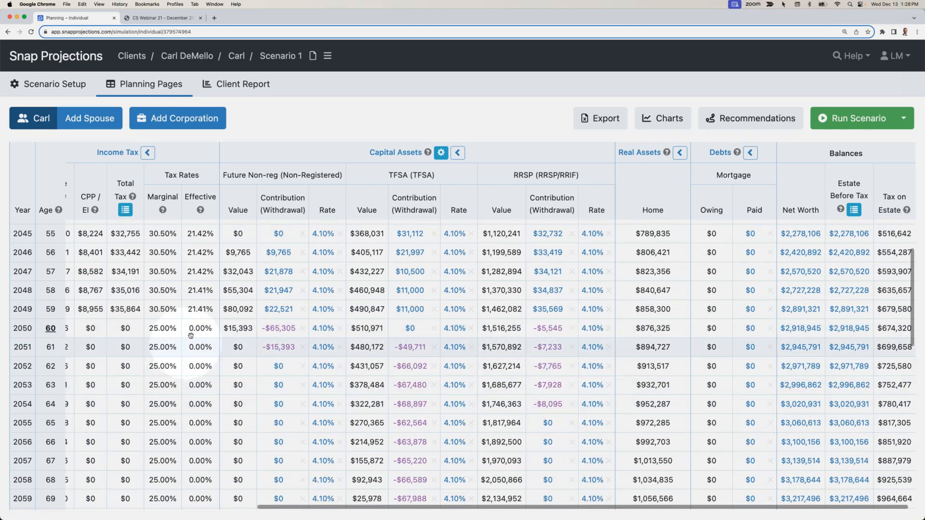
{"action": "scroll", "coordinate": [289, 370], "scroll_direction": "left", "scroll_amount": 1}
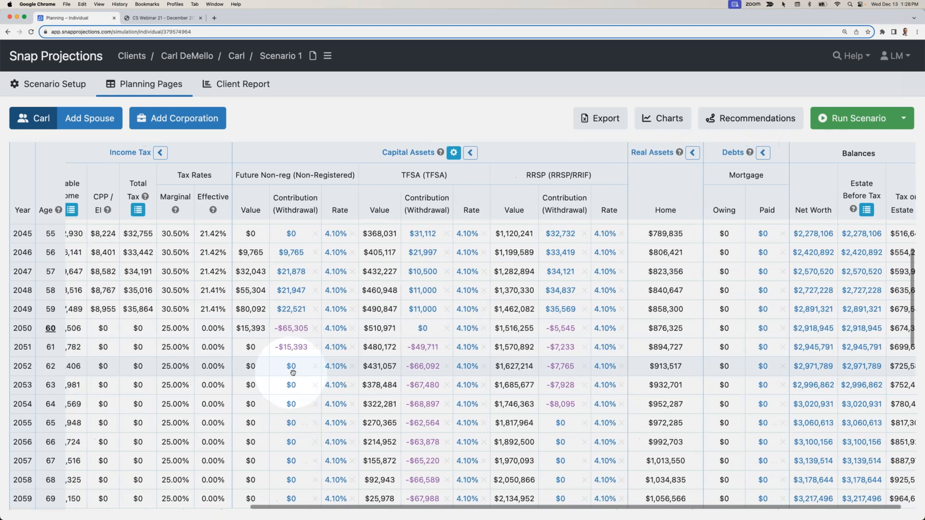
{"action": "scroll", "coordinate": [293, 372], "scroll_direction": "left", "scroll_amount": 3}
{"action": "scroll", "coordinate": [428, 342], "scroll_direction": "right", "scroll_amount": 4}
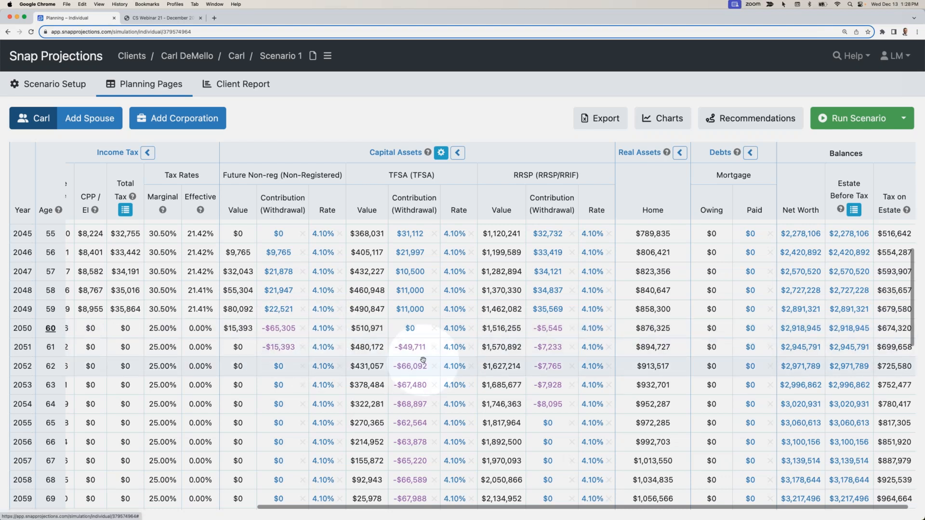
{"action": "scroll", "coordinate": [414, 362], "scroll_direction": "down", "scroll_amount": 1}
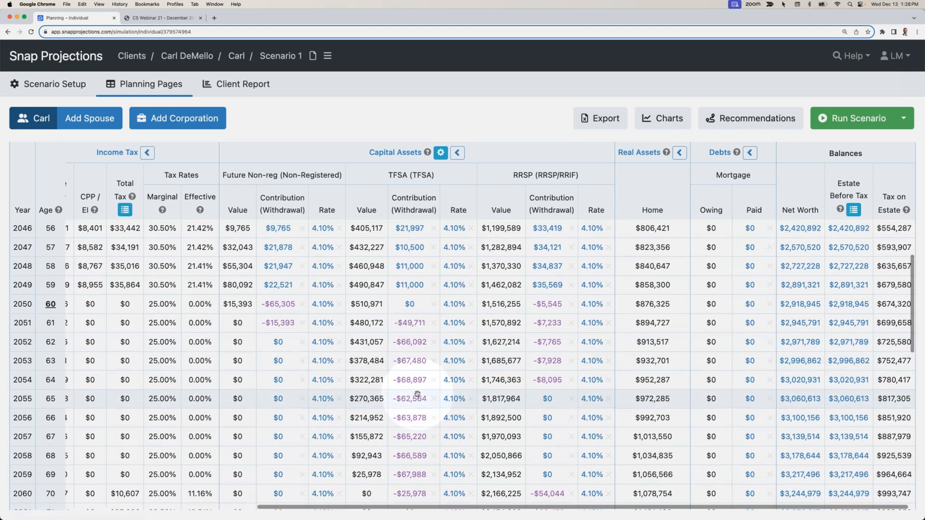
{"action": "scroll", "coordinate": [413, 378], "scroll_direction": "down", "scroll_amount": 1}
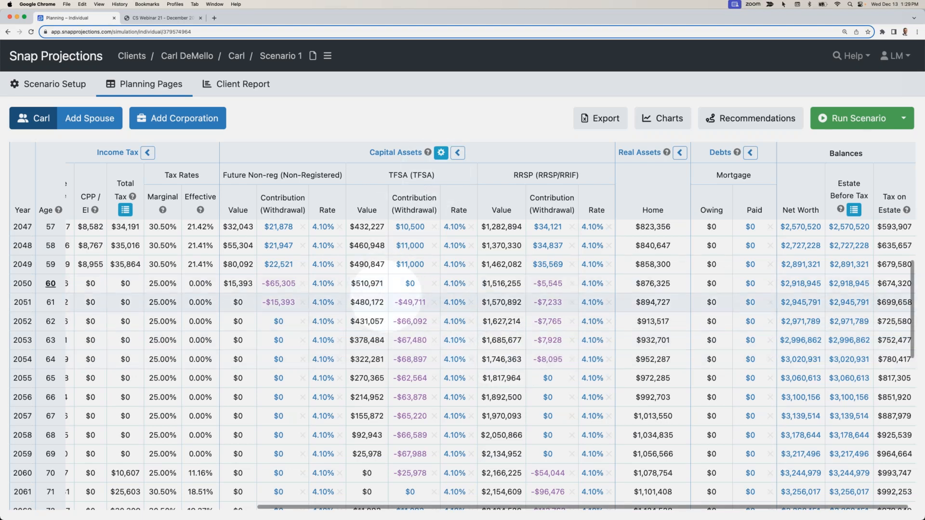
- Enable the CFM Order column for this scenario in the Capital Assets settings and save the change
{"action": "left_click", "coordinate": [441, 152]}
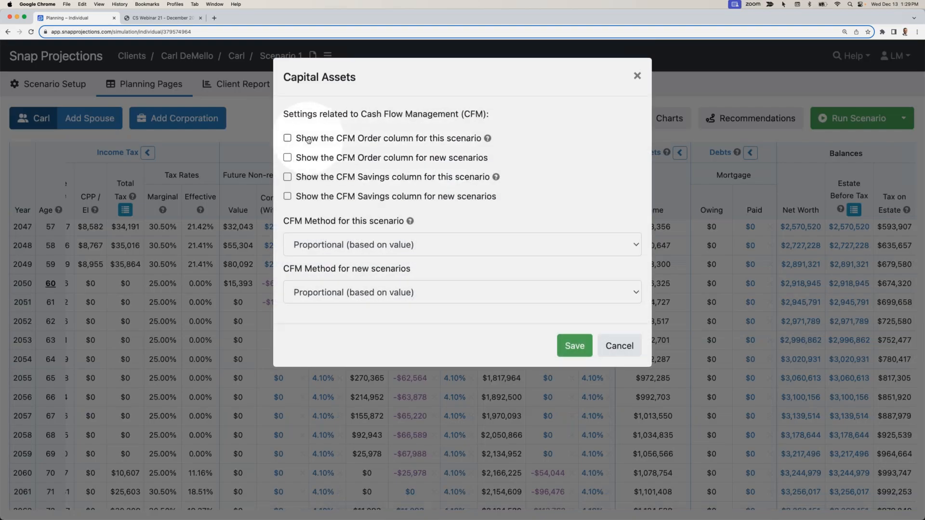
{"action": "left_click", "coordinate": [574, 345]}
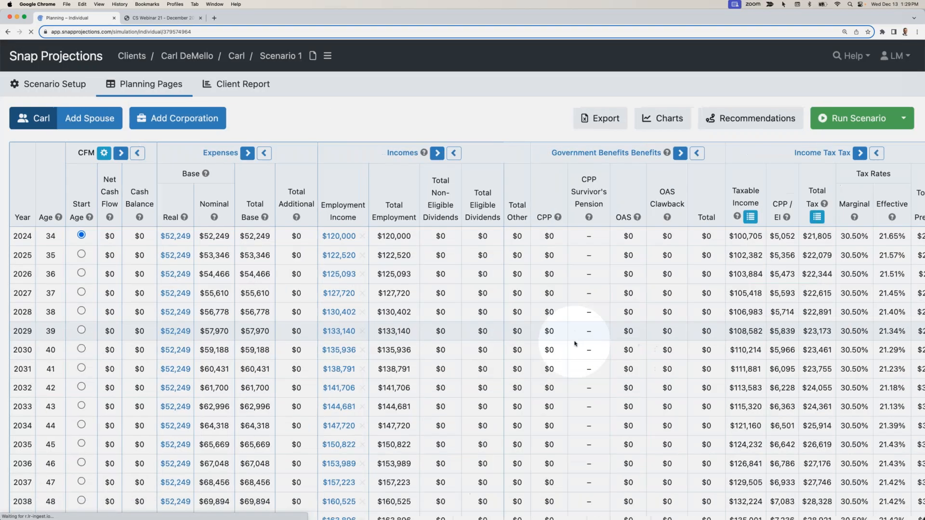
{"action": "scroll", "coordinate": [573, 337], "scroll_direction": "right", "scroll_amount": 3}
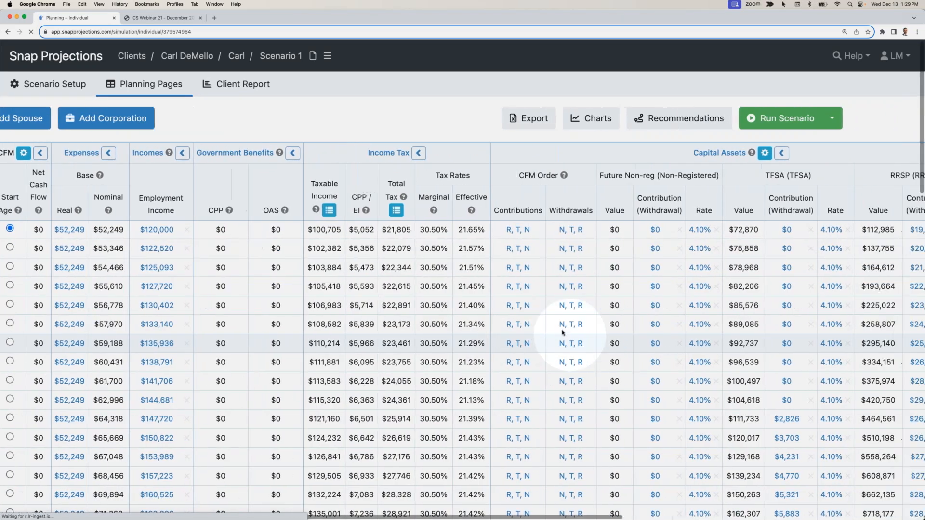
{"action": "scroll", "coordinate": [559, 329], "scroll_direction": "down", "scroll_amount": 10}
{"action": "scroll", "coordinate": [433, 241], "scroll_direction": "right", "scroll_amount": 5}
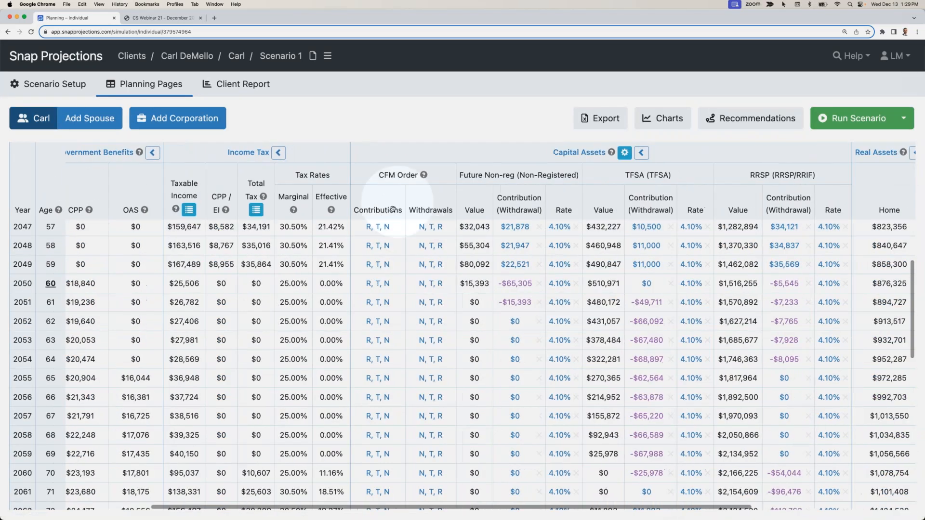
- Review the available withdrawal orders in the CFM Order column at age 60, then close the choice without changing it
{"action": "scroll", "coordinate": [380, 226], "scroll_direction": "up", "scroll_amount": 10}
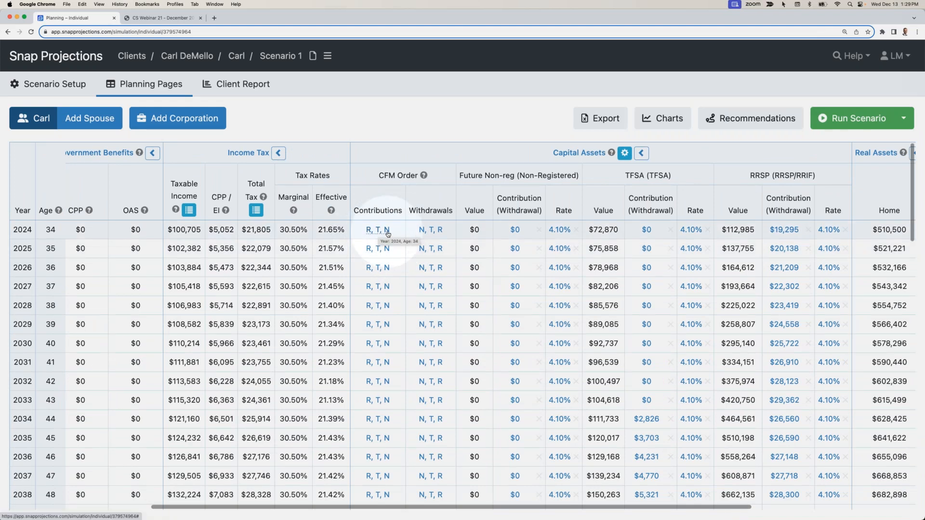
{"action": "scroll", "coordinate": [388, 234], "scroll_direction": "down", "scroll_amount": 8}
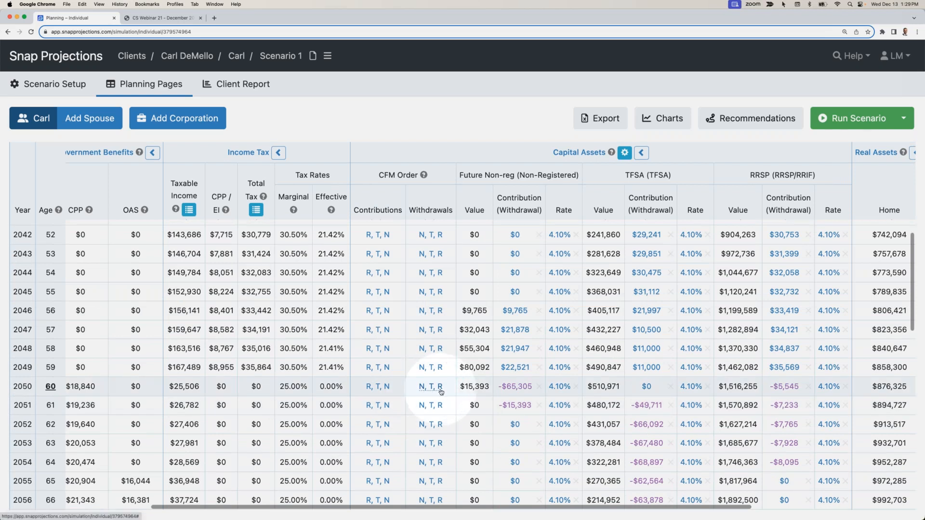
{"action": "left_click", "coordinate": [439, 388]}
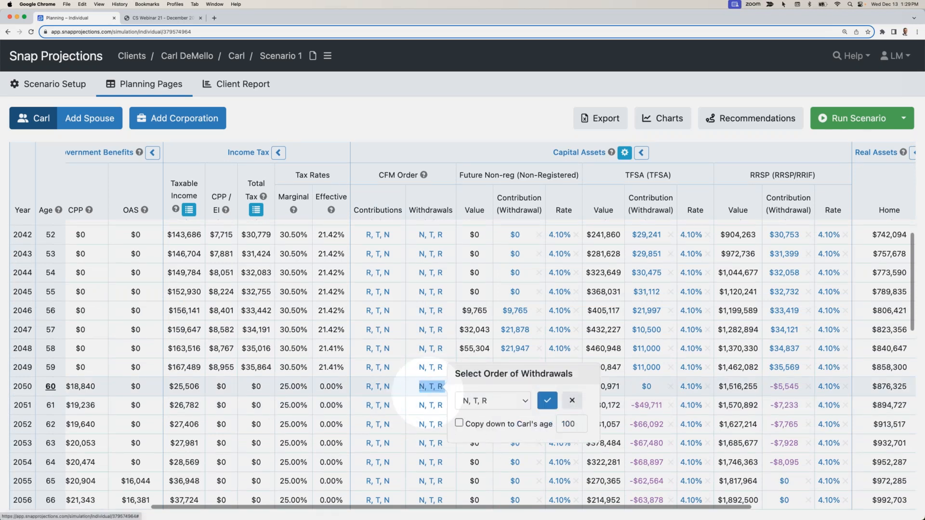
{"action": "left_click", "coordinate": [514, 400]}
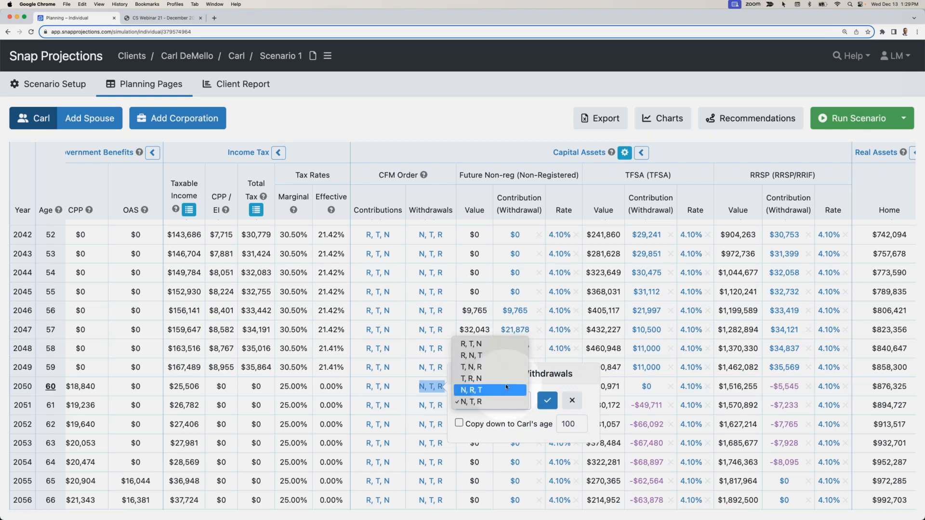
{"action": "left_click", "coordinate": [569, 401]}
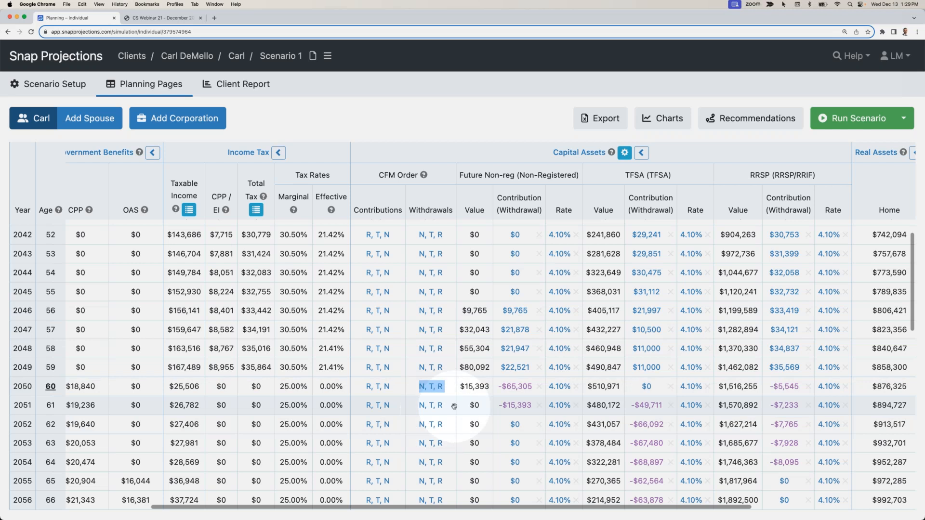
- Override the TFSA contribution at age 60 with -20000, copy it down to age 80, and rerun the scenario
{"action": "scroll", "coordinate": [448, 395], "scroll_direction": "right", "scroll_amount": 5}
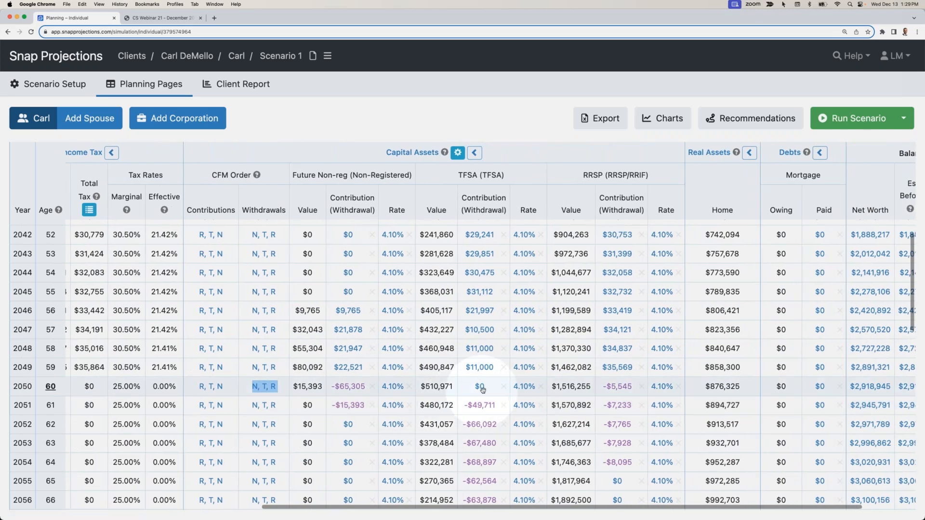
{"action": "left_click", "coordinate": [483, 388]}
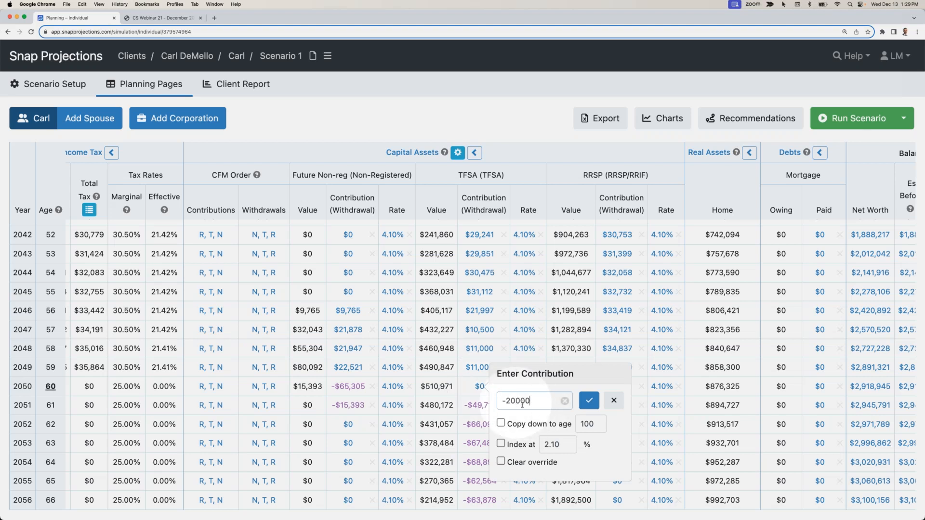
{"action": "left_click", "coordinate": [501, 422]}
{"action": "double_click", "coordinate": [595, 425]}
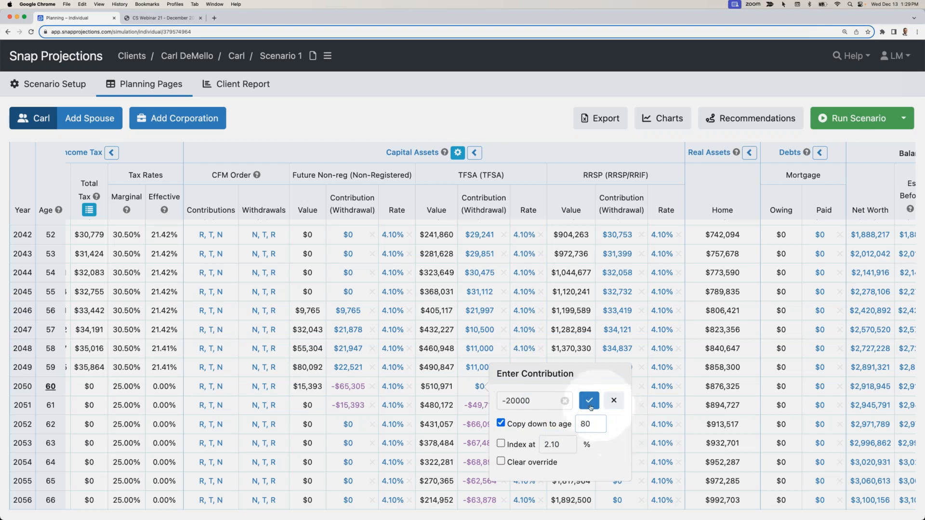
{"action": "left_click", "coordinate": [589, 400]}
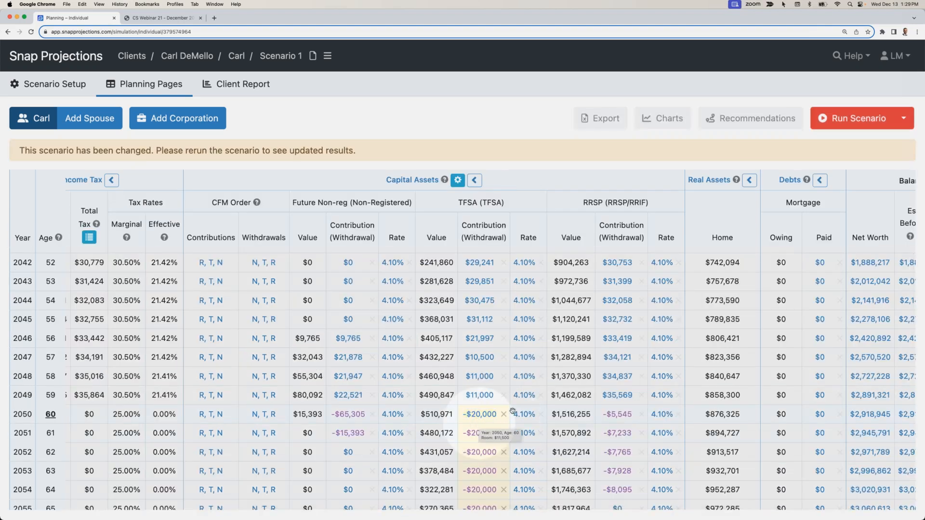
{"action": "left_click", "coordinate": [839, 124]}
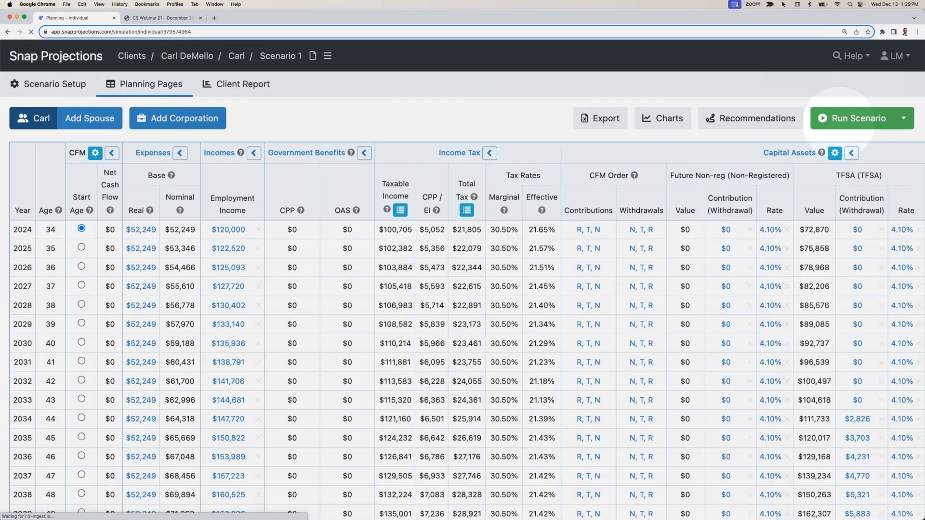
{"action": "left_click_drag", "start_coordinate": [743, 317], "coordinate": [738, 317]}
{"action": "scroll", "coordinate": [737, 317], "scroll_direction": "right", "scroll_amount": 10}
{"action": "scroll", "coordinate": [737, 316], "scroll_direction": "down", "scroll_amount": 10}
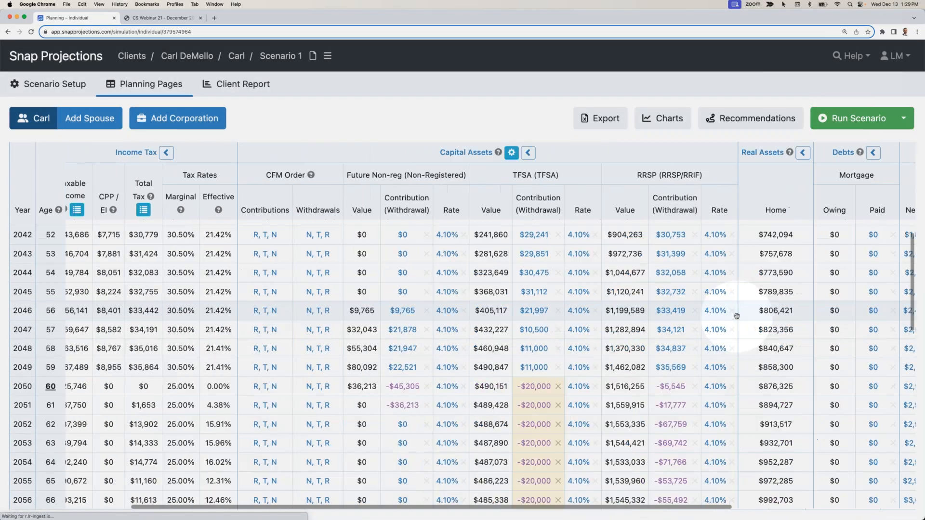
{"action": "scroll", "coordinate": [737, 316], "scroll_direction": "down", "scroll_amount": 2}
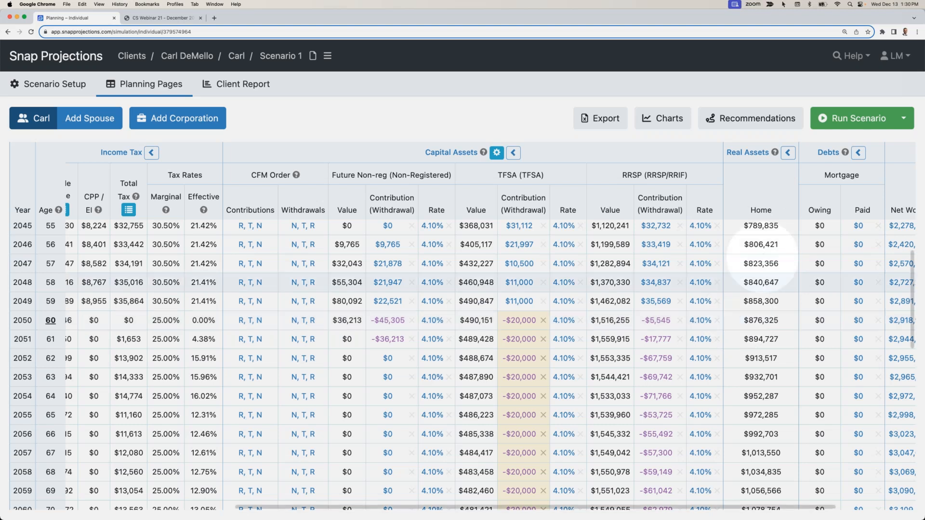
- View the Webinars category in the Help Center, then return to the planning page and close the help page
{"action": "left_click", "coordinate": [853, 56]}
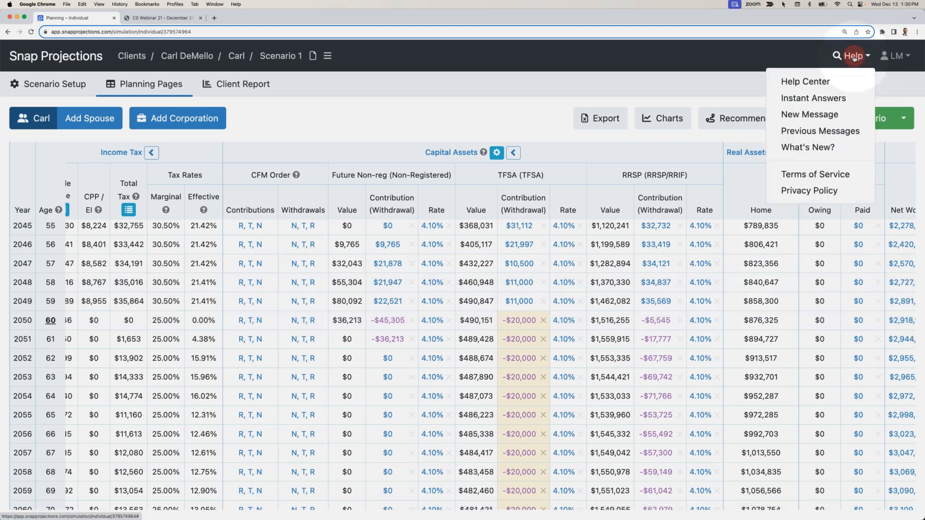
{"action": "left_click", "coordinate": [810, 84]}
{"action": "left_click", "coordinate": [458, 222]}
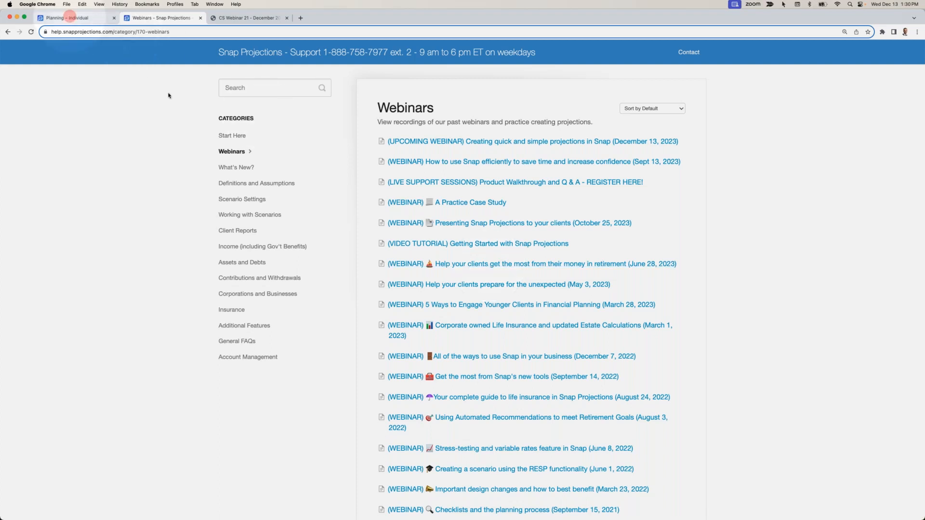
{"action": "left_click", "coordinate": [69, 18]}
{"action": "left_click", "coordinate": [201, 19]}
- Start a new client from the client list and enter the primary client's first and last name
{"action": "scroll", "coordinate": [380, 260], "scroll_direction": "left", "scroll_amount": 8}
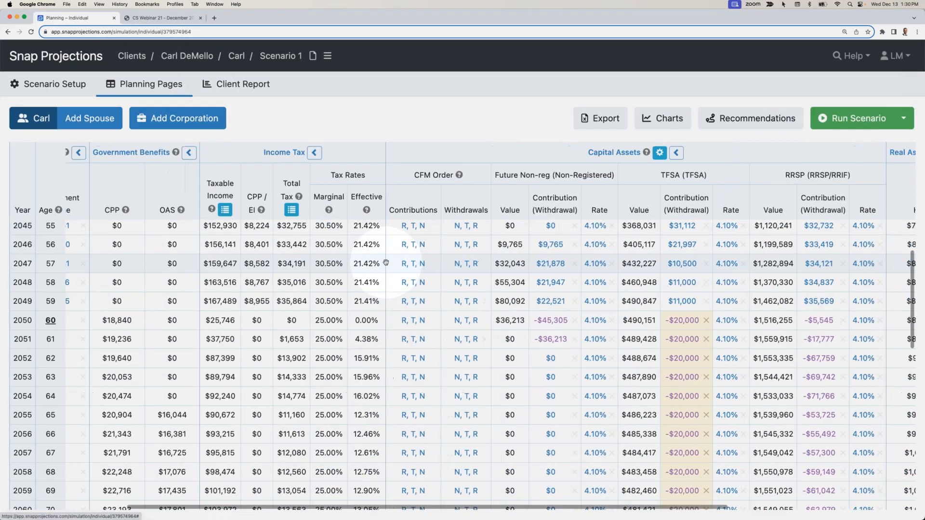
{"action": "scroll", "coordinate": [385, 263], "scroll_direction": "up", "scroll_amount": 10}
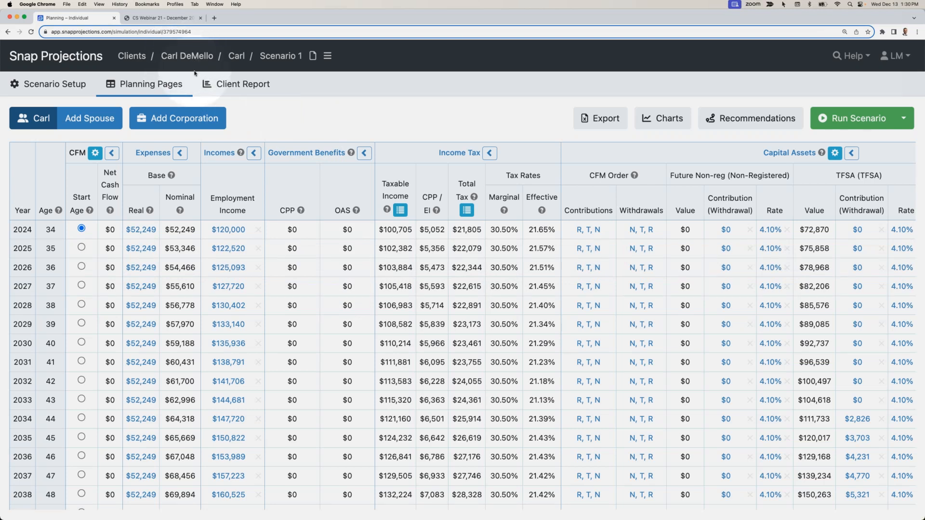
{"action": "left_click", "coordinate": [128, 57]}
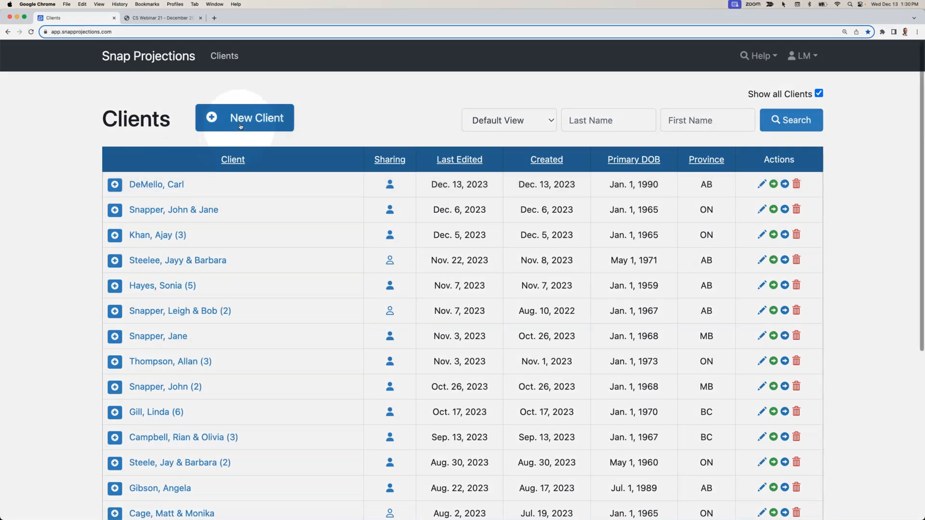
{"action": "left_click", "coordinate": [234, 118]}
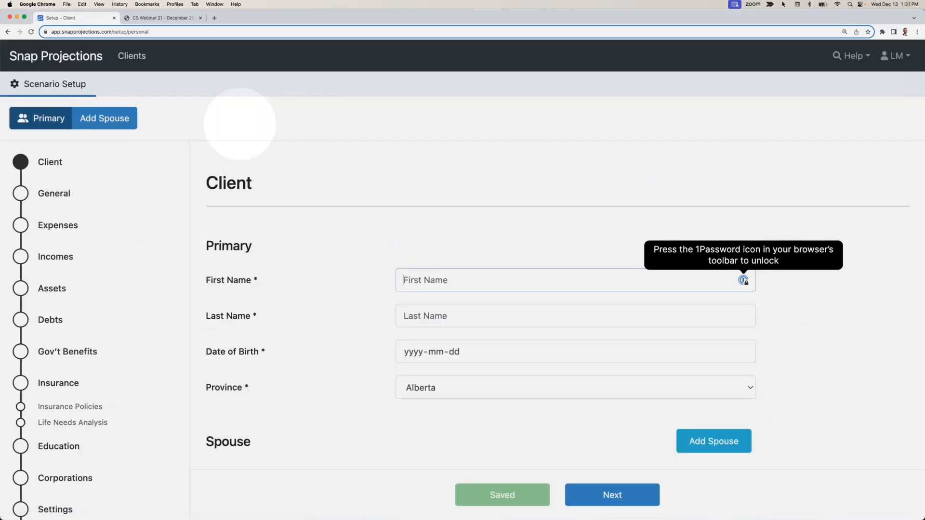
{"action": "type", "text": "Diana"}
{"action": "key", "text": "Tab"}
{"action": "type", "text": "Campbell"}
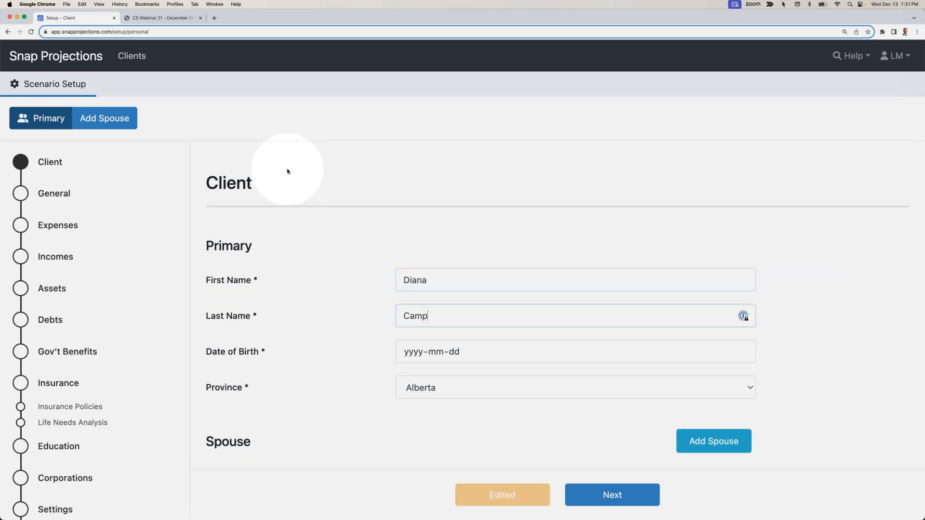
- Enter the new client's date of birth and set the province to British Columbia
{"action": "key", "text": "Tab"}
{"action": "type", "text": "19"}
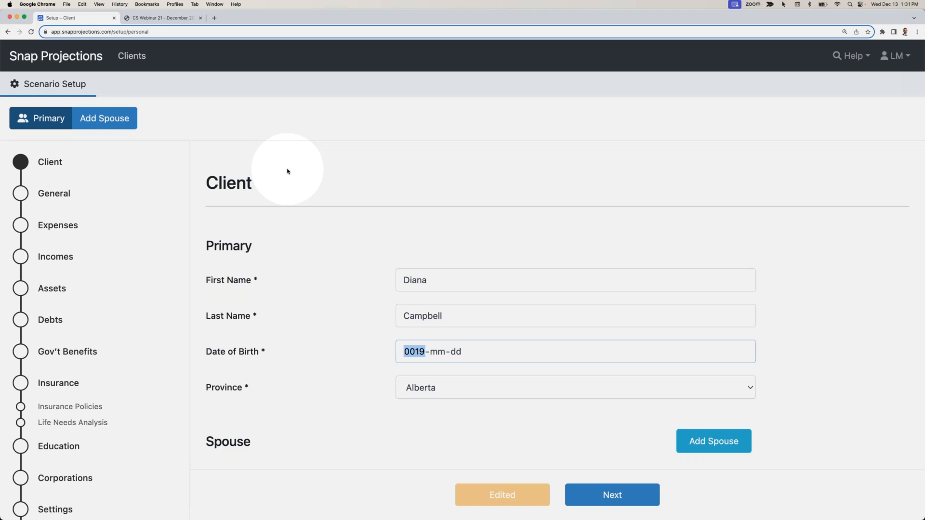
{"action": "type", "text": "69-01-01"}
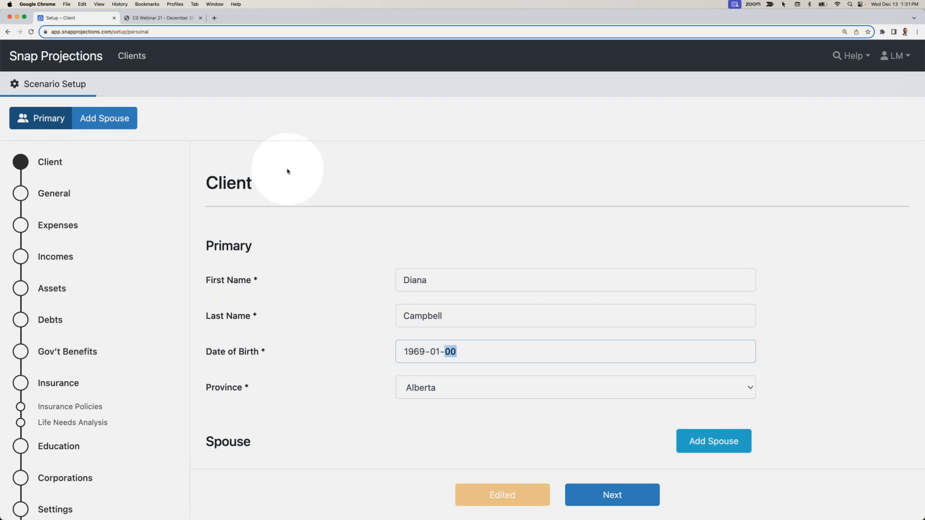
{"action": "left_click", "coordinate": [420, 390]}
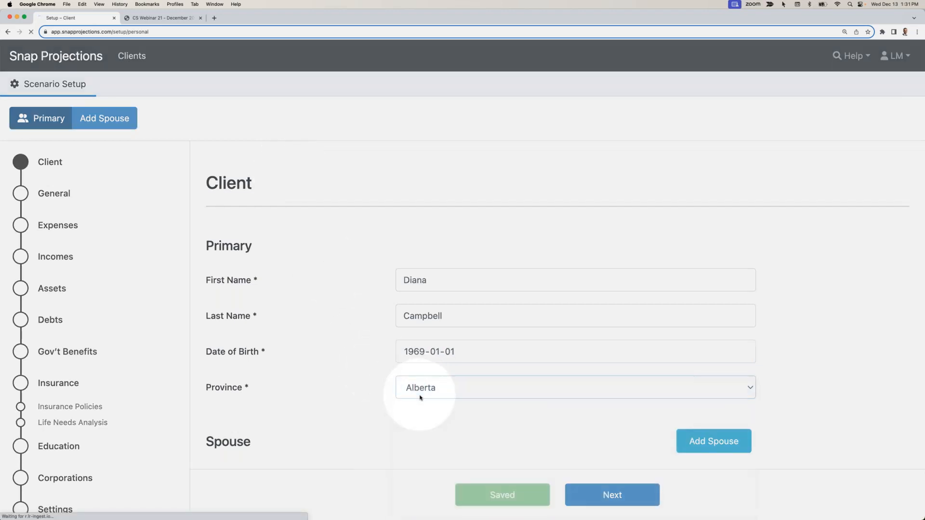
{"action": "left_click", "coordinate": [421, 391]}
{"action": "left_click", "coordinate": [417, 401]}
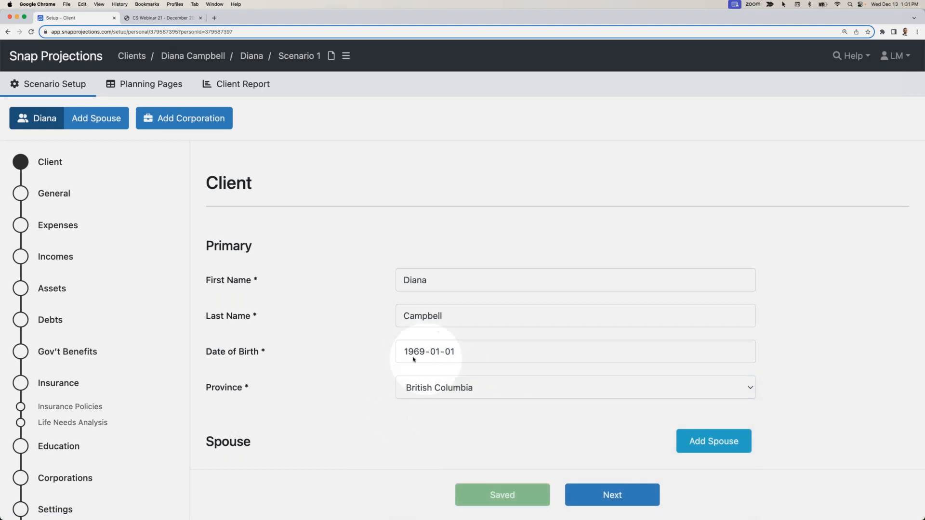
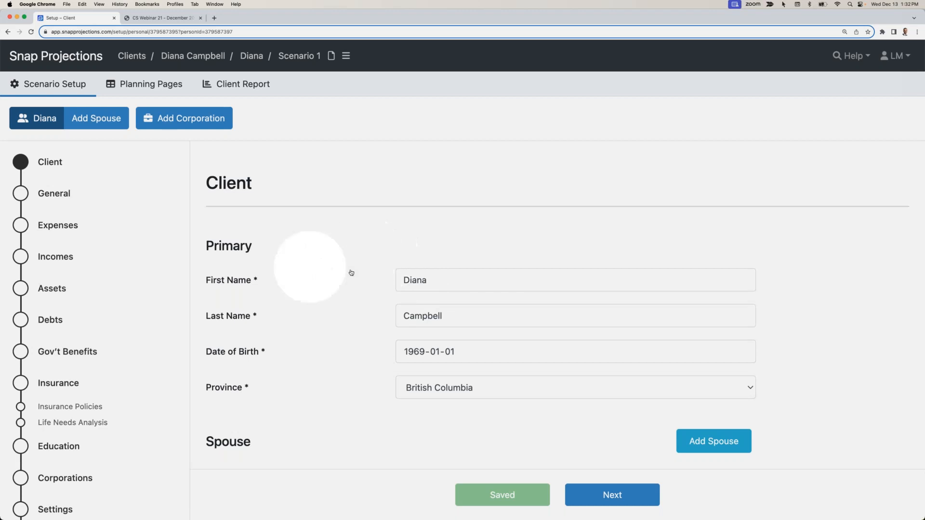
- Continue to the general assumptions, set the start year to 2024, review the inflation and return rates, and proceed to expenses
{"action": "left_click", "coordinate": [594, 493]}
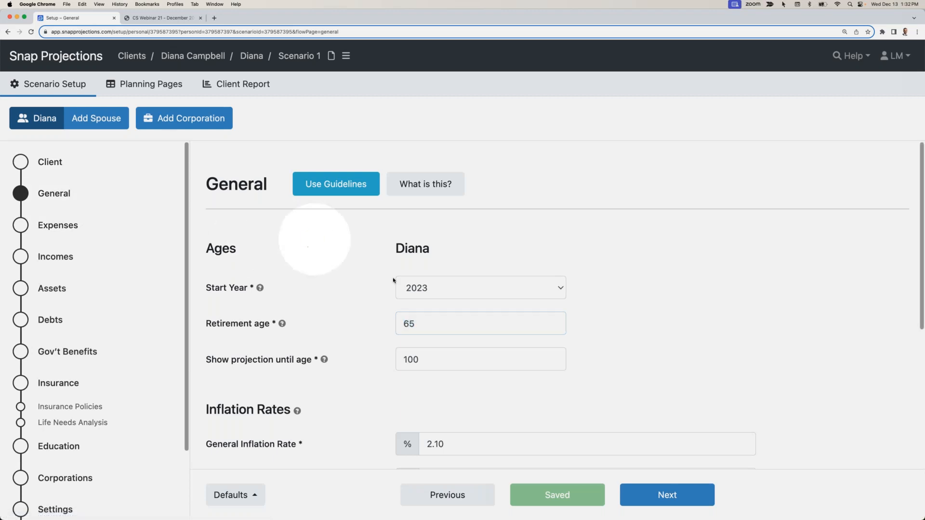
{"action": "left_click", "coordinate": [436, 289]}
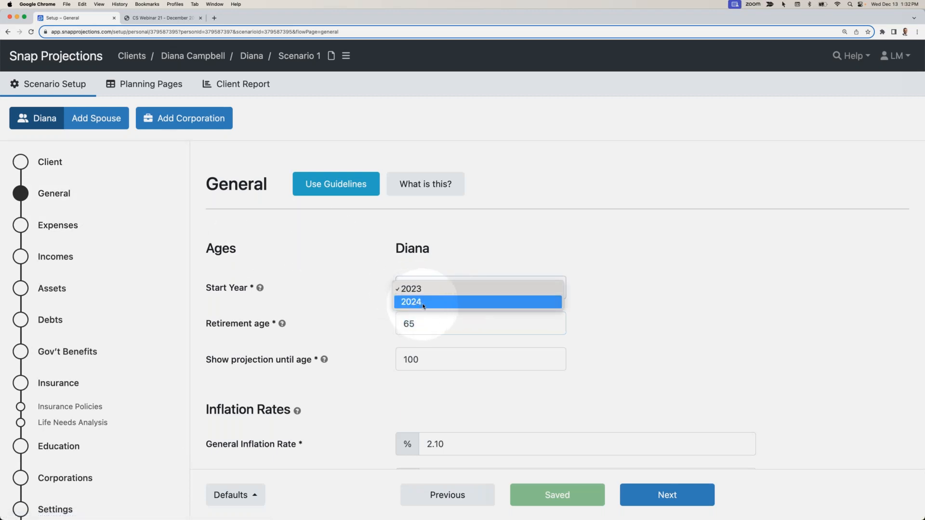
{"action": "left_click", "coordinate": [422, 303]}
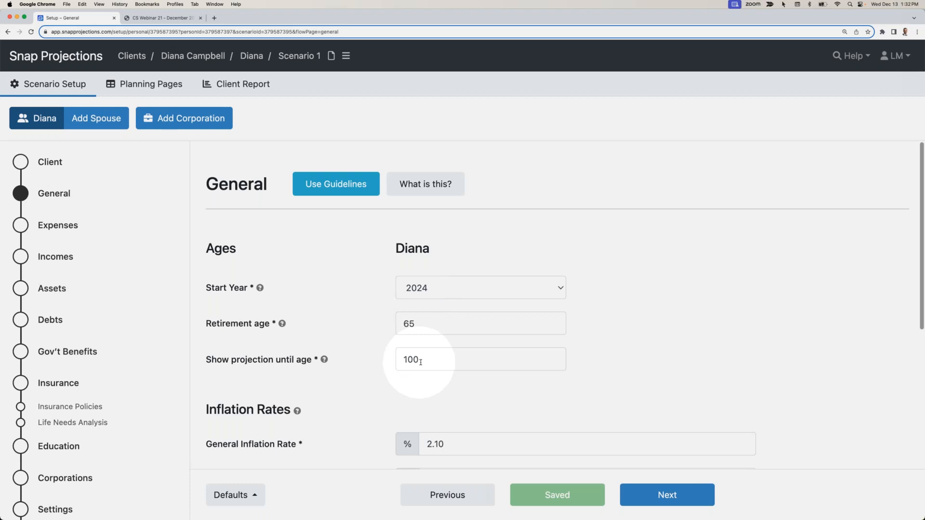
{"action": "scroll", "coordinate": [418, 362], "scroll_direction": "down", "scroll_amount": 5}
{"action": "scroll", "coordinate": [420, 363], "scroll_direction": "down", "scroll_amount": 4}
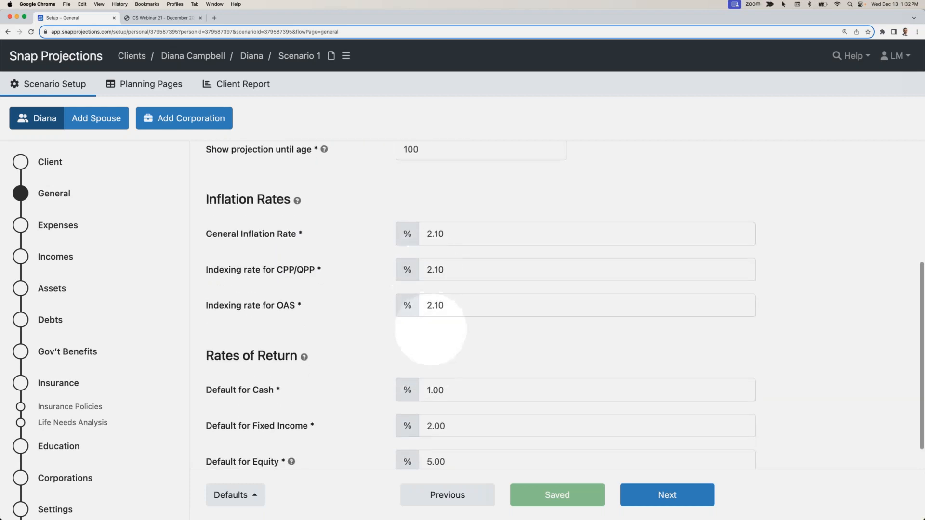
{"action": "scroll", "coordinate": [422, 356], "scroll_direction": "down", "scroll_amount": 1}
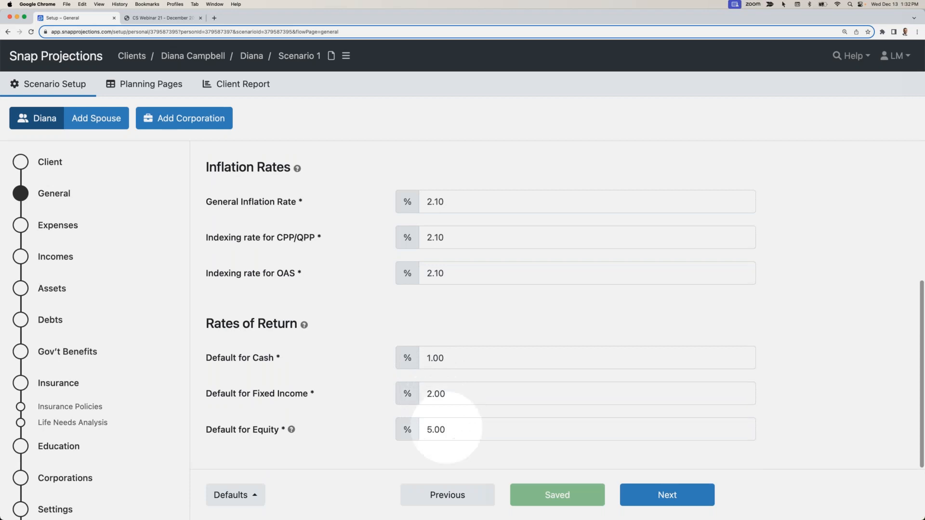
{"action": "left_click", "coordinate": [665, 495]}
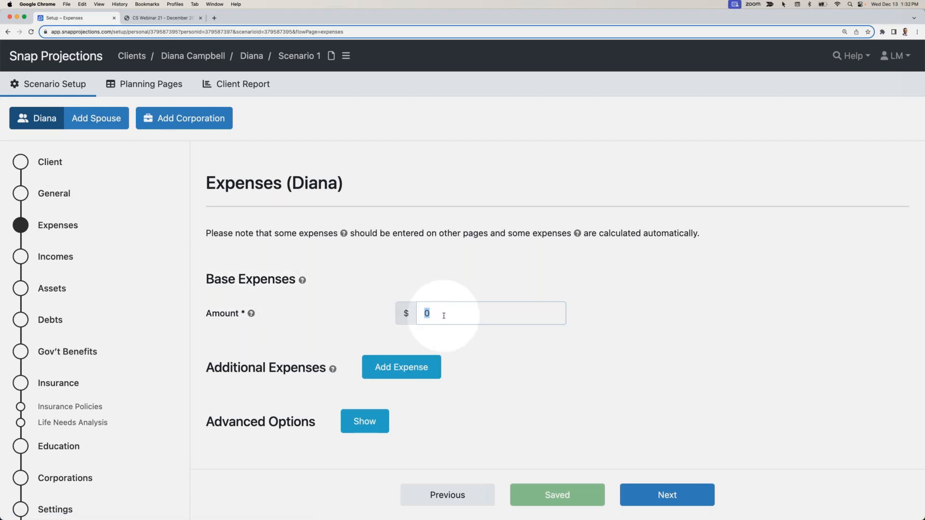
- Set the base expenses amount to $60,000 and proceed to the incomes section
{"action": "type", "text": "60000"}
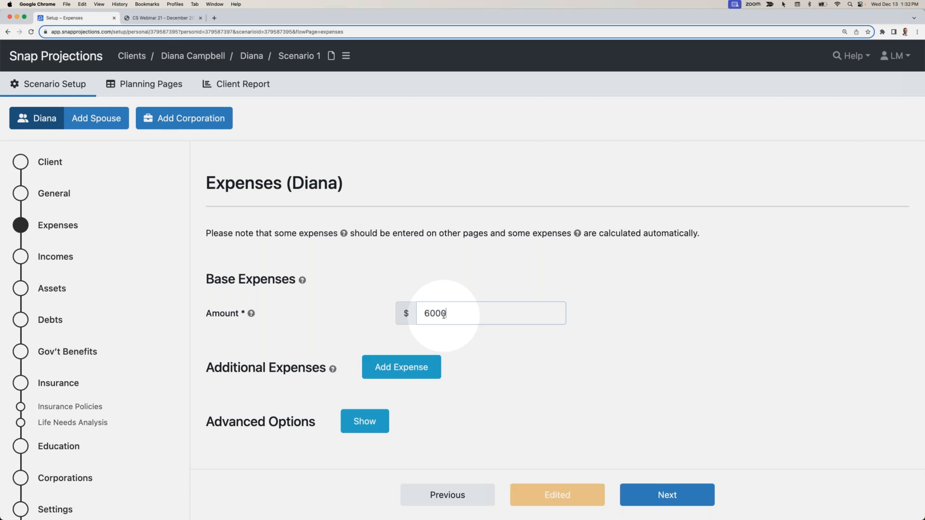
{"action": "left_click", "coordinate": [444, 330]}
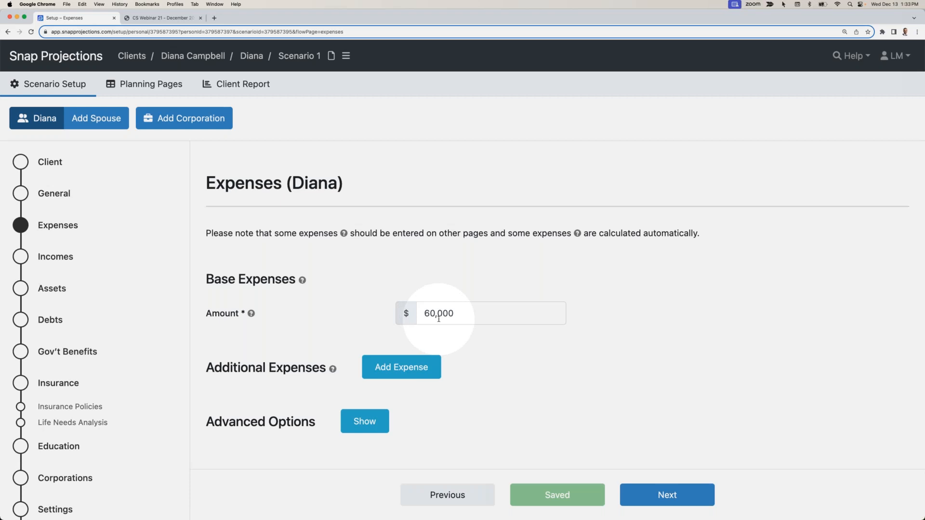
{"action": "left_click", "coordinate": [658, 495]}
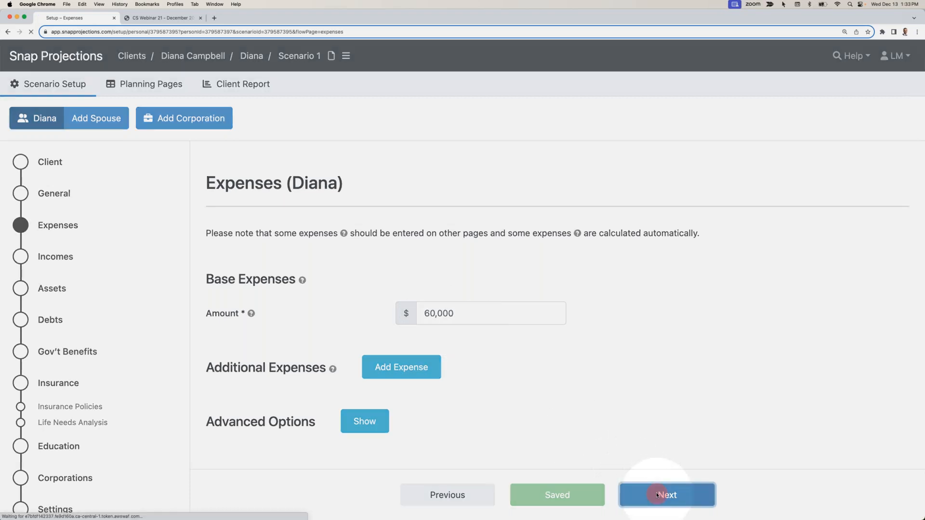
- Set the employment income to $140,000 and clear its indexing value so it follows the general inflation rate
{"action": "left_click", "coordinate": [373, 342]}
{"action": "type", "text": "1"}
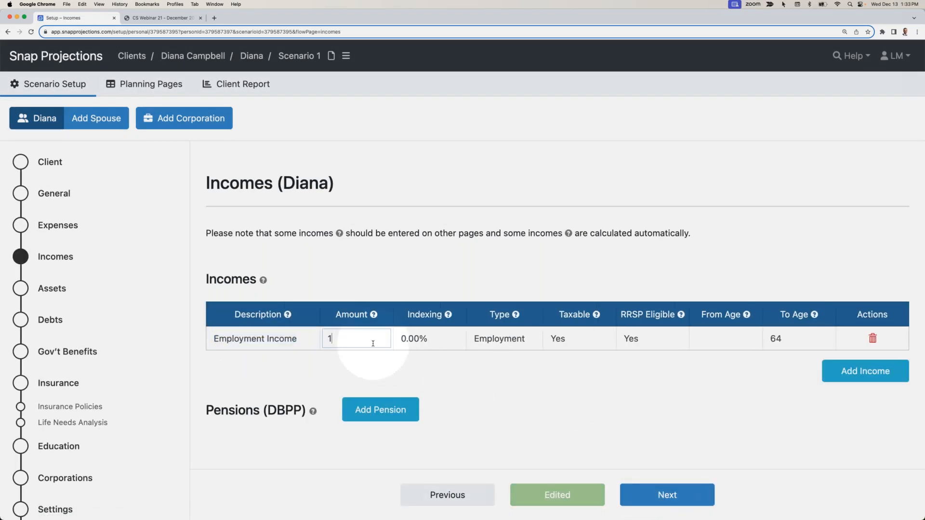
{"action": "type", "text": "40,000"}
{"action": "key", "text": "Tab"}
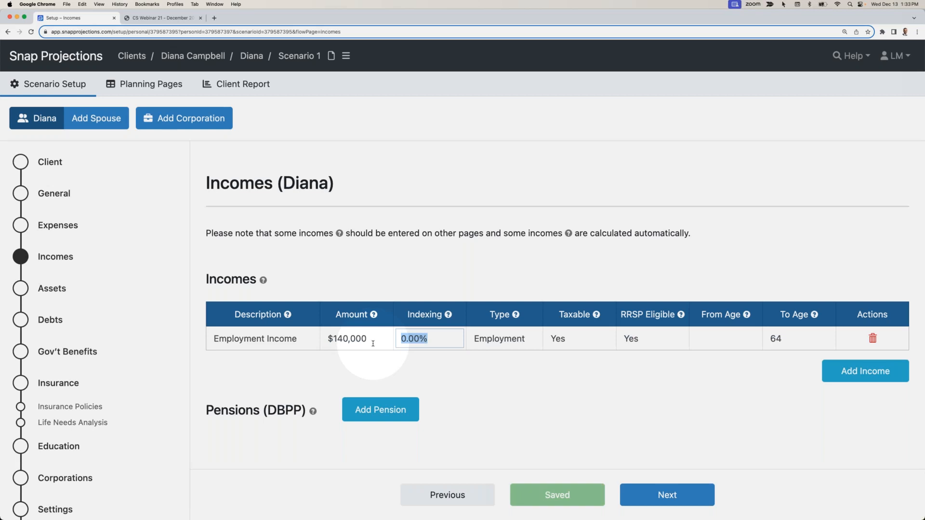
{"action": "key", "text": "BackSpace"}
{"action": "left_click", "coordinate": [431, 361]}
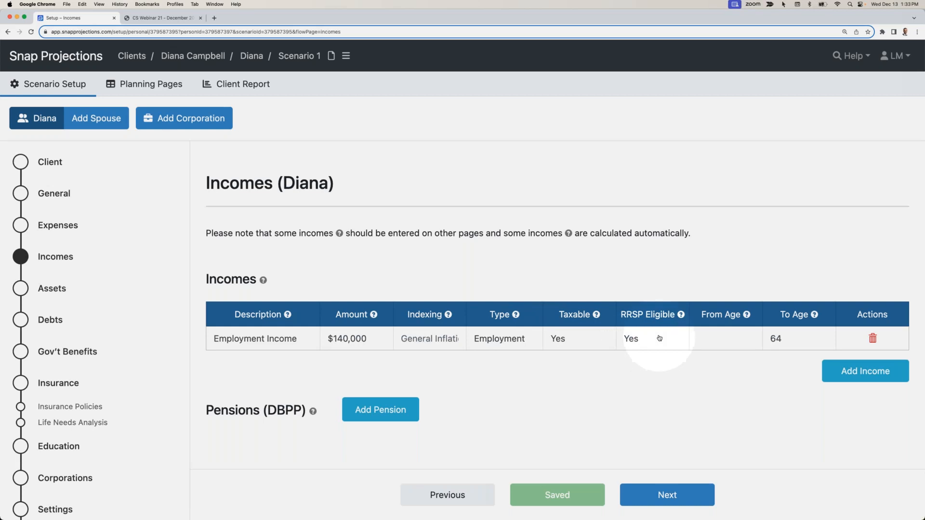
- Check the exact end date behind the employment income's To Age, then dismiss the date editor
{"action": "left_click", "coordinate": [795, 337]}
{"action": "left_click", "coordinate": [824, 338]}
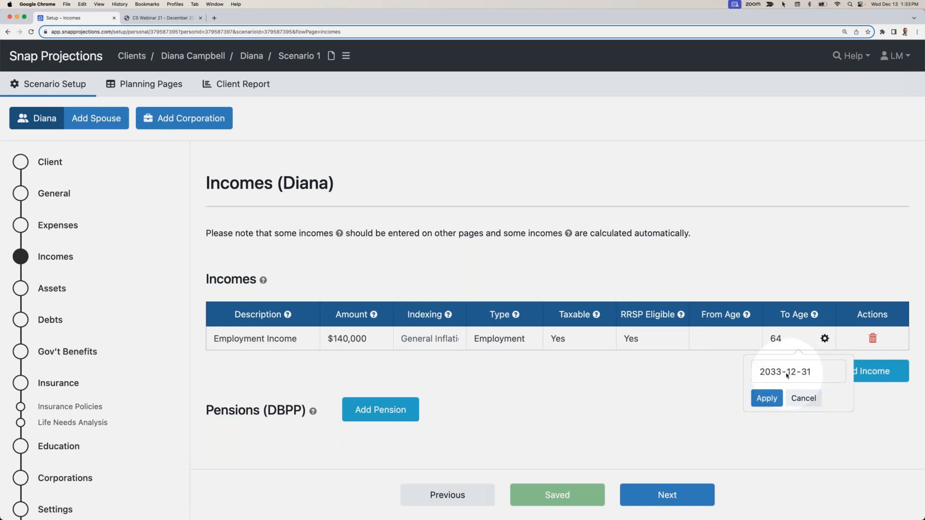
{"action": "left_click", "coordinate": [812, 403]}
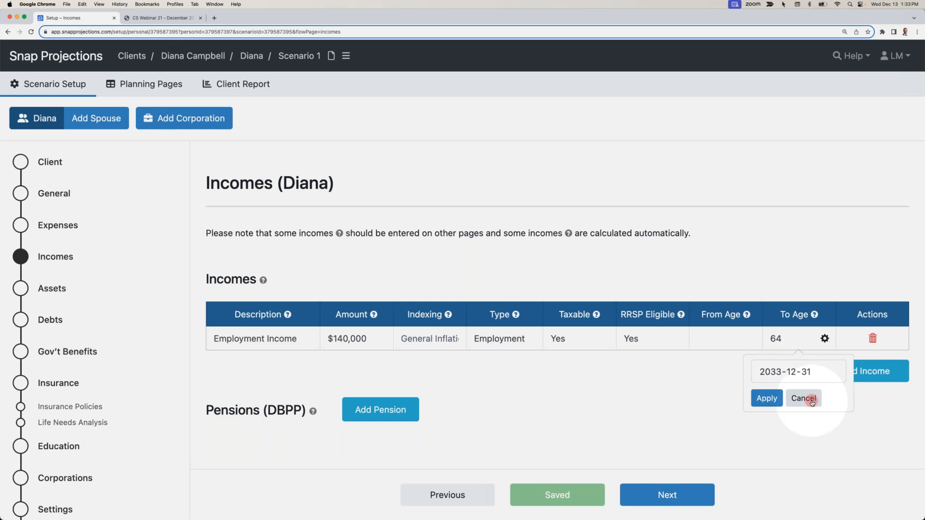
- Add a defined benefit pension described as Pension, starting at age 65, with $0 and 0% indexing before age 65
{"action": "left_click", "coordinate": [377, 410]}
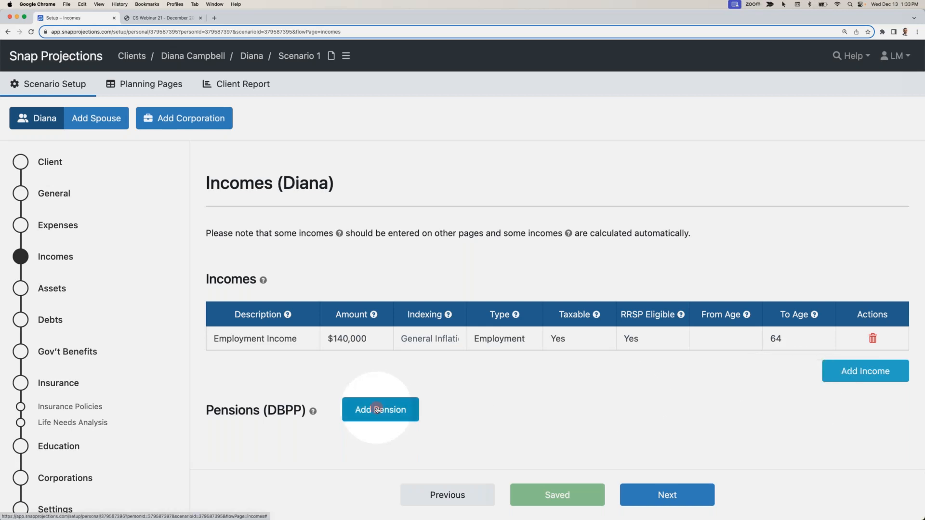
{"action": "type", "text": "Pension"}
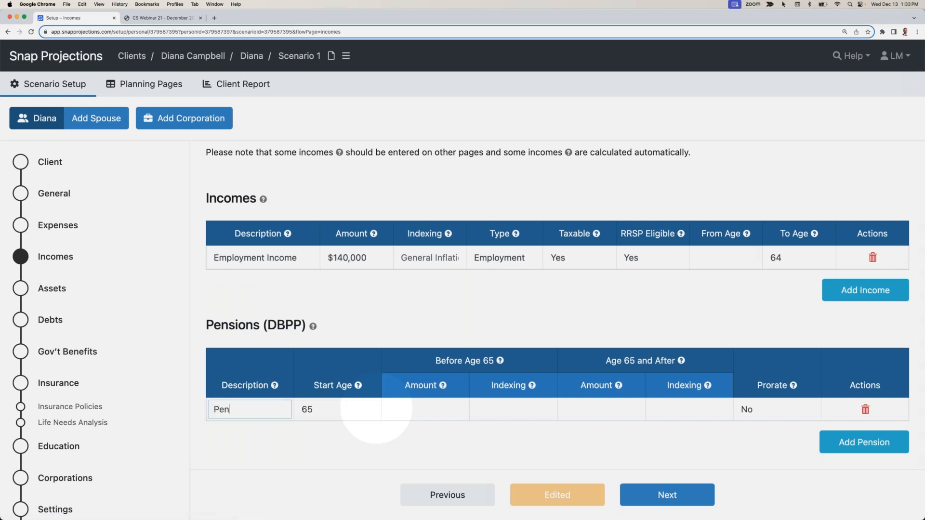
{"action": "key", "text": "Tab"}
{"action": "key", "text": "Tab"}
{"action": "key", "text": "Tab"}
{"action": "key", "text": "Tab"}
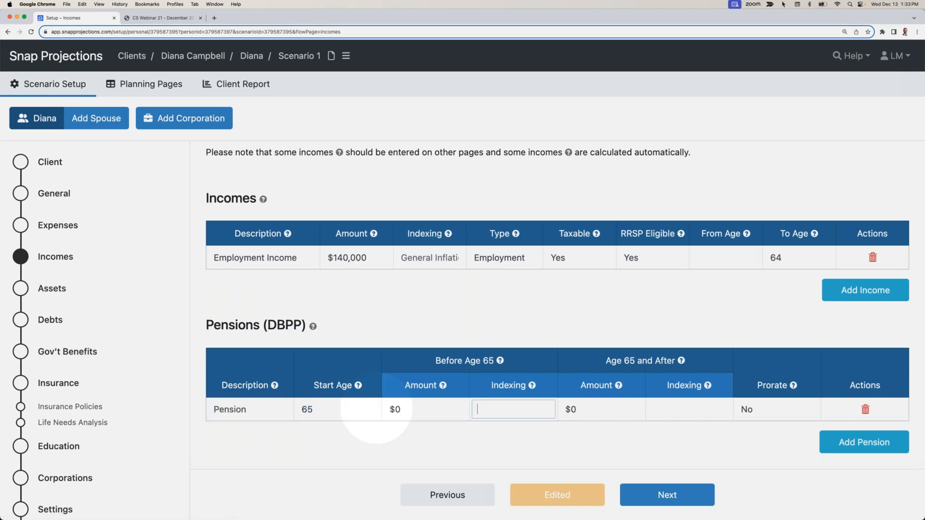
{"action": "left_click", "coordinate": [488, 403]}
{"action": "type", "text": "0"}
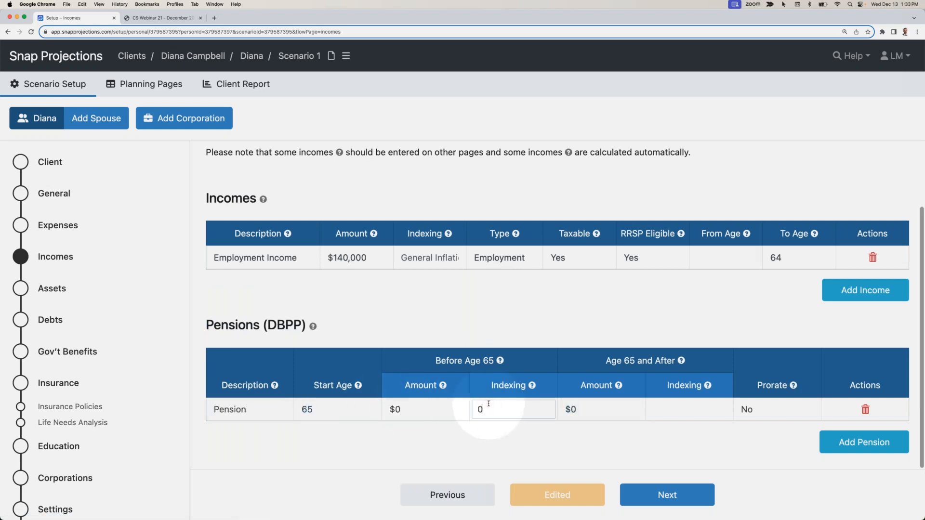
- Set the pension's age 65 and after amount to $25,000 with 1% indexing
{"action": "key", "text": "Tab"}
{"action": "type", "text": "25000"}
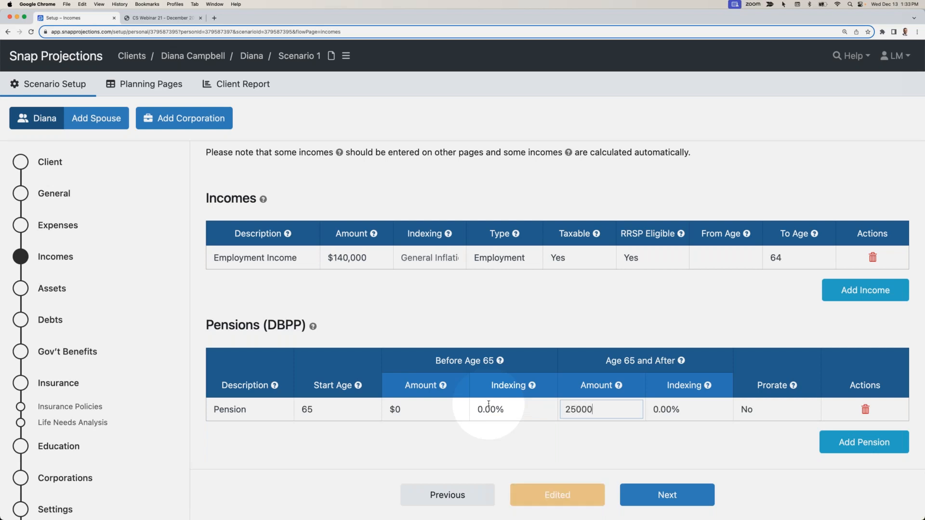
{"action": "key", "text": "Tab"}
{"action": "type", "text": "1"}
{"action": "key", "text": "Tab"}
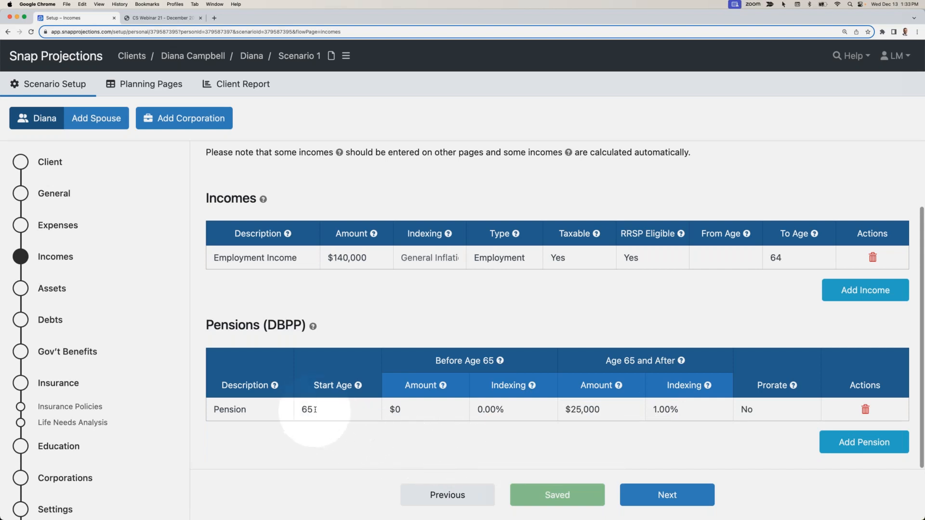
{"action": "left_click_drag", "start_coordinate": [603, 361], "coordinate": [676, 361]}
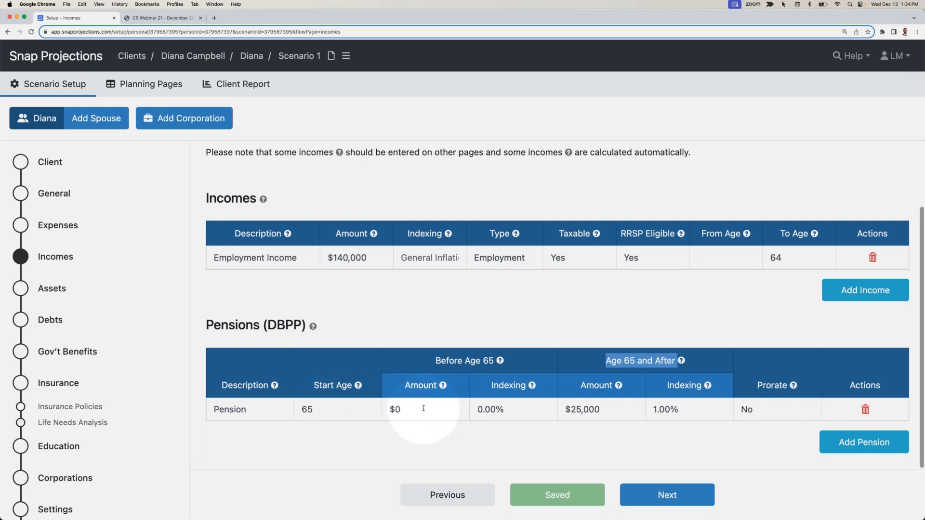
{"action": "left_click", "coordinate": [426, 451]}
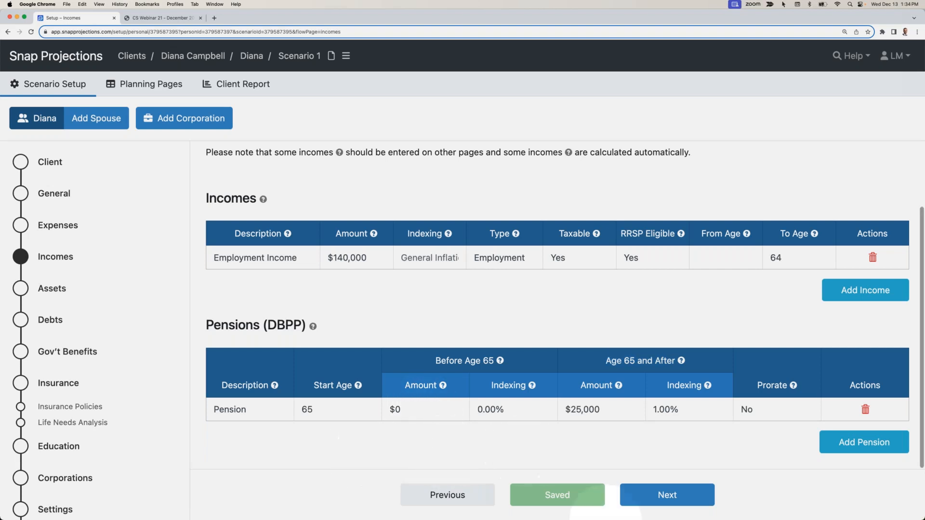
- Proceed to the assets section and delete the default non-registered capital asset
{"action": "left_click", "coordinate": [640, 503]}
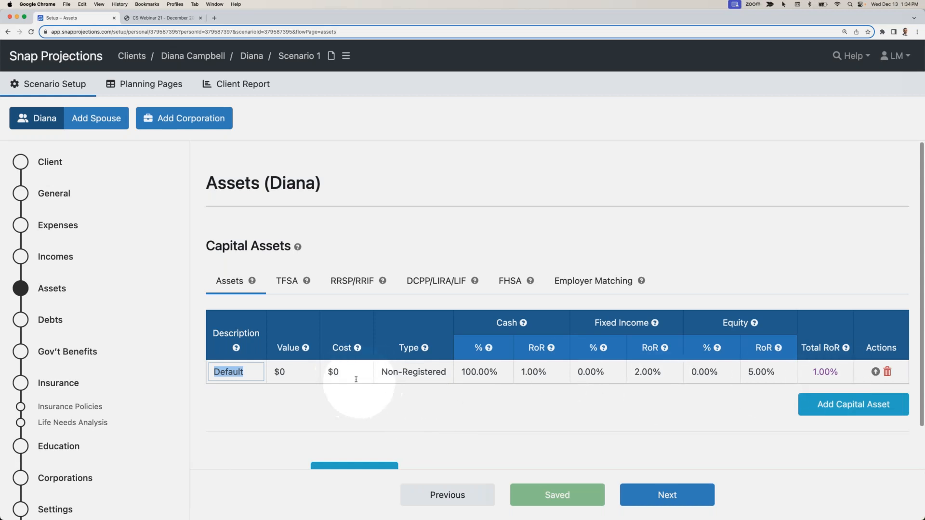
{"action": "left_click", "coordinate": [887, 372]}
{"action": "left_click", "coordinate": [571, 170]}
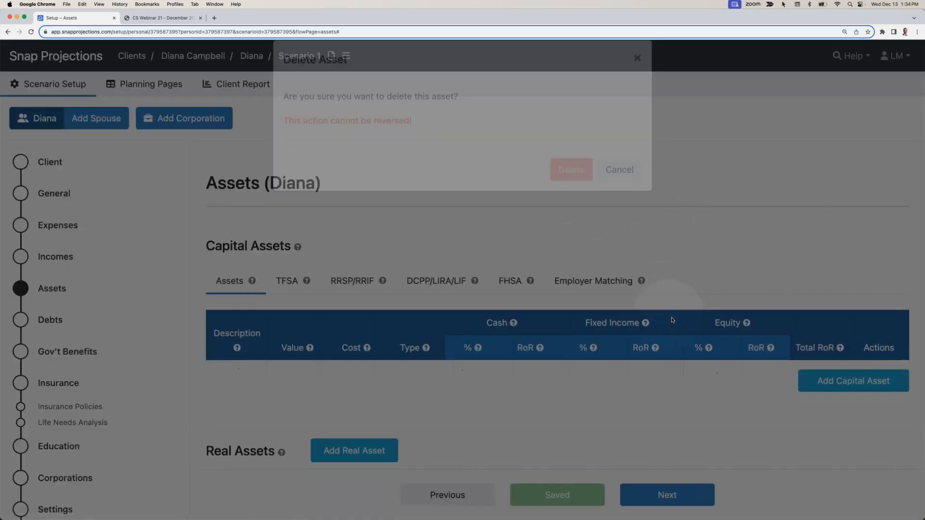
- Add a TFSA capital asset worth $90,000 with type TFSA, allocated 0% cash, 40% fixed income and 60% equity
{"action": "left_click", "coordinate": [826, 381]}
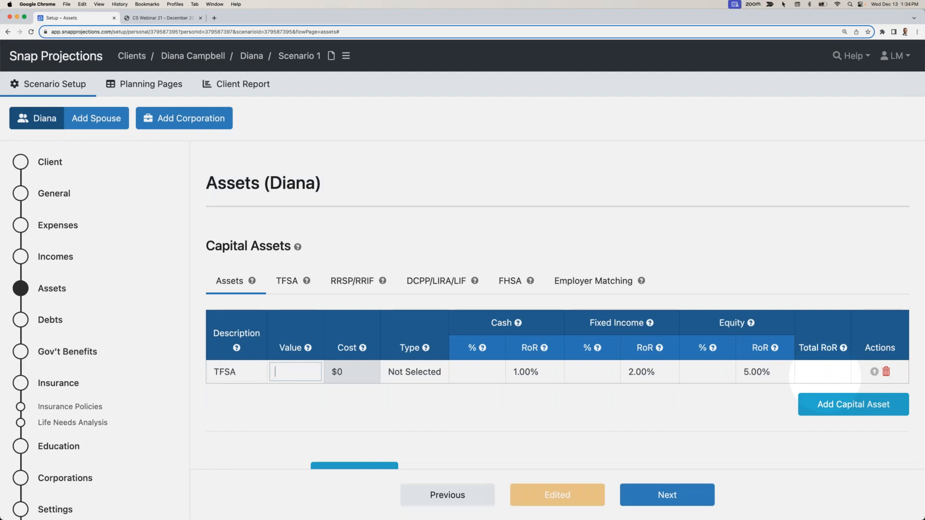
{"action": "type", "text": "90,000"}
{"action": "key", "text": "Tab"}
{"action": "key", "text": "t"}
{"action": "key", "text": "Tab"}
{"action": "type", "text": "0"}
{"action": "key", "text": "Tab"}
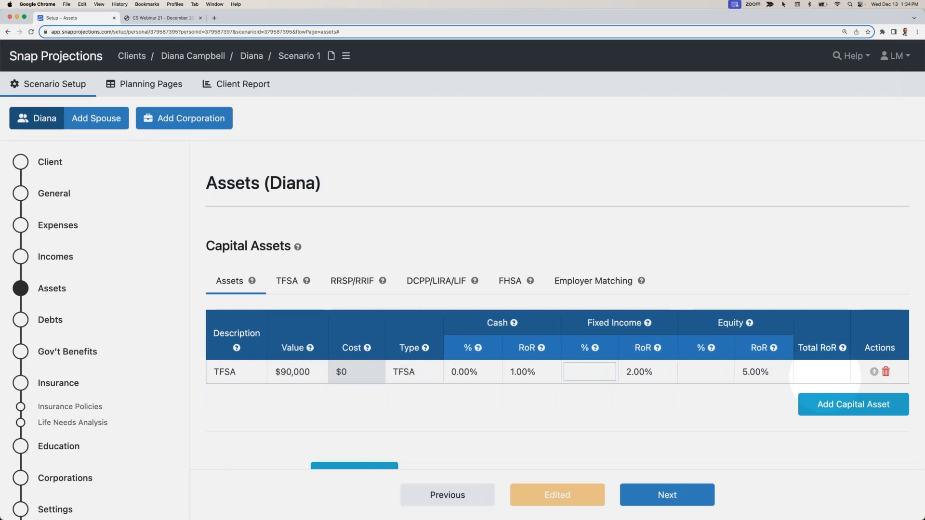
{"action": "type", "text": "40"}
{"action": "key", "text": "Tab"}
{"action": "left_click", "coordinate": [701, 394]}
{"action": "scroll", "coordinate": [759, 402], "scroll_direction": "down", "scroll_amount": 1}
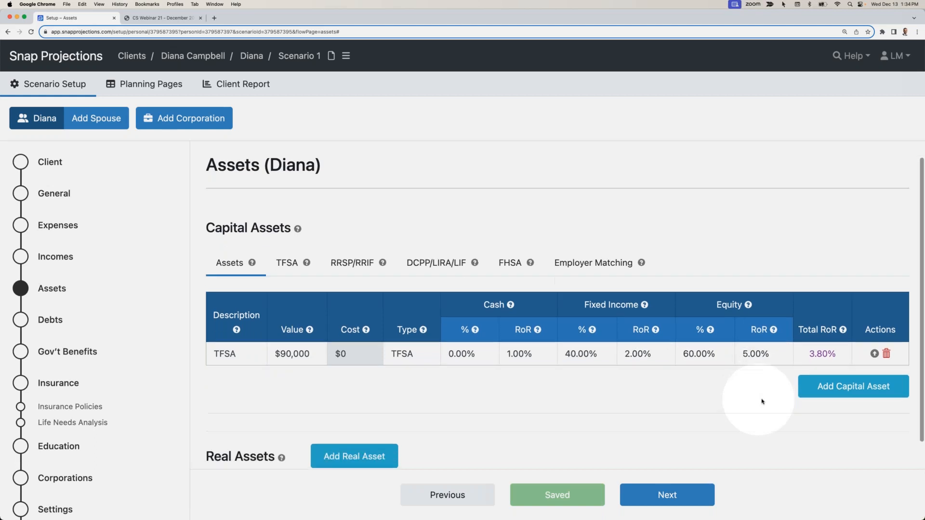
- Add a second capital asset described as Personal RRSP
{"action": "left_click", "coordinate": [841, 378]}
{"action": "type", "text": "RRSP"}
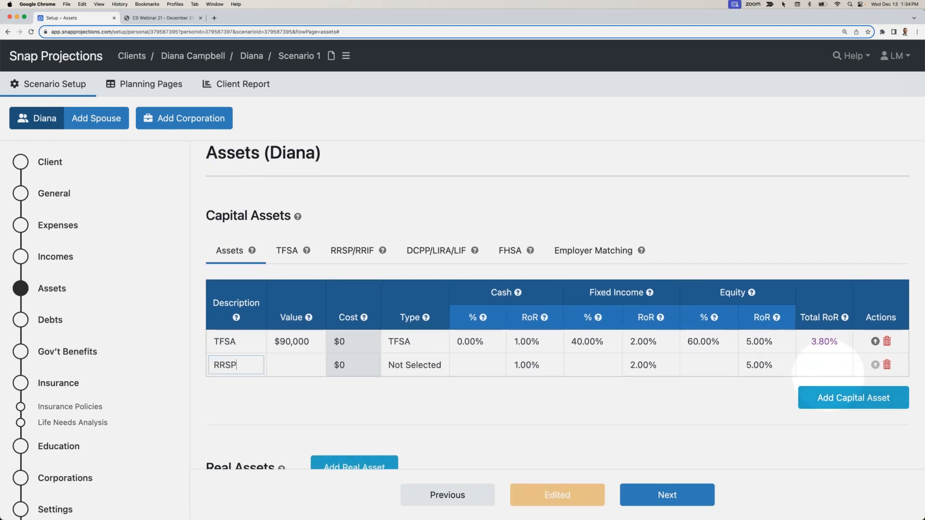
{"action": "key", "text": "Tab"}
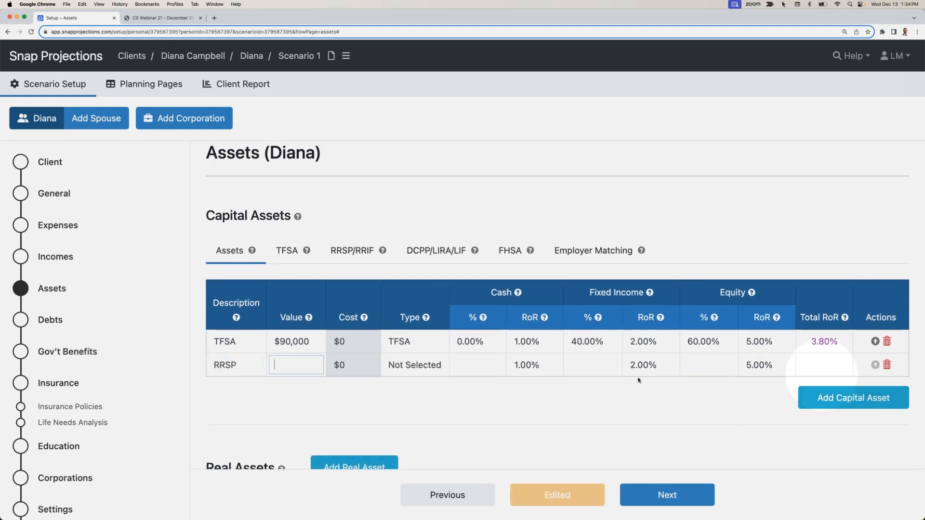
{"action": "double_click", "coordinate": [213, 364]}
{"action": "left_click", "coordinate": [213, 365]}
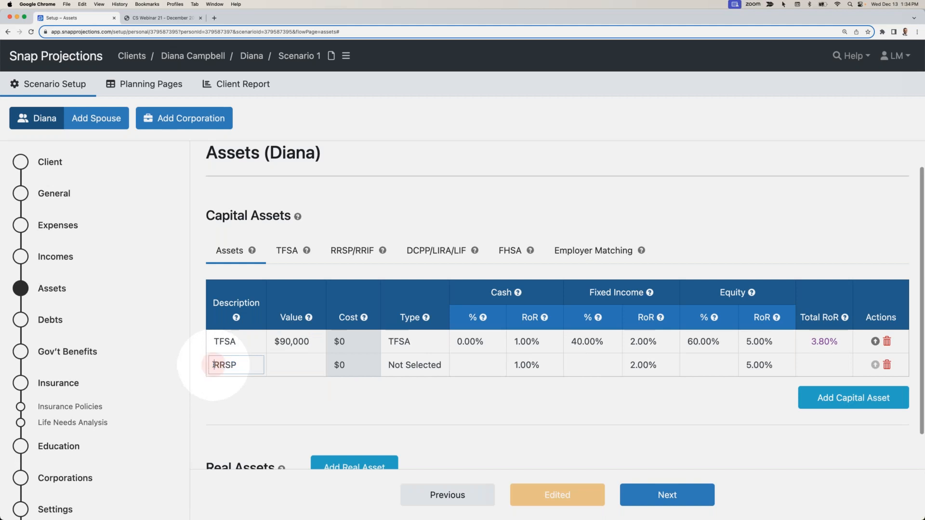
{"action": "type", "text": "Personal"}
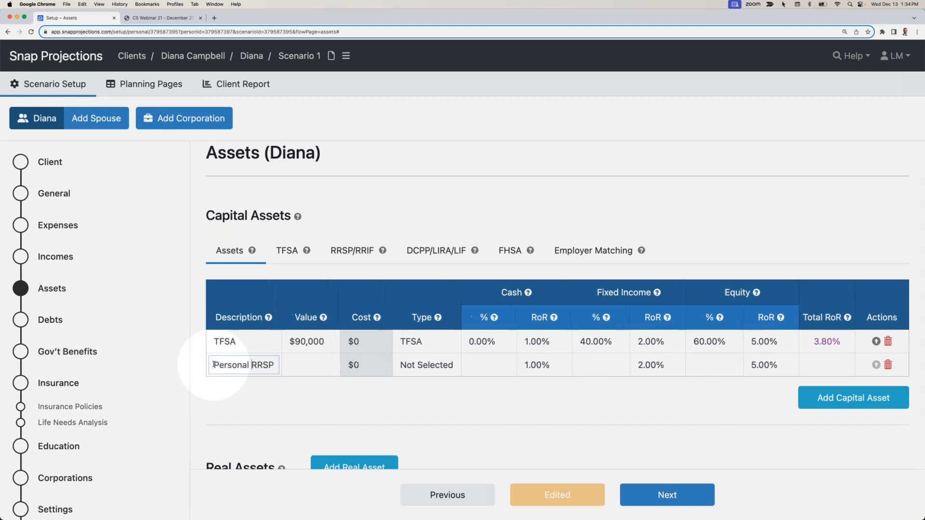
- Set the Personal RRSP's value to $240,000 and type to RRSP/RRIF, allocated 0% cash, 40% fixed income and 60% equity
{"action": "left_click", "coordinate": [300, 364]}
{"action": "type", "text": "240"}
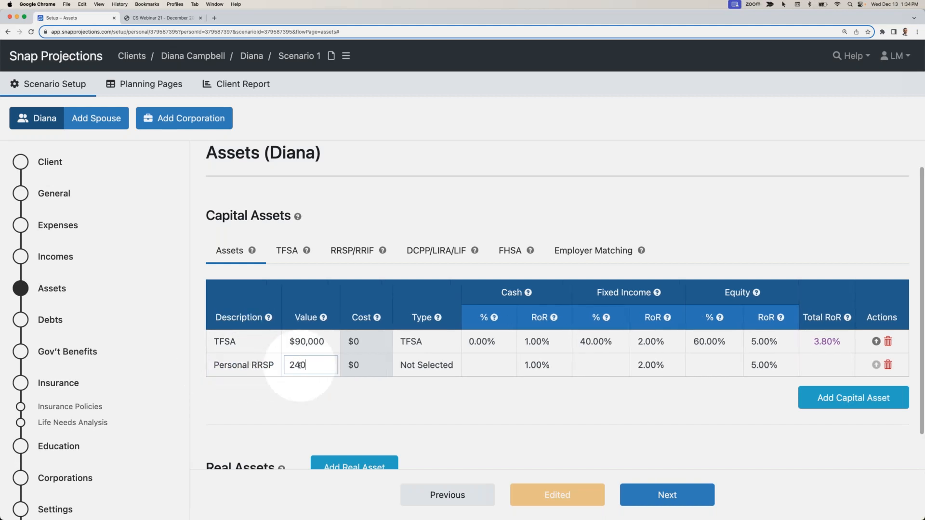
{"action": "type", "text": ",000"}
{"action": "key", "text": "Tab"}
{"action": "key", "text": "Tab"}
{"action": "key", "text": "Tab"}
{"action": "key", "text": "Tab"}
{"action": "key", "text": "Tab"}
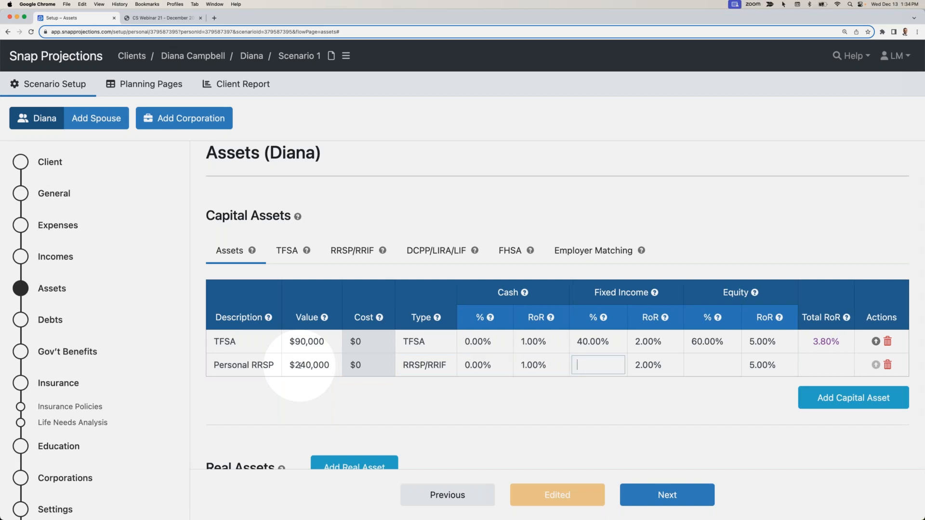
- Add a third capital asset described as Group RRSP
{"action": "left_click", "coordinate": [865, 397]}
{"action": "type", "text": "Group"}
{"action": "key", "text": "Tab"}
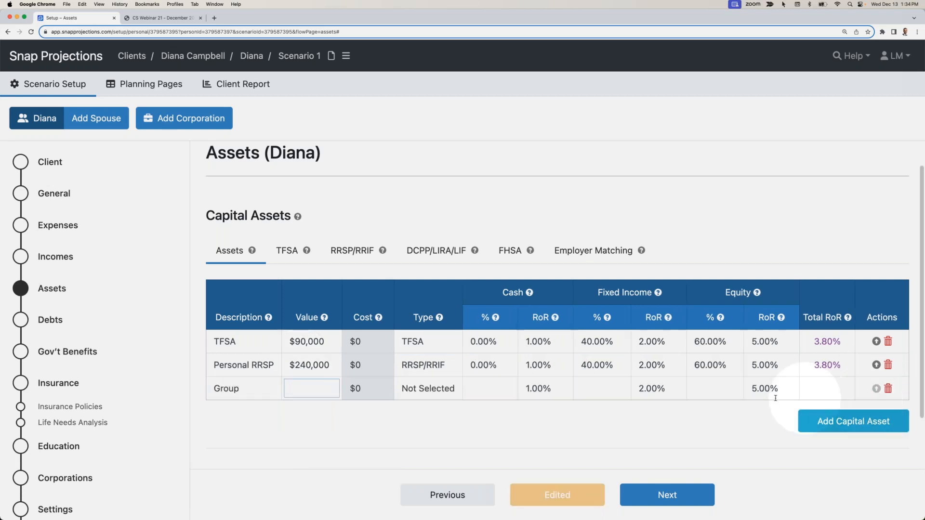
{"action": "left_click", "coordinate": [254, 388]}
{"action": "type", "text": "RRSP"}
{"action": "key", "text": "Tab"}
- Set the Group RRSP's value to $40,000 and type to RRSP/RRIF, allocated 0% cash, 40% fixed income and 60% equity
{"action": "type", "text": "40000"}
{"action": "key", "text": "Tab"}
{"action": "key", "text": "r"}
{"action": "key", "text": "Tab"}
{"action": "type", "text": "0"}
{"action": "key", "text": "Tab"}
{"action": "key", "text": "Tab"}
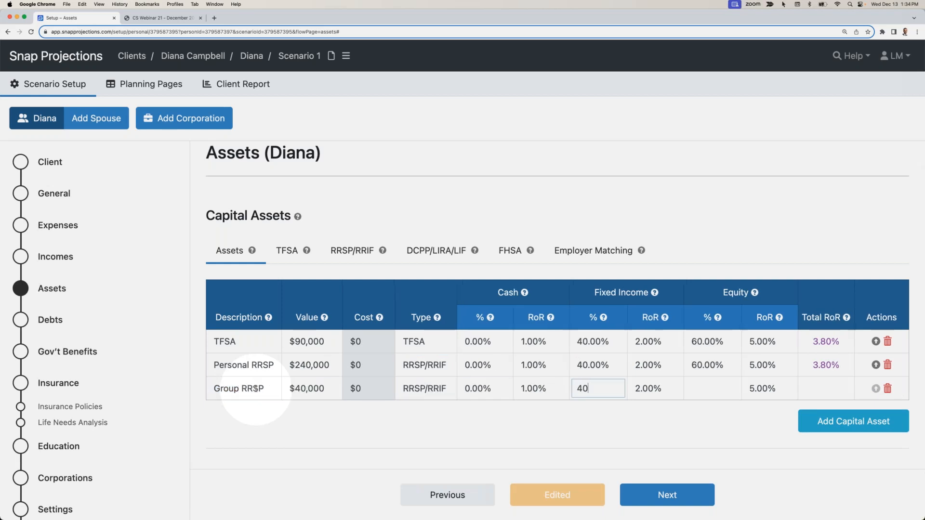
{"action": "type", "text": "40"}
{"action": "key", "text": "Tab"}
- Add a Non-reg capital asset worth $50,000 with type Non-Registered, allocated 0% cash, 40% fixed income and 60% equity
{"action": "left_click", "coordinate": [813, 421]}
{"action": "type", "text": "Non-reg"}
{"action": "key", "text": "Tab"}
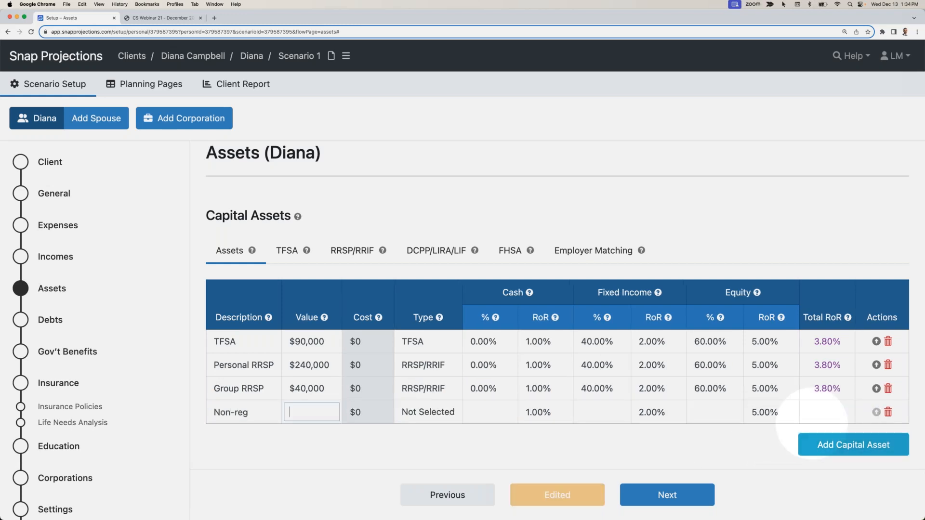
{"action": "type", "text": "50,000"}
{"action": "key", "text": "Tab"}
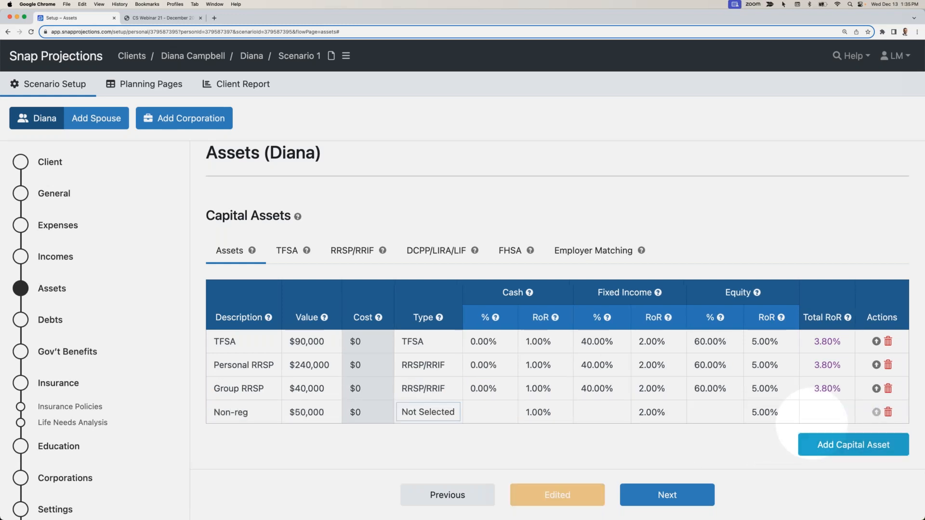
{"action": "key", "text": "n"}
{"action": "key", "text": "Tab"}
{"action": "key", "text": "Tab"}
{"action": "key", "text": "Tab"}
{"action": "type", "text": "40"}
{"action": "key", "text": "Tab"}
{"action": "left_click", "coordinate": [620, 444]}
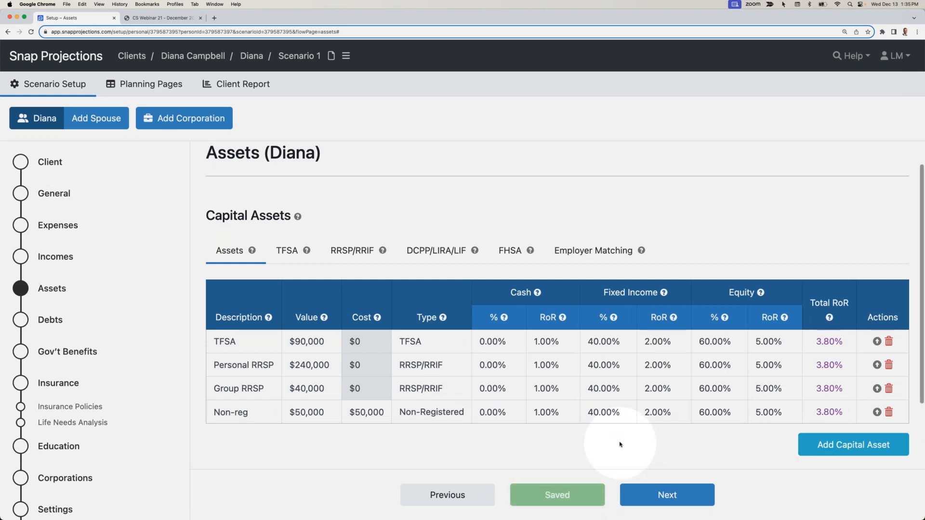
- Set the TFSA contribution room for 2024 to $7,000
{"action": "left_click", "coordinate": [285, 252]}
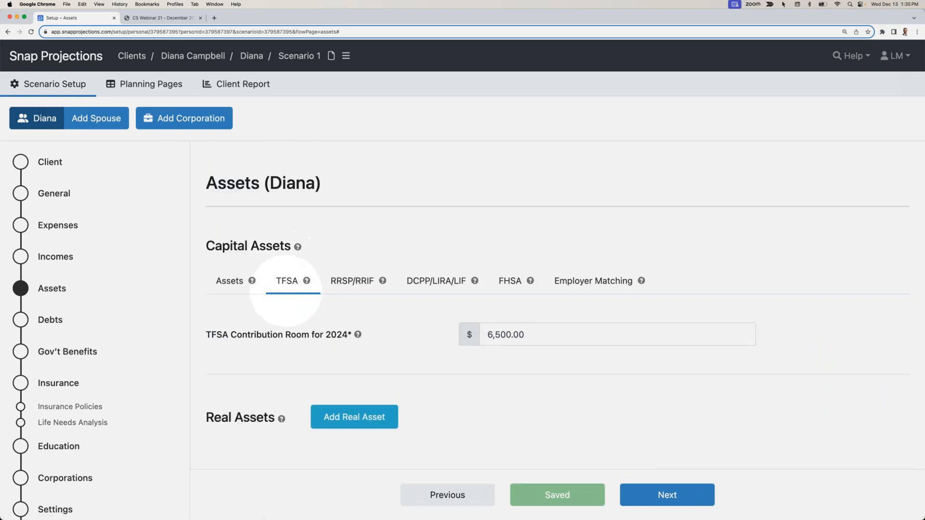
{"action": "left_click", "coordinate": [533, 337]}
{"action": "type", "text": "7,0"}
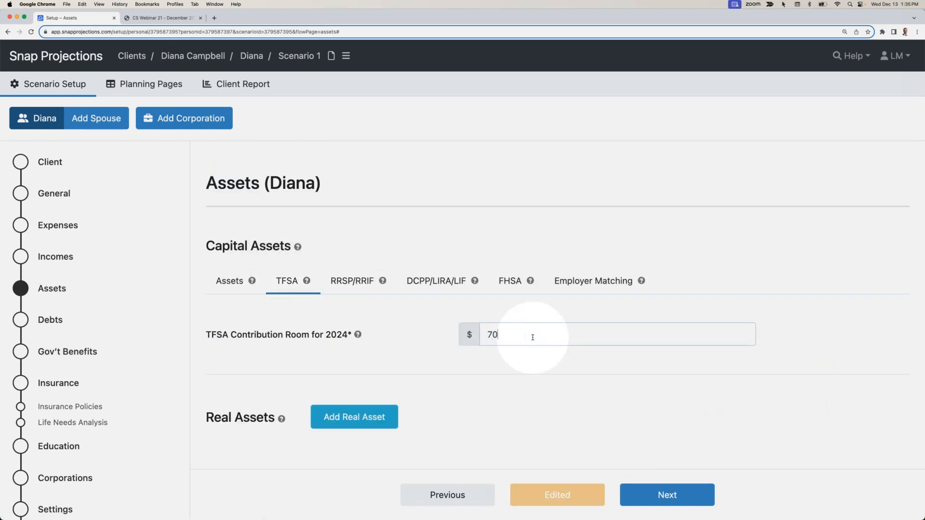
{"action": "type", "text": "00"}
{"action": "left_click", "coordinate": [440, 328]}
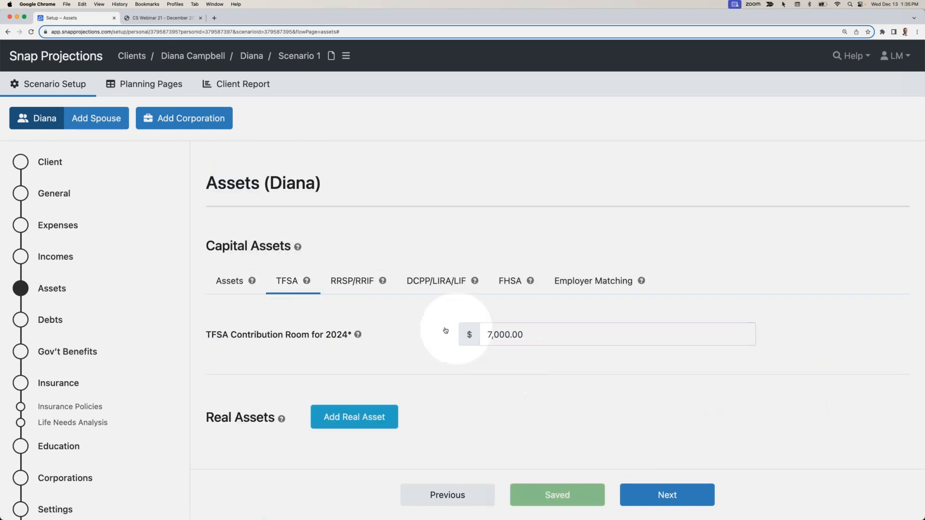
- Set the RRSP contribution room for 2024 to $50,000
{"action": "left_click", "coordinate": [358, 281]}
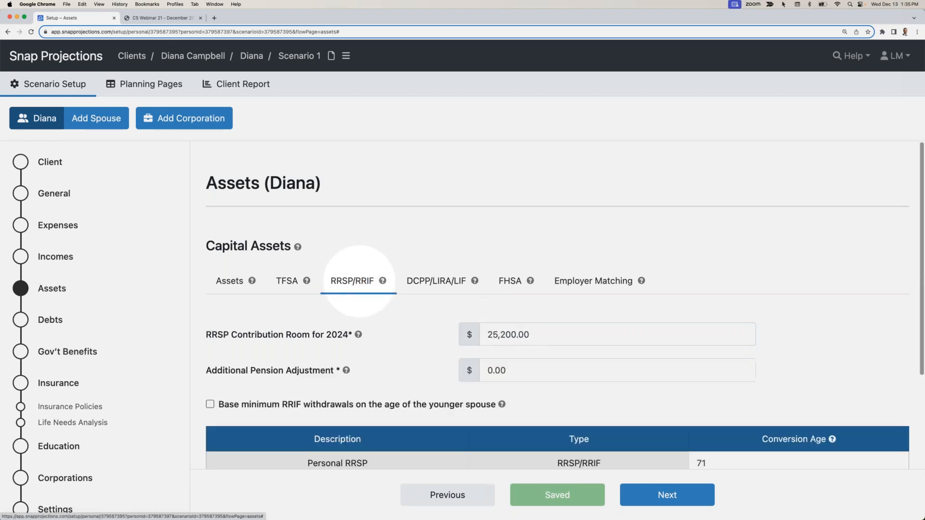
{"action": "left_click", "coordinate": [515, 334]}
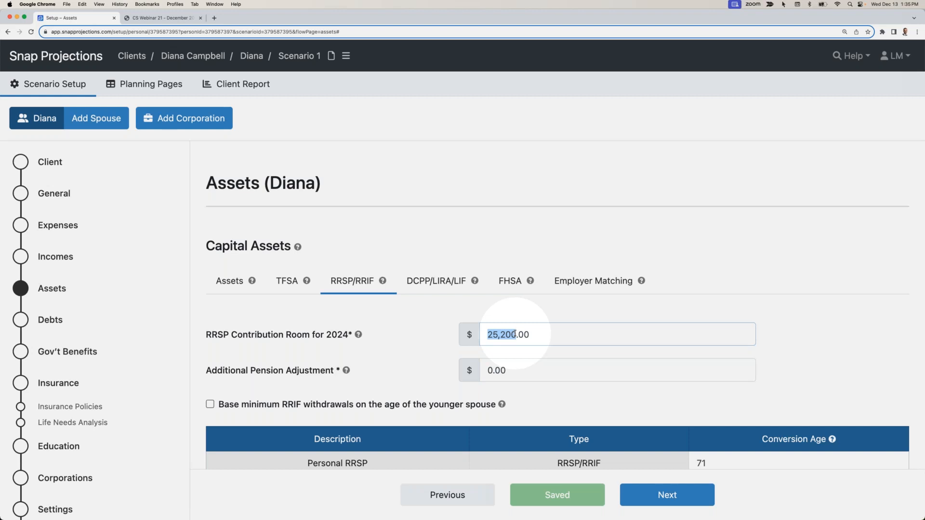
{"action": "type", "text": "500"}
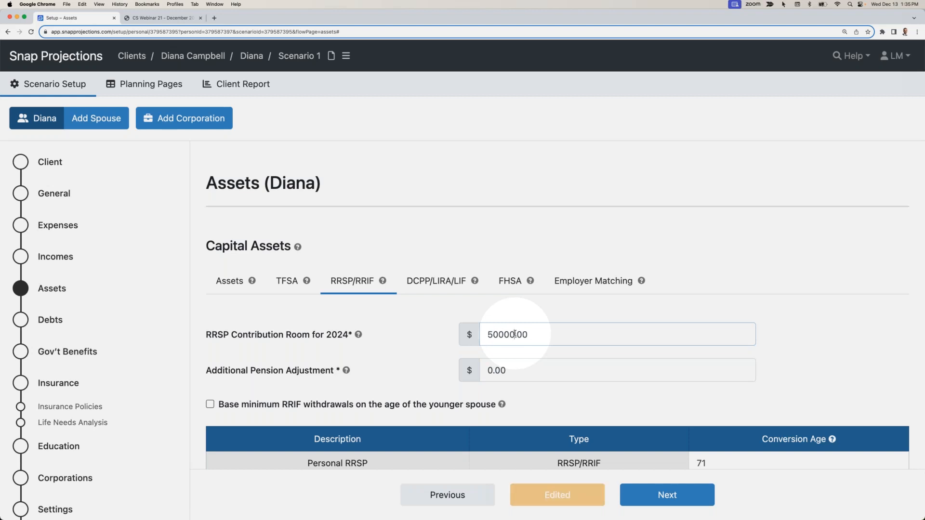
{"action": "left_click", "coordinate": [502, 303]}
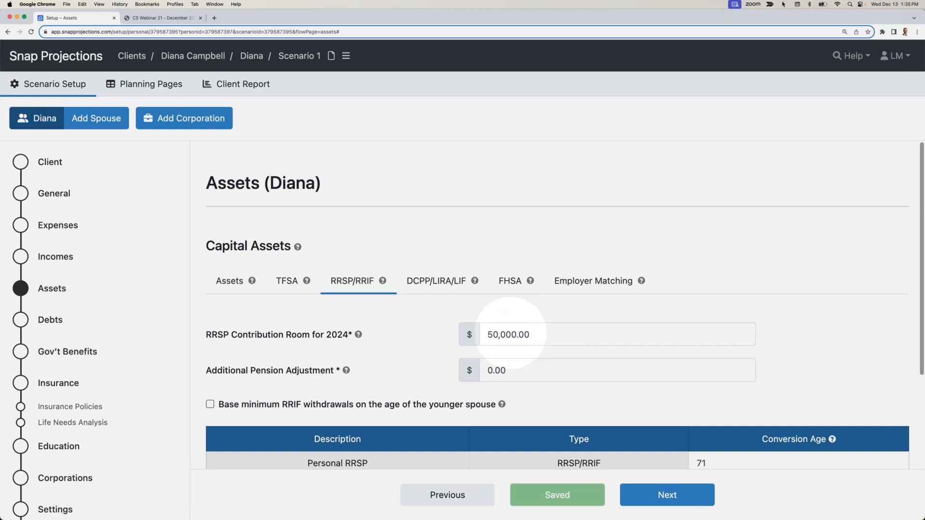
- Set up employer matching for the Group RRSP based on Employment Income, with 5% employee and 5% employer contributions
{"action": "left_click", "coordinate": [598, 281]}
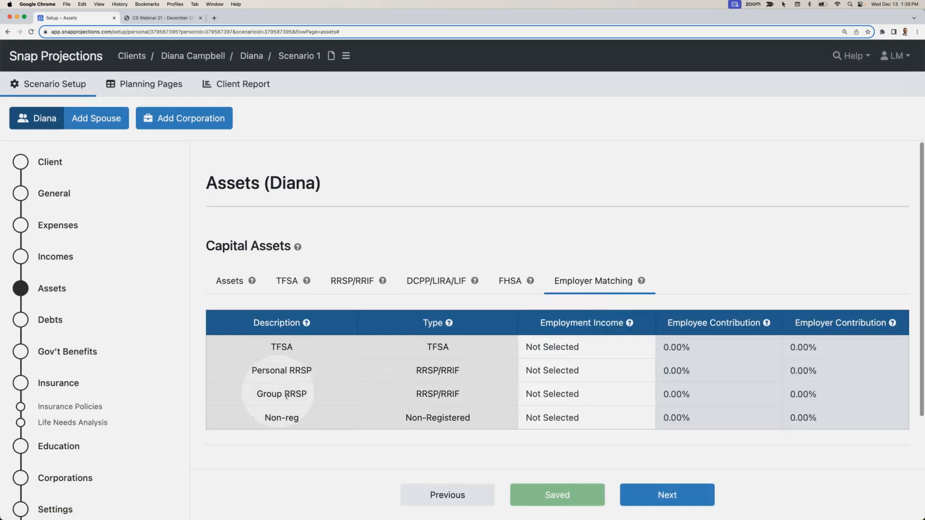
{"action": "left_click", "coordinate": [548, 392]}
{"action": "left_click", "coordinate": [546, 407]}
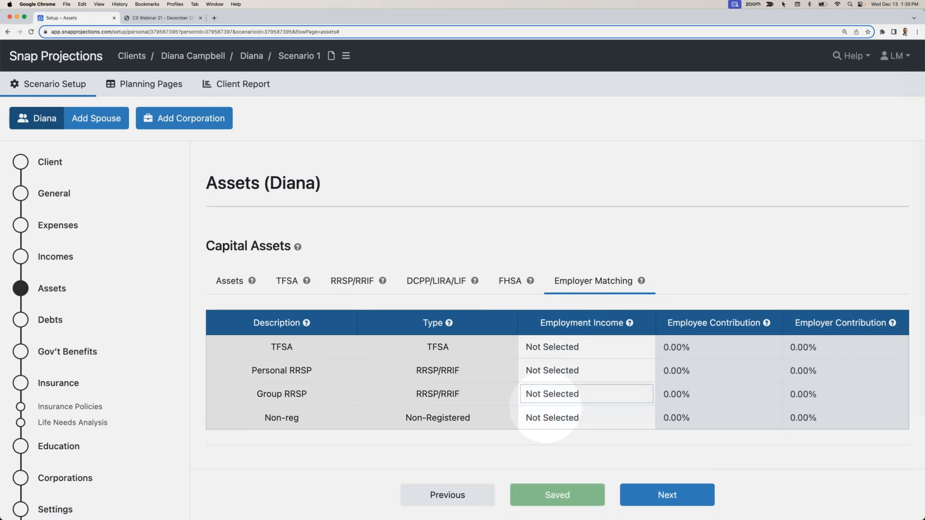
{"action": "left_click", "coordinate": [724, 392]}
{"action": "key", "text": "Tab"}
{"action": "type", "text": "5"}
{"action": "key", "text": "Tab"}
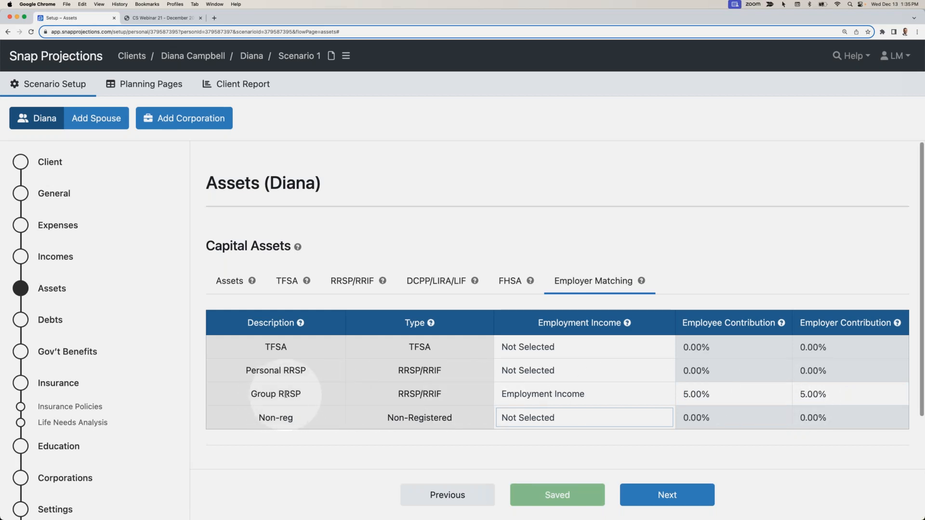
- Add a real asset described as Home with a value of $650,000 and a cost of $400,000
{"action": "left_click", "coordinate": [229, 284]}
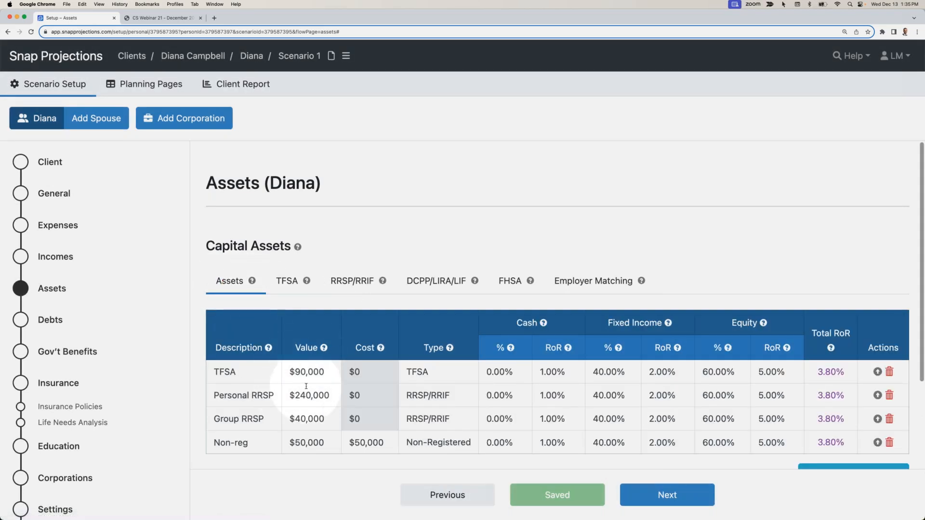
{"action": "scroll", "coordinate": [306, 386], "scroll_direction": "down", "scroll_amount": 2}
{"action": "scroll", "coordinate": [306, 386], "scroll_direction": "down", "scroll_amount": 1}
{"action": "left_click", "coordinate": [352, 428]}
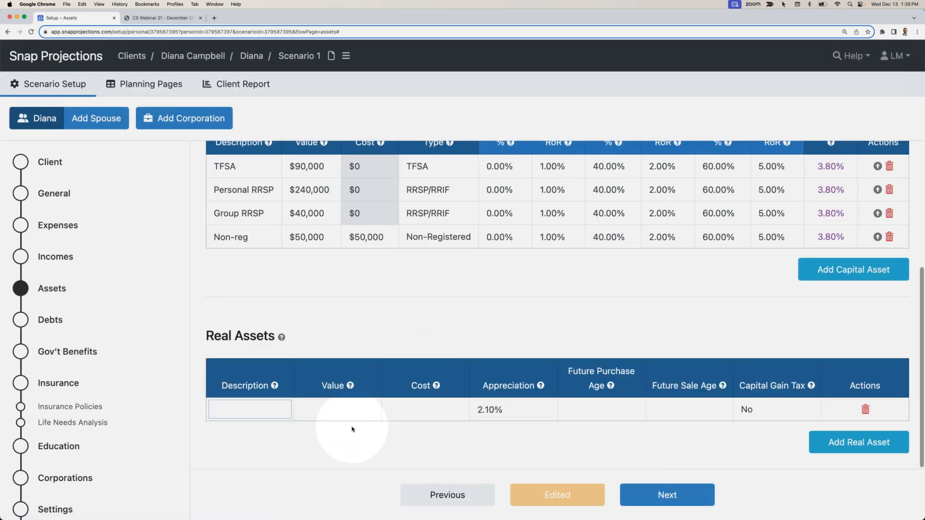
{"action": "type", "text": "Home"}
{"action": "key", "text": "Tab"}
{"action": "type", "text": "650,000"}
{"action": "key", "text": "Tab"}
{"action": "type", "text": "400,000"}
{"action": "key", "text": "Tab"}
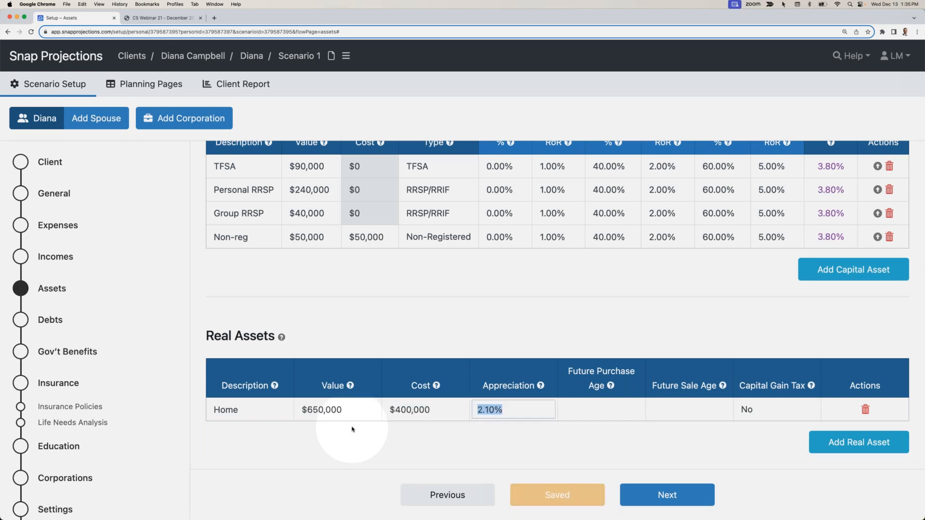
{"action": "left_click", "coordinate": [413, 452]}
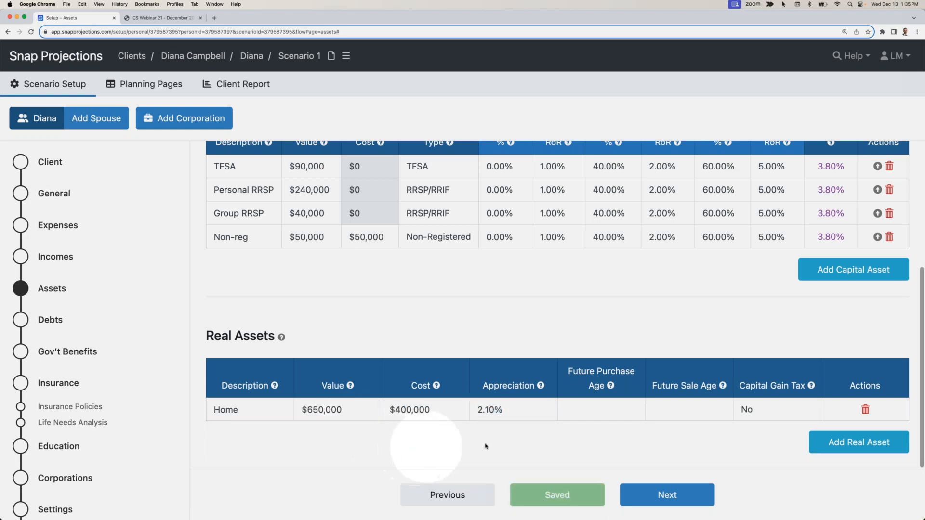
- Add a debt described as Mortgage with a $150,000 balance, 5% interest rate and $1,600 monthly interest and principal payment
{"action": "left_click", "coordinate": [655, 497]}
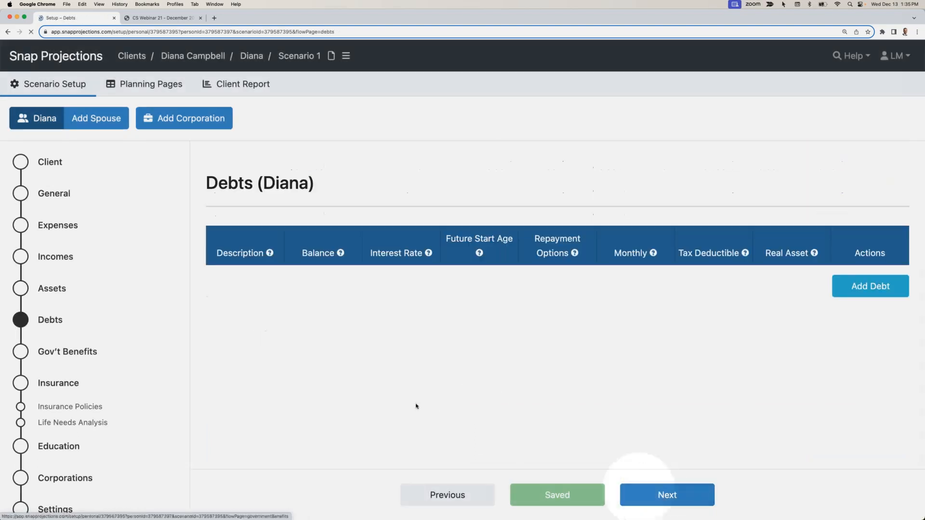
{"action": "left_click", "coordinate": [863, 304]}
{"action": "type", "text": "Mortgage"}
{"action": "key", "text": "Tab"}
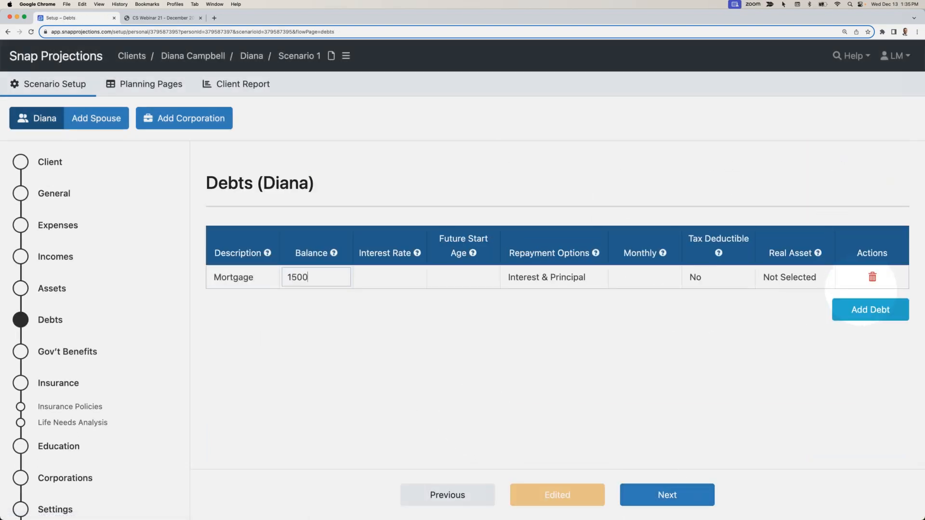
{"action": "type", "text": "150000"}
{"action": "key", "text": "Tab"}
{"action": "type", "text": "5"}
{"action": "key", "text": "Tab"}
{"action": "key", "text": "Tab"}
{"action": "key", "text": "Tab"}
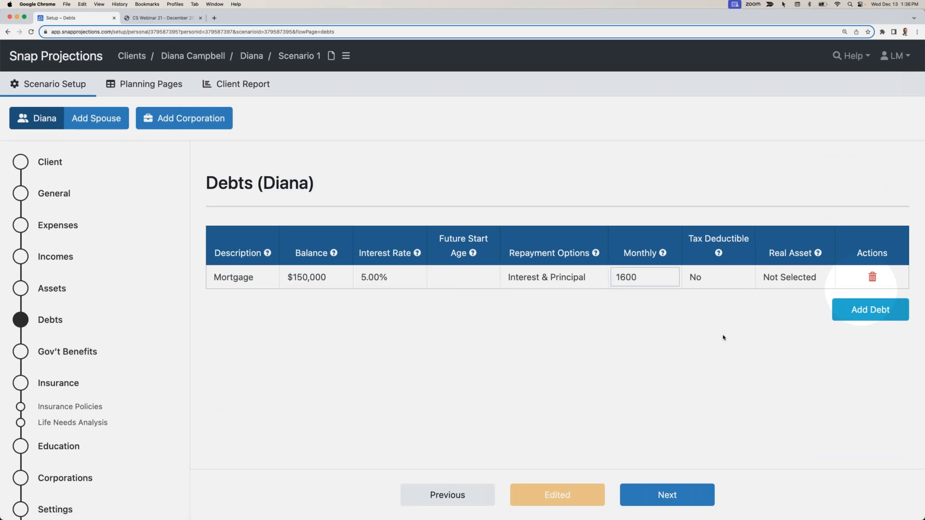
{"action": "left_click", "coordinate": [619, 357]}
- Link the mortgage to the Home real asset
{"action": "left_click", "coordinate": [785, 279]}
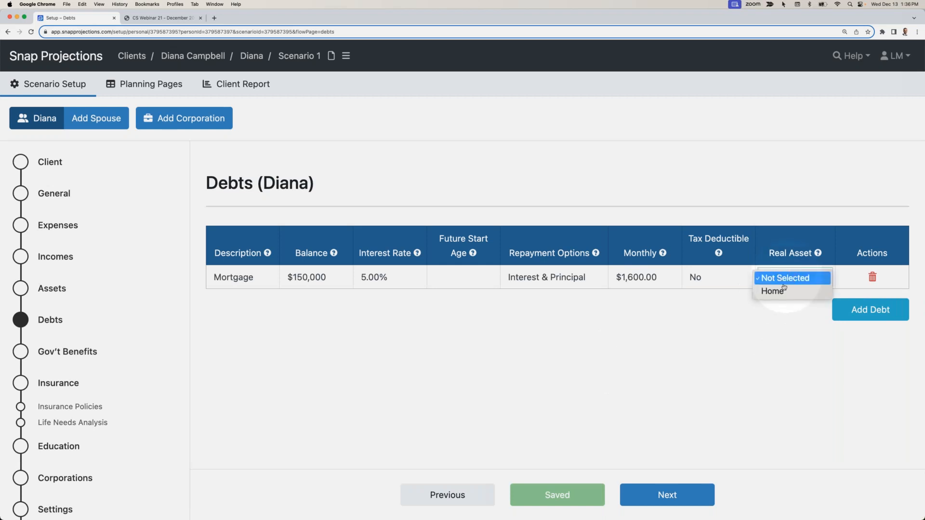
{"action": "left_click", "coordinate": [783, 291]}
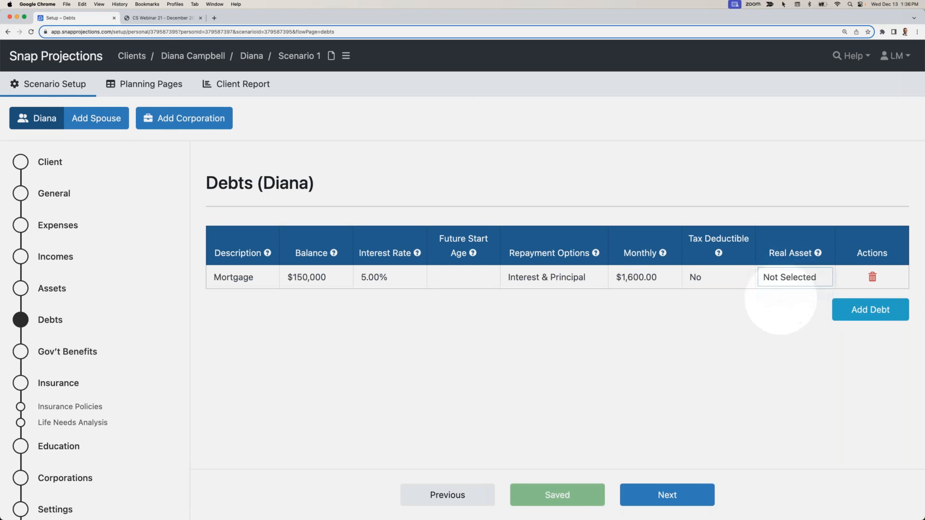
{"action": "left_click", "coordinate": [776, 308]}
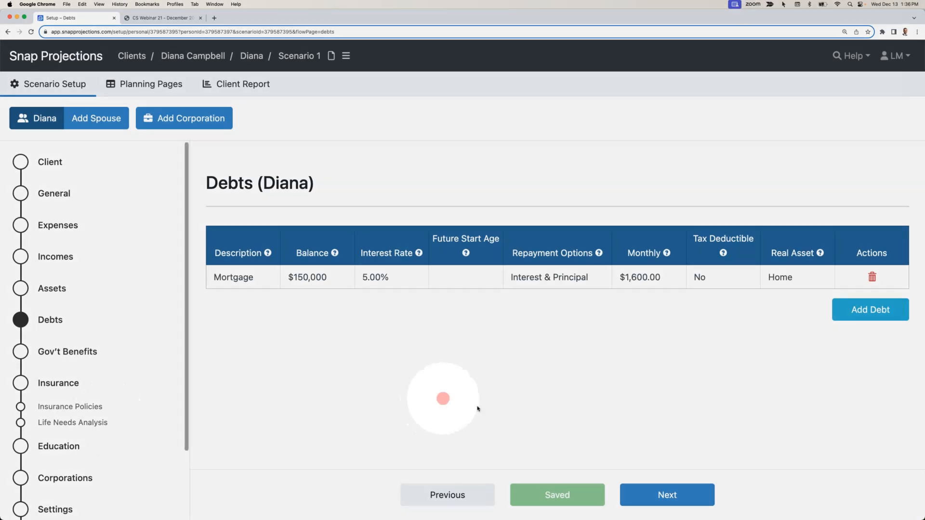
- Set the client's CPP to 80% of the maximum at age 65 and review the Old Age Security settings
{"action": "left_click", "coordinate": [642, 492]}
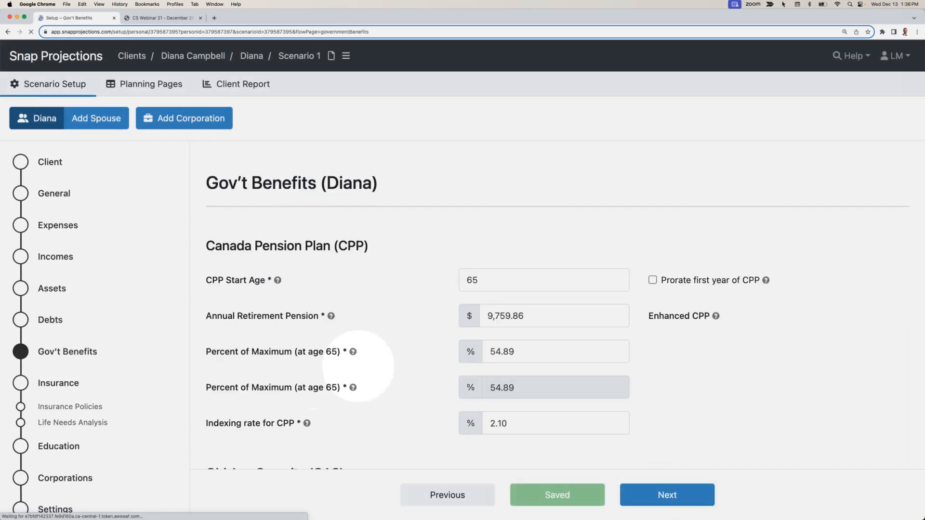
{"action": "left_click", "coordinate": [481, 285]}
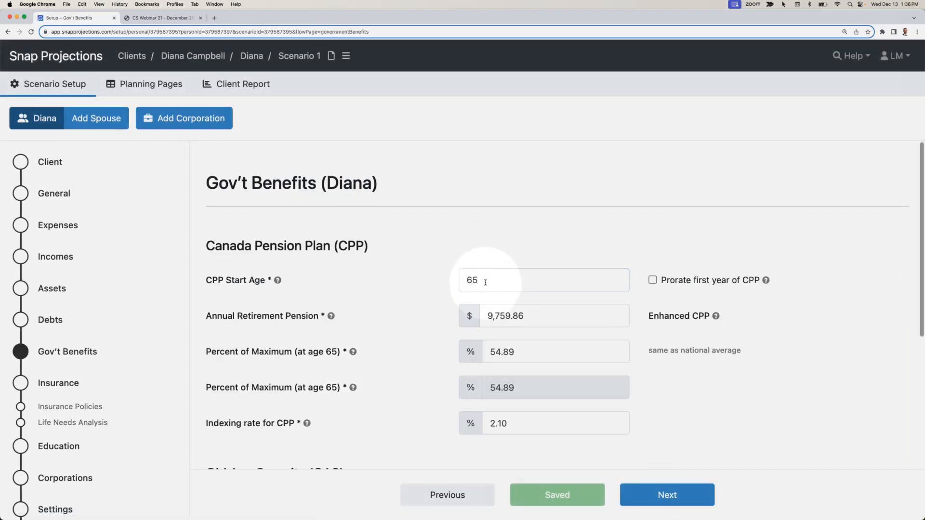
{"action": "scroll", "coordinate": [487, 282], "scroll_direction": "down", "scroll_amount": 2}
{"action": "left_click", "coordinate": [523, 315]}
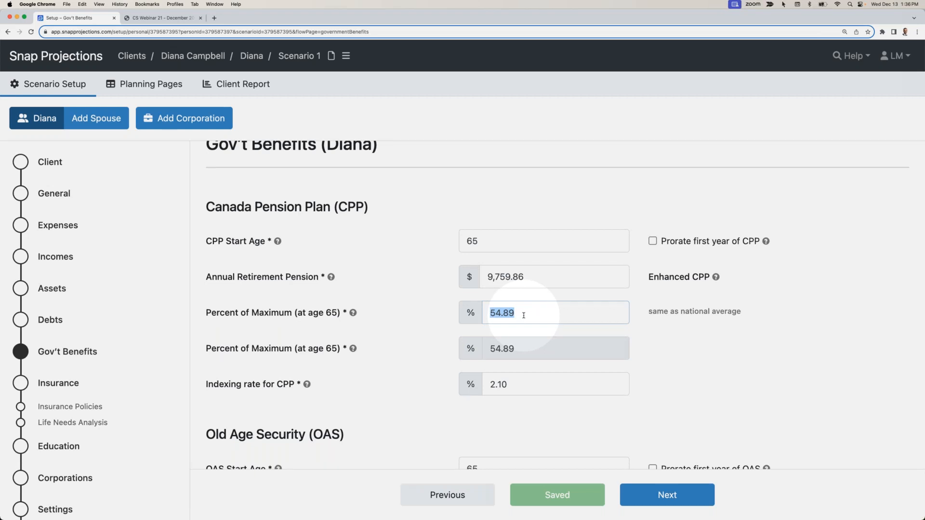
{"action": "type", "text": "80"}
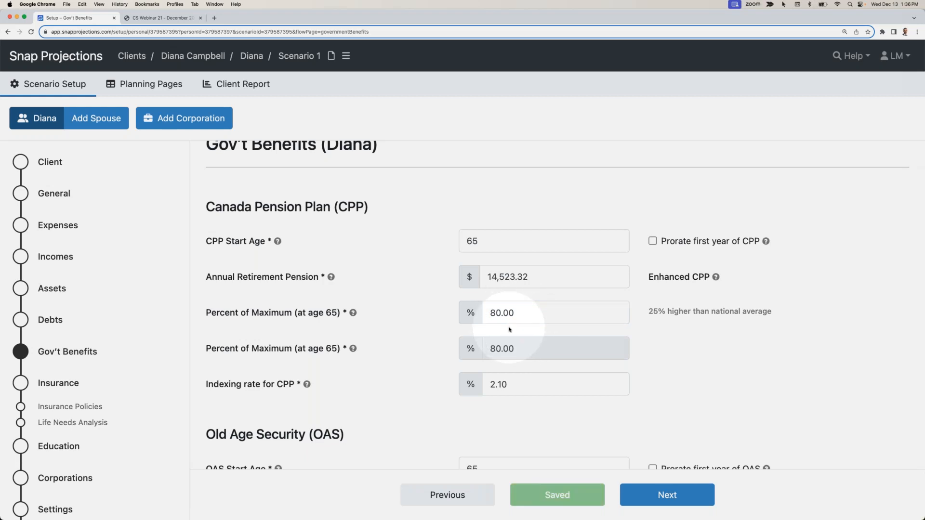
{"action": "scroll", "coordinate": [509, 328], "scroll_direction": "up", "scroll_amount": 1}
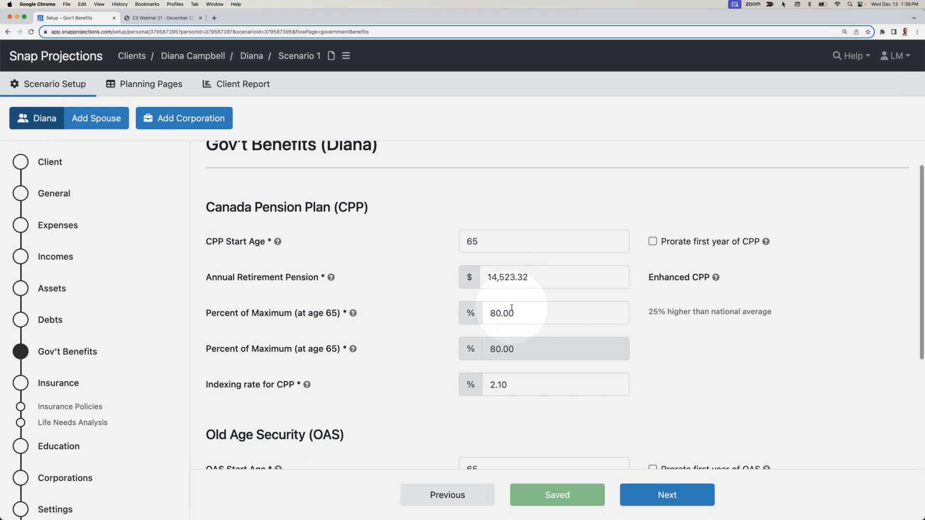
{"action": "scroll", "coordinate": [512, 308], "scroll_direction": "down", "scroll_amount": 5}
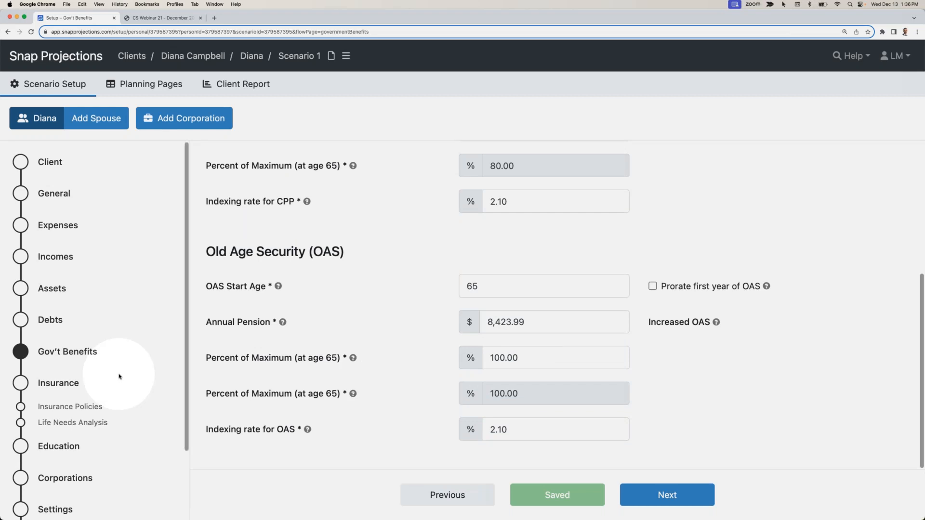
{"action": "scroll", "coordinate": [121, 377], "scroll_direction": "down", "scroll_amount": 3}
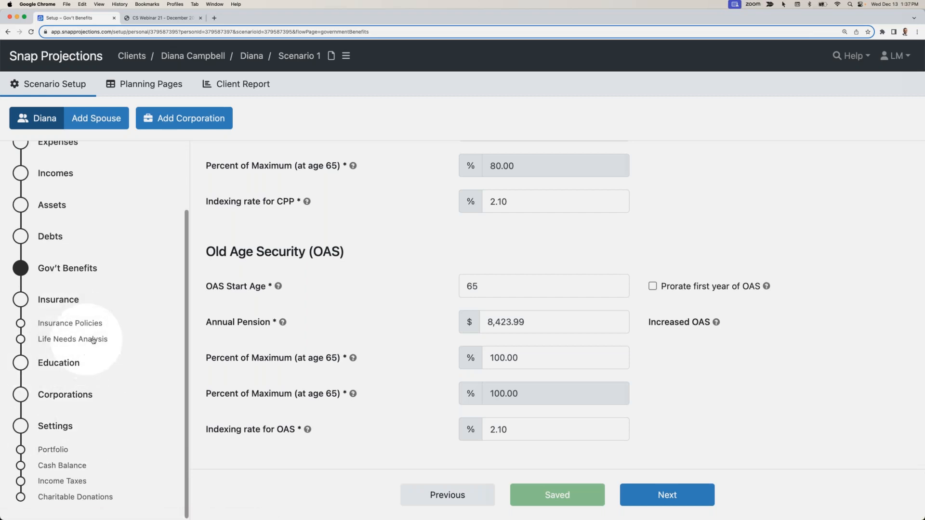
- Open the scenario's planning pages and examine the 2024 expenses, employment income, income tax and capital asset contributions
{"action": "left_click", "coordinate": [144, 85]}
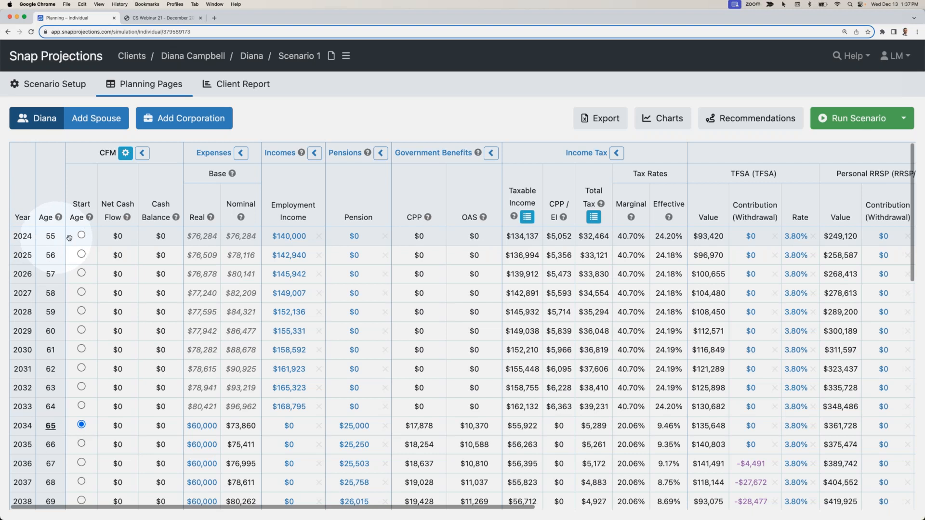
{"action": "double_click", "coordinate": [246, 236]}
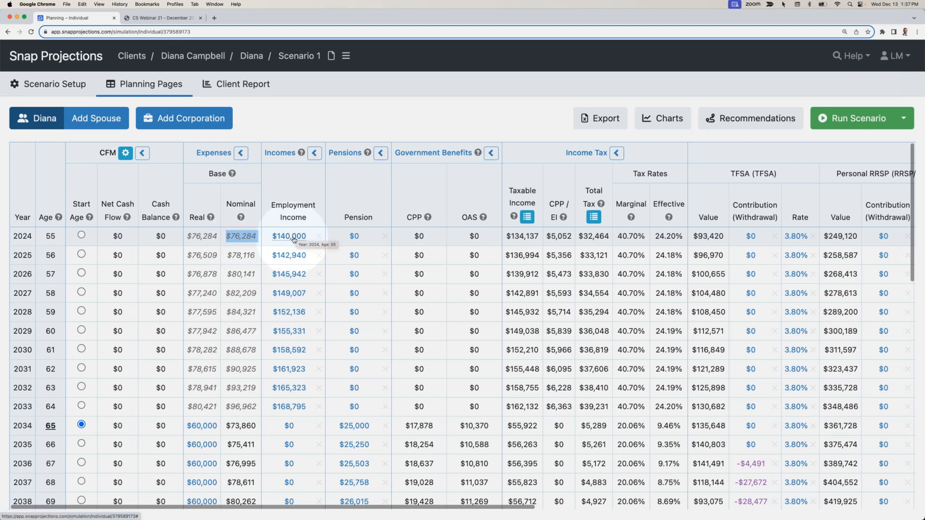
{"action": "scroll", "coordinate": [293, 240], "scroll_direction": "right", "scroll_amount": 8}
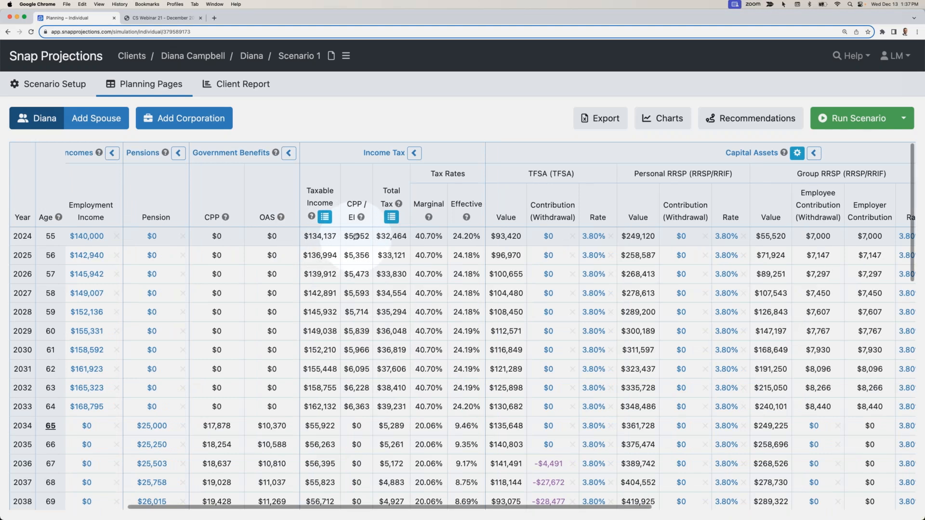
{"action": "scroll", "coordinate": [392, 236], "scroll_direction": "right", "scroll_amount": 14}
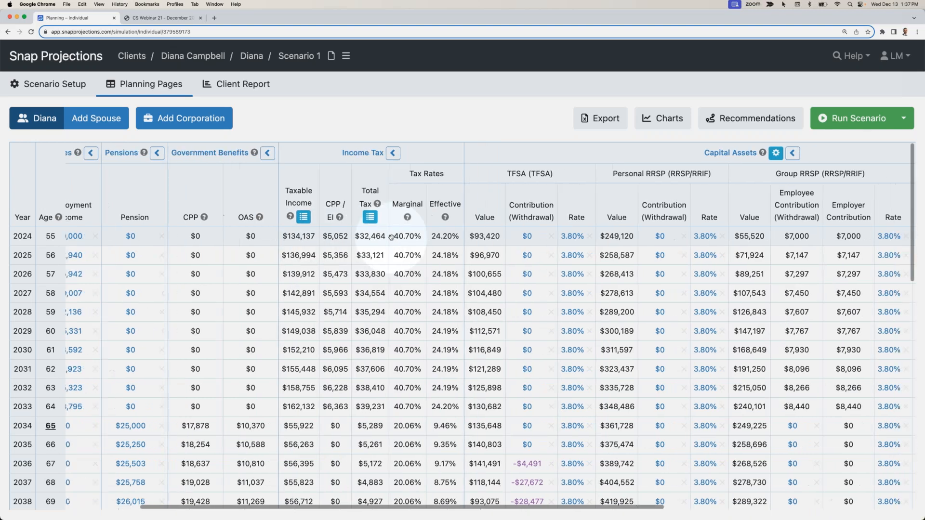
- Examine the 2024 Group RRSP employee contribution, the mortgage payments and the nominal expenses at retirement age 65
{"action": "left_click", "coordinate": [466, 236]}
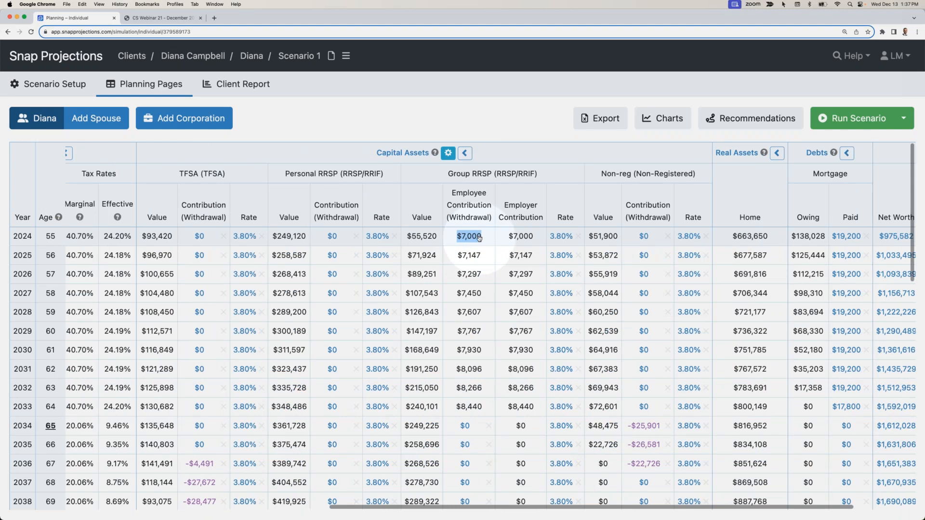
{"action": "scroll", "coordinate": [475, 237], "scroll_direction": "right", "scroll_amount": 4}
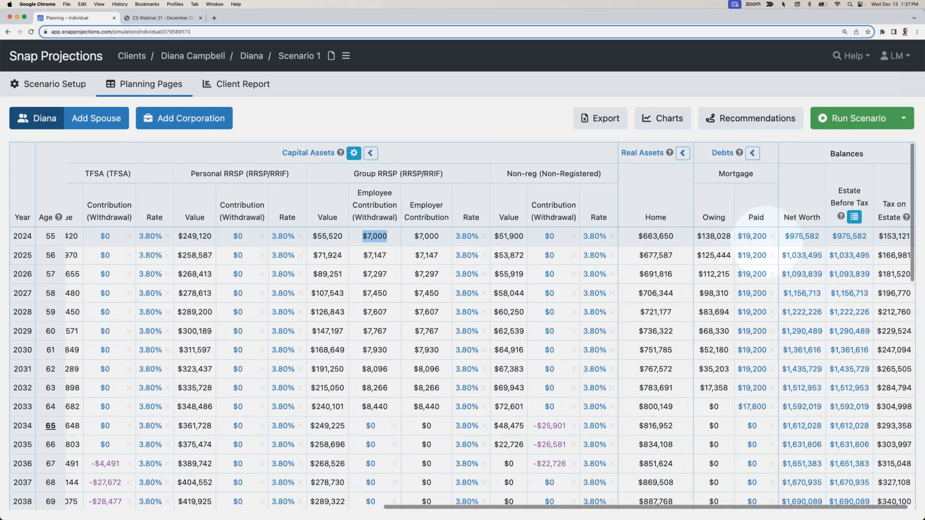
{"action": "scroll", "coordinate": [759, 241], "scroll_direction": "left", "scroll_amount": 20}
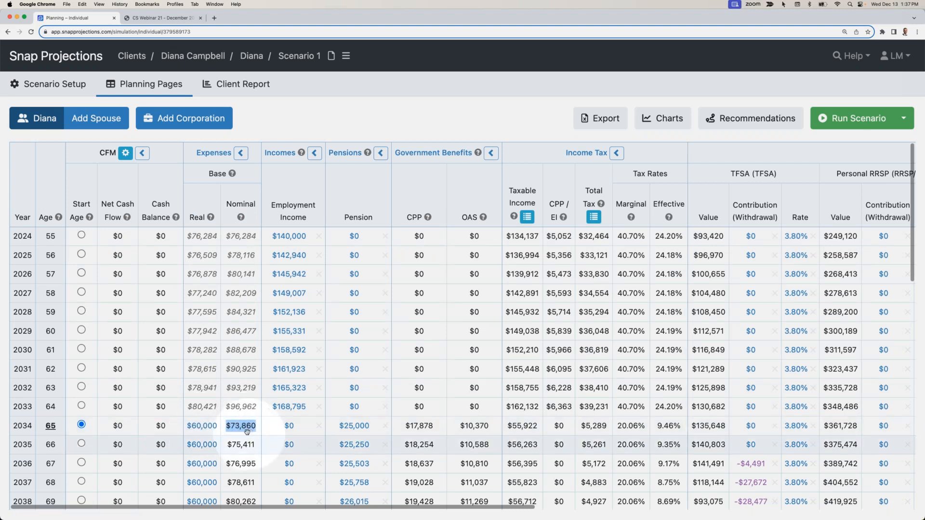
- Review the yearly expenses, net cash flow and cash balance from age 65 through age 100
{"action": "scroll", "coordinate": [245, 431], "scroll_direction": "down", "scroll_amount": 2}
{"action": "scroll", "coordinate": [247, 431], "scroll_direction": "down", "scroll_amount": 10}
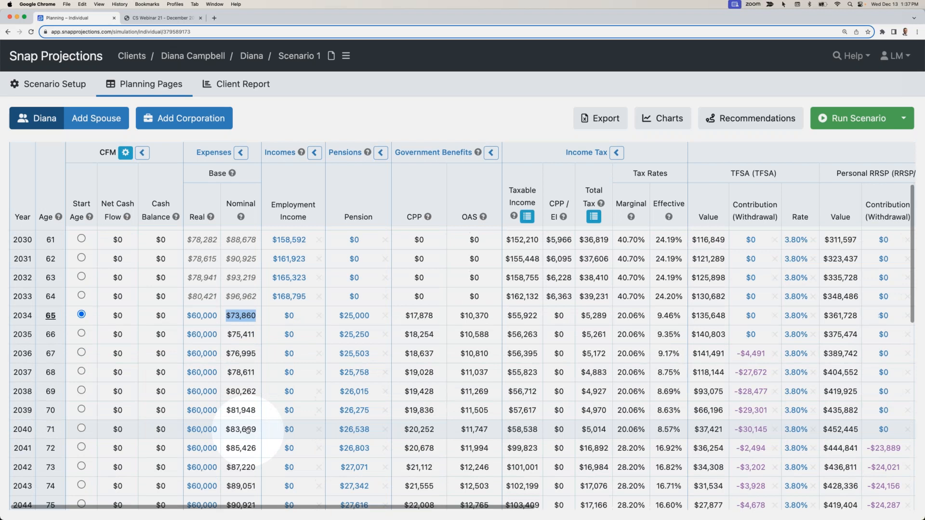
{"action": "scroll", "coordinate": [248, 432], "scroll_direction": "down", "scroll_amount": 8}
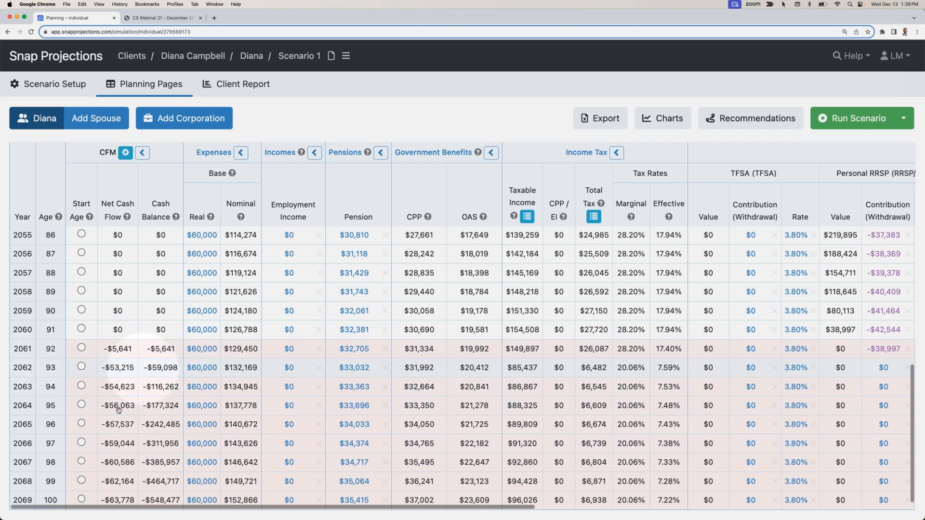
{"action": "scroll", "coordinate": [177, 376], "scroll_direction": "up", "scroll_amount": 15}
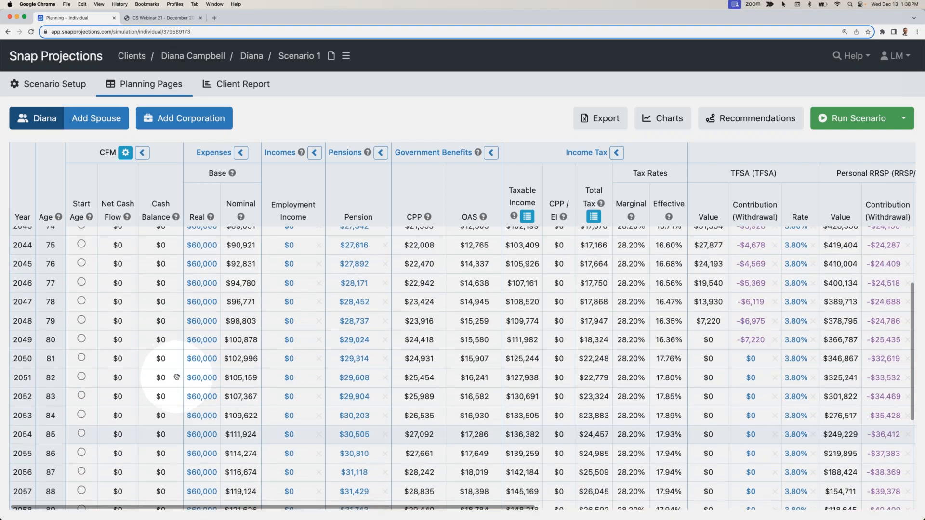
- Examine the retirement withdrawals from the TFSA, Personal RRSP, Group RRSP and non-registered accounts through the final years
{"action": "scroll", "coordinate": [177, 377], "scroll_direction": "right", "scroll_amount": 10}
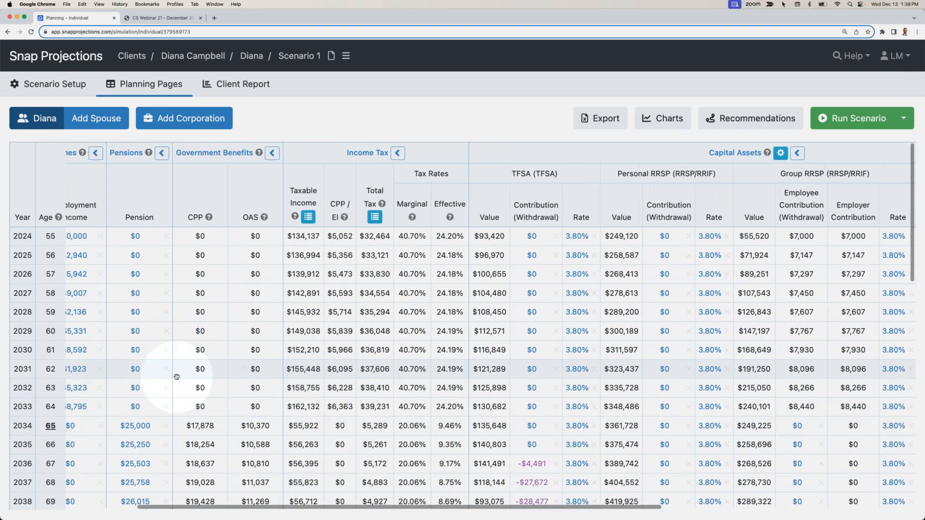
{"action": "scroll", "coordinate": [176, 377], "scroll_direction": "right", "scroll_amount": 2}
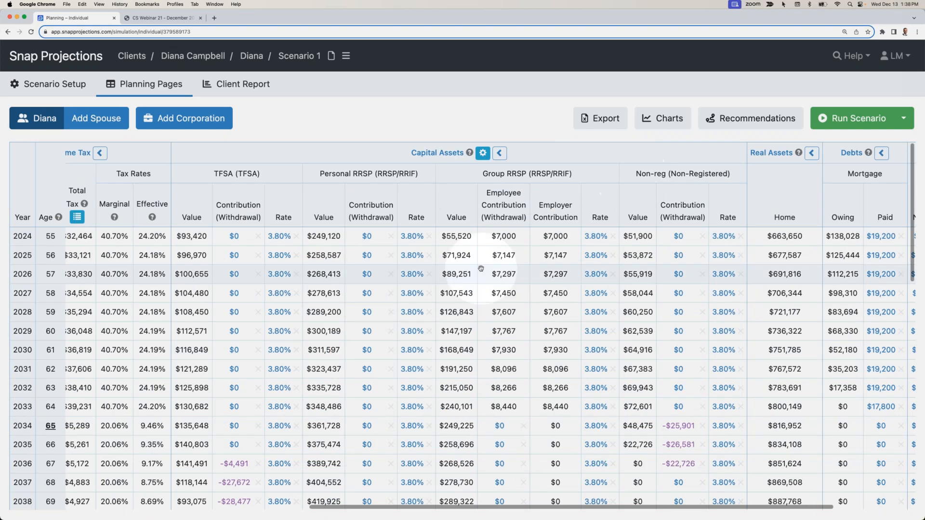
{"action": "scroll", "coordinate": [471, 264], "scroll_direction": "down", "scroll_amount": 2}
{"action": "scroll", "coordinate": [471, 264], "scroll_direction": "down", "scroll_amount": 12}
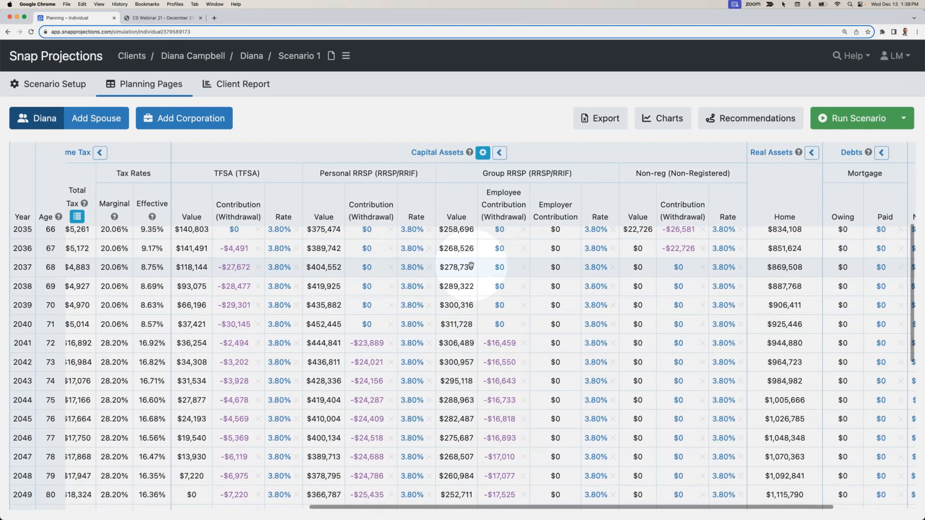
{"action": "scroll", "coordinate": [471, 264], "scroll_direction": "down", "scroll_amount": 9}
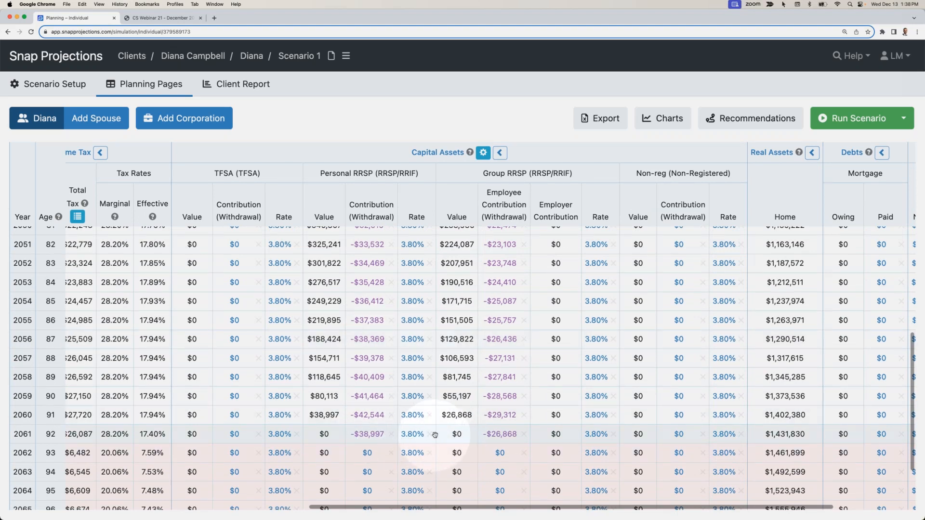
{"action": "scroll", "coordinate": [435, 435], "scroll_direction": "up", "scroll_amount": 10}
- Review the 2034 government benefits and the cash balance at age 100
{"action": "scroll", "coordinate": [435, 435], "scroll_direction": "left", "scroll_amount": 6}
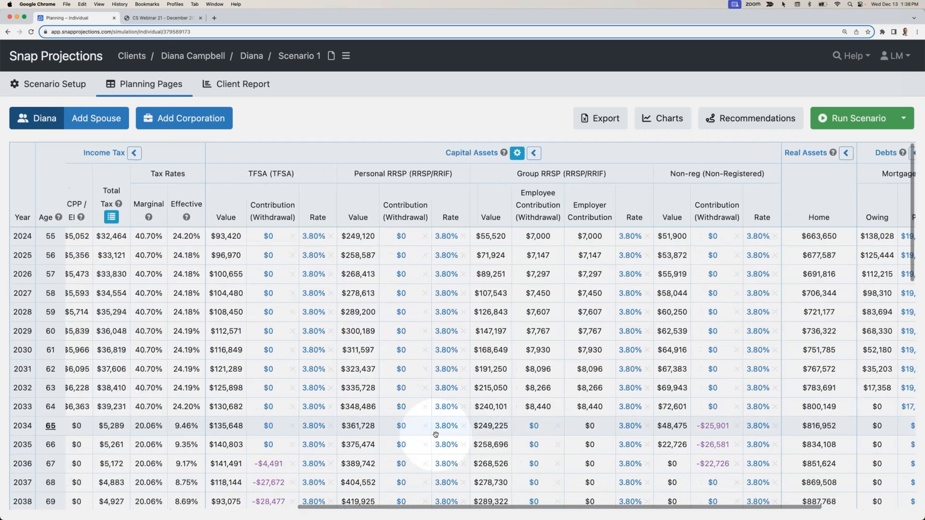
{"action": "scroll", "coordinate": [436, 435], "scroll_direction": "left", "scroll_amount": 3}
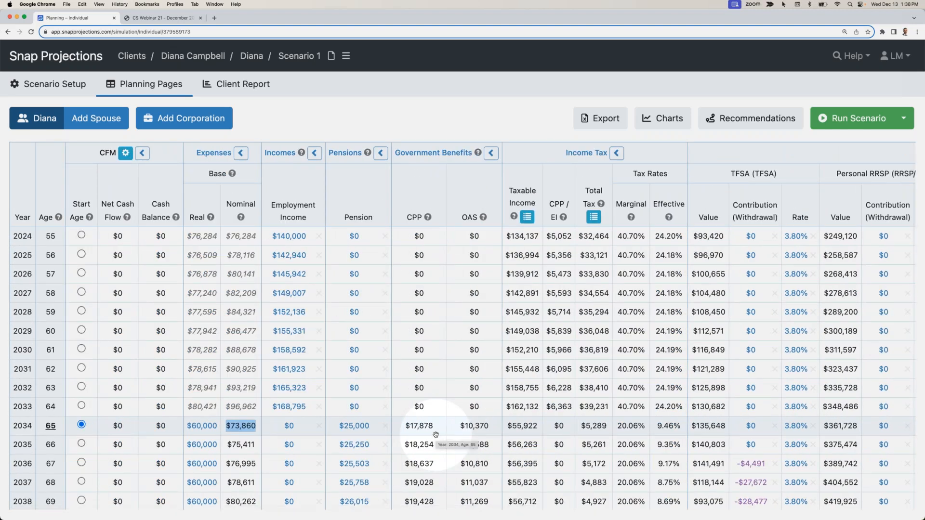
{"action": "double_click", "coordinate": [432, 426]}
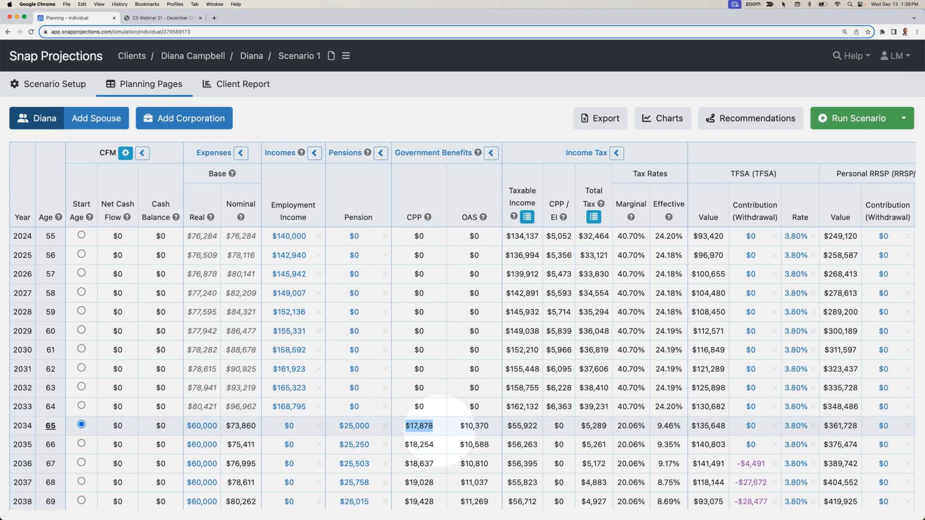
{"action": "scroll", "coordinate": [435, 426], "scroll_direction": "down", "scroll_amount": 15}
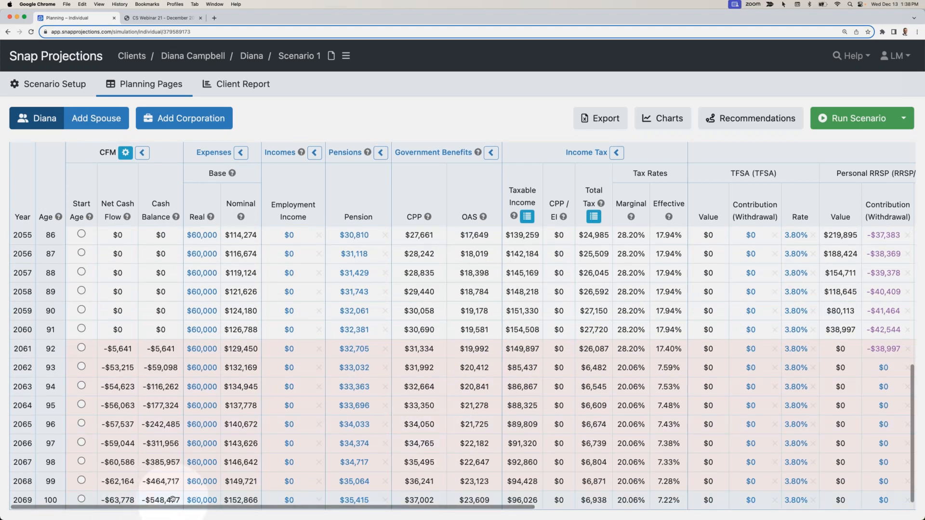
{"action": "scroll", "coordinate": [477, 347], "scroll_direction": "up", "scroll_amount": 15}
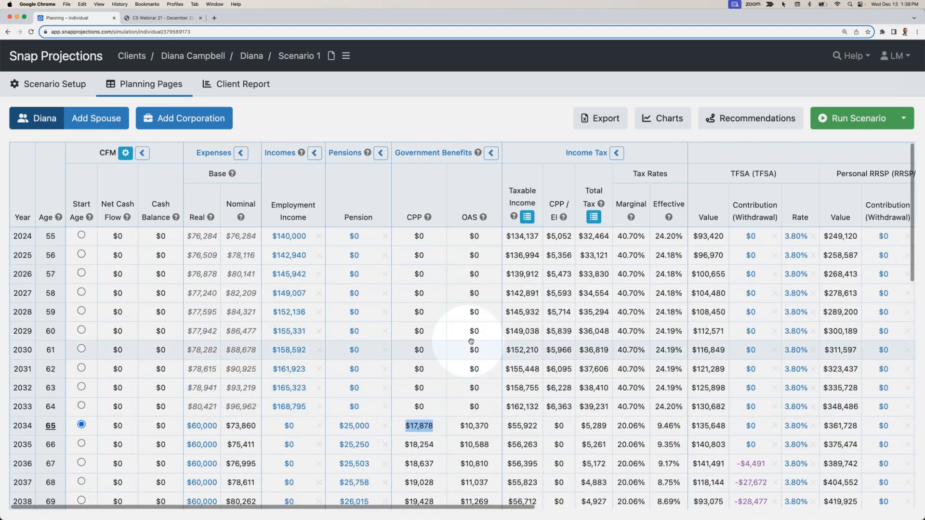
{"action": "double_click", "coordinate": [474, 331]}
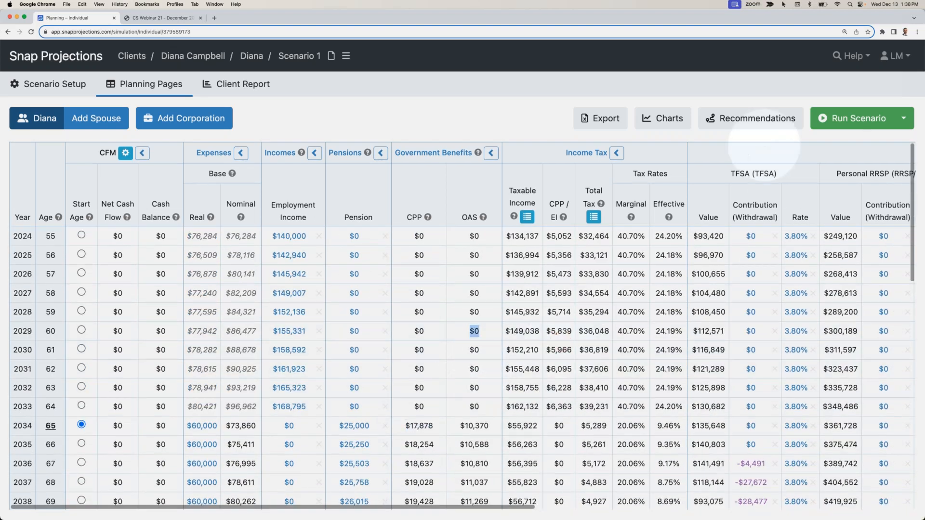
- Open the scenario's recommendations and examine the retirement goal's age, spending, status and shortfall
{"action": "left_click", "coordinate": [752, 123]}
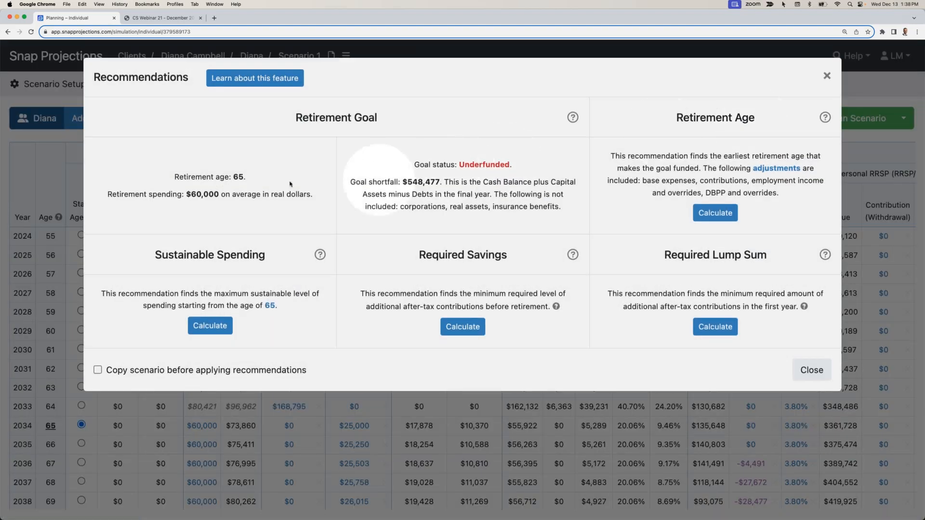
{"action": "double_click", "coordinate": [238, 177]}
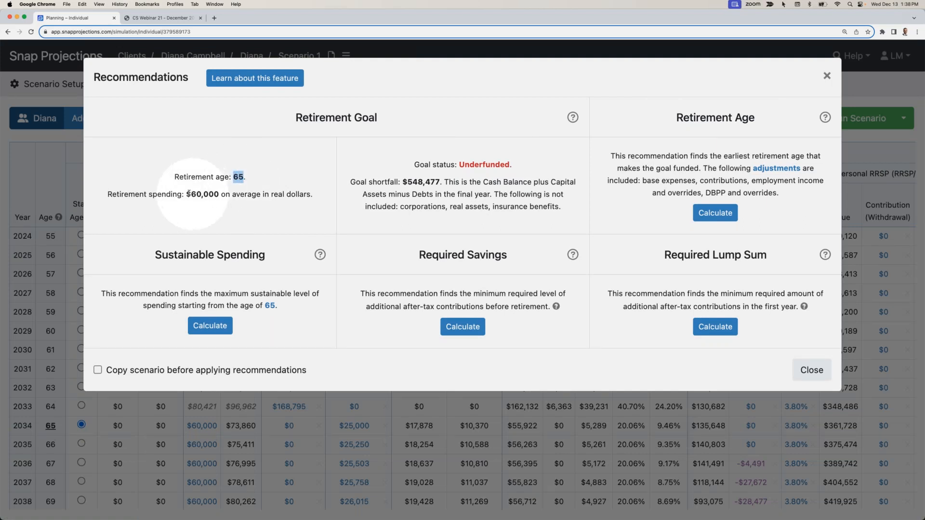
{"action": "left_click_drag", "start_coordinate": [187, 194], "coordinate": [214, 193]}
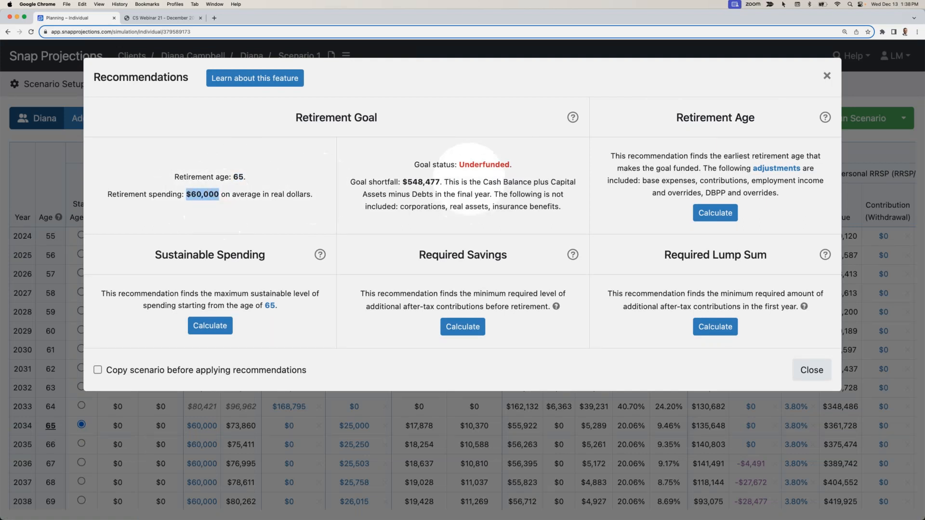
{"action": "double_click", "coordinate": [496, 170]}
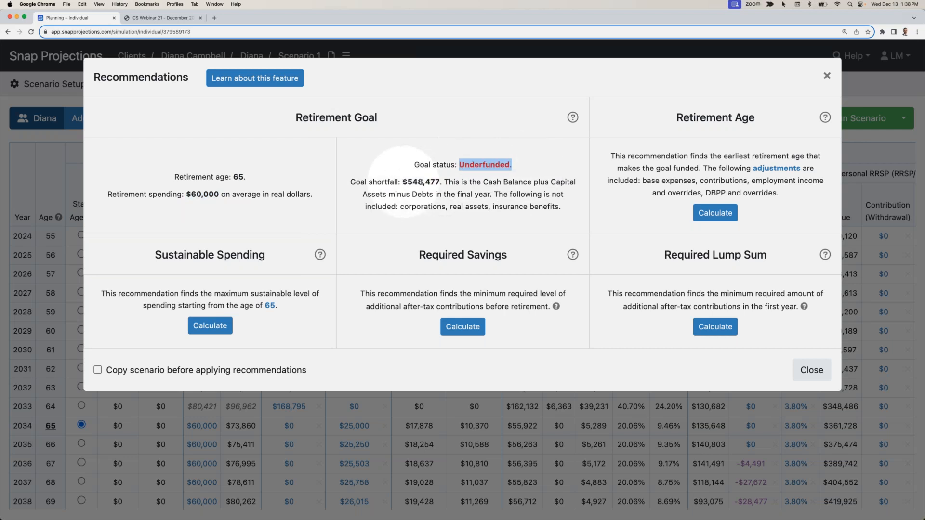
{"action": "double_click", "coordinate": [433, 182]}
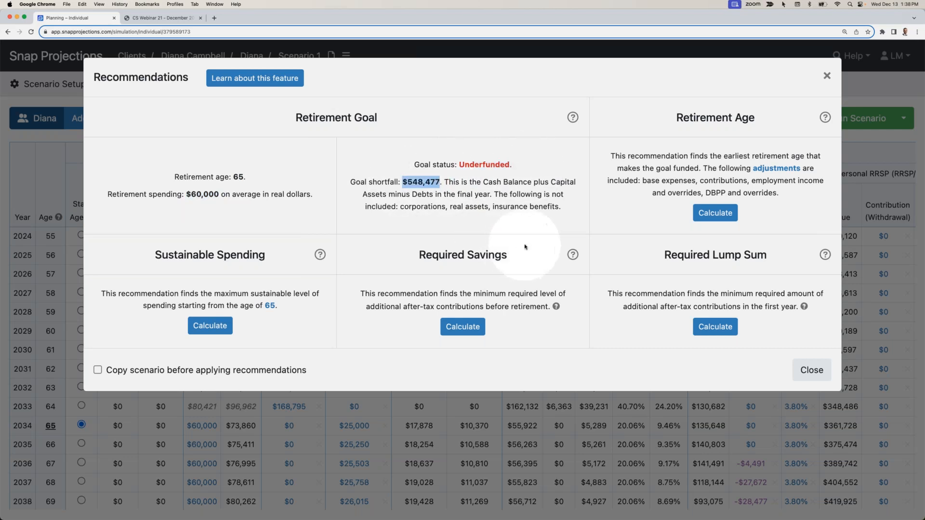
- Calculate the Retirement Age and Required Savings recommendations and examine the additional and total savings before and after tax
{"action": "left_click", "coordinate": [717, 213]}
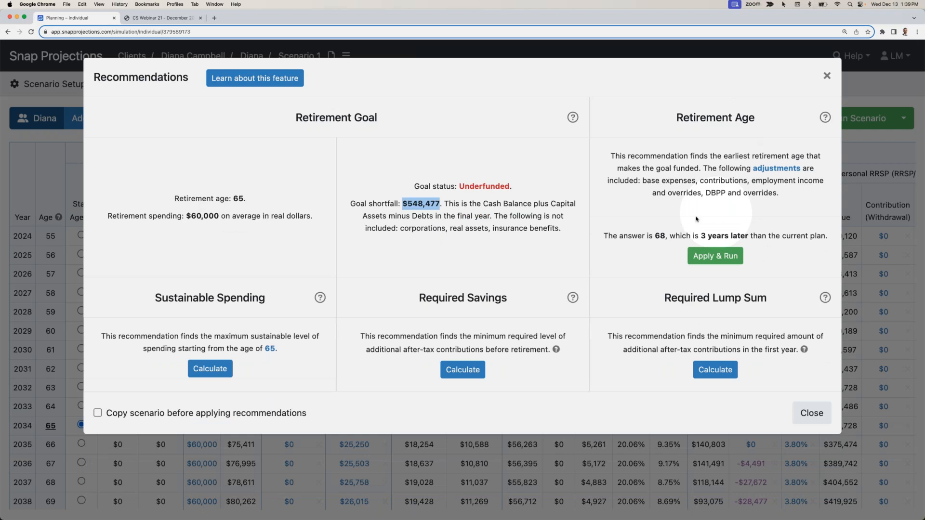
{"action": "double_click", "coordinate": [660, 236]}
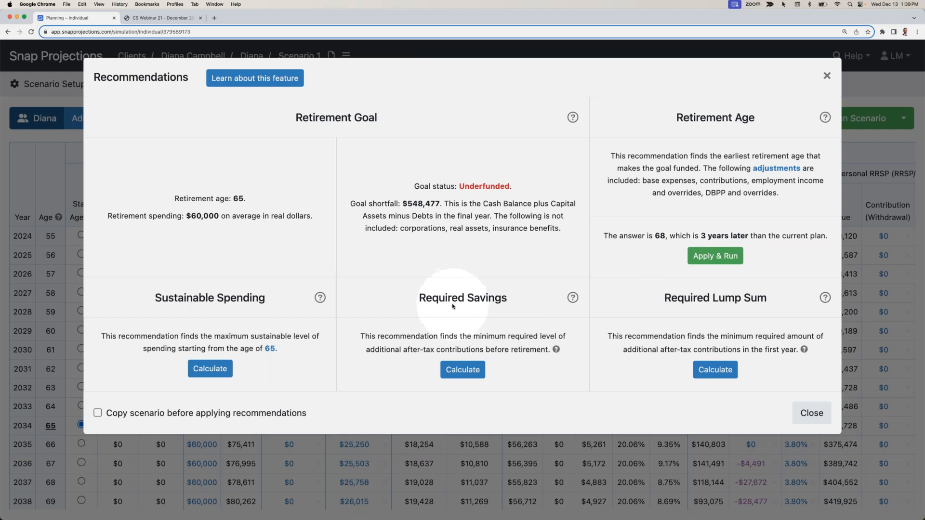
{"action": "left_click", "coordinate": [462, 370]}
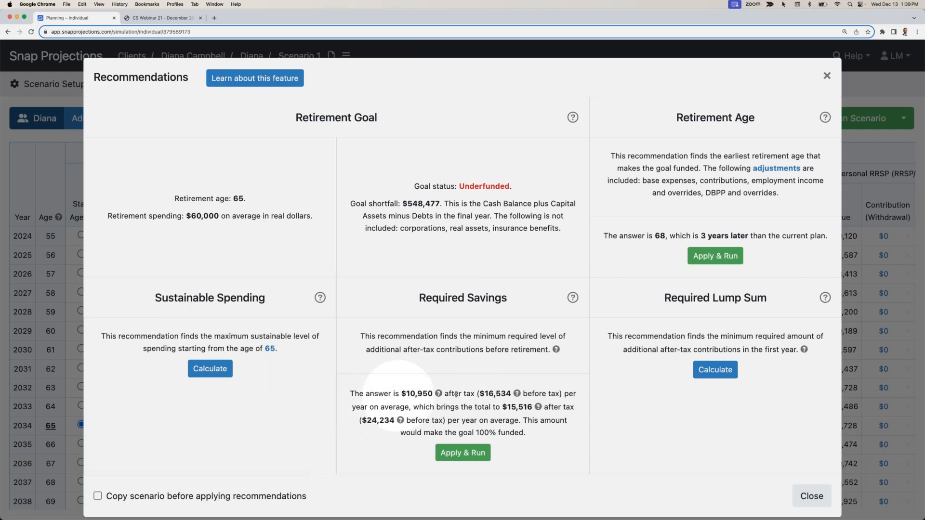
{"action": "left_click_drag", "start_coordinate": [484, 394], "coordinate": [512, 394]}
{"action": "scroll", "coordinate": [506, 380], "scroll_direction": "down", "scroll_amount": 1}
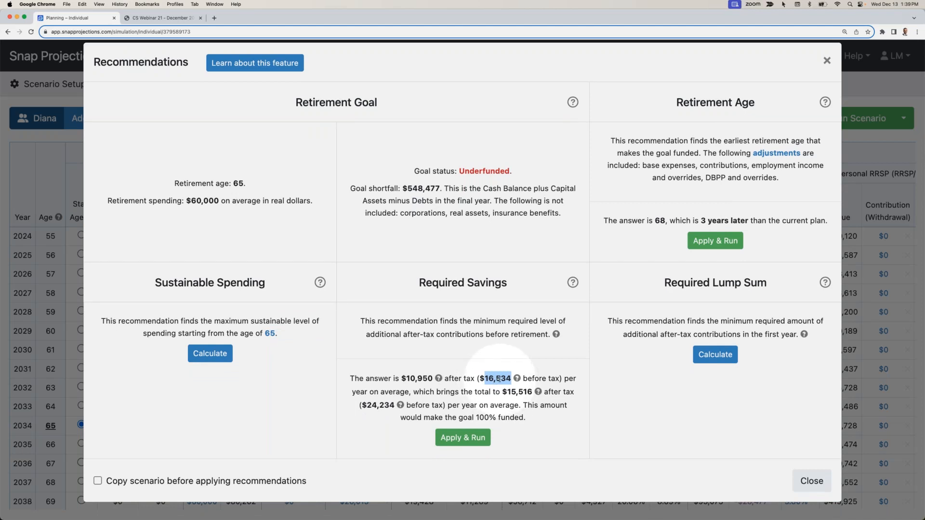
{"action": "left_click_drag", "start_coordinate": [432, 378], "coordinate": [401, 379]}
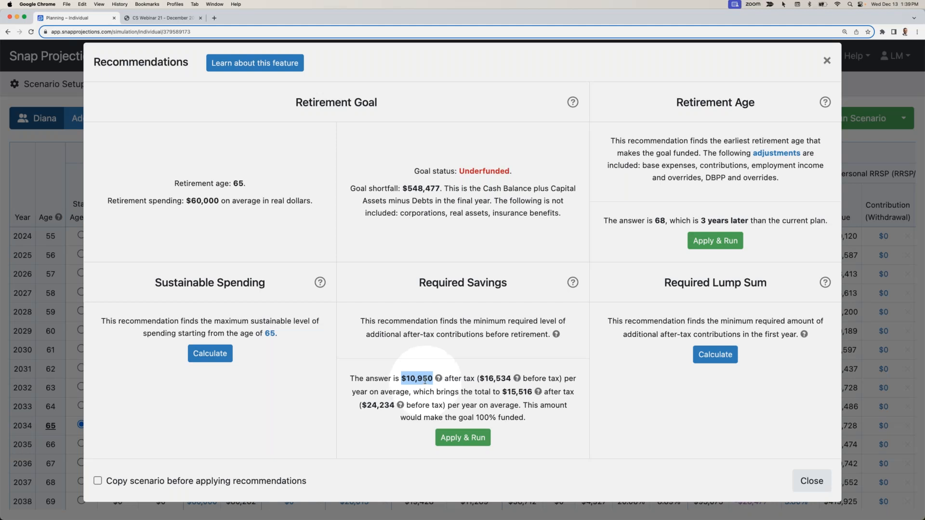
{"action": "left_click_drag", "start_coordinate": [394, 405], "coordinate": [363, 408]}
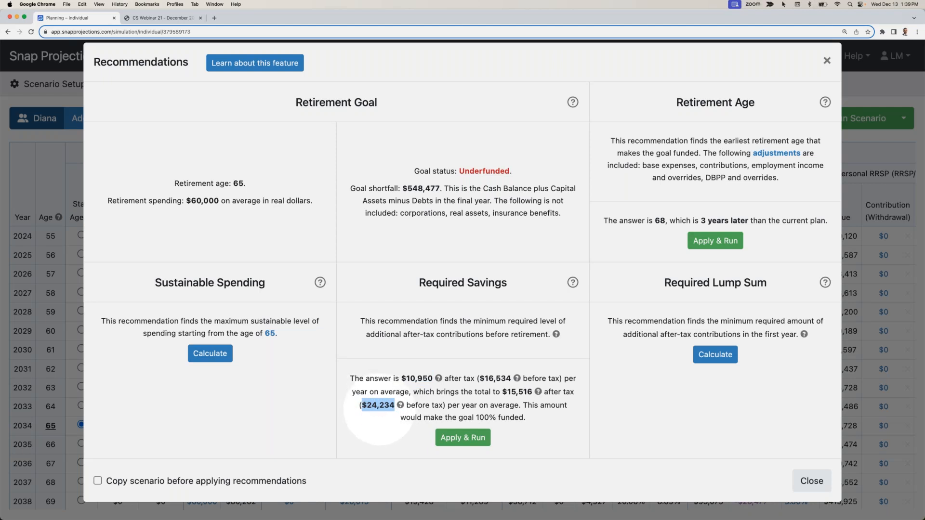
{"action": "left_click_drag", "start_coordinate": [534, 393], "coordinate": [506, 394]}
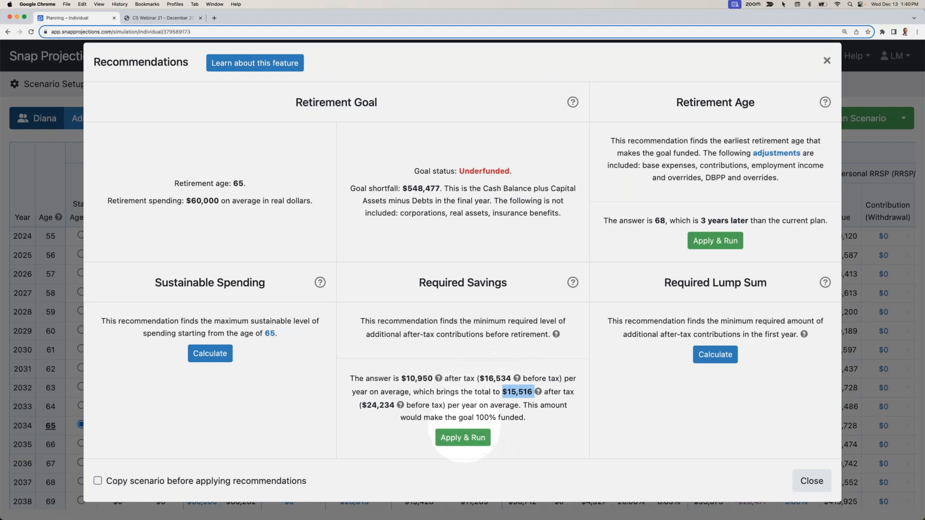
- Apply and run the Required Savings recommendation, and review the resulting CFM savings and Personal RRSP contributions
{"action": "left_click", "coordinate": [464, 437]}
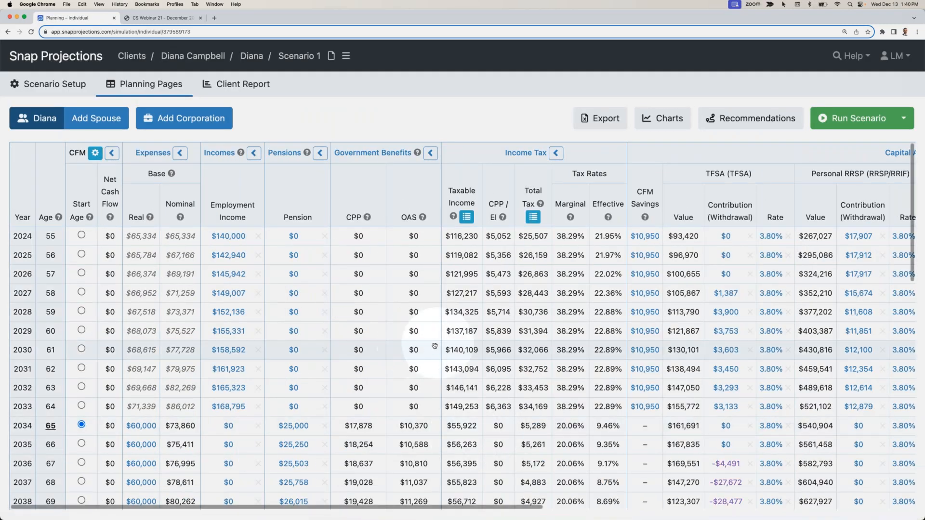
{"action": "scroll", "coordinate": [484, 320], "scroll_direction": "right", "scroll_amount": 5}
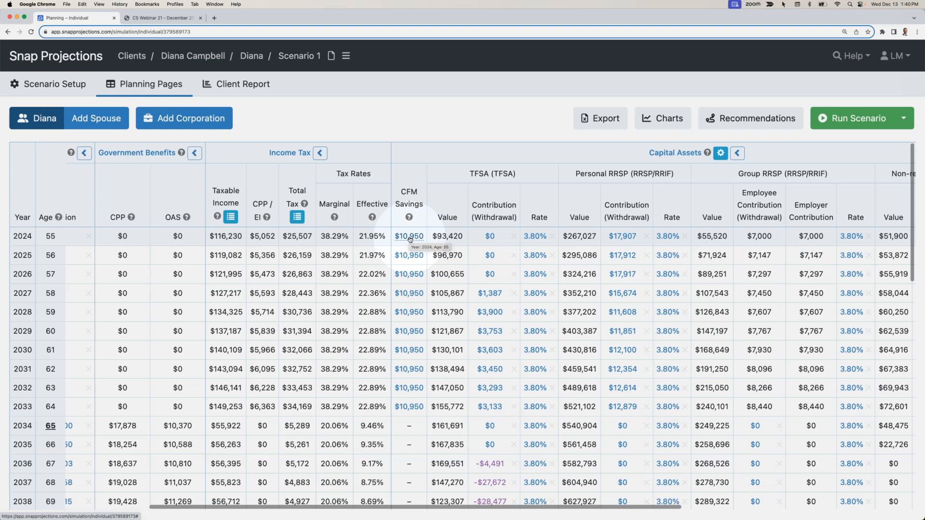
{"action": "scroll", "coordinate": [409, 239], "scroll_direction": "right", "scroll_amount": 3}
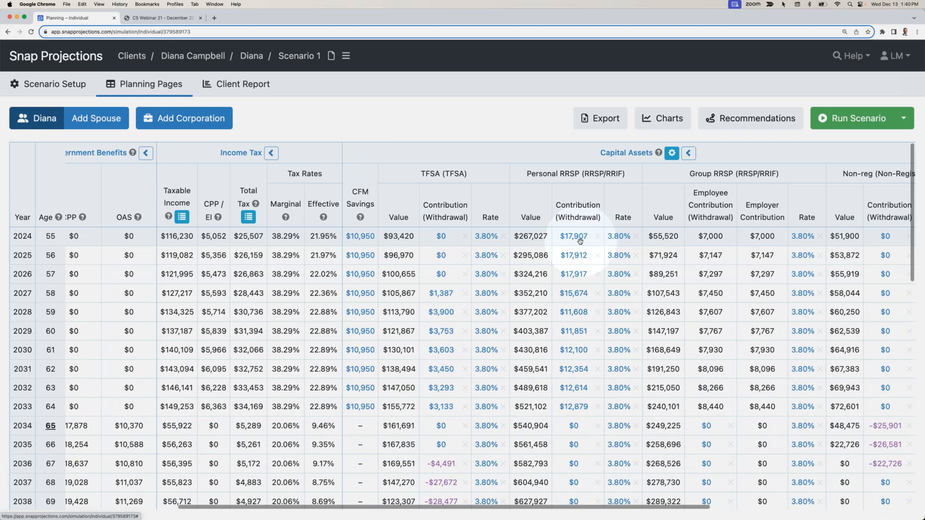
{"action": "mouse_move", "coordinate": [574, 272]}
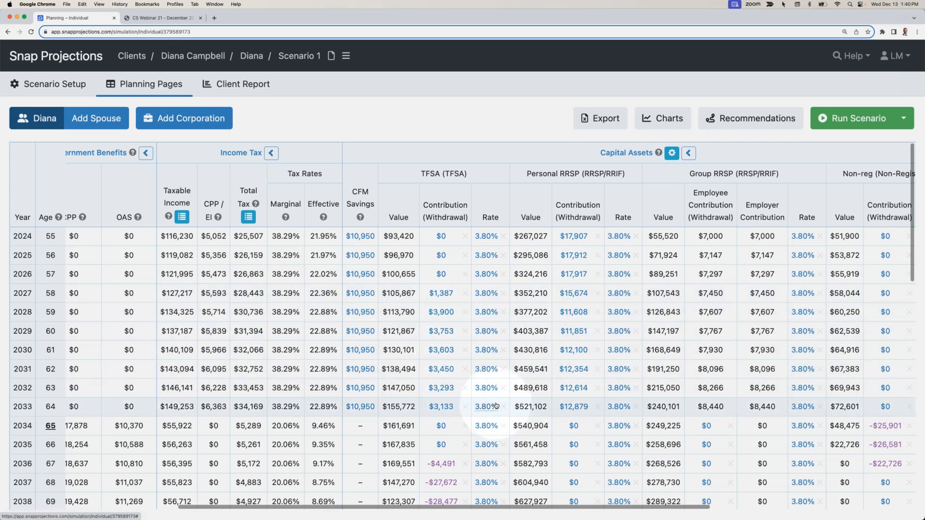
- Examine the nominal base expenses from 2024 up to retirement age 65 in the updated projection
{"action": "scroll", "coordinate": [495, 406], "scroll_direction": "left", "scroll_amount": 10}
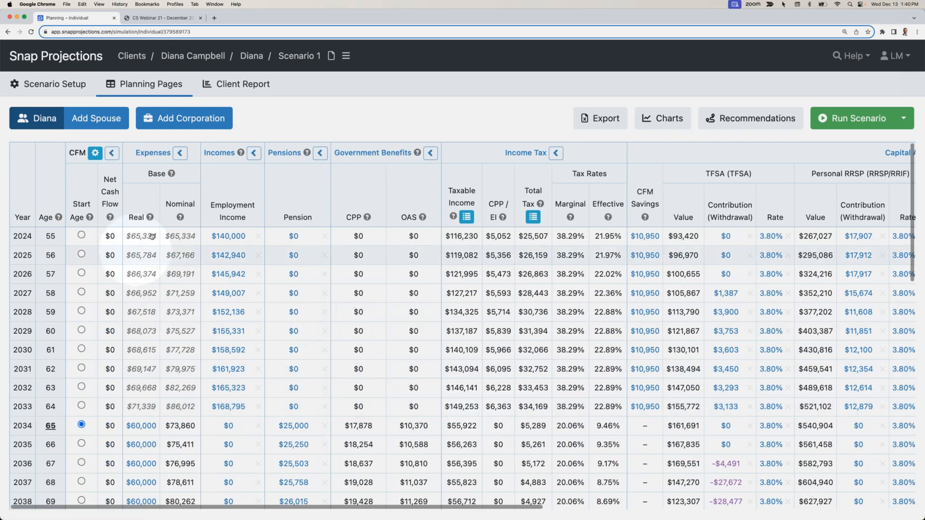
{"action": "left_click", "coordinate": [180, 236]}
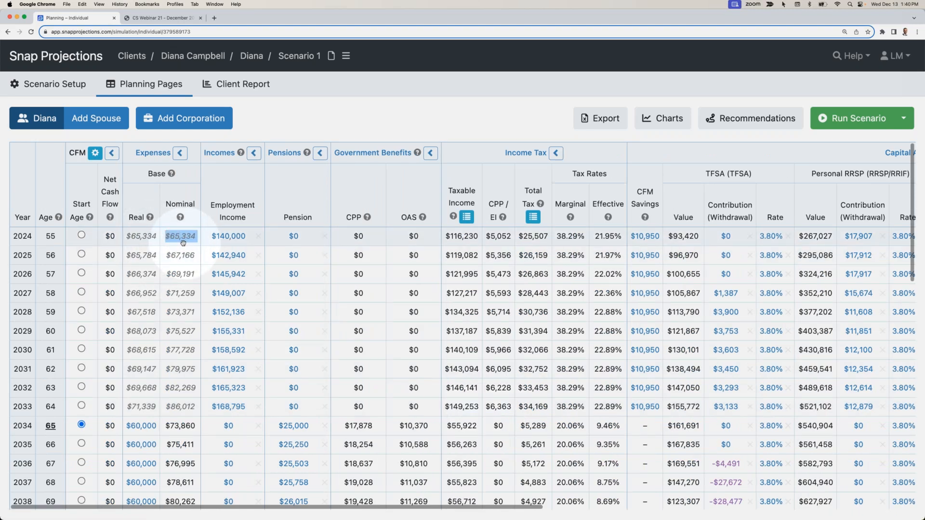
{"action": "key", "text": "Down"}
{"action": "scroll", "coordinate": [111, 385], "scroll_direction": "down", "scroll_amount": 1}
{"action": "mouse_move", "coordinate": [55, 423]}
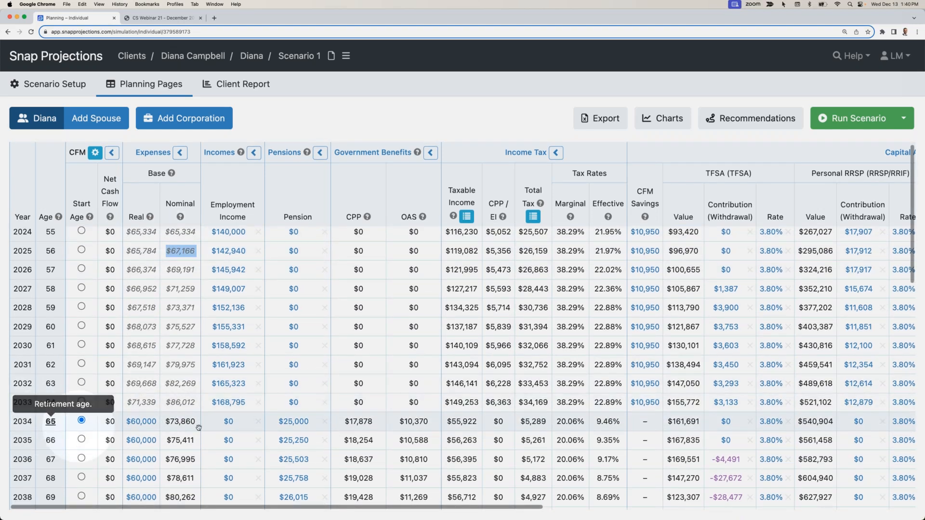
- Examine the nominal base expenses from retirement age 65 to age 100 and the capital asset balances and contributions over those years
{"action": "left_click", "coordinate": [184, 423]}
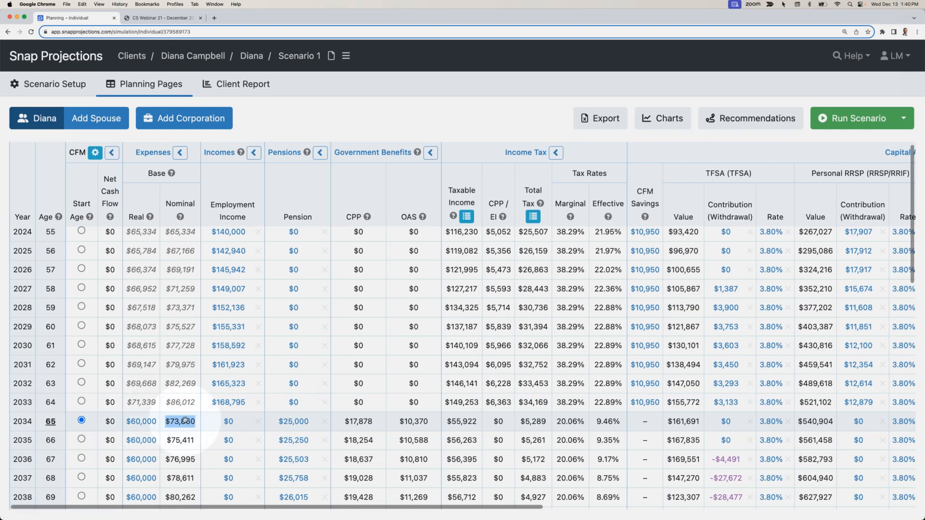
{"action": "scroll", "coordinate": [184, 420], "scroll_direction": "down", "scroll_amount": 15}
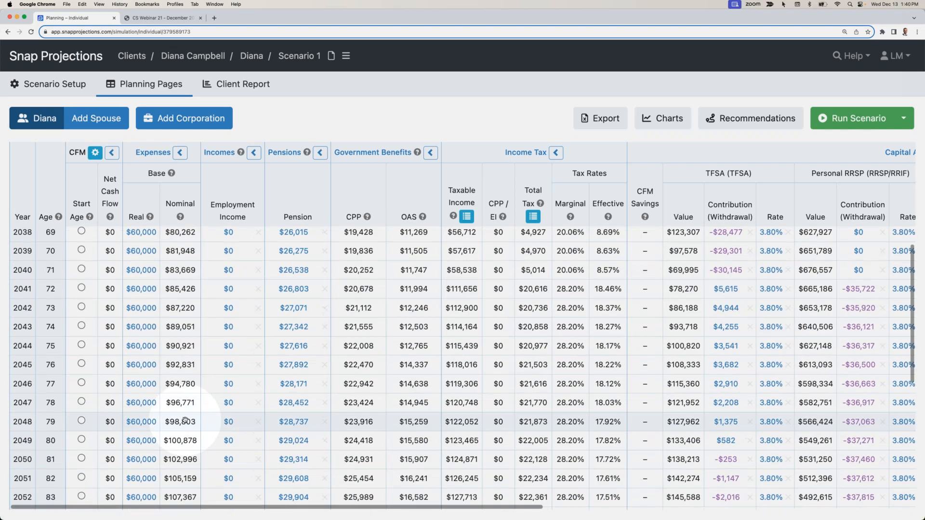
{"action": "scroll", "coordinate": [184, 420], "scroll_direction": "down", "scroll_amount": 10}
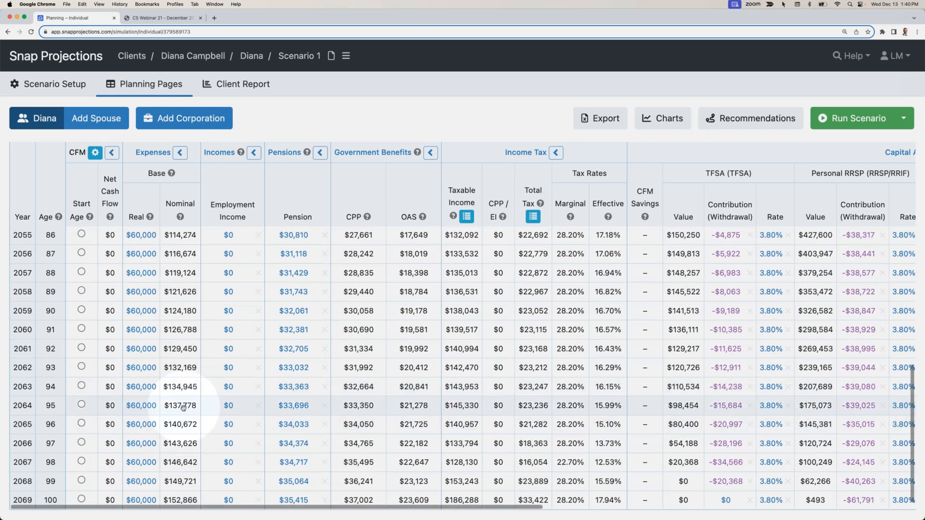
{"action": "scroll", "coordinate": [178, 429], "scroll_direction": "right", "scroll_amount": 1}
{"action": "scroll", "coordinate": [179, 428], "scroll_direction": "right", "scroll_amount": 10}
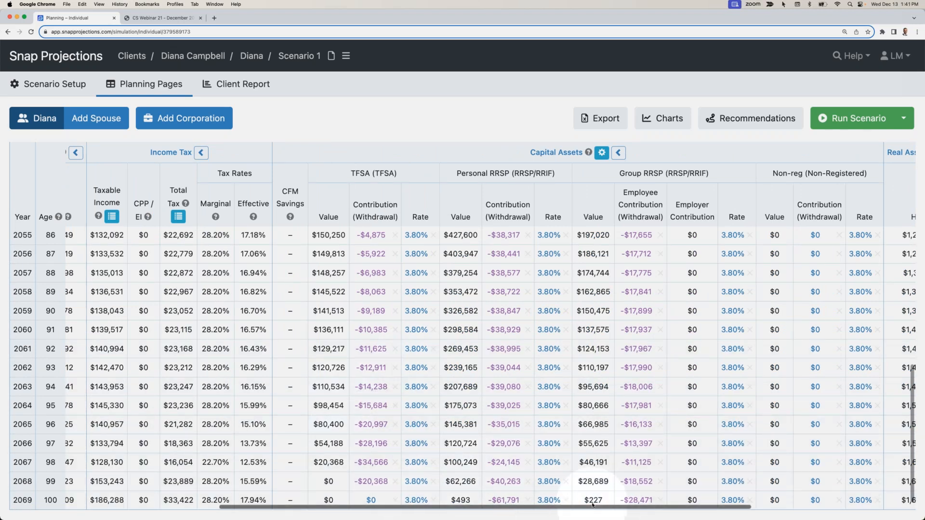
{"action": "scroll", "coordinate": [592, 484], "scroll_direction": "up", "scroll_amount": 10}
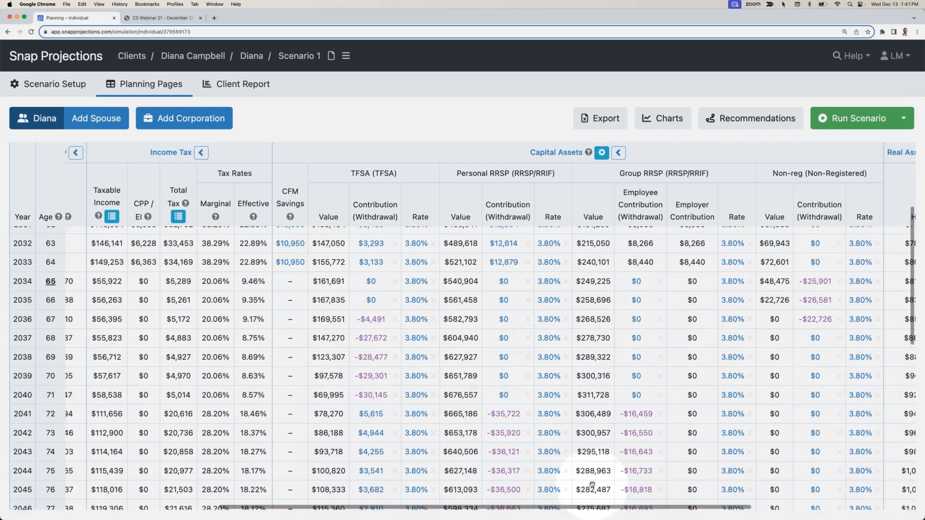
{"action": "scroll", "coordinate": [592, 484], "scroll_direction": "left", "scroll_amount": 10}
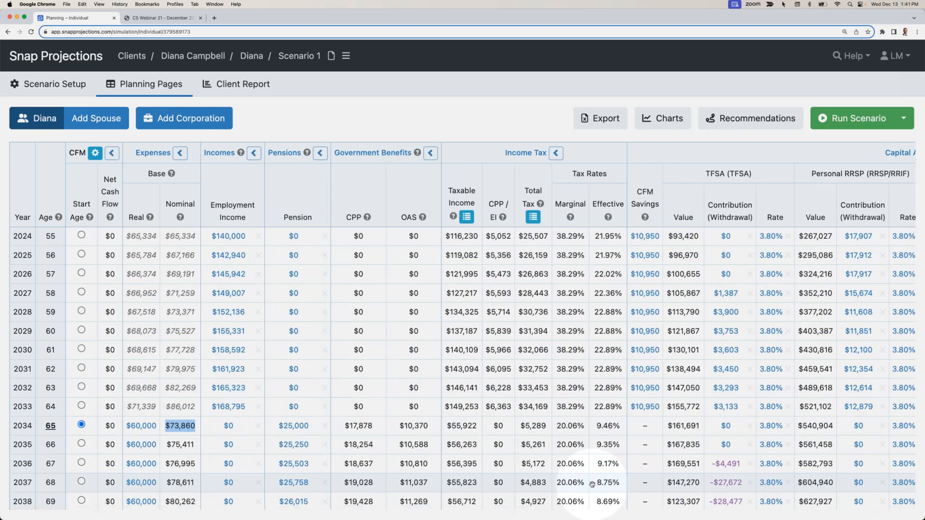
{"action": "scroll", "coordinate": [593, 484], "scroll_direction": "right", "scroll_amount": 10}
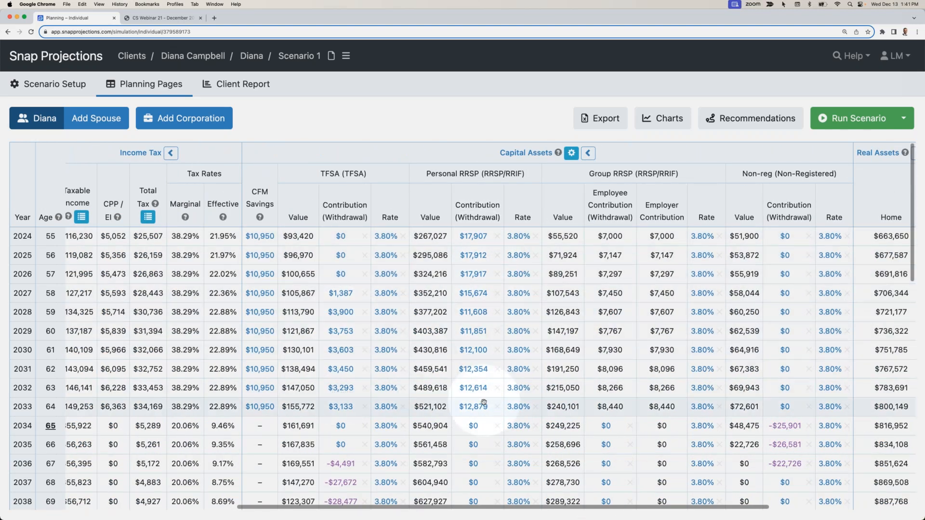
{"action": "mouse_move", "coordinate": [484, 404]}
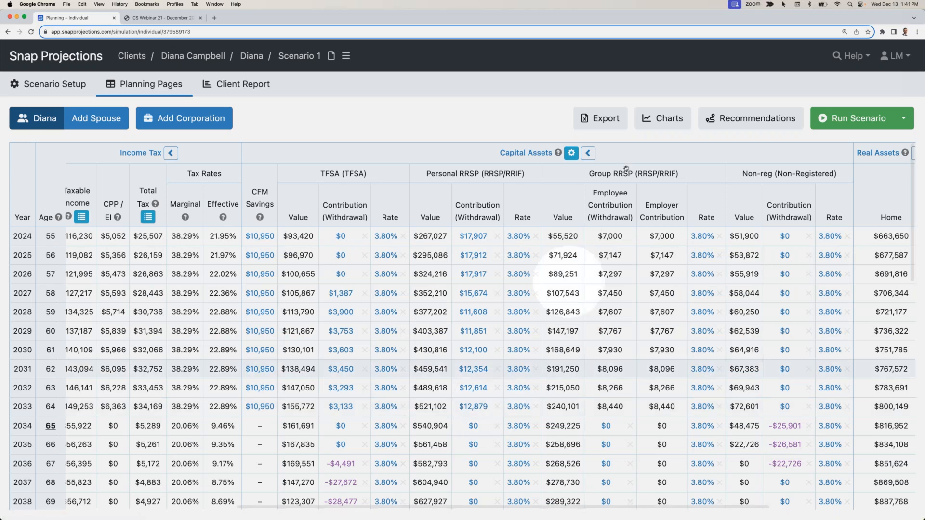
- Review the scenario's Cash Outflows, Cash Inflows and Net Worth charts
{"action": "left_click", "coordinate": [656, 119]}
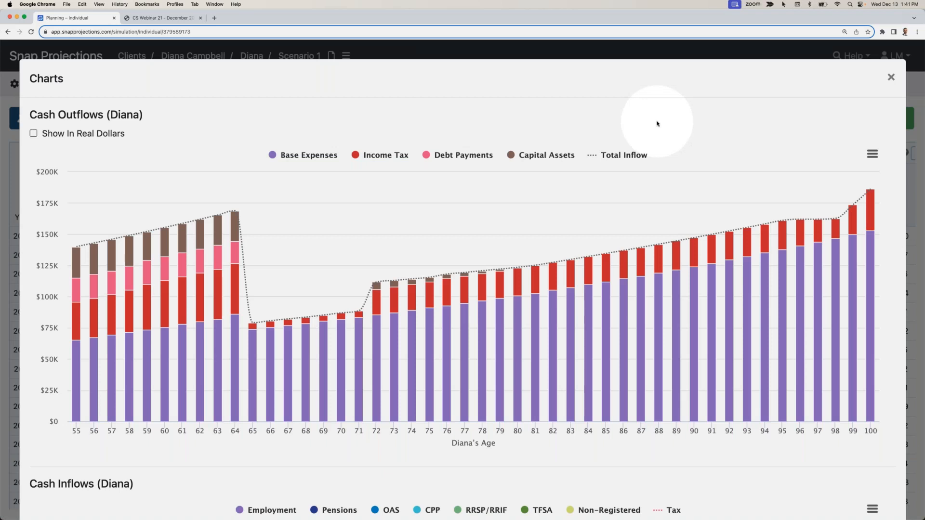
{"action": "scroll", "coordinate": [643, 127], "scroll_direction": "down", "scroll_amount": 10}
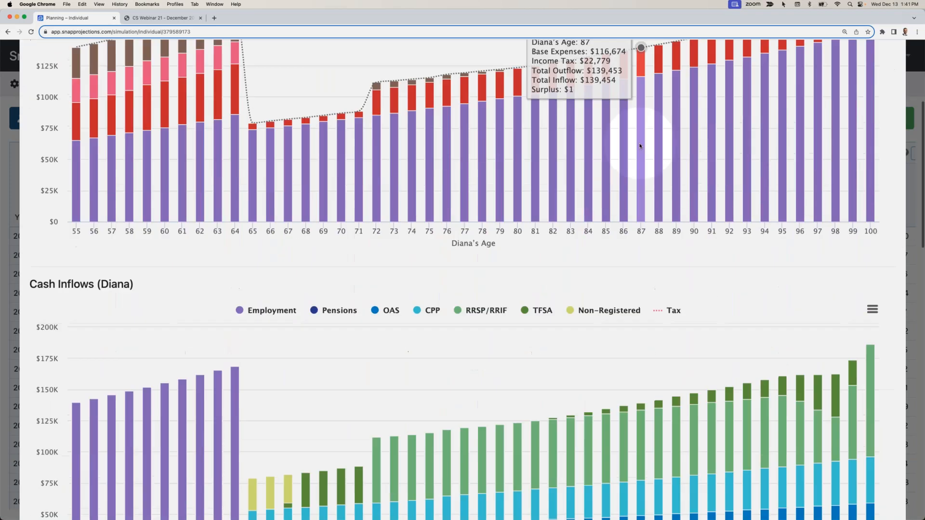
{"action": "scroll", "coordinate": [640, 145], "scroll_direction": "down", "scroll_amount": 9}
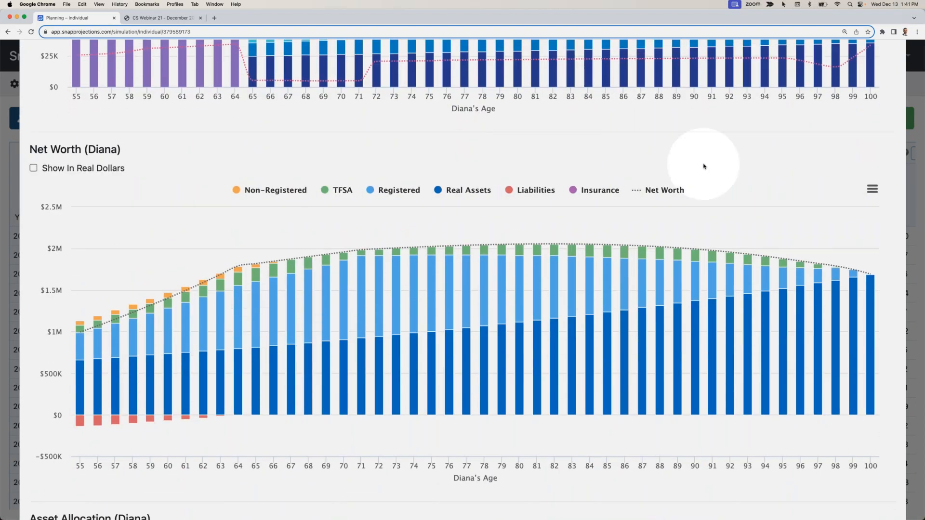
{"action": "scroll", "coordinate": [704, 165], "scroll_direction": "up", "scroll_amount": 19}
{"action": "left_click", "coordinate": [889, 78]}
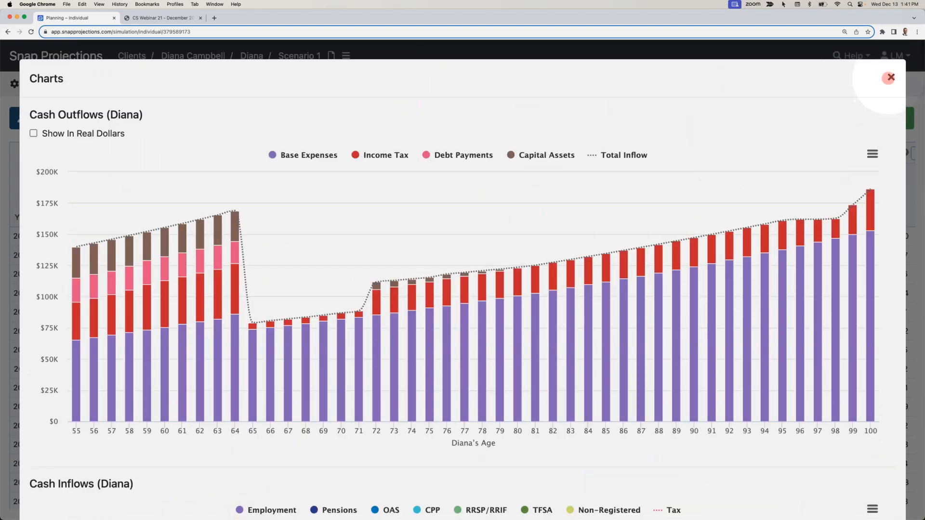
- View the client report editor, and check the retirement goal's status in the scenario's recommendations
{"action": "left_click", "coordinate": [240, 85]}
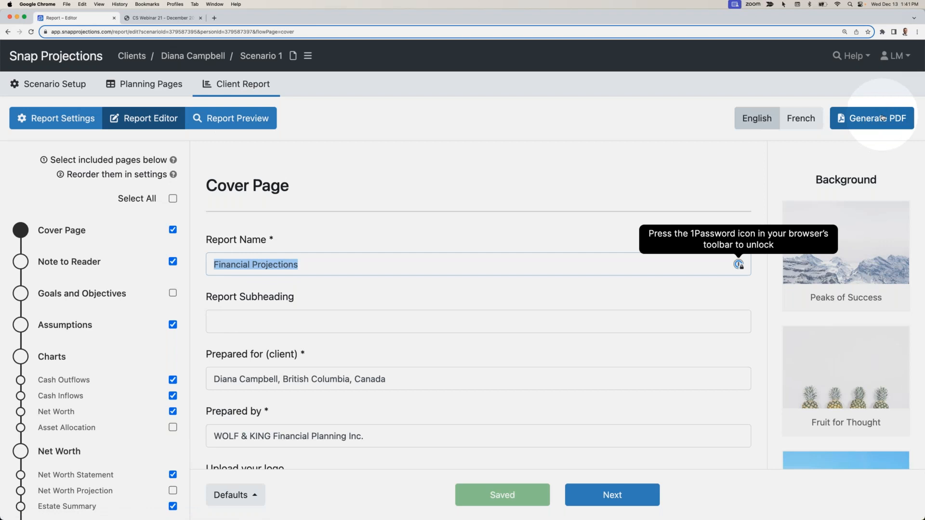
{"action": "left_click", "coordinate": [173, 85]}
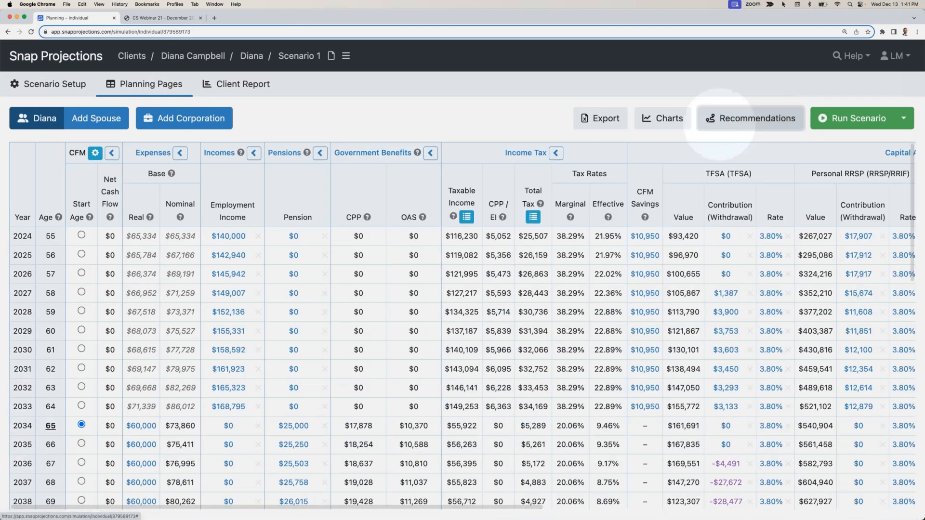
{"action": "left_click", "coordinate": [752, 118]}
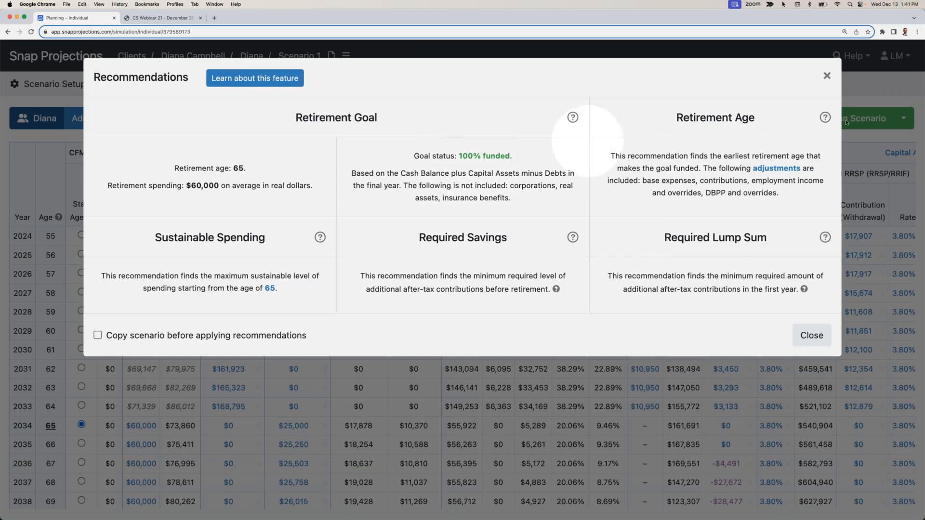
{"action": "left_click", "coordinate": [827, 76]}
{"action": "left_click", "coordinate": [293, 116]}
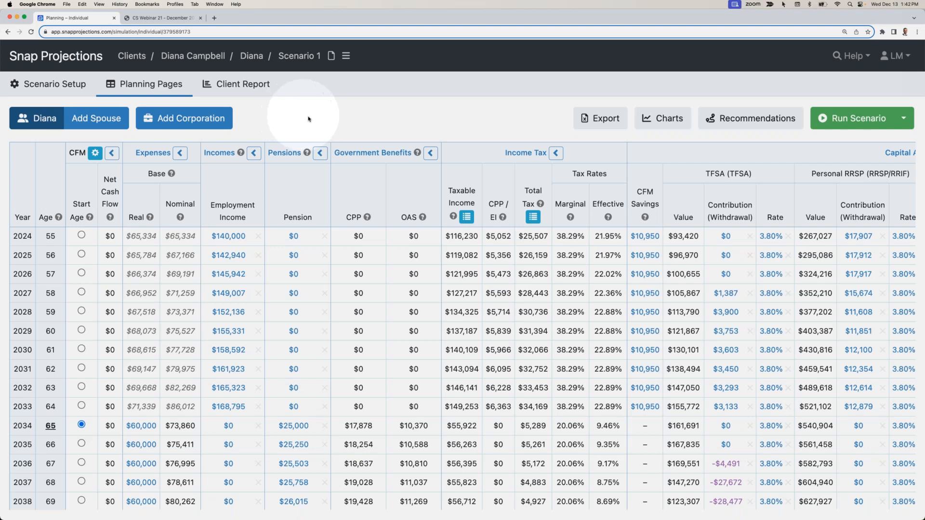
{"action": "scroll", "coordinate": [337, 260], "scroll_direction": "right", "scroll_amount": 1}
{"action": "scroll", "coordinate": [365, 256], "scroll_direction": "right", "scroll_amount": 5}
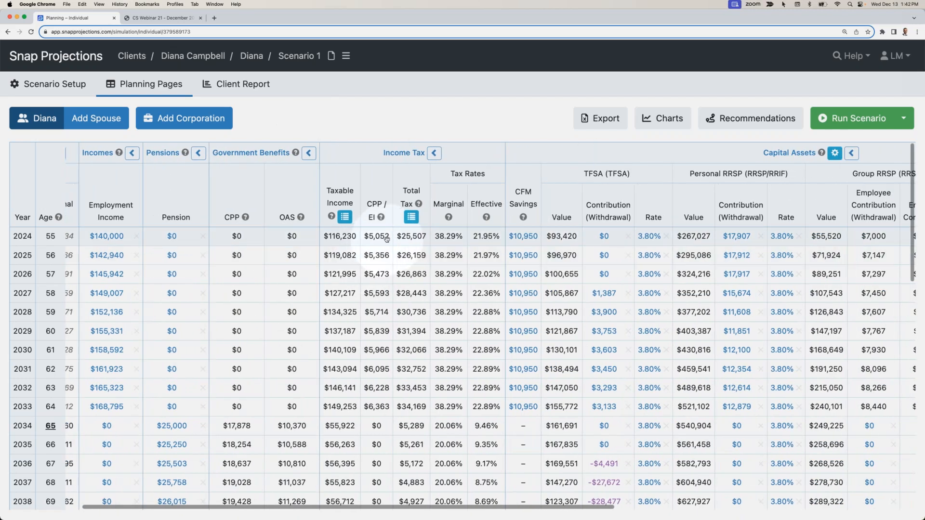
{"action": "scroll", "coordinate": [386, 239], "scroll_direction": "right", "scroll_amount": 2}
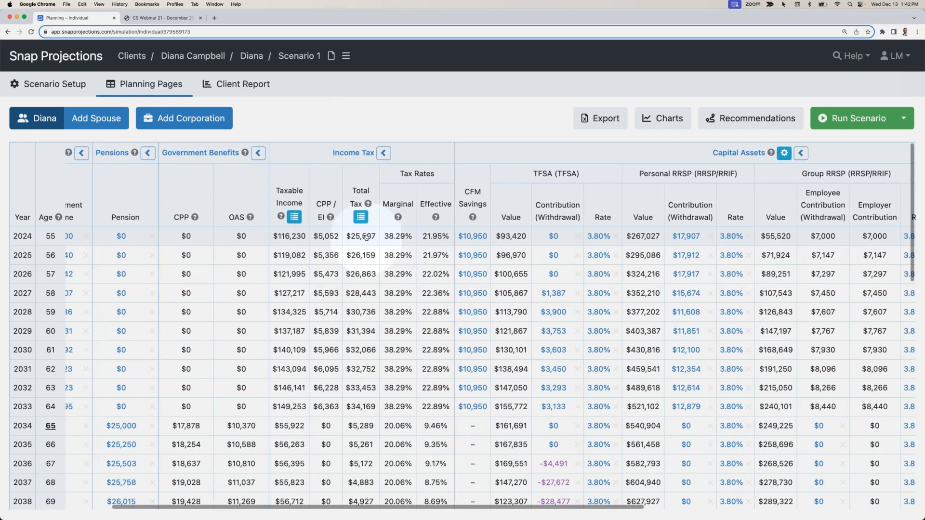
{"action": "scroll", "coordinate": [366, 236], "scroll_direction": "right", "scroll_amount": 3}
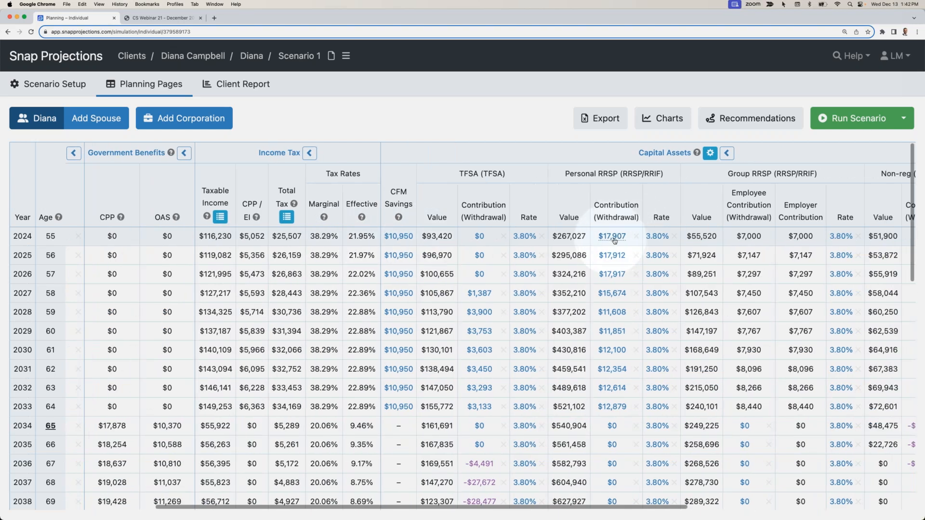
{"action": "mouse_move", "coordinate": [611, 239]}
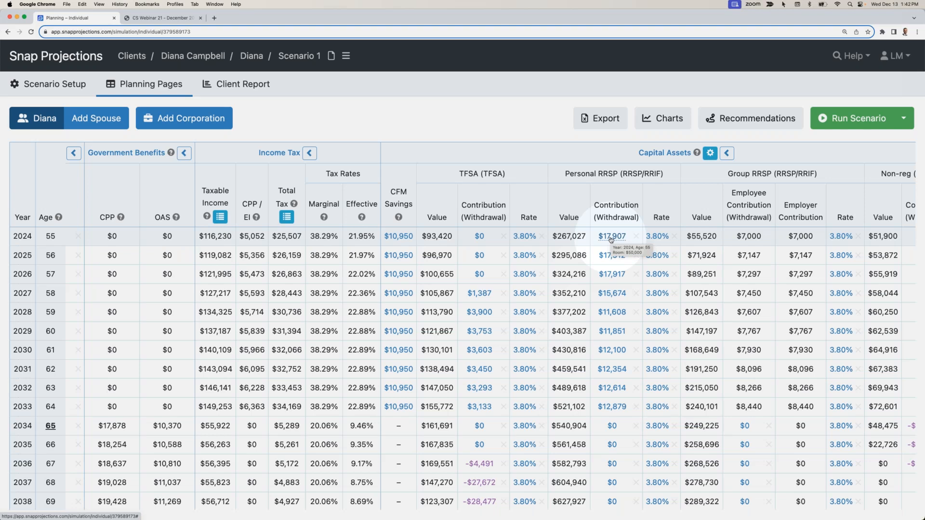
{"action": "left_click", "coordinate": [612, 238]}
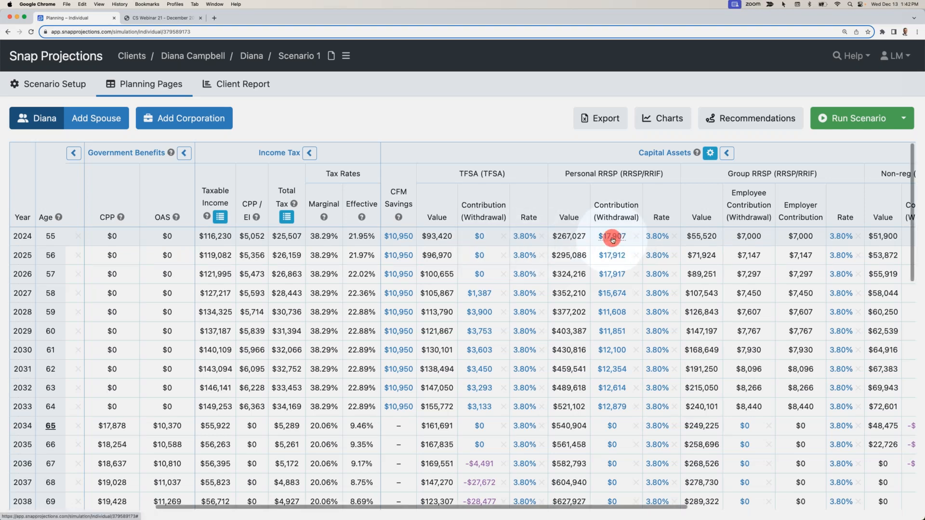
{"action": "type", "text": "0"}
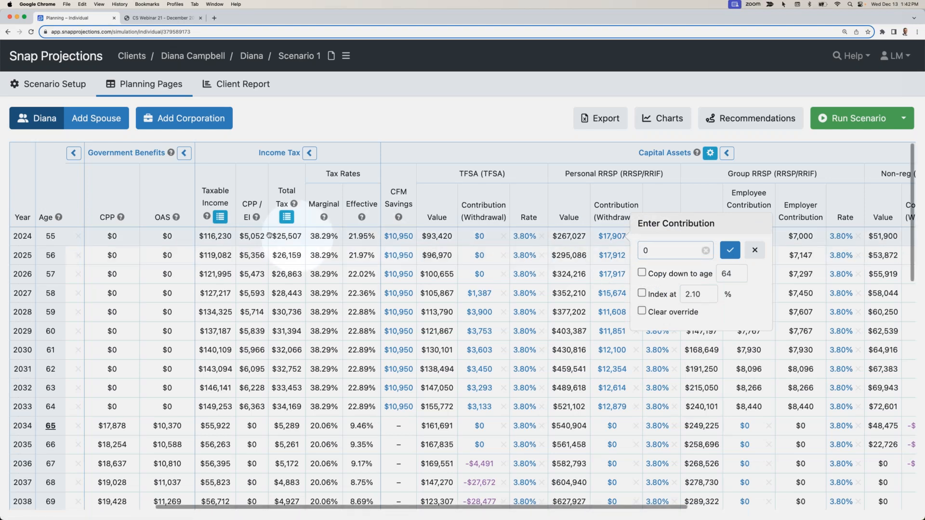
- Examine the 2024 taxable income details, including employment income, registered withdrawals and total, and the 2024 total tax
{"action": "double_click", "coordinate": [218, 236]}
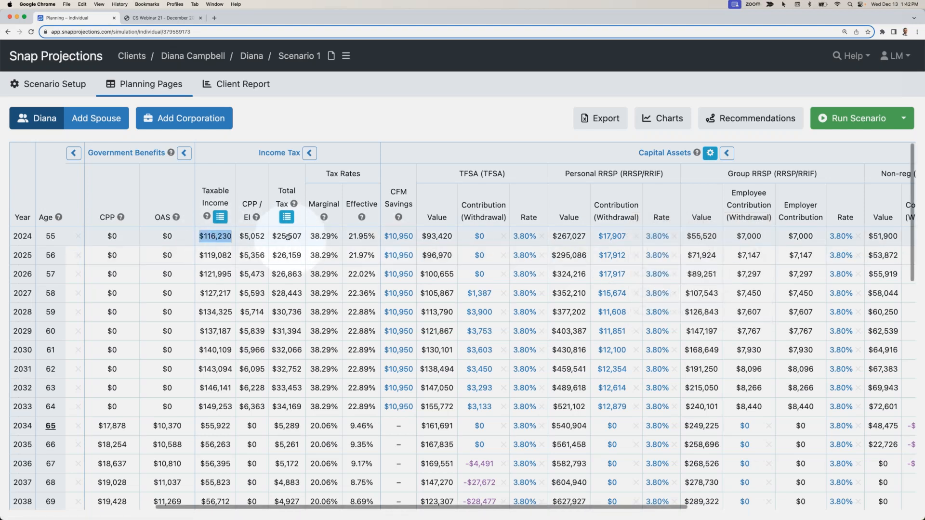
{"action": "left_click", "coordinate": [221, 218]}
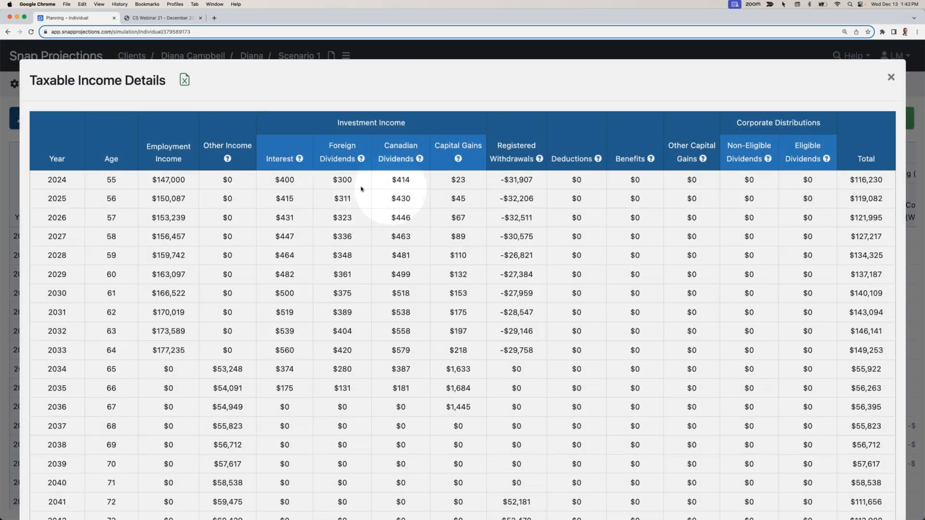
{"action": "triple_click", "coordinate": [170, 181]}
{"action": "left_click_drag", "start_coordinate": [501, 180], "coordinate": [530, 180]}
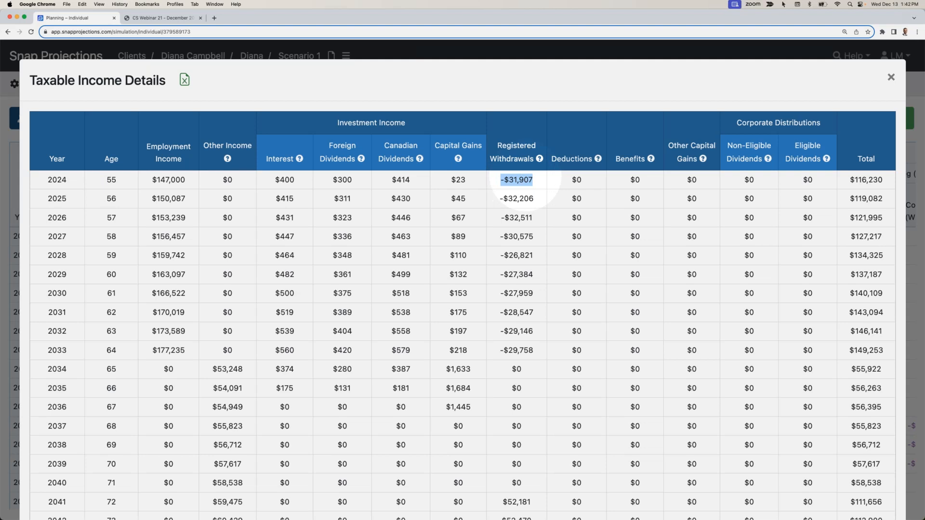
{"action": "double_click", "coordinate": [872, 180]}
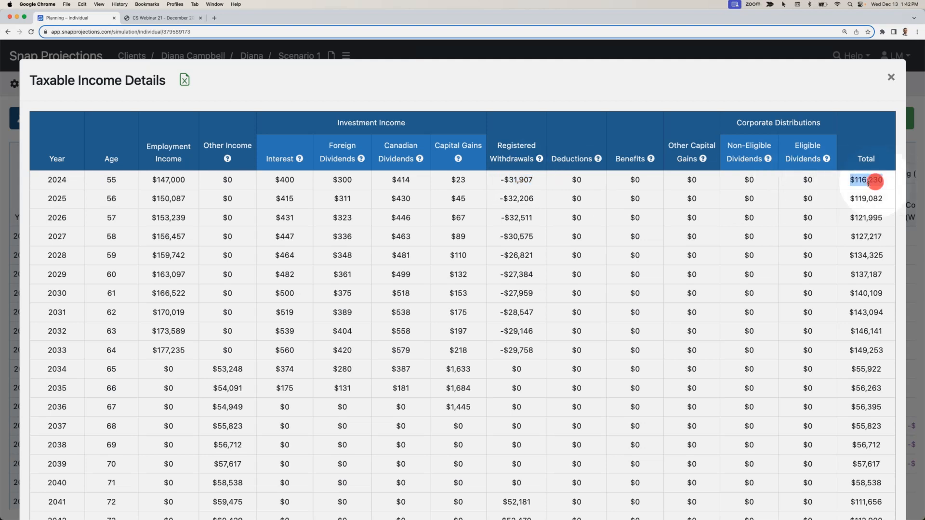
{"action": "left_click", "coordinate": [889, 77]}
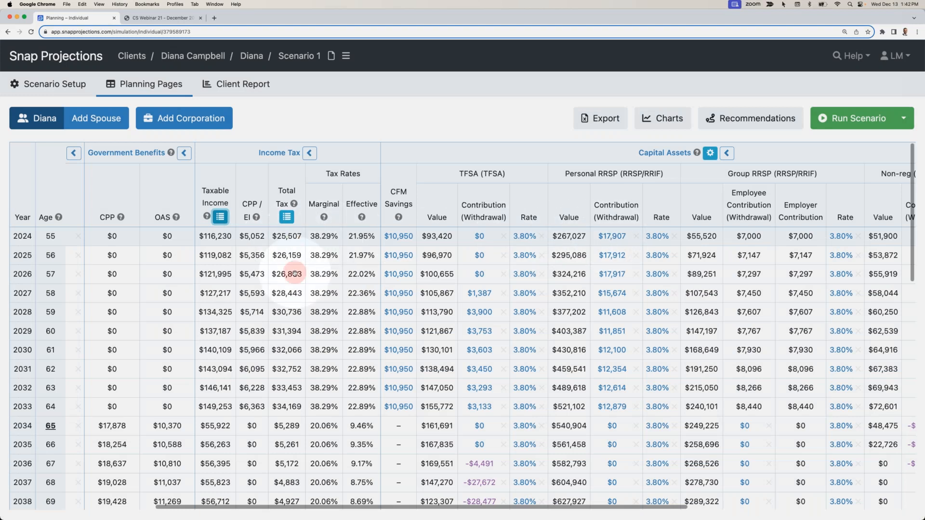
{"action": "double_click", "coordinate": [287, 236]}
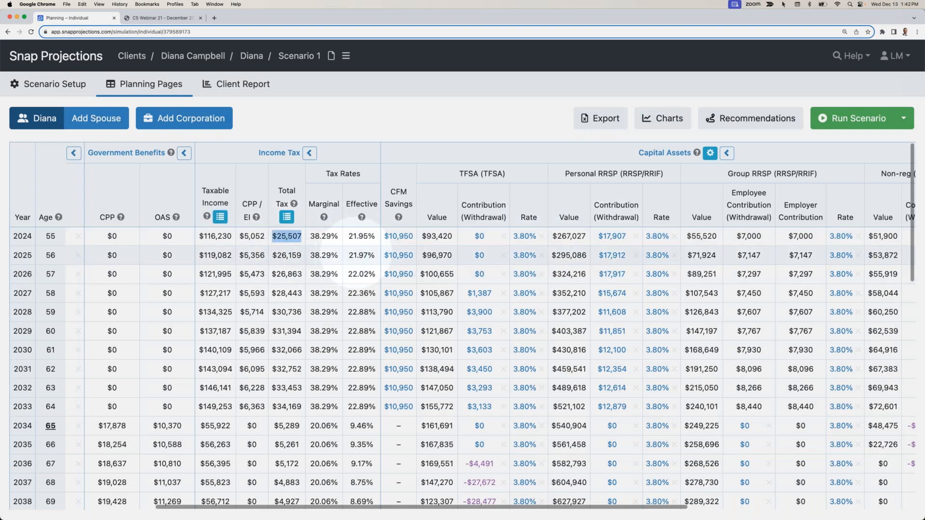
- Override the 2024 Personal RRSP contribution with $0 and rerun the scenario
{"action": "left_click", "coordinate": [615, 237]}
{"action": "type", "text": "0"}
{"action": "left_click", "coordinate": [730, 250]}
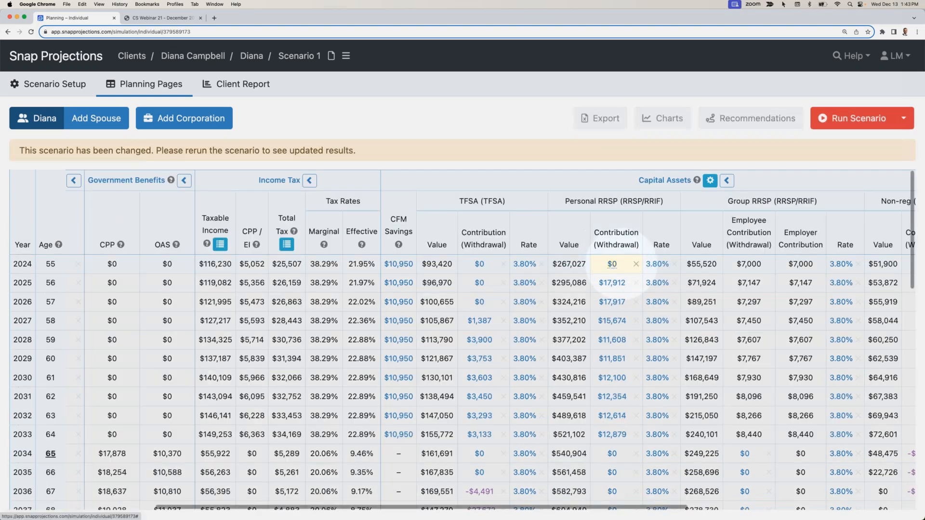
{"action": "left_click", "coordinate": [847, 118]}
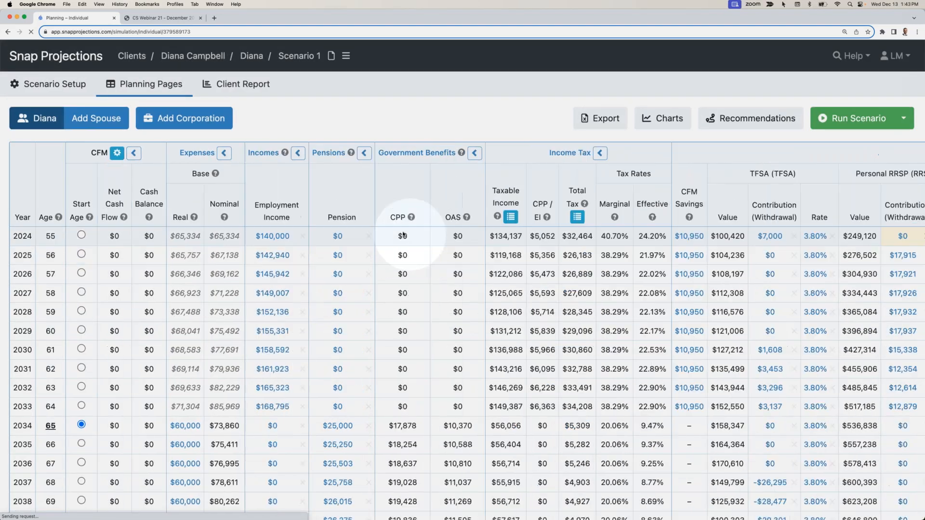
- Examine the 2024 total tax, CFM savings, TFSA and Personal RRSP contributions and base expenses in the rerun projection
{"action": "double_click", "coordinate": [581, 237]}
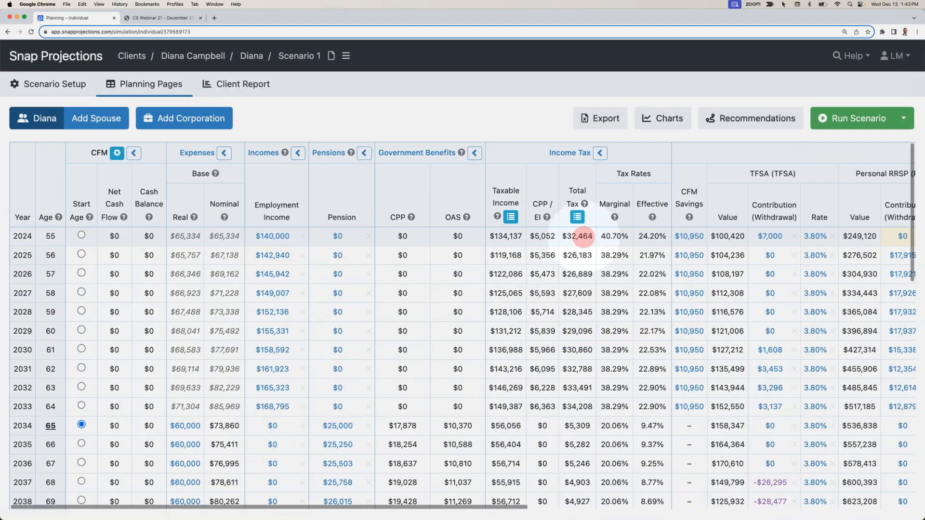
{"action": "scroll", "coordinate": [589, 243], "scroll_direction": "right", "scroll_amount": 4}
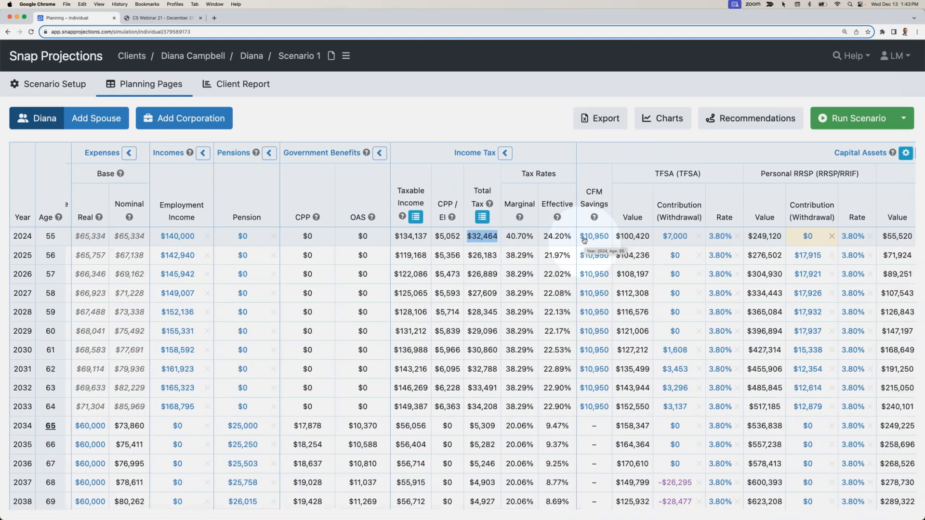
{"action": "scroll", "coordinate": [583, 239], "scroll_direction": "right", "scroll_amount": 2}
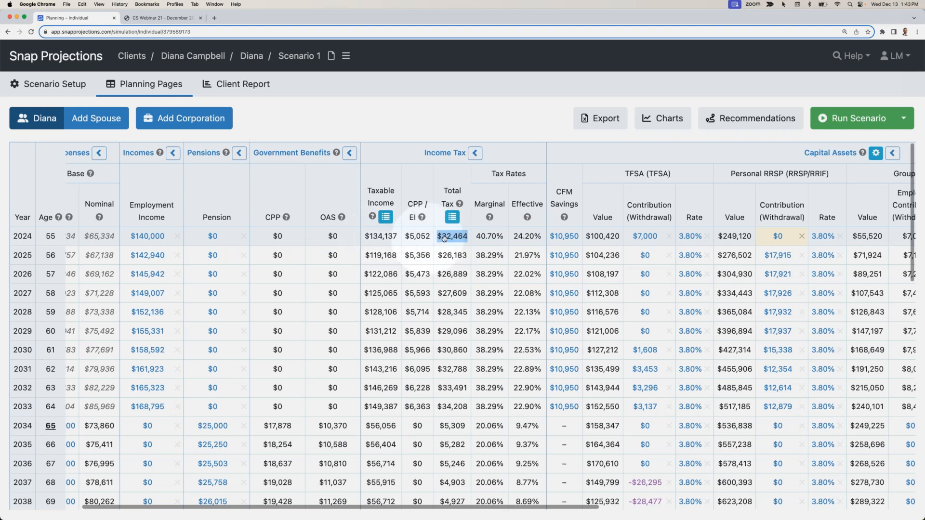
{"action": "scroll", "coordinate": [451, 238], "scroll_direction": "left", "scroll_amount": 5}
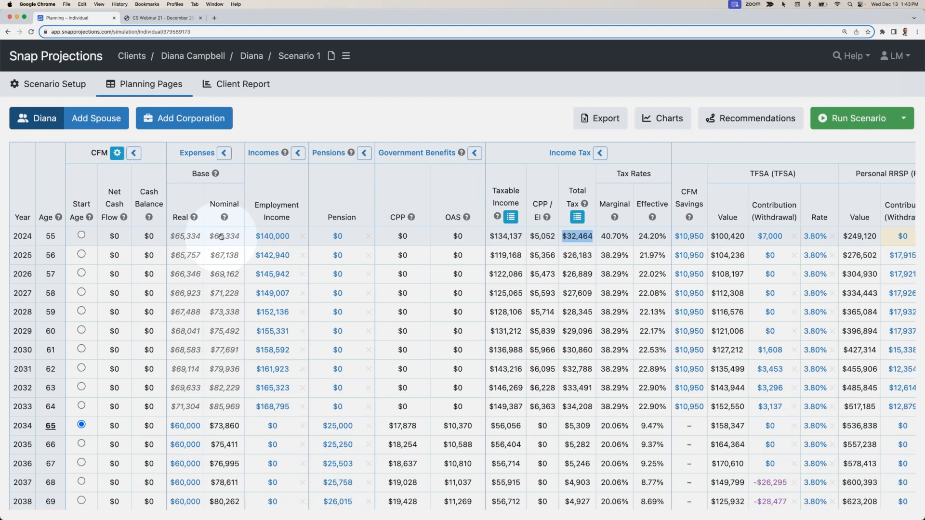
{"action": "left_click", "coordinate": [310, 116]}
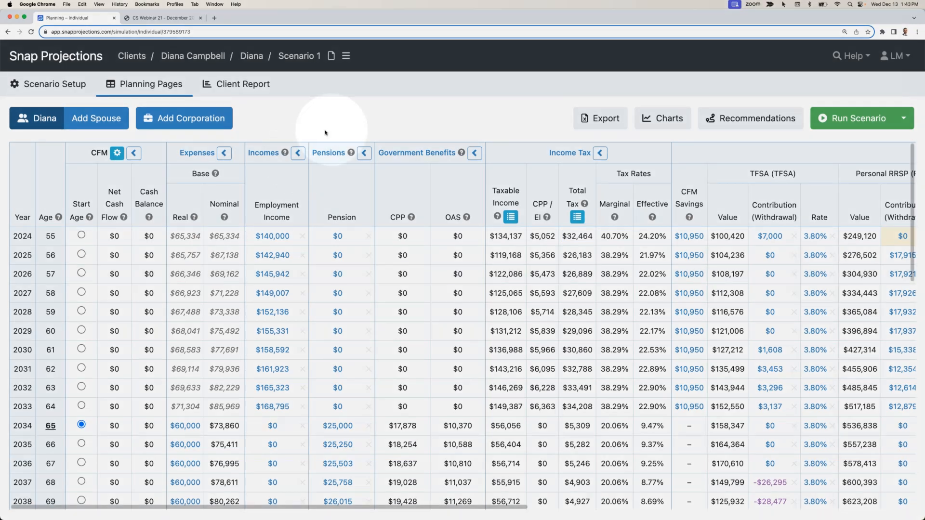
- Create a new client from the client list and enter the primary client's first and last name
{"action": "left_click", "coordinate": [324, 128]}
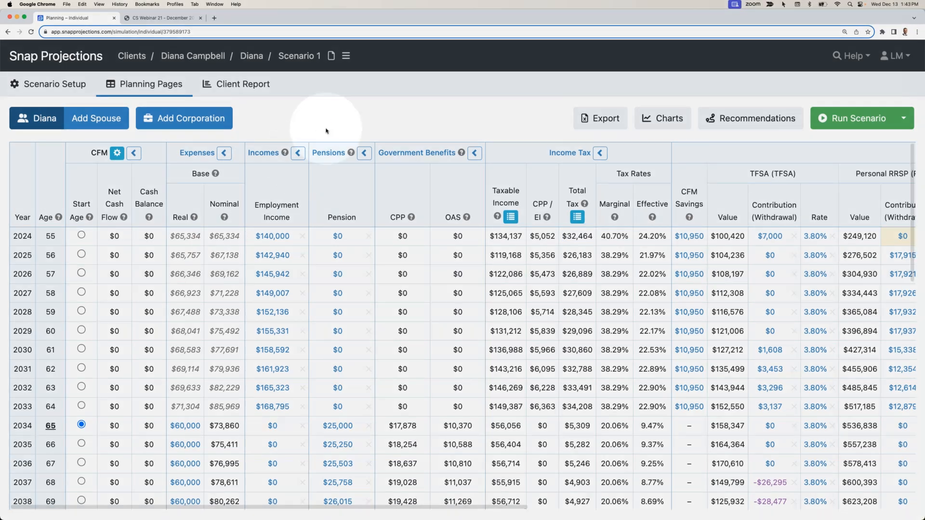
{"action": "left_click", "coordinate": [140, 61]}
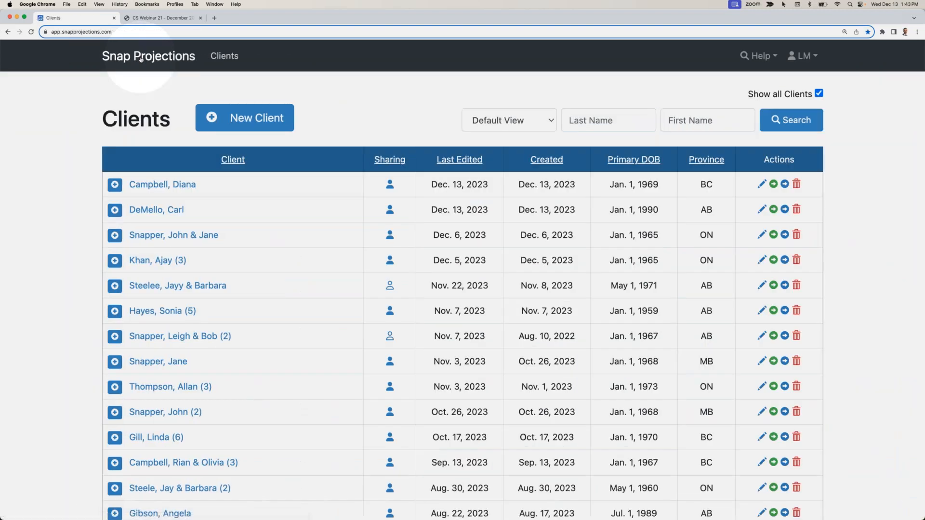
{"action": "left_click", "coordinate": [246, 120]}
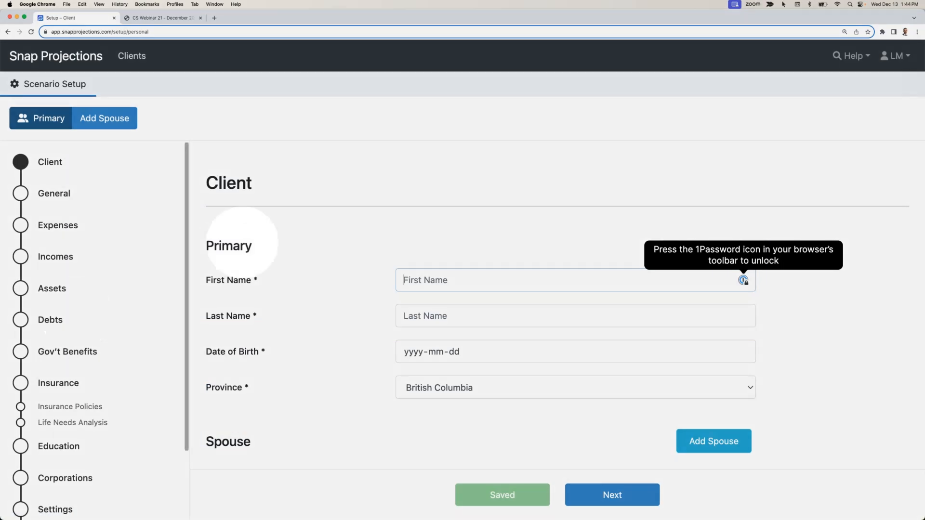
{"action": "left_click", "coordinate": [426, 279]}
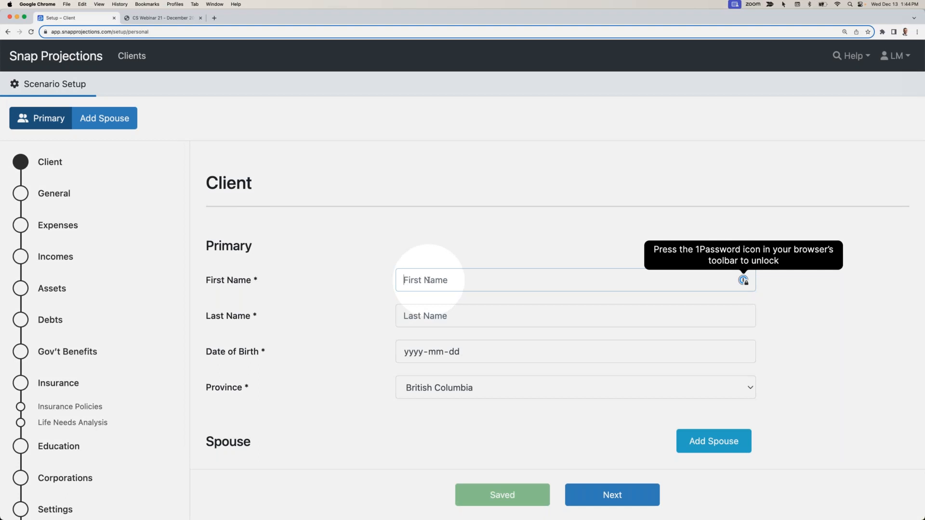
{"action": "type", "text": "Monika"}
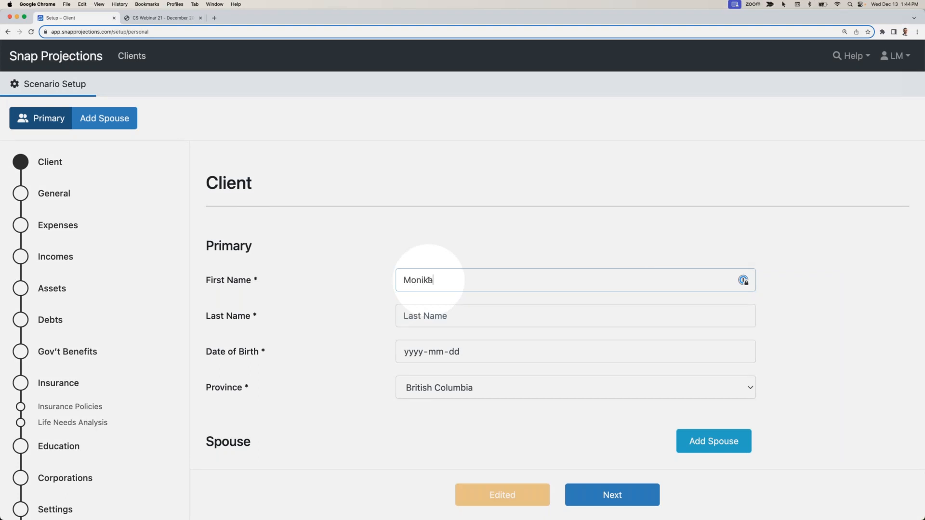
{"action": "key", "text": "Tab"}
{"action": "type", "text": "Gibson"}
- Enter the primary client's date of birth and set the province to Ontario
{"action": "key", "text": "Tab"}
{"action": "type", "text": "1991"}
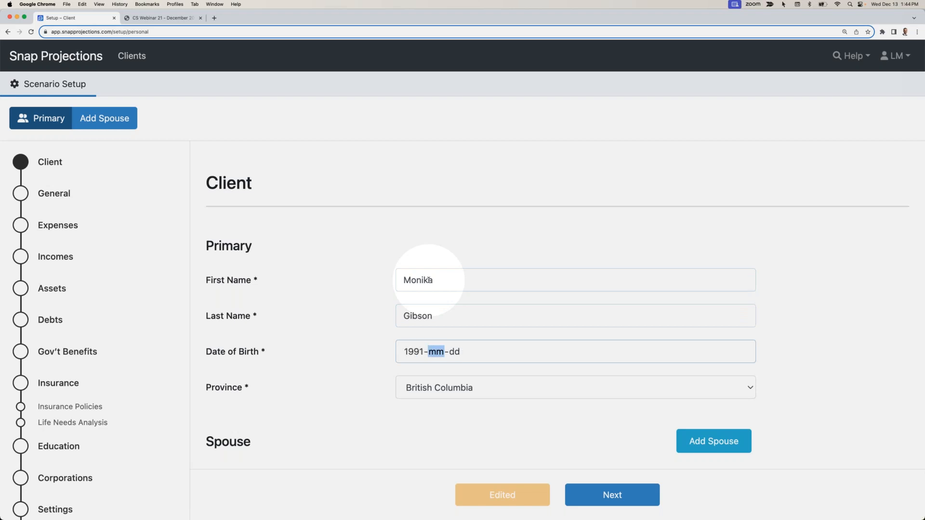
{"action": "left_click", "coordinate": [414, 350]}
{"action": "type", "text": "2992"}
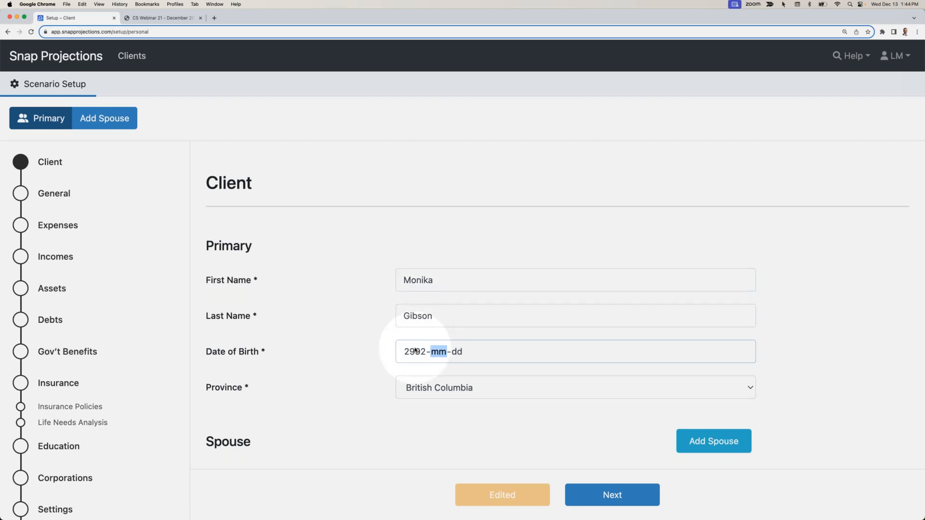
{"action": "left_click", "coordinate": [414, 350]}
{"action": "type", "text": "1992-01-01"}
{"action": "left_click", "coordinate": [429, 434]}
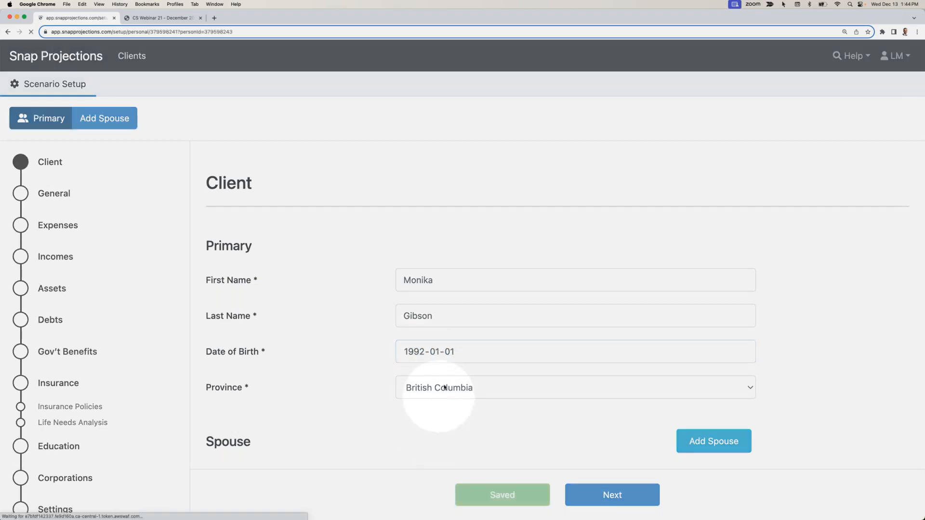
{"action": "left_click", "coordinate": [444, 387]}
{"action": "left_click", "coordinate": [426, 479]}
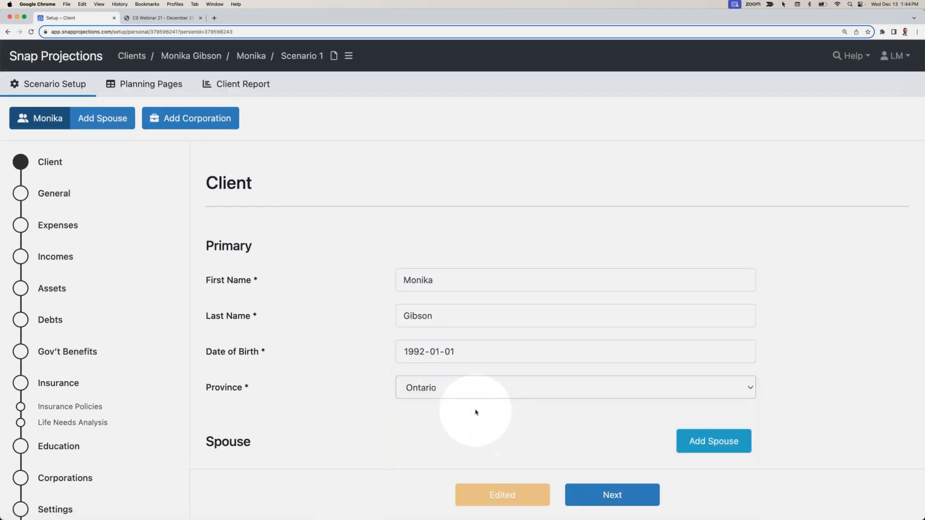
- Add a spouse to the client and enter the spouse's first name, last name and date of birth
{"action": "left_click", "coordinate": [712, 441]}
{"action": "scroll", "coordinate": [558, 407], "scroll_direction": "down", "scroll_amount": 3}
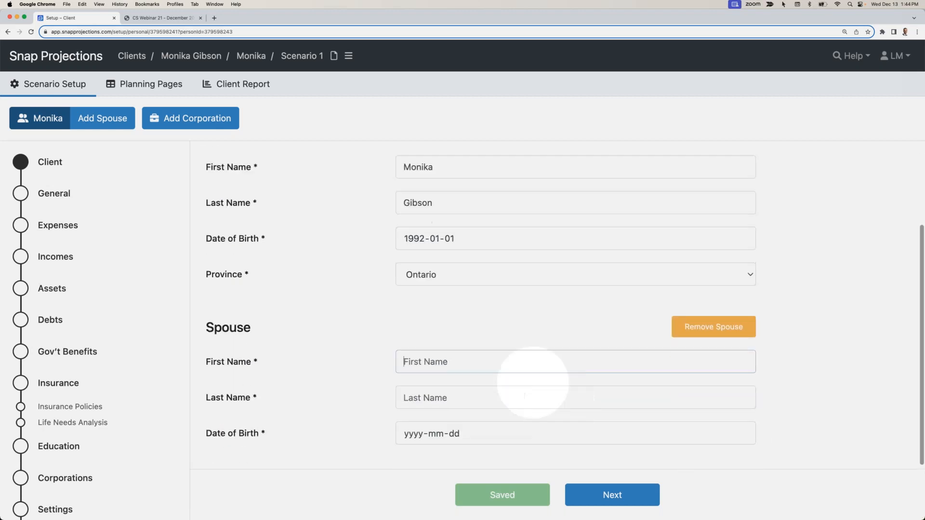
{"action": "left_click", "coordinate": [439, 361]}
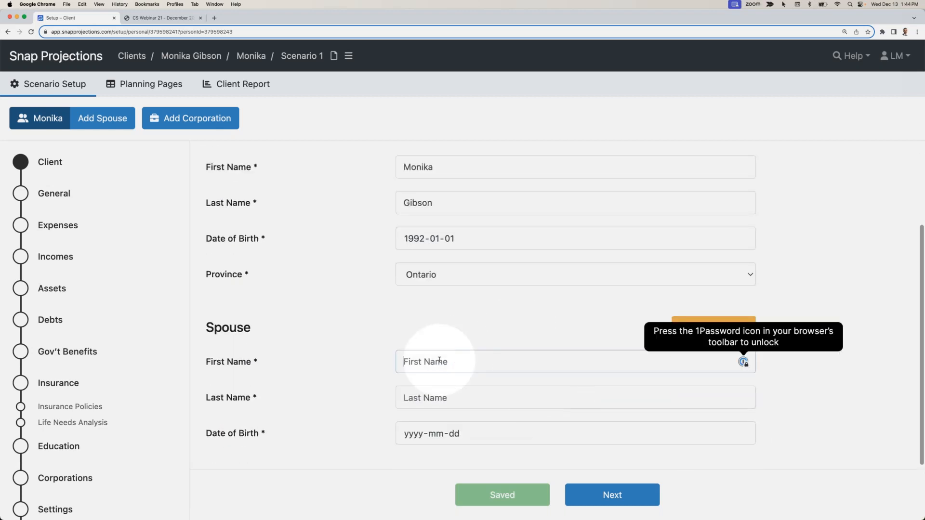
{"action": "type", "text": "Eric"}
{"action": "key", "text": "Tab"}
{"action": "type", "text": "Gibson"}
{"action": "key", "text": "Tab"}
{"action": "type", "text": "1992-01-01"}
{"action": "left_click", "coordinate": [852, 415]}
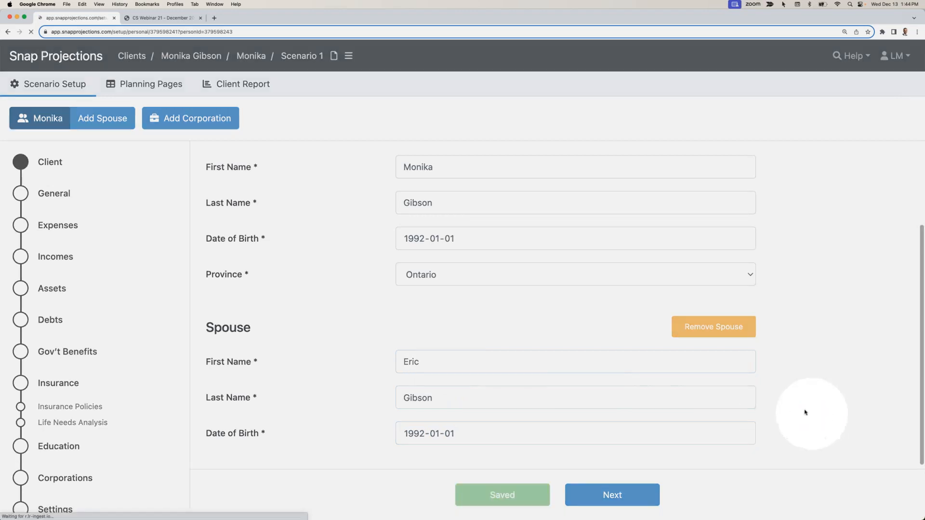
- Set the scenario's start year to 2024 in the general setup, keeping the default inflation rates and rates of return
{"action": "scroll", "coordinate": [694, 389], "scroll_direction": "down", "scroll_amount": 3}
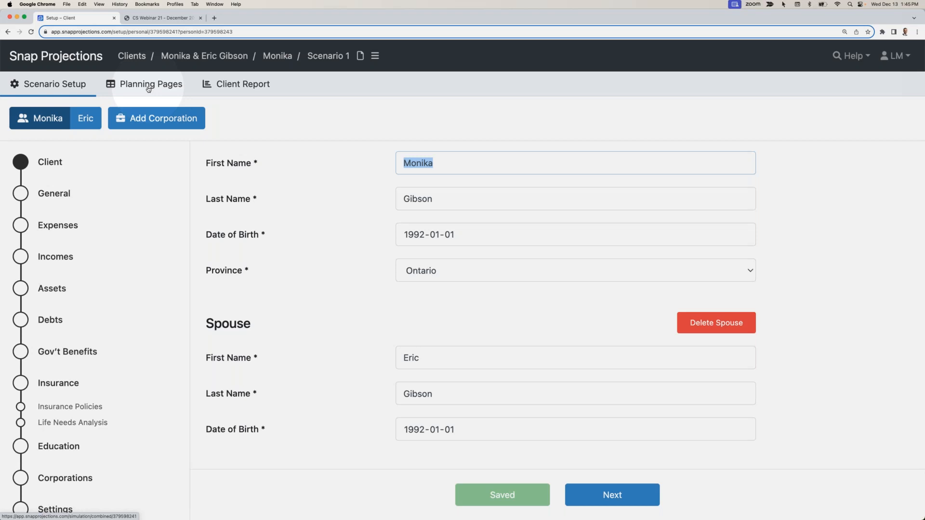
{"action": "left_click", "coordinate": [398, 305]}
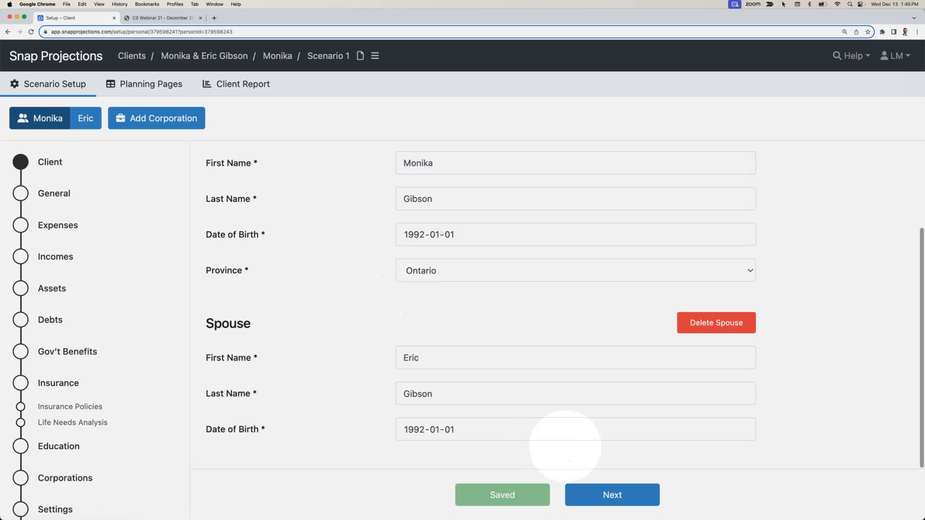
{"action": "left_click", "coordinate": [624, 498]}
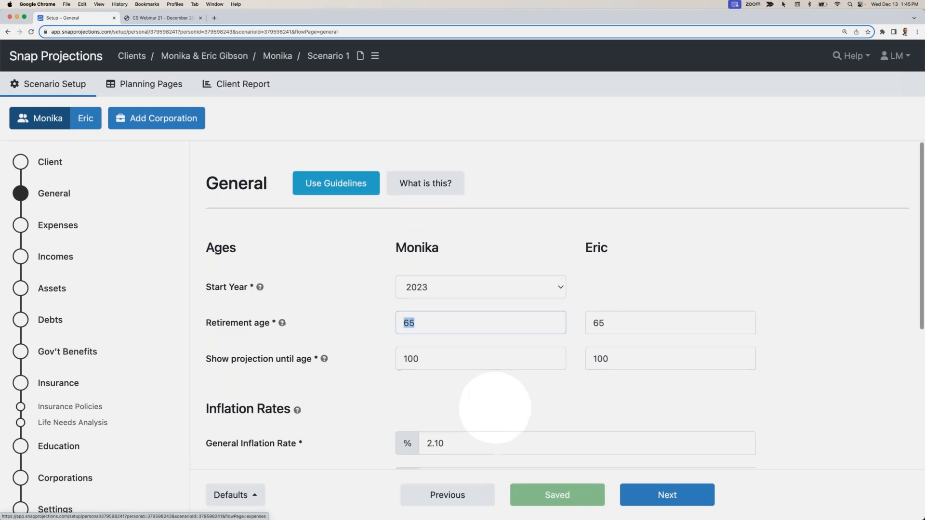
{"action": "left_click", "coordinate": [423, 234]}
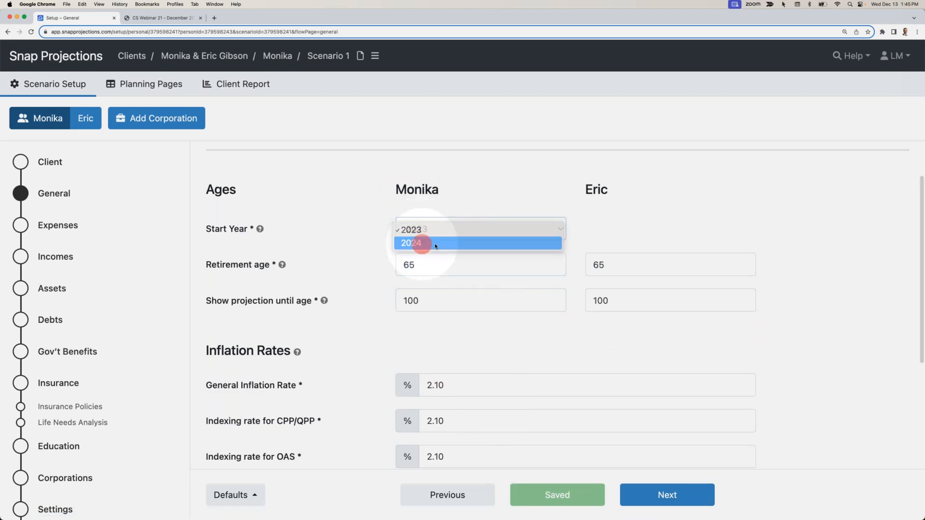
{"action": "left_click", "coordinate": [422, 242]}
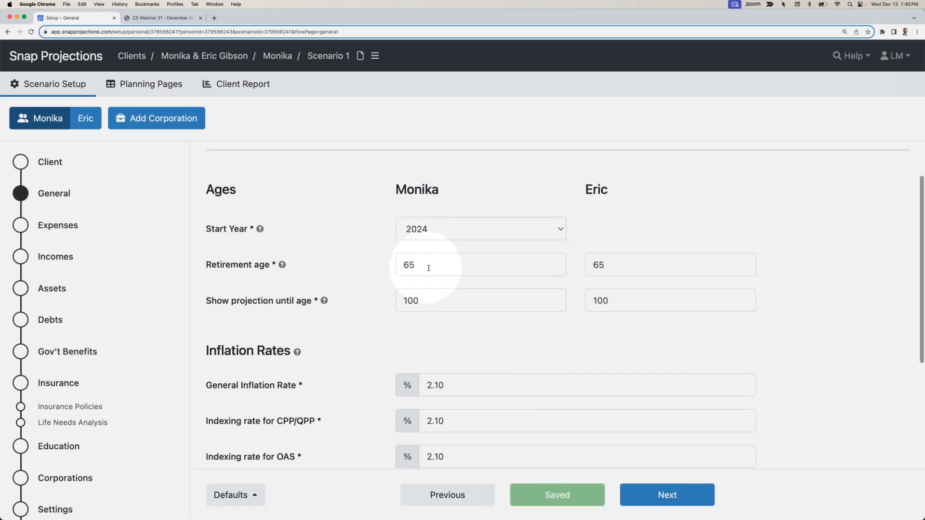
{"action": "scroll", "coordinate": [429, 266], "scroll_direction": "down", "scroll_amount": 5}
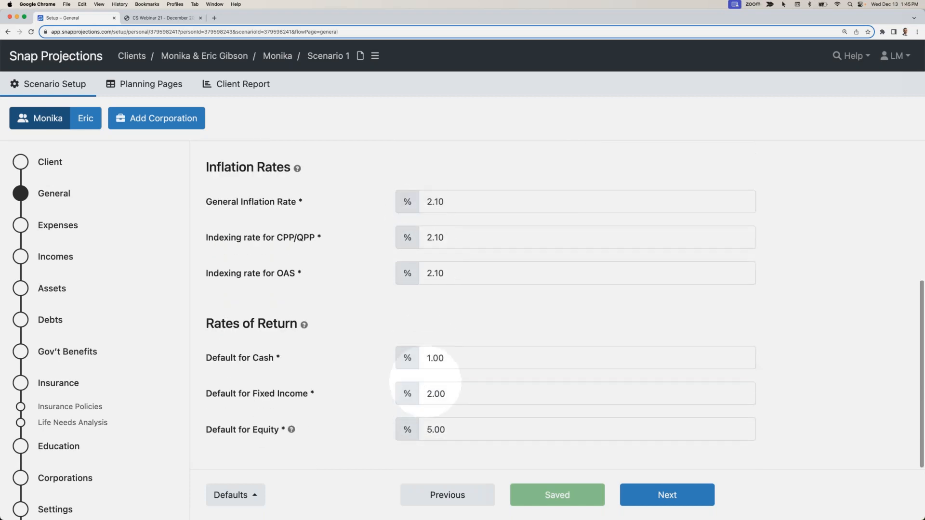
{"action": "left_click", "coordinate": [667, 495]}
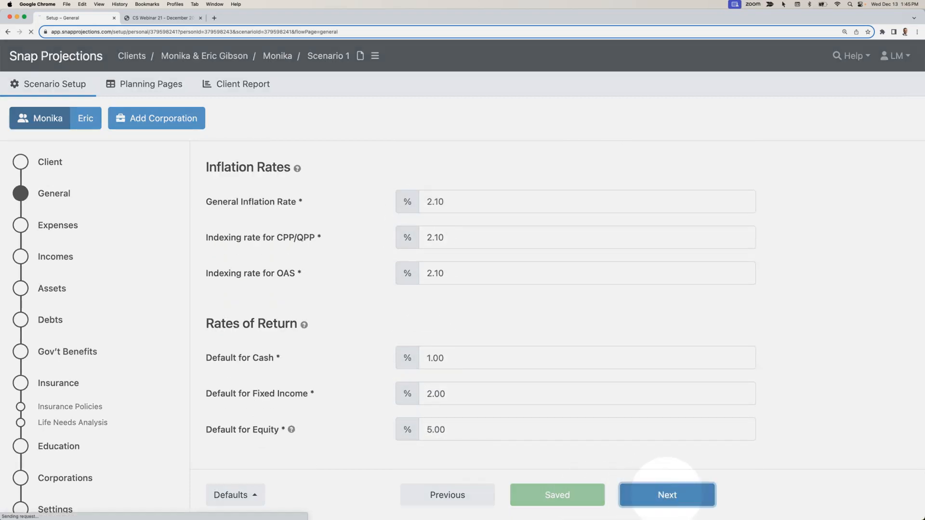
- Set the primary client's employment income to $90,000, indexed to general inflation, leaving the base expenses at the default
{"action": "left_click", "coordinate": [473, 282]}
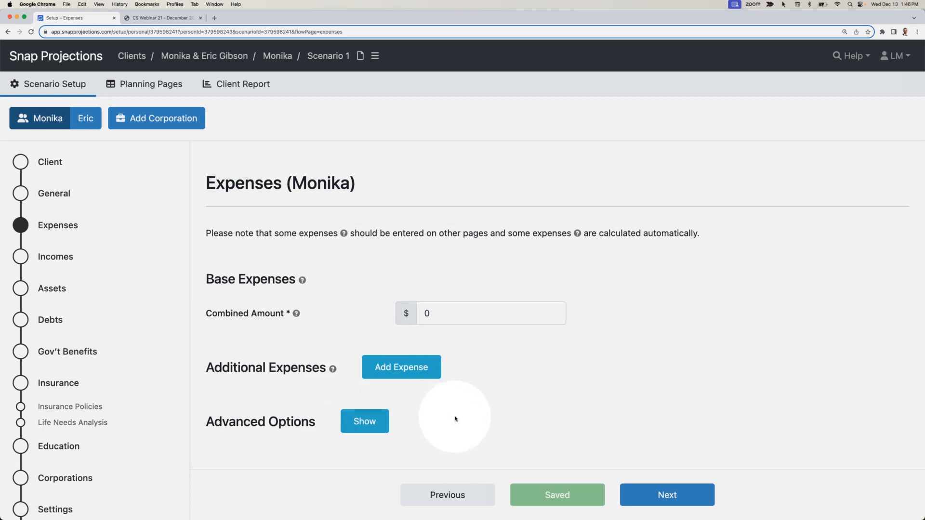
{"action": "left_click", "coordinate": [666, 495]}
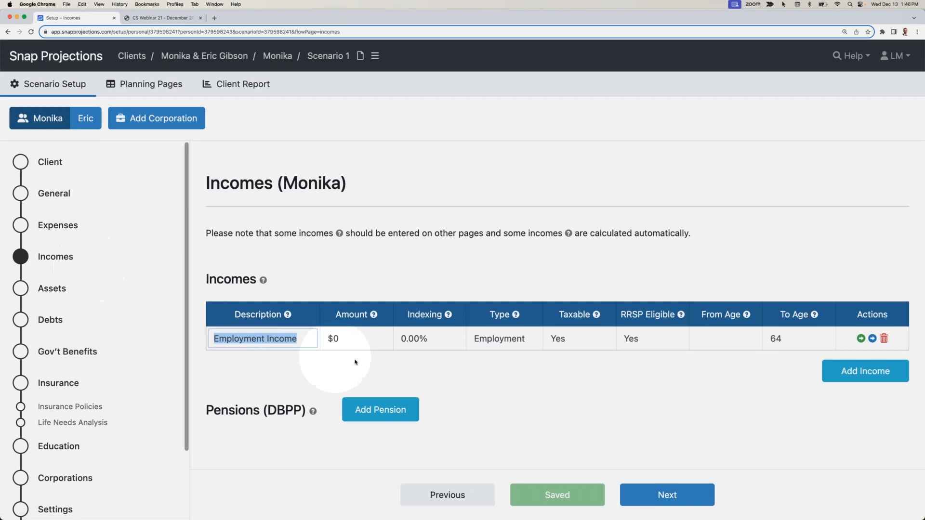
{"action": "left_click", "coordinate": [354, 340]}
{"action": "type", "text": "90"}
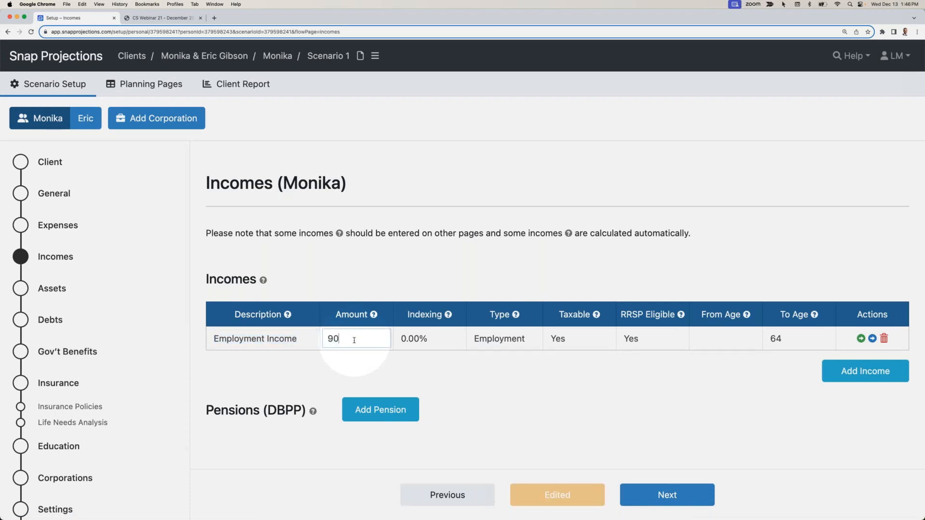
{"action": "type", "text": ",000"}
{"action": "key", "text": "Tab"}
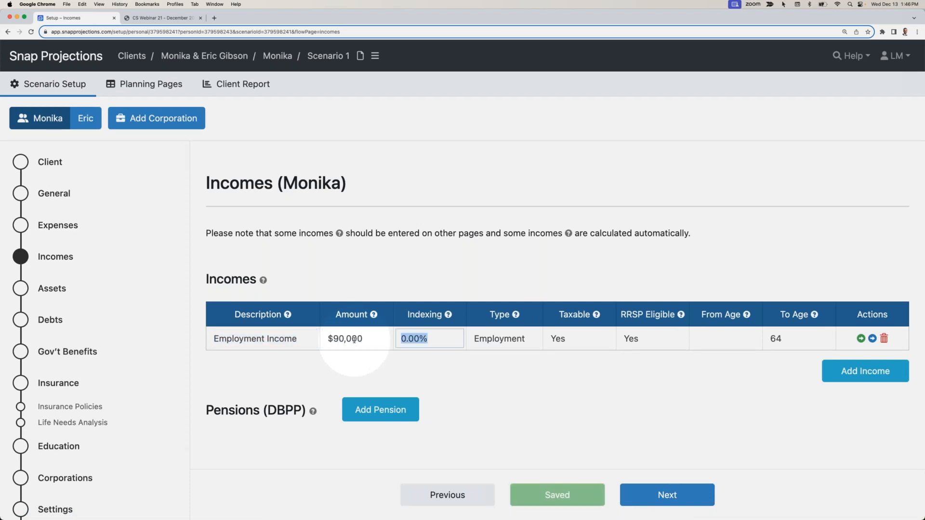
{"action": "key", "text": "BackSpace"}
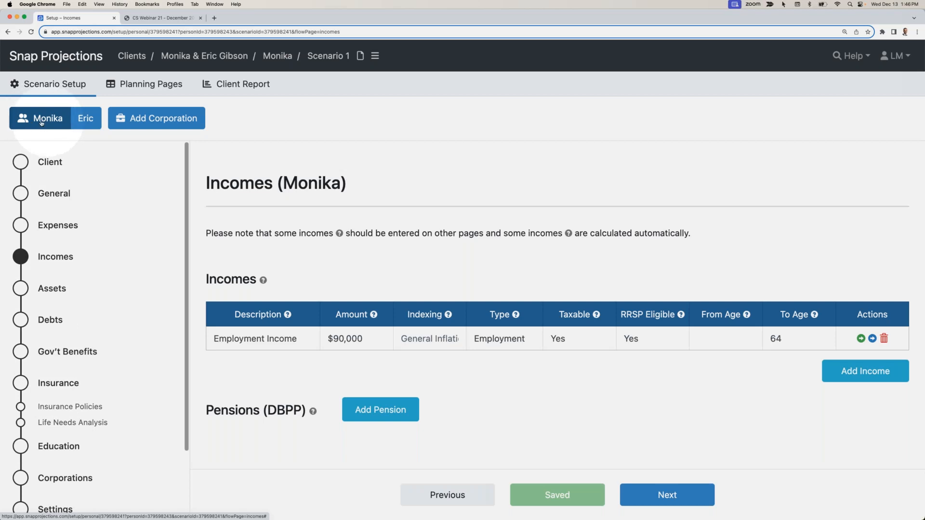
- Set the spouse's employment income to $80,000, indexed to general inflation
{"action": "left_click", "coordinate": [86, 120]}
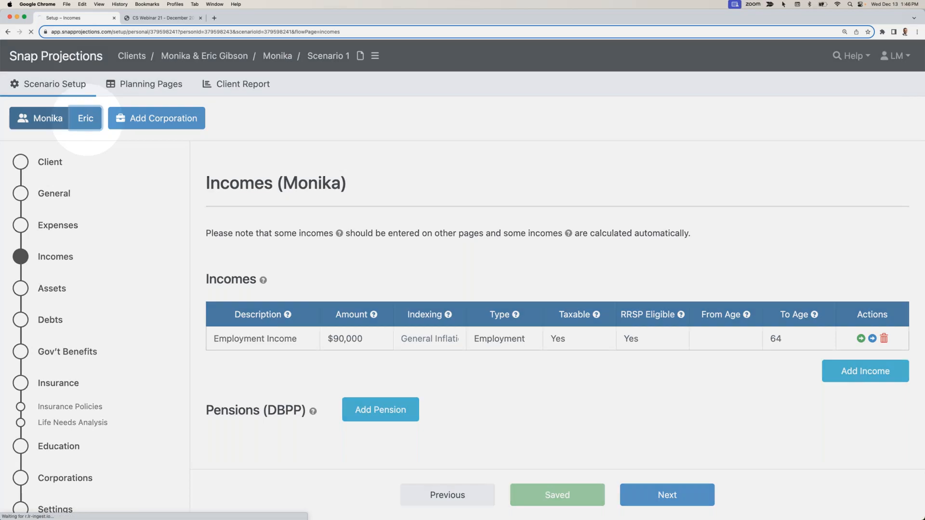
{"action": "left_click", "coordinate": [341, 333]}
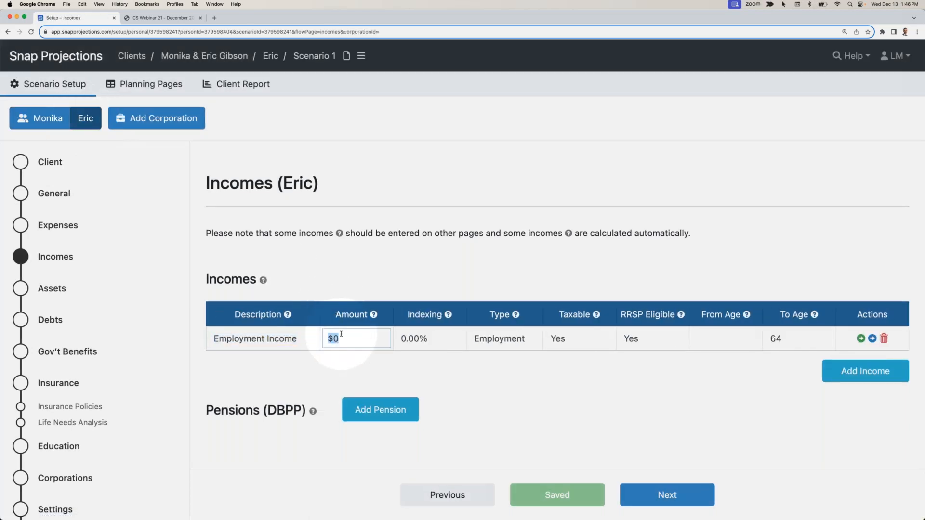
{"action": "type", "text": "80000"}
{"action": "left_click", "coordinate": [429, 339]}
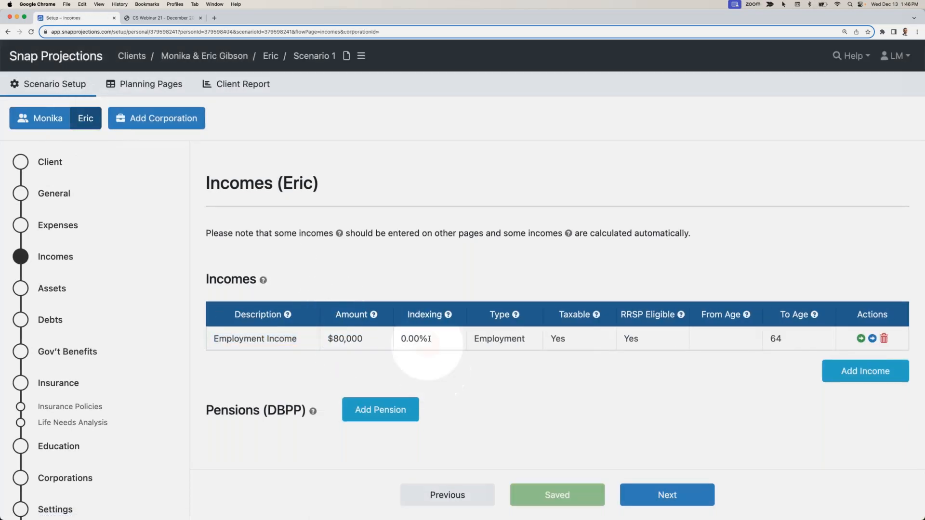
{"action": "key", "text": "BackSpace"}
{"action": "left_click", "coordinate": [434, 362]}
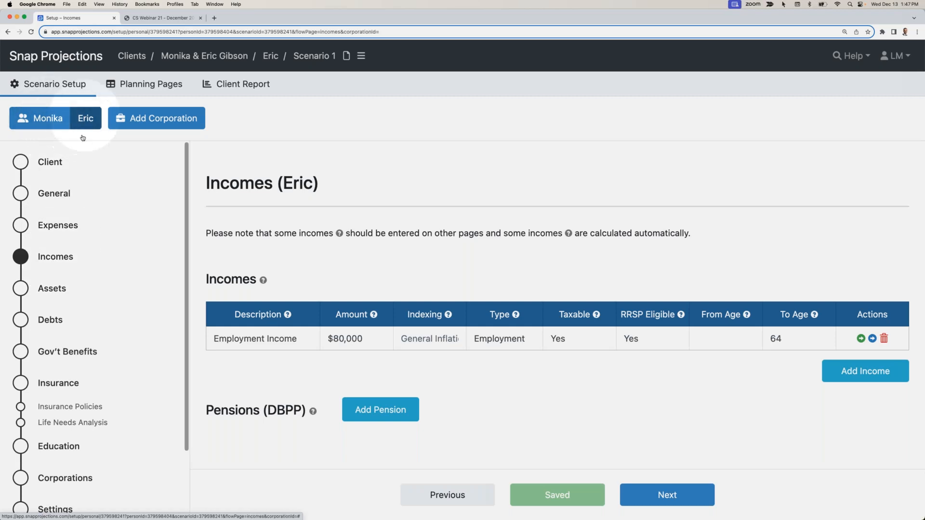
- Rename the primary client's default capital asset to "Future Non-reg"
{"action": "left_click", "coordinate": [50, 288]}
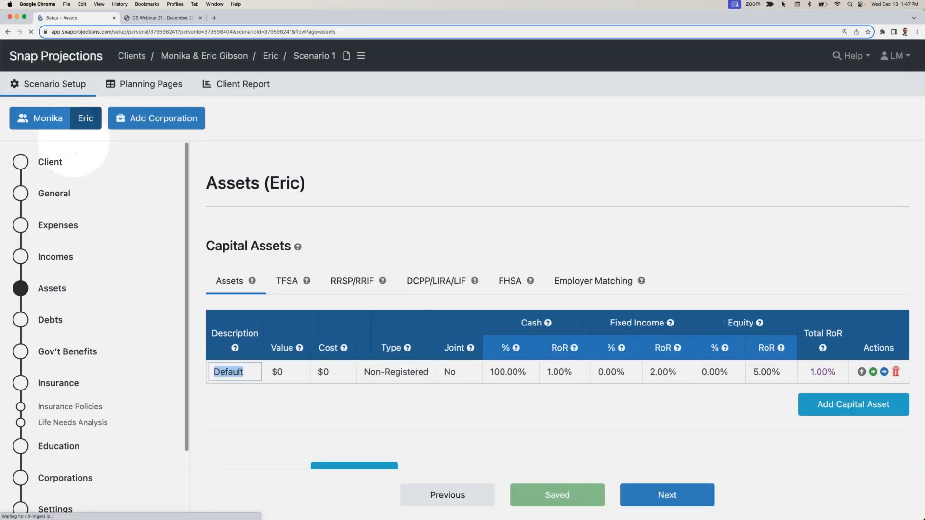
{"action": "left_click", "coordinate": [53, 122]}
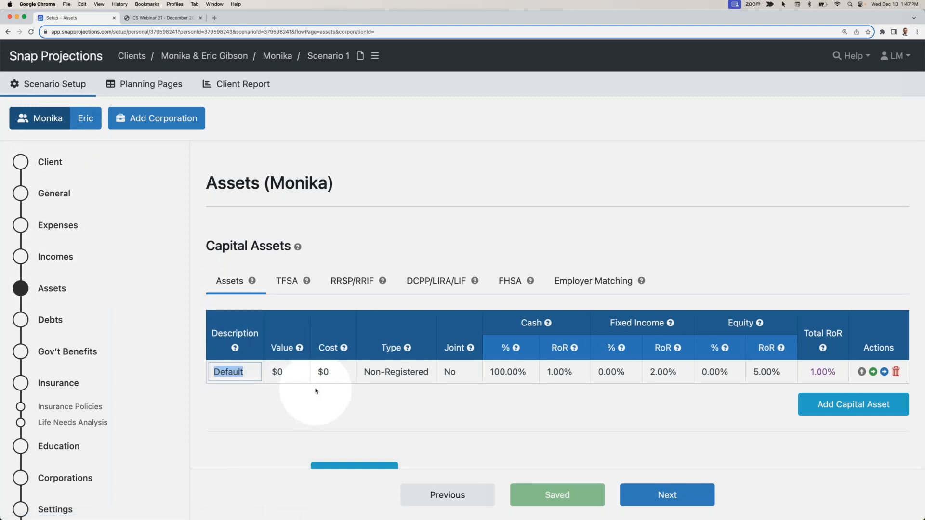
{"action": "type", "text": "Fu"}
{"action": "type", "text": "Non-reg"}
{"action": "key", "text": "Tab"}
{"action": "key", "text": "Tab"}
- Allocate the Future Non-reg asset as 0% cash, 30% fixed income and 70% equity
{"action": "key", "text": "Tab"}
{"action": "key", "text": "Tab"}
{"action": "key", "text": "Tab"}
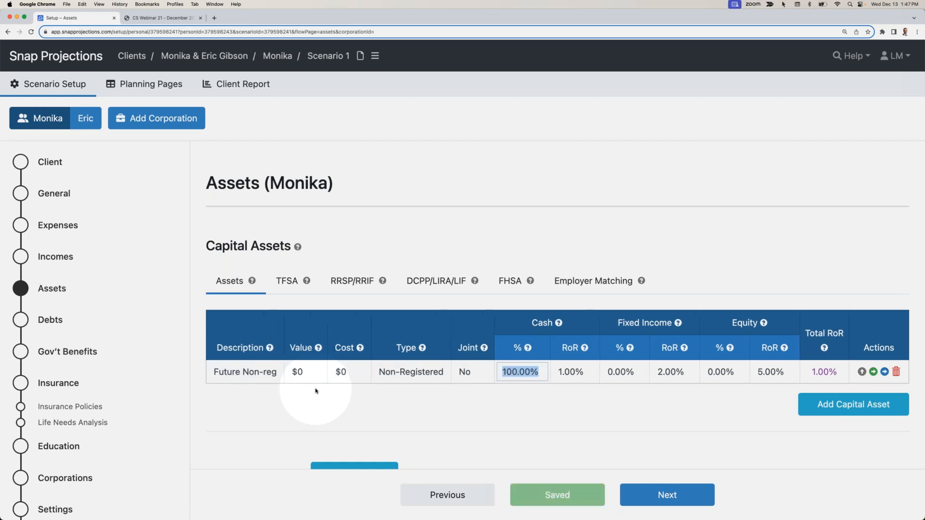
{"action": "type", "text": "0"}
{"action": "key", "text": "Tab"}
{"action": "key", "text": "Tab"}
{"action": "type", "text": "30"}
{"action": "key", "text": "Tab"}
{"action": "key", "text": "Tab"}
{"action": "type", "text": "70"}
{"action": "key", "text": "Tab"}
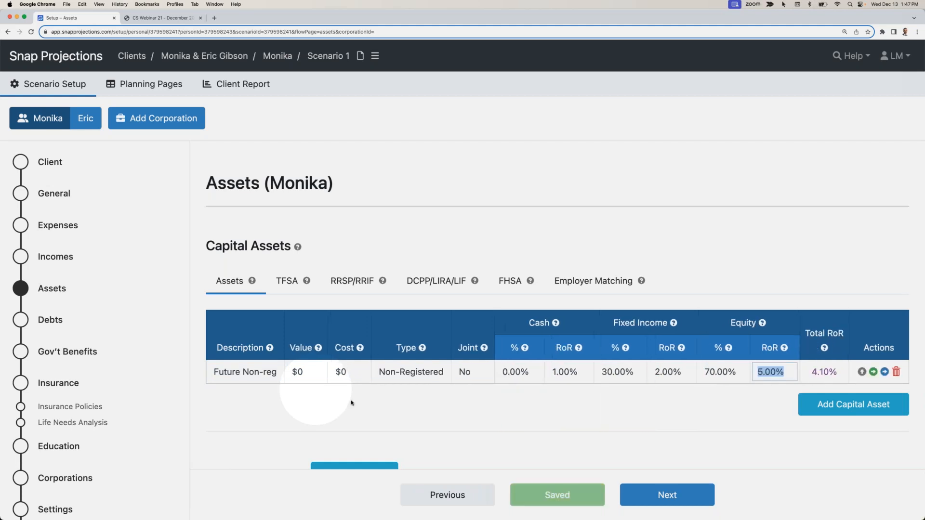
{"action": "left_click", "coordinate": [656, 386]}
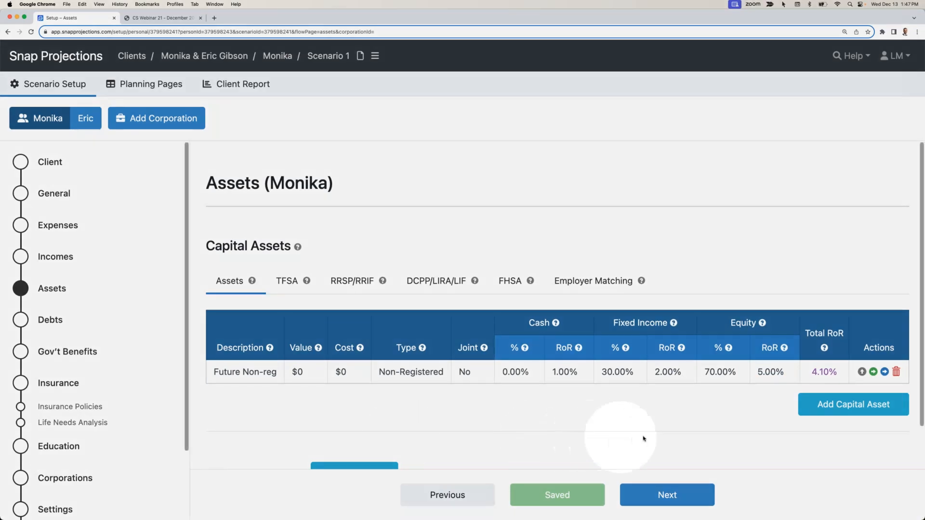
- Add a TFSA capital asset worth $25,000 for the primary client, allocated 0% cash, 30% fixed income and 70% equity
{"action": "left_click", "coordinate": [836, 404]}
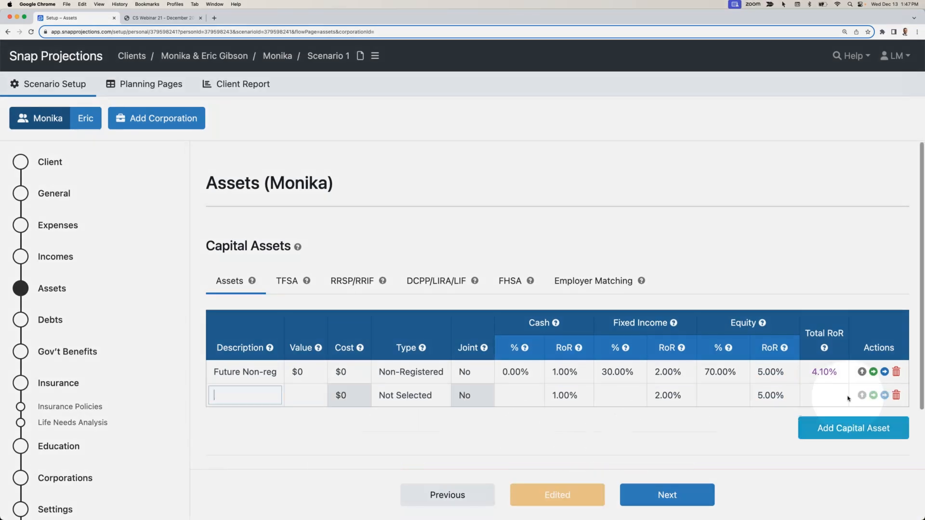
{"action": "type", "text": "TFSA"}
{"action": "key", "text": "Tab"}
{"action": "type", "text": "25,000"}
{"action": "key", "text": "Tab"}
{"action": "key", "text": "t"}
{"action": "key", "text": "Tab"}
{"action": "type", "text": "0"}
{"action": "key", "text": "Tab"}
{"action": "type", "text": "30"}
{"action": "key", "text": "Tab"}
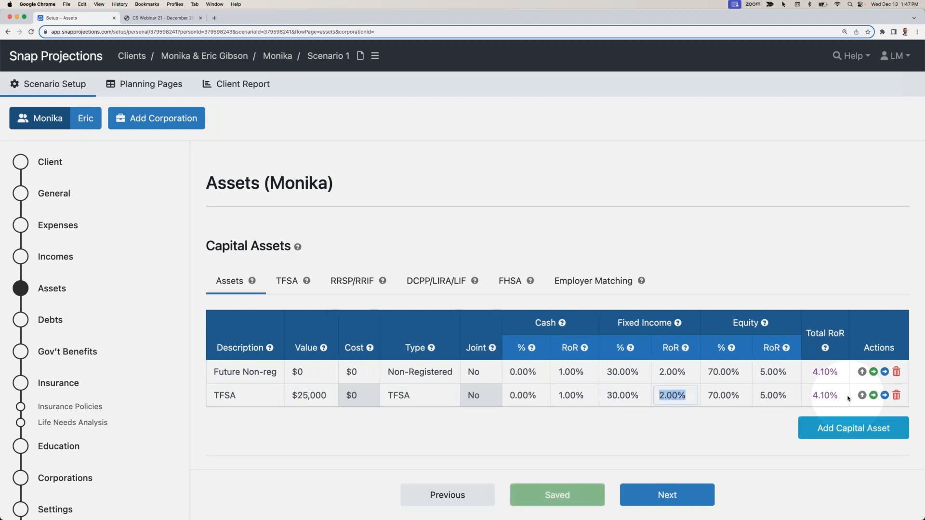
- Add an RRSP capital asset worth $40,000 with type RRSP/RRIF, allocated 0% cash, 30% fixed income and 70% equity
{"action": "left_click", "coordinate": [851, 423]}
{"action": "type", "text": "RRSP"}
{"action": "key", "text": "Tab"}
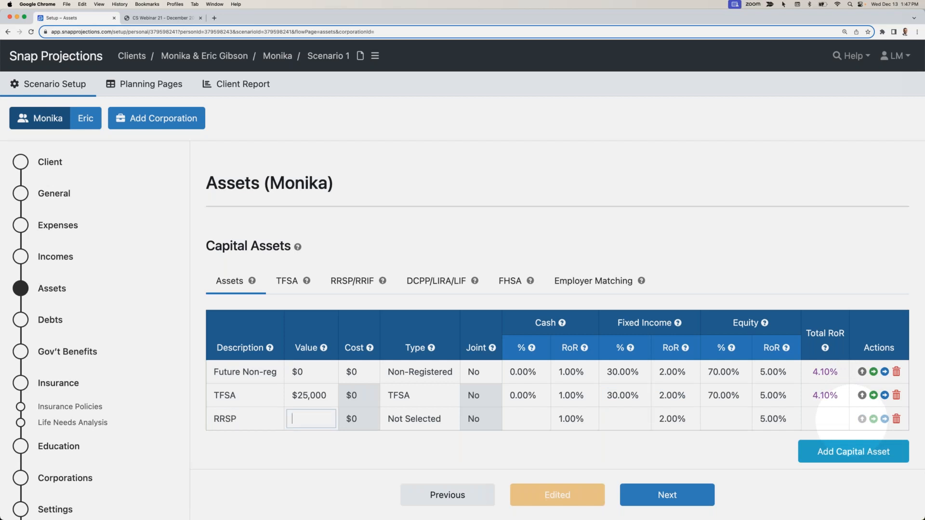
{"action": "type", "text": "40,000"}
{"action": "key", "text": "Tab"}
{"action": "key", "text": "r"}
{"action": "key", "text": "Tab"}
{"action": "type", "text": "0"}
{"action": "key", "text": "Tab"}
{"action": "key", "text": "Tab"}
{"action": "type", "text": "30"}
{"action": "key", "text": "Tab"}
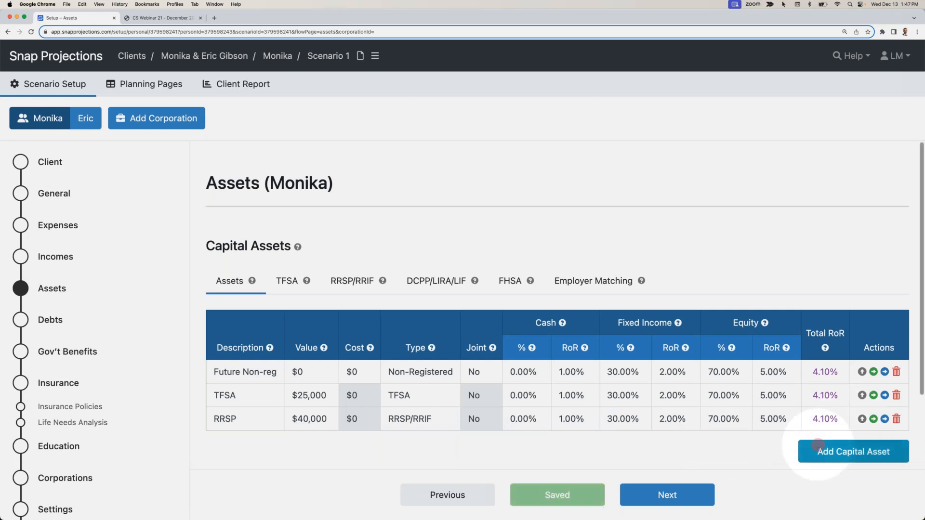
- Add an FHSA capital asset worth $8,000 for the primary client and set its type to FHSA
{"action": "left_click", "coordinate": [819, 451]}
{"action": "type", "text": "FHSA"}
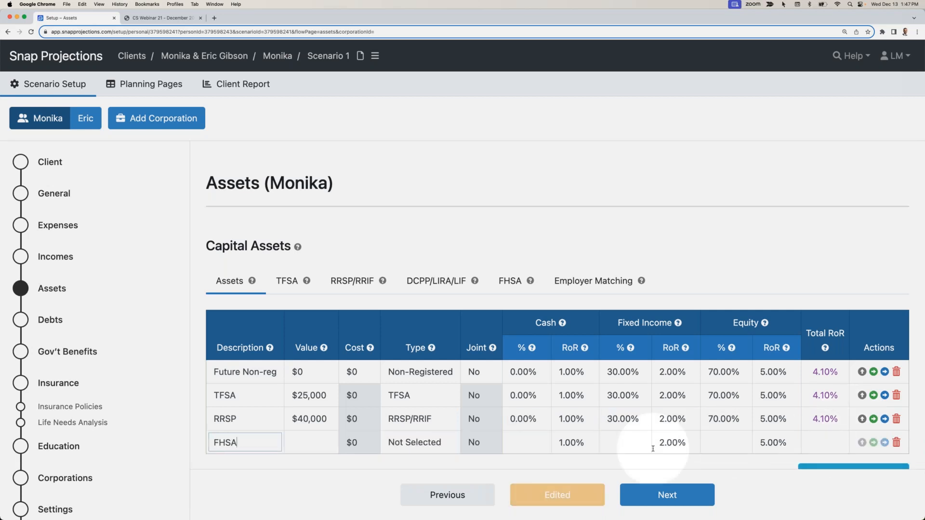
{"action": "key", "text": "Tab"}
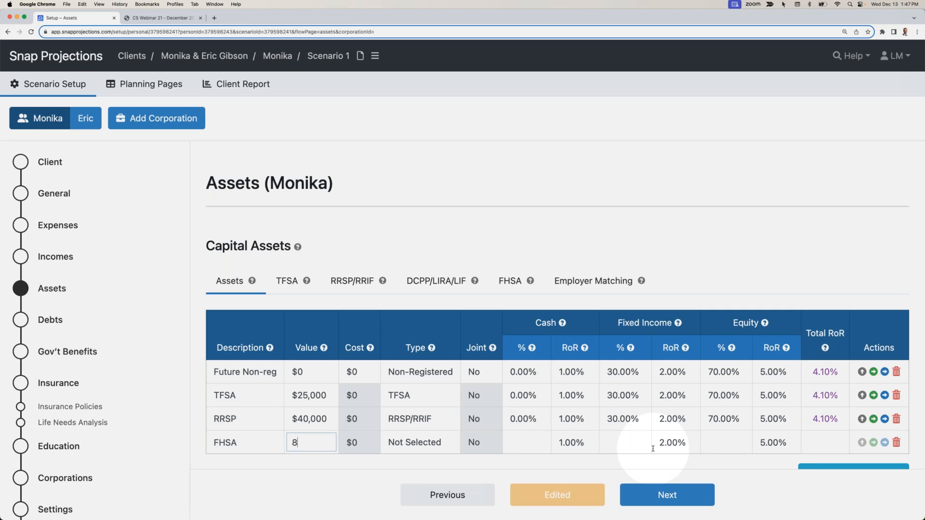
{"action": "key", "text": "Tab"}
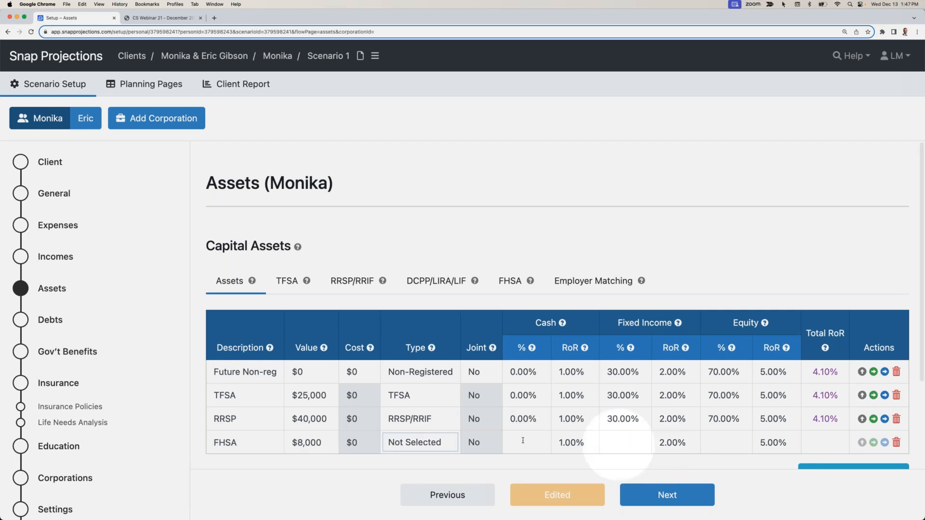
{"action": "left_click", "coordinate": [428, 445]}
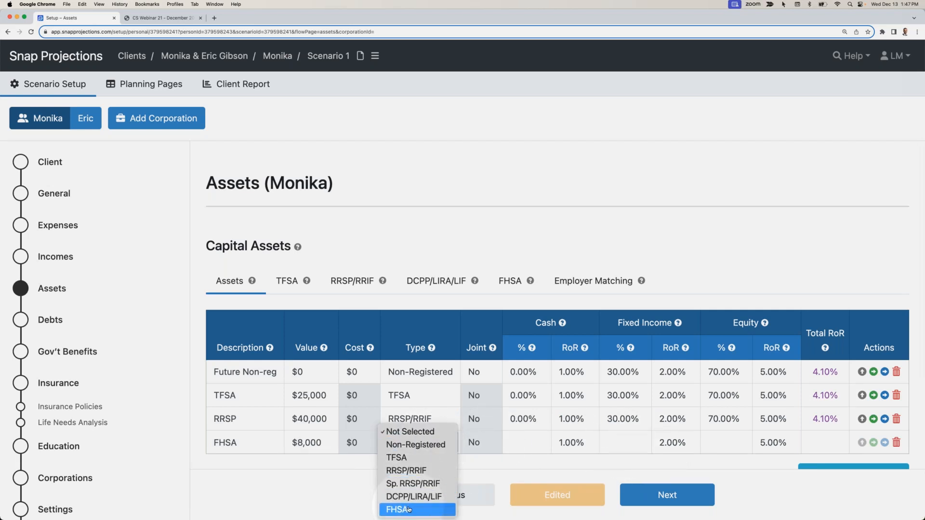
{"action": "left_click", "coordinate": [404, 509]}
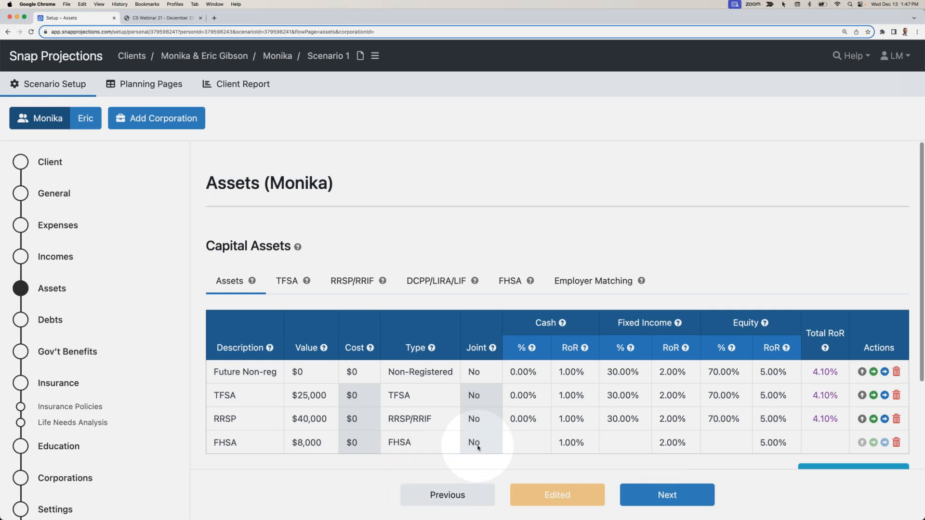
- Allocate the FHSA asset as 0% cash, 100% fixed income and 0% equity
{"action": "scroll", "coordinate": [477, 441], "scroll_direction": "down", "scroll_amount": 2}
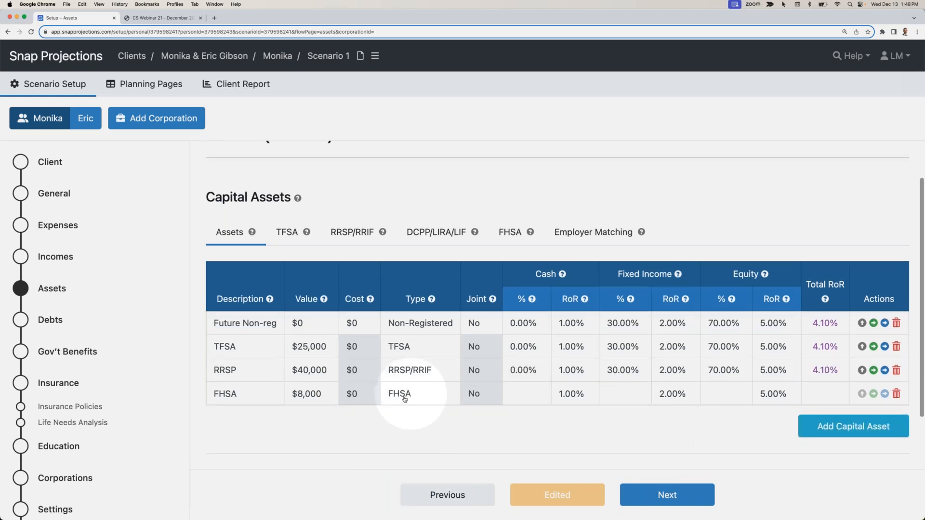
{"action": "scroll", "coordinate": [414, 398], "scroll_direction": "up", "scroll_amount": 1}
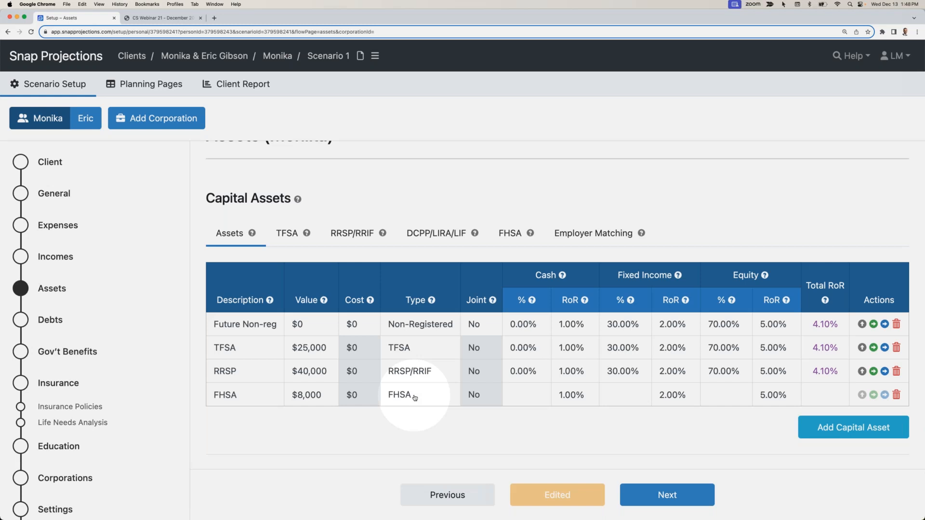
{"action": "left_click", "coordinate": [528, 396]}
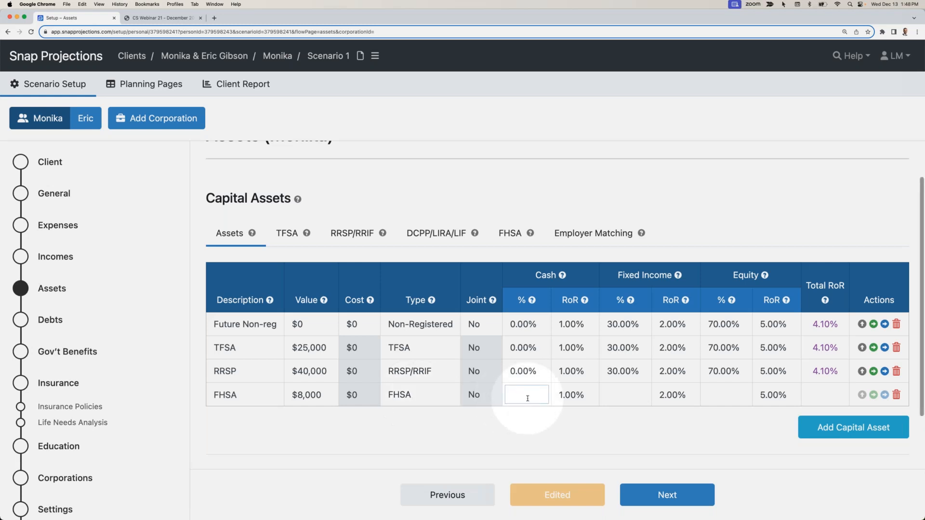
{"action": "type", "text": "0"}
{"action": "key", "text": "Tab"}
{"action": "key", "text": "Tab"}
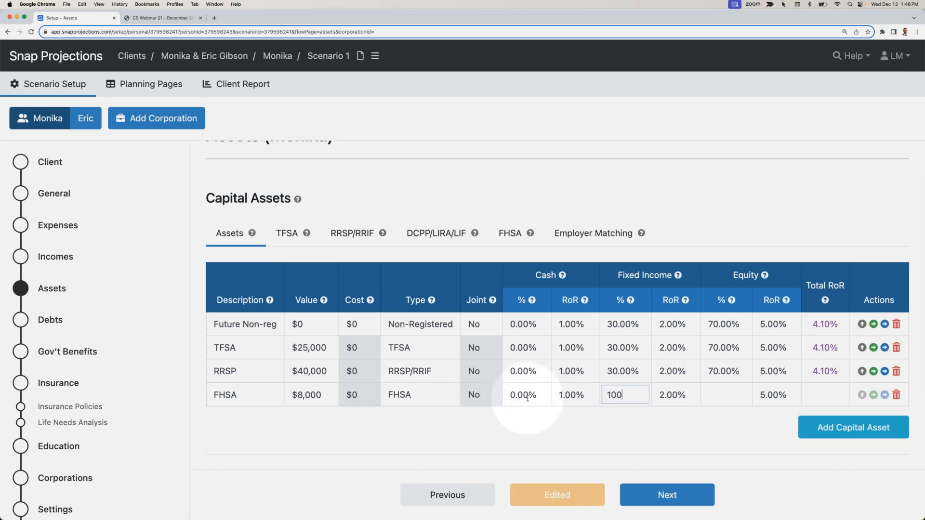
{"action": "key", "text": "Return"}
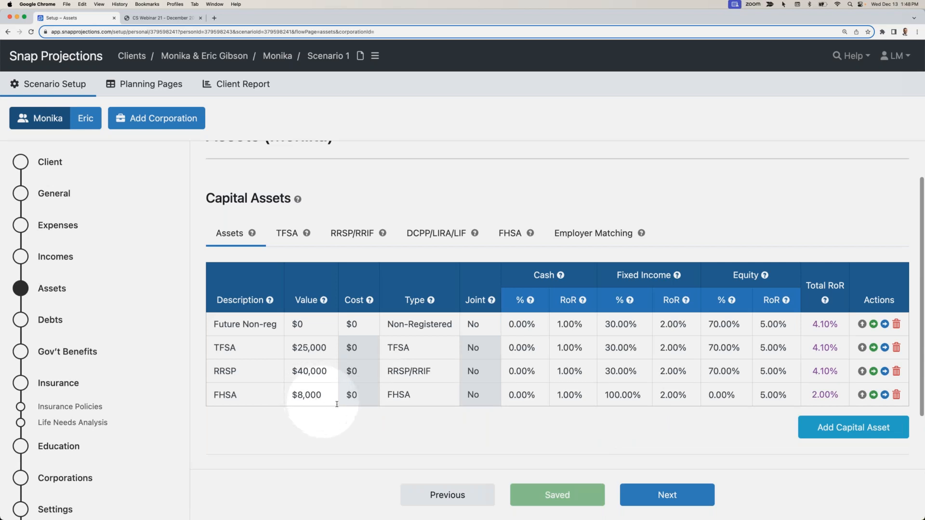
- Set the primary client's TFSA contribution room for 2024 to $65,000
{"action": "left_click", "coordinate": [286, 235]}
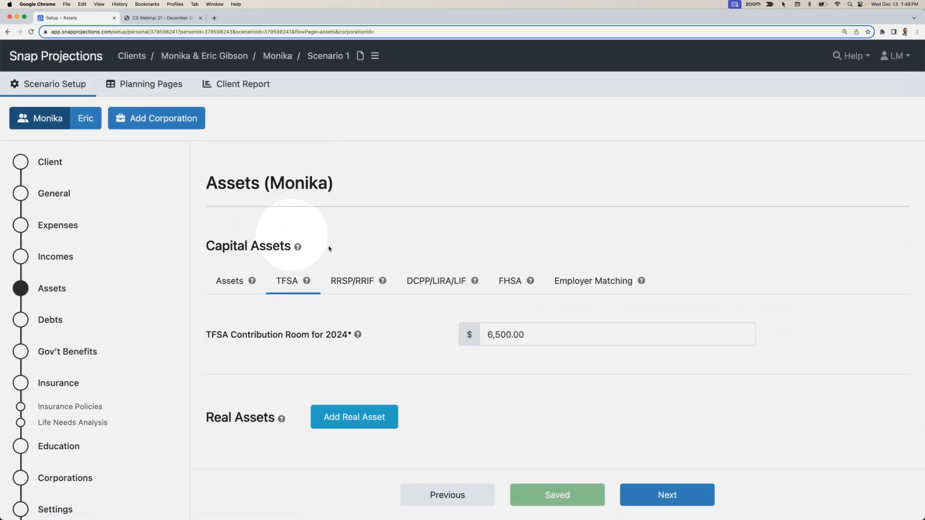
{"action": "left_click", "coordinate": [536, 334]}
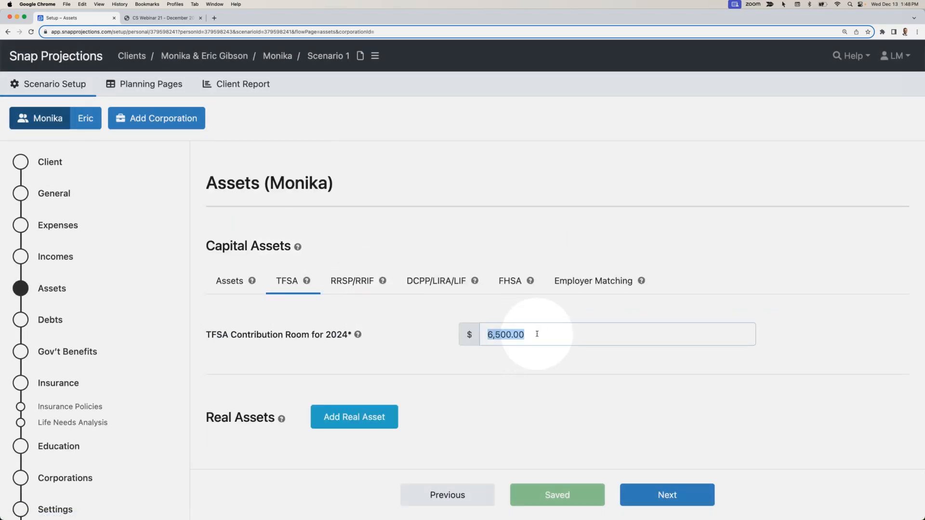
{"action": "type", "text": "65000"}
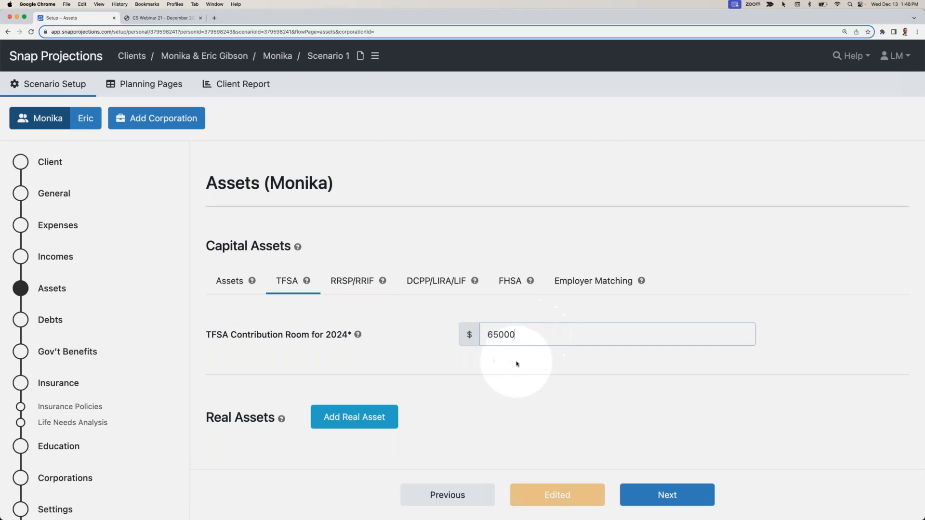
{"action": "left_click", "coordinate": [516, 363]}
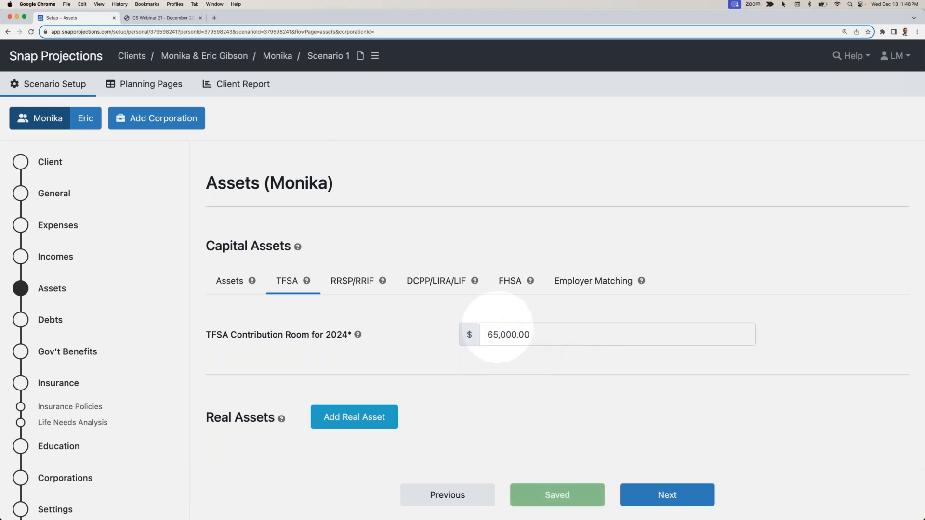
- Set the primary client's RRSP contribution room for 2024 to $40,000
{"action": "left_click", "coordinate": [354, 283]}
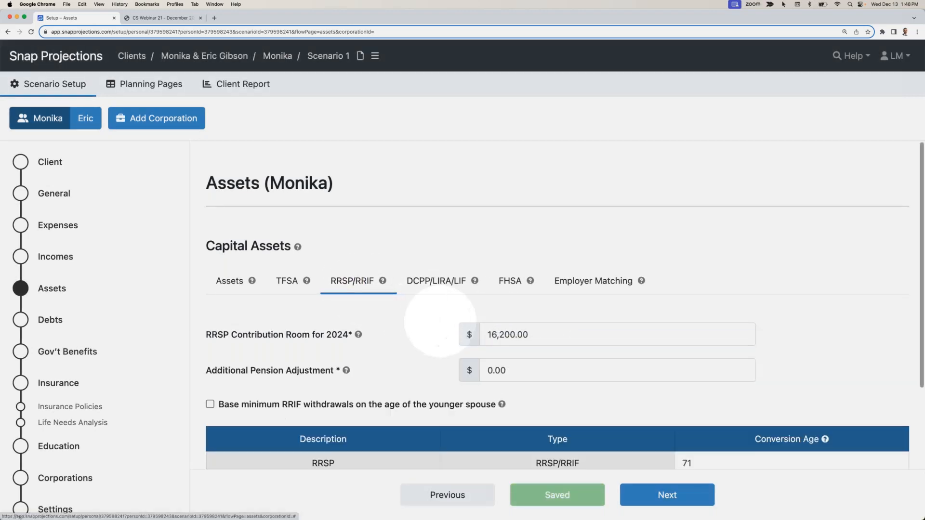
{"action": "left_click", "coordinate": [529, 334]}
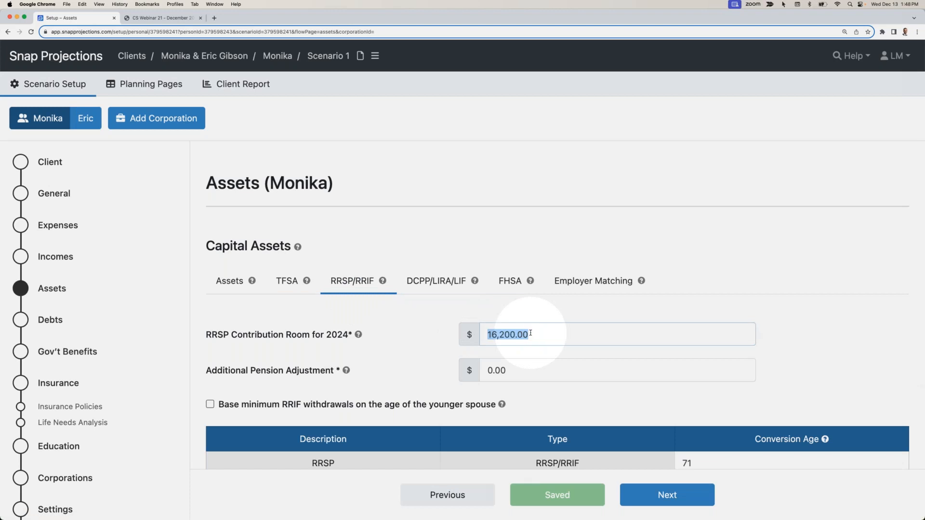
{"action": "type", "text": "40000"}
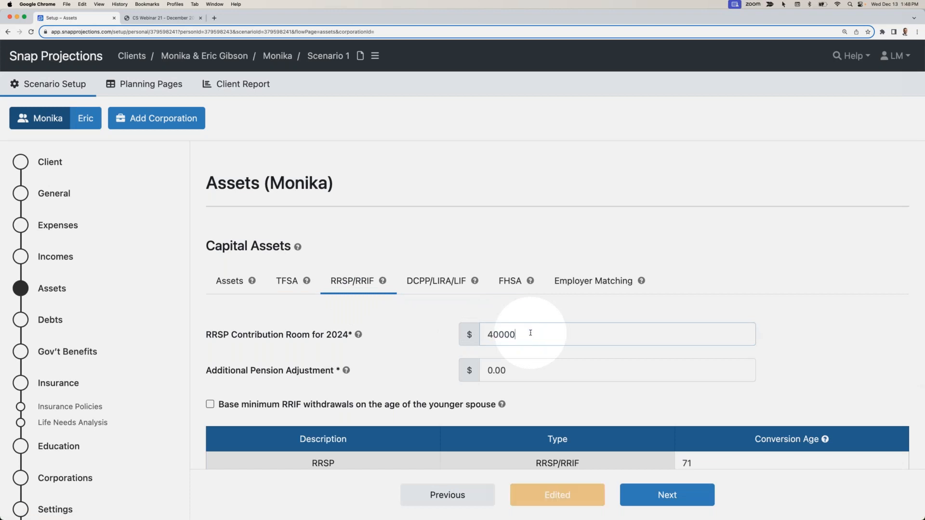
{"action": "key", "text": "Tab"}
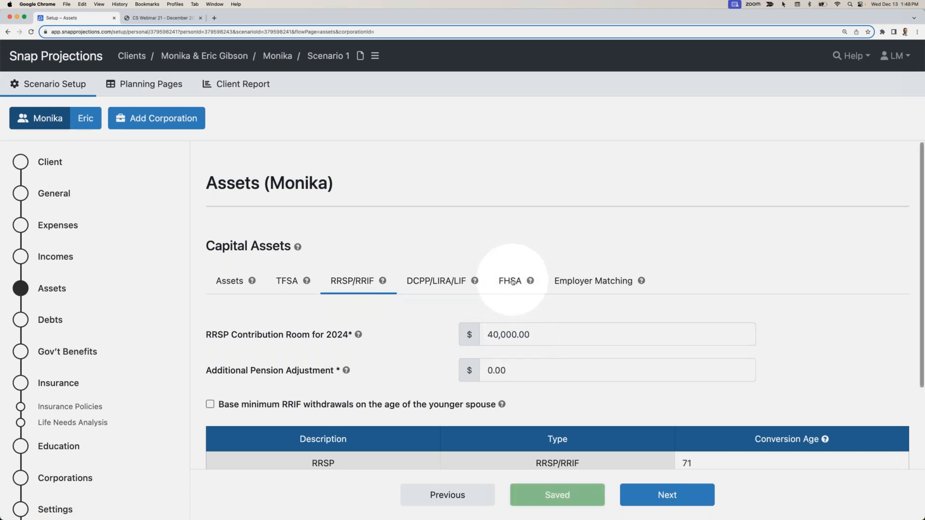
- Set the primary client's FHSA lifetime contributions to $8,000
{"action": "left_click", "coordinate": [509, 282]}
{"action": "scroll", "coordinate": [522, 333], "scroll_direction": "down", "scroll_amount": 1}
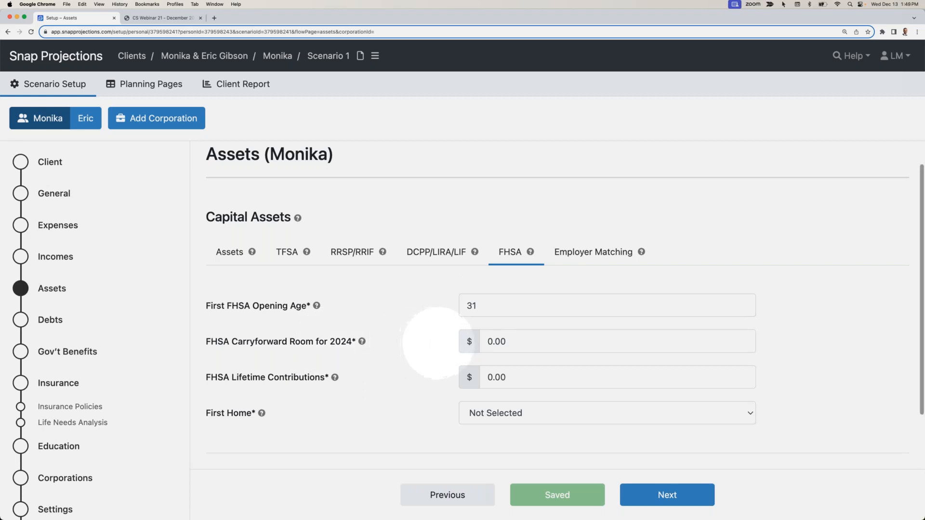
{"action": "left_click", "coordinate": [513, 337]}
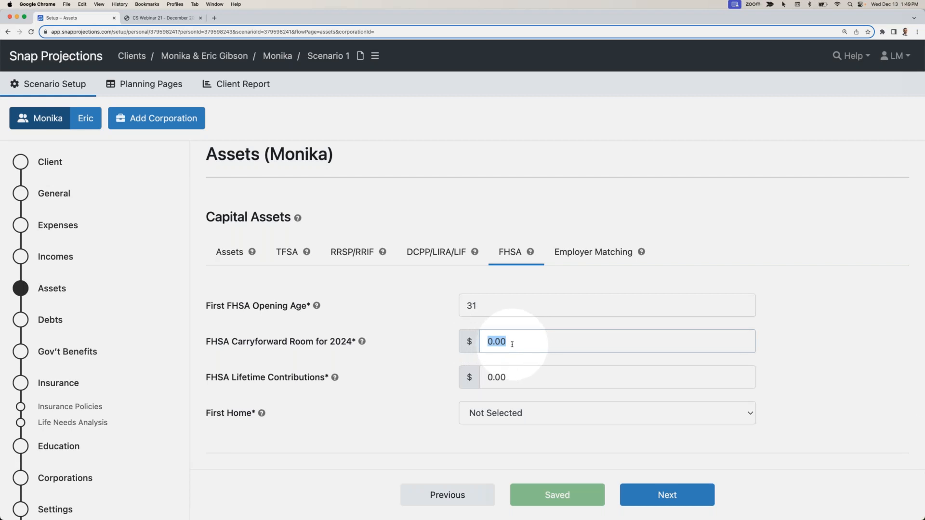
{"action": "left_click", "coordinate": [523, 382]}
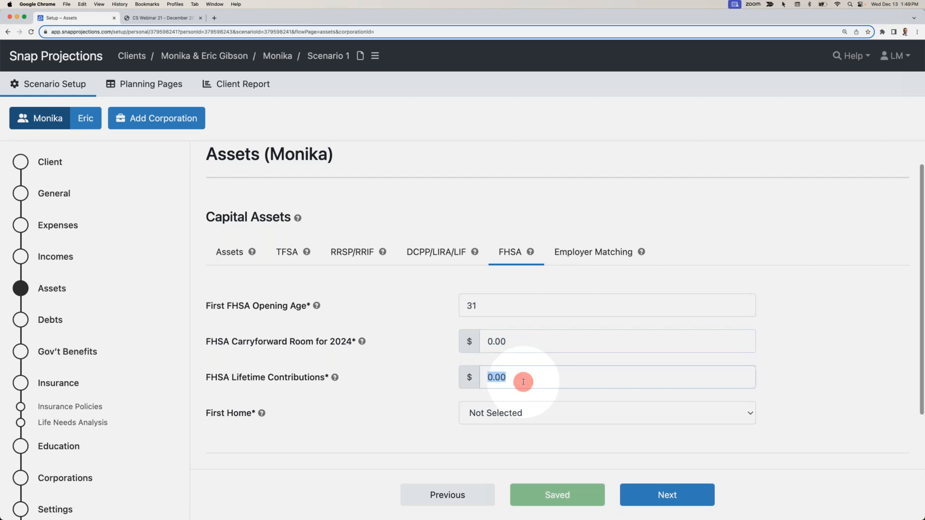
{"action": "type", "text": "8000"}
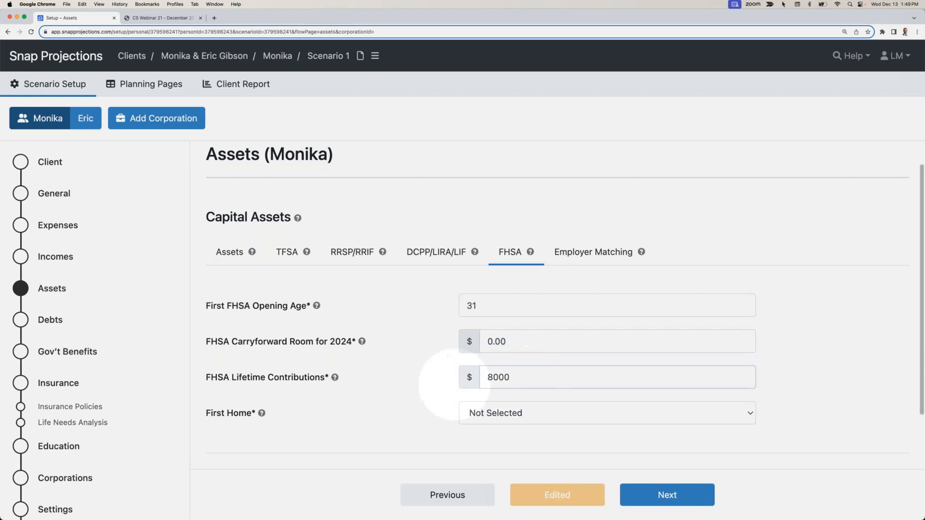
{"action": "left_click", "coordinate": [445, 361]}
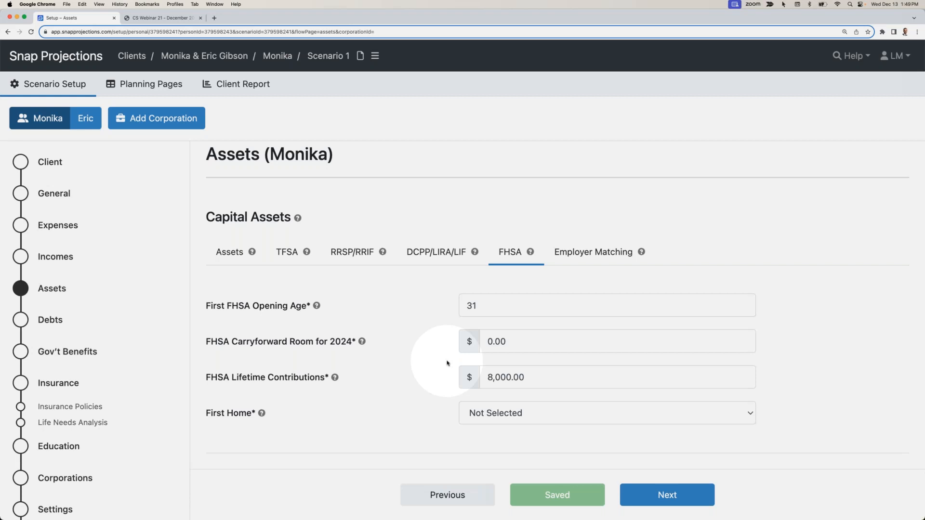
{"action": "scroll", "coordinate": [413, 409], "scroll_direction": "down", "scroll_amount": 1}
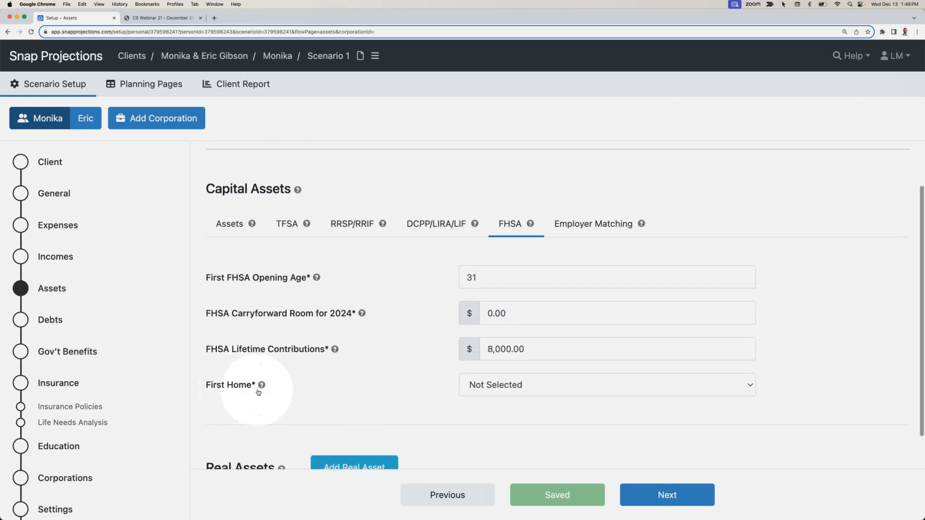
{"action": "scroll", "coordinate": [305, 390], "scroll_direction": "up", "scroll_amount": 1}
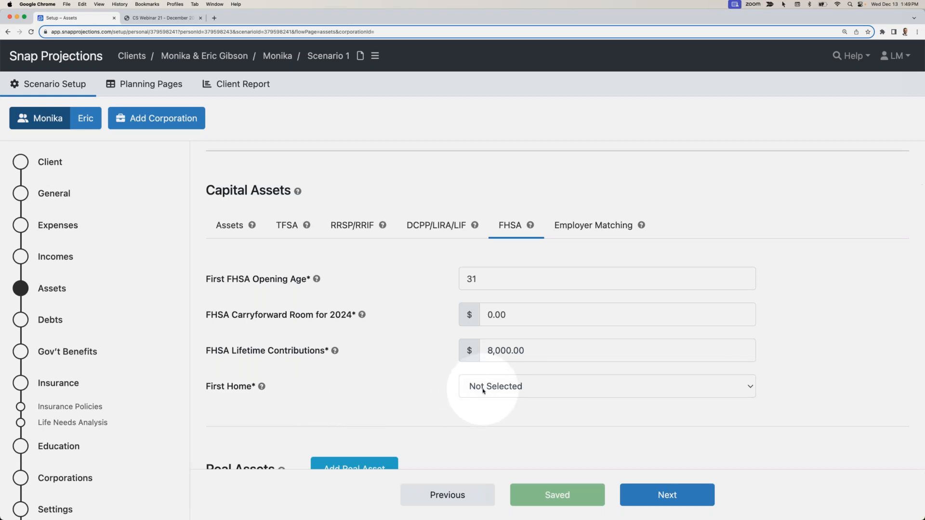
{"action": "scroll", "coordinate": [428, 395], "scroll_direction": "up", "scroll_amount": 1}
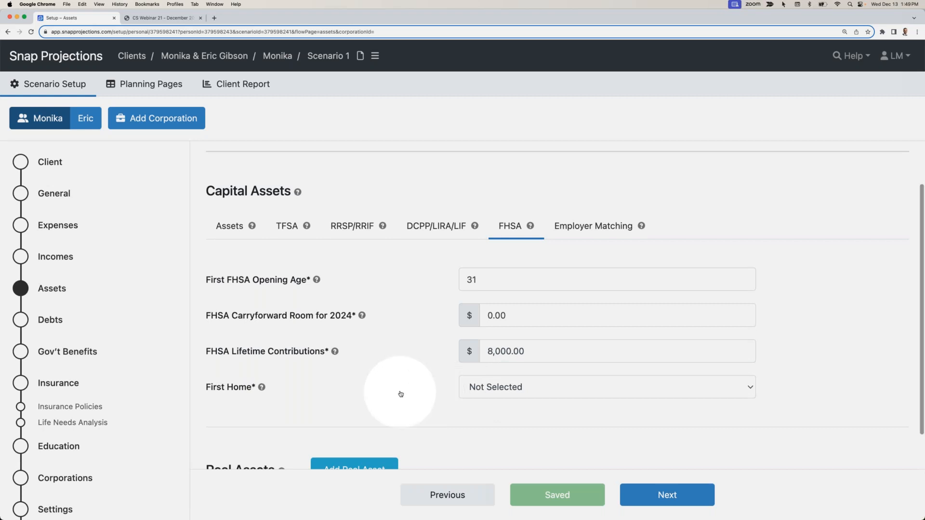
- Switch to the spouse's assets and rename the default capital asset to "Future Non-reg"
{"action": "left_click", "coordinate": [228, 226]}
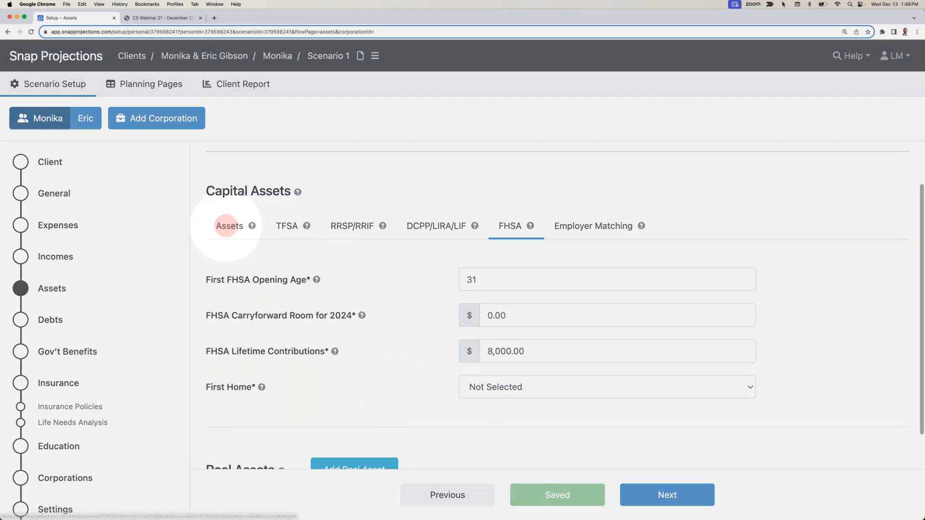
{"action": "left_click", "coordinate": [85, 120]}
{"action": "left_click", "coordinate": [250, 371]}
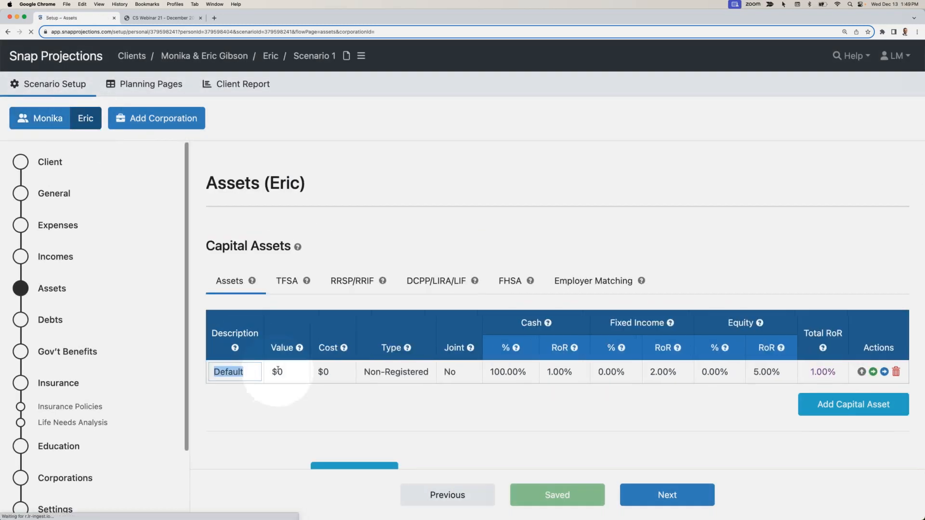
{"action": "type", "text": "Future Non-reg"}
{"action": "key", "text": "Tab"}
{"action": "key", "text": "Tab"}
{"action": "key", "text": "Tab"}
{"action": "key", "text": "Tab"}
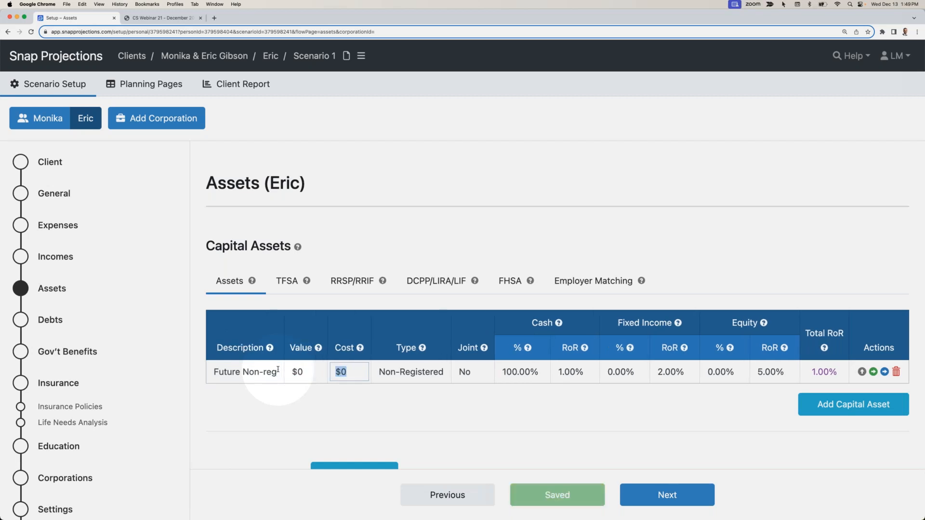
{"action": "key", "text": "Tab"}
- Allocate the spouse's Future Non-reg asset as 0% cash, 30% fixed income and 70% equity
{"action": "left_click", "coordinate": [520, 371]}
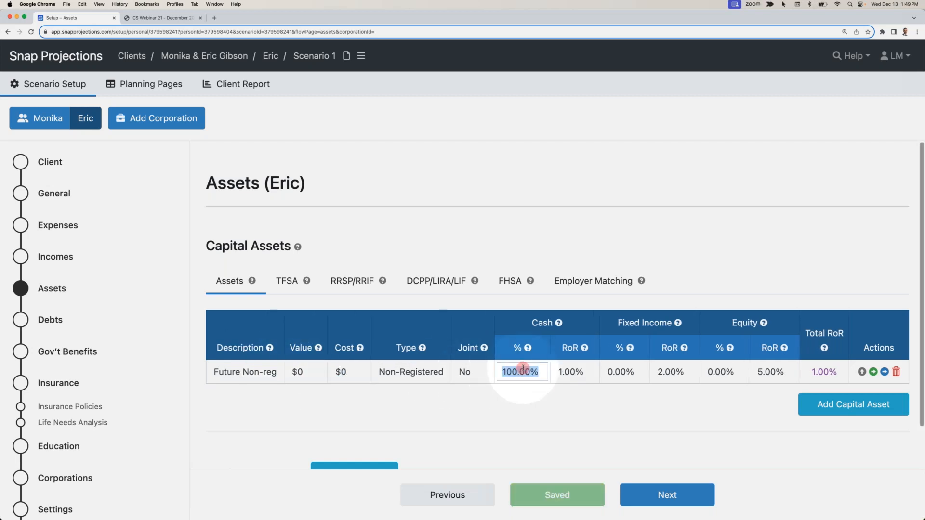
{"action": "type", "text": "0"}
{"action": "key", "text": "Tab"}
{"action": "key", "text": "Tab"}
{"action": "key", "text": "BackSpace"}
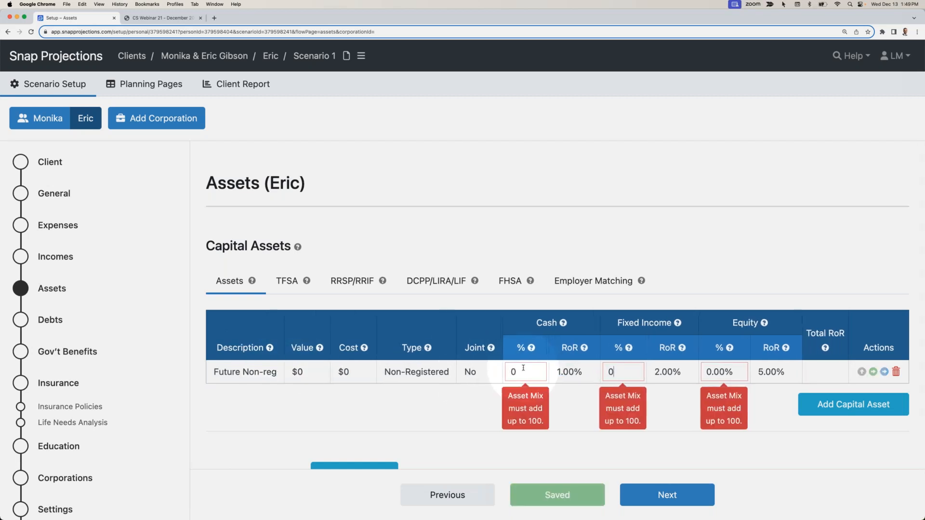
{"action": "type", "text": "30"}
{"action": "key", "text": "Tab"}
{"action": "type", "text": "70"}
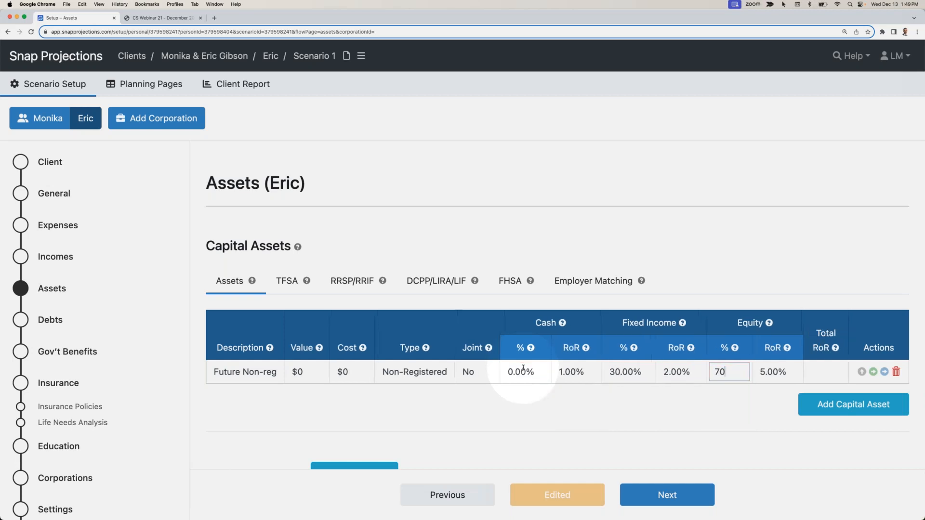
{"action": "key", "text": "Return"}
- Add a $30,000 TFSA capital asset for the spouse, allocated 0% cash, 30% fixed income and 70% equity
{"action": "left_click", "coordinate": [837, 406]}
{"action": "type", "text": "TFSA"}
{"action": "key", "text": "Tab"}
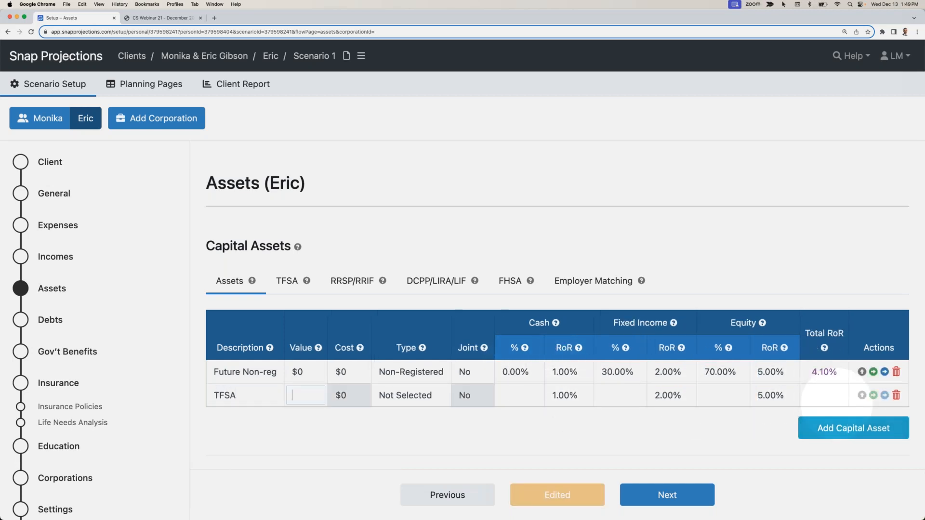
{"action": "type", "text": "30,000"}
{"action": "key", "text": "Tab"}
{"action": "type", "text": "TFSA"}
{"action": "key", "text": "Tab"}
{"action": "key", "text": "Tab"}
{"action": "key", "text": "Tab"}
{"action": "key", "text": "Tab"}
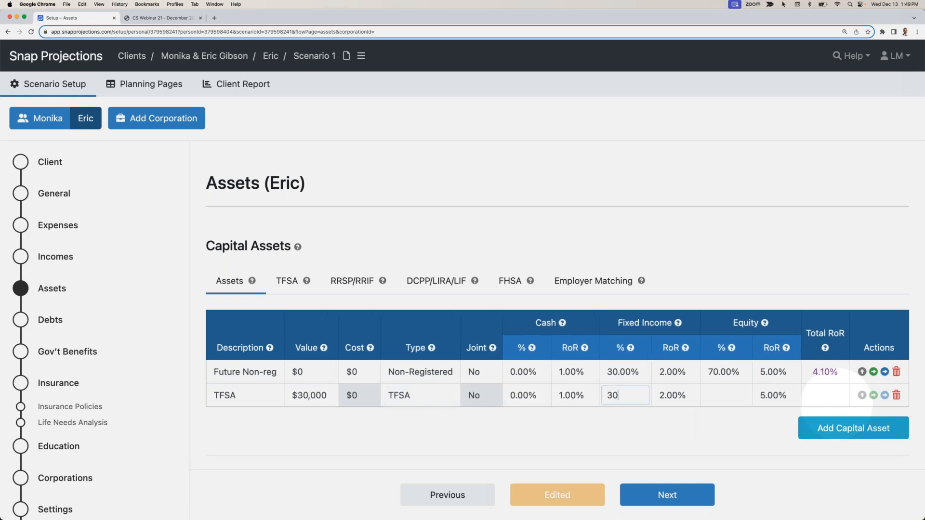
- Add a $40,000 RRSP capital asset of type RRSP/RRIF for the spouse, allocated 0% cash, 30% fixed income and 70% equity
{"action": "left_click", "coordinate": [838, 429]}
{"action": "type", "text": "RRSP"}
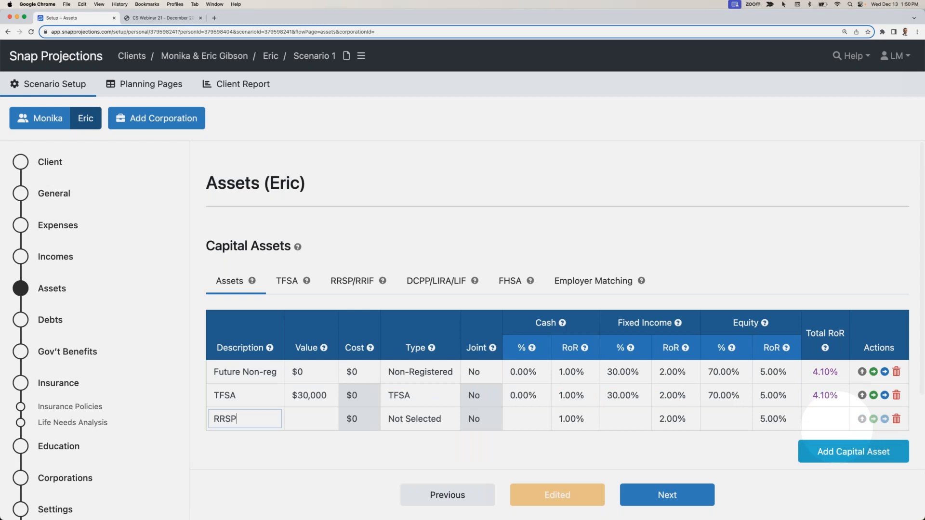
{"action": "key", "text": "Tab"}
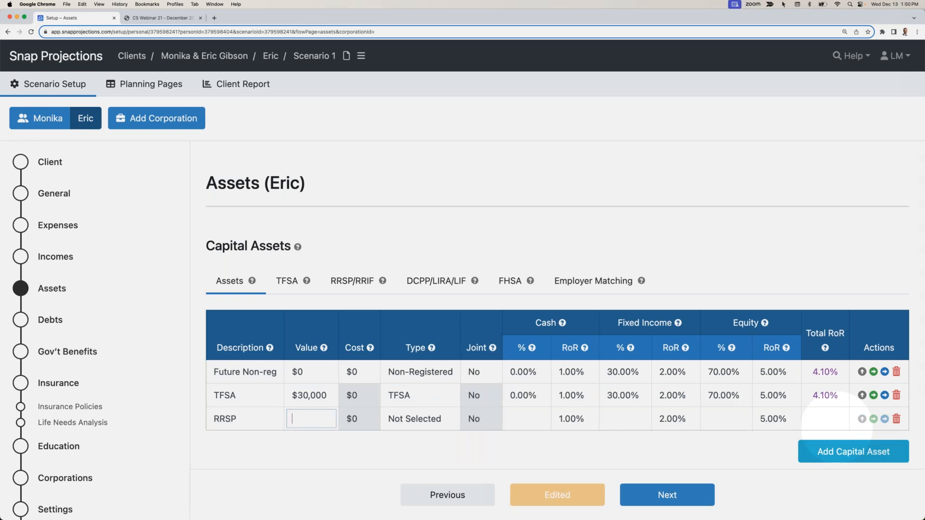
{"action": "type", "text": "40,000"}
{"action": "key", "text": "Tab"}
{"action": "type", "text": "RRSP"}
{"action": "key", "text": "Tab"}
{"action": "type", "text": "0"}
{"action": "key", "text": "Tab"}
{"action": "type", "text": "30"}
{"action": "key", "text": "Tab"}
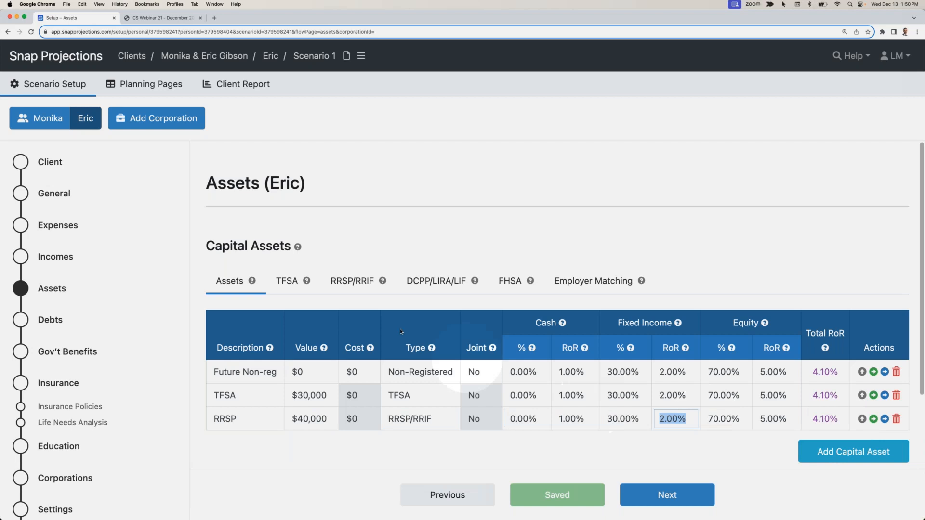
- Add an $8,000 FHSA capital asset for the spouse, allocated 0% cash, 100% fixed income and 0% equity
{"action": "scroll", "coordinate": [364, 337], "scroll_direction": "down", "scroll_amount": 1}
{"action": "left_click", "coordinate": [819, 413]}
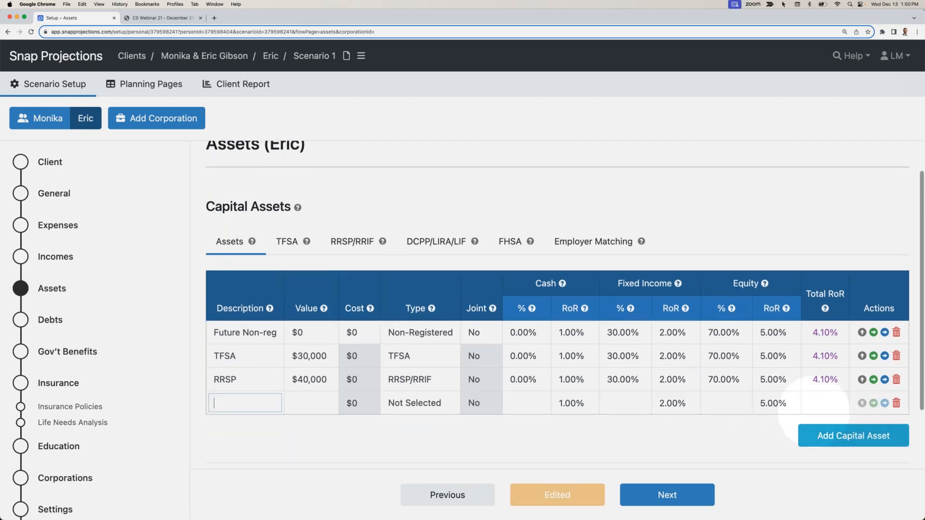
{"action": "type", "text": "FHSA"}
{"action": "key", "text": "Tab"}
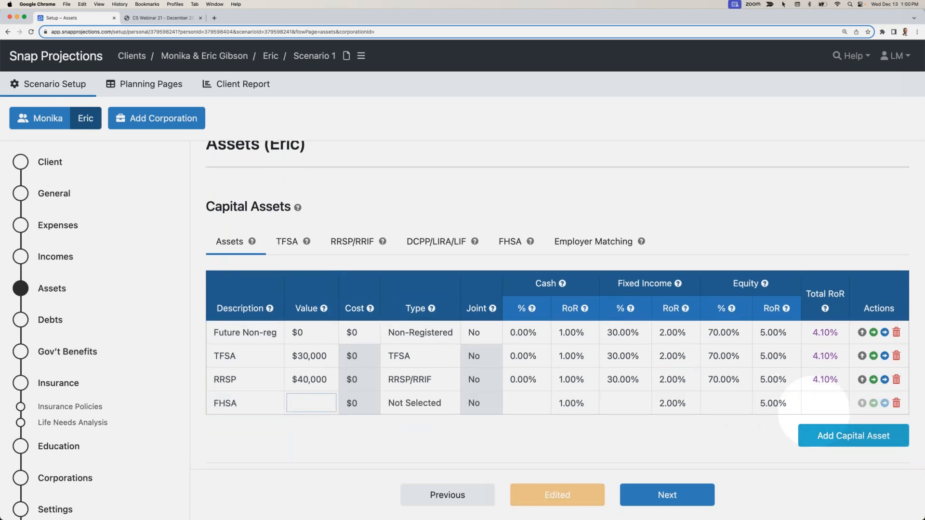
{"action": "type", "text": "80"}
{"action": "key", "text": "Tab"}
{"action": "key", "text": "f"}
{"action": "key", "text": "Tab"}
{"action": "type", "text": "0"}
{"action": "key", "text": "Tab"}
{"action": "key", "text": "Tab"}
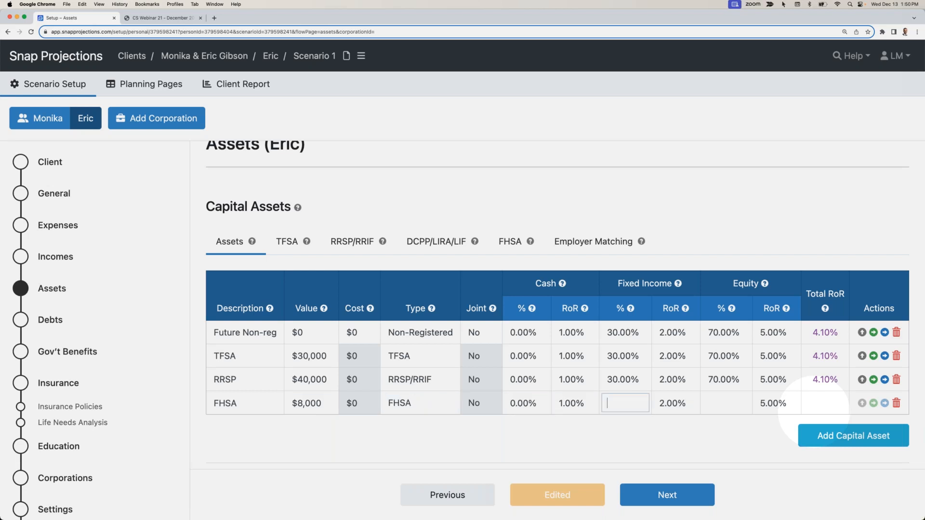
{"action": "left_click", "coordinate": [656, 422]}
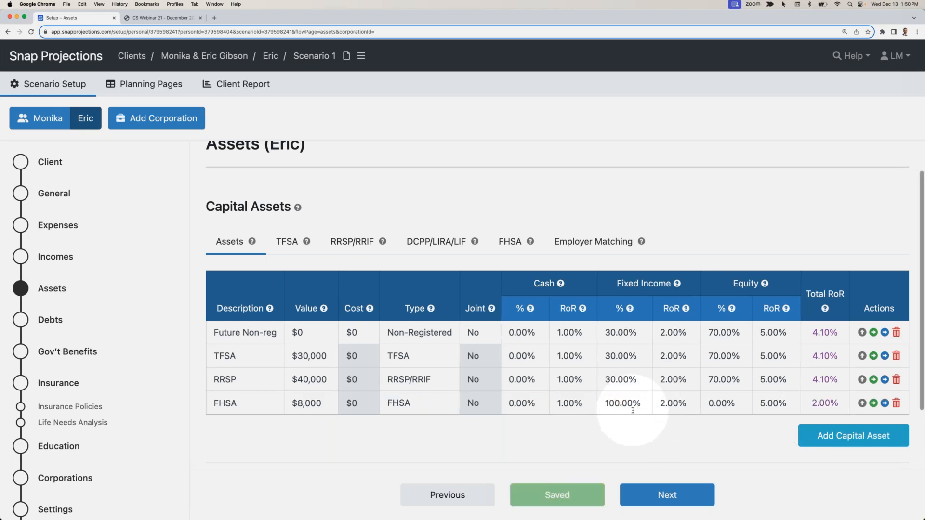
- Set the spouse's 2024 contribution room to $60,000 for the TFSA and $50,000 for the RRSP
{"action": "left_click", "coordinate": [286, 241]}
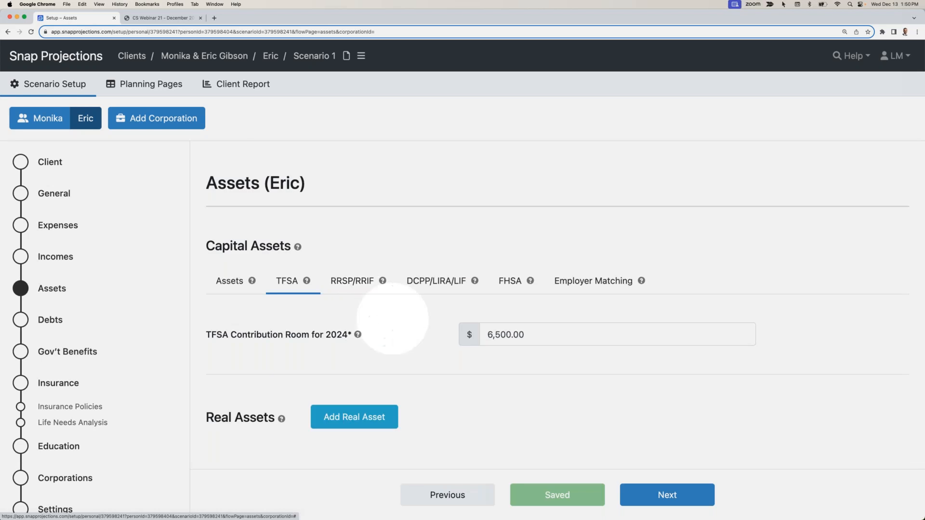
{"action": "left_click", "coordinate": [542, 338]}
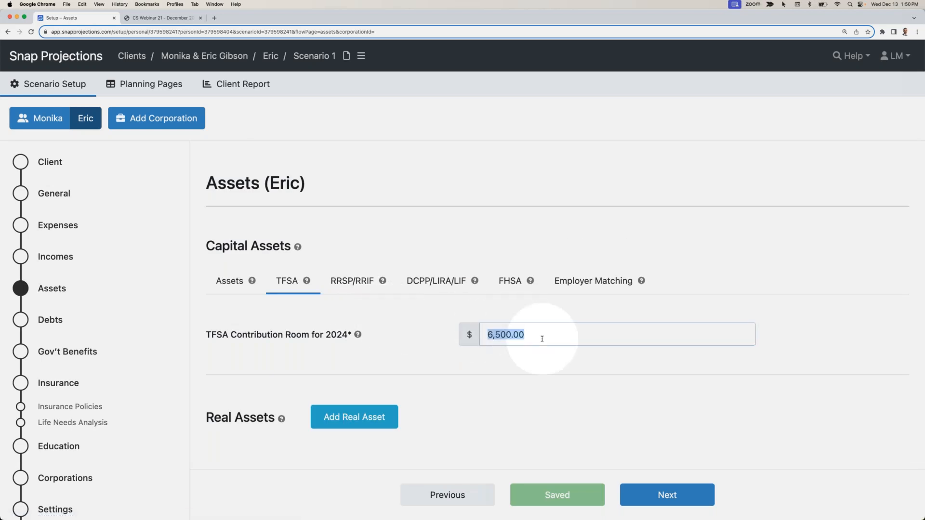
{"action": "type", "text": "60000"}
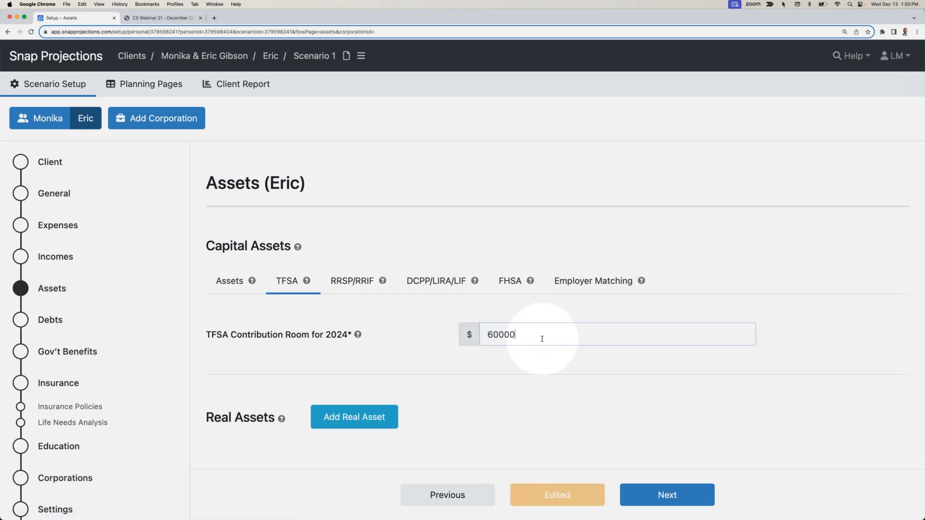
{"action": "left_click", "coordinate": [334, 281]}
{"action": "left_click", "coordinate": [513, 335]}
{"action": "type", "text": "50000"}
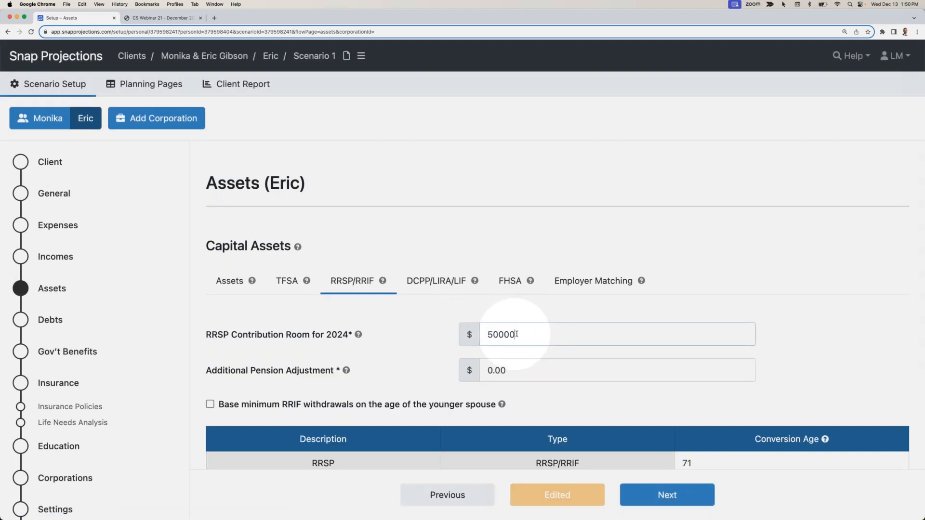
- Set the spouse's FHSA lifetime contributions to $8,000
{"action": "left_click", "coordinate": [509, 280]}
{"action": "left_click", "coordinate": [516, 415]}
{"action": "type", "text": "8000"}
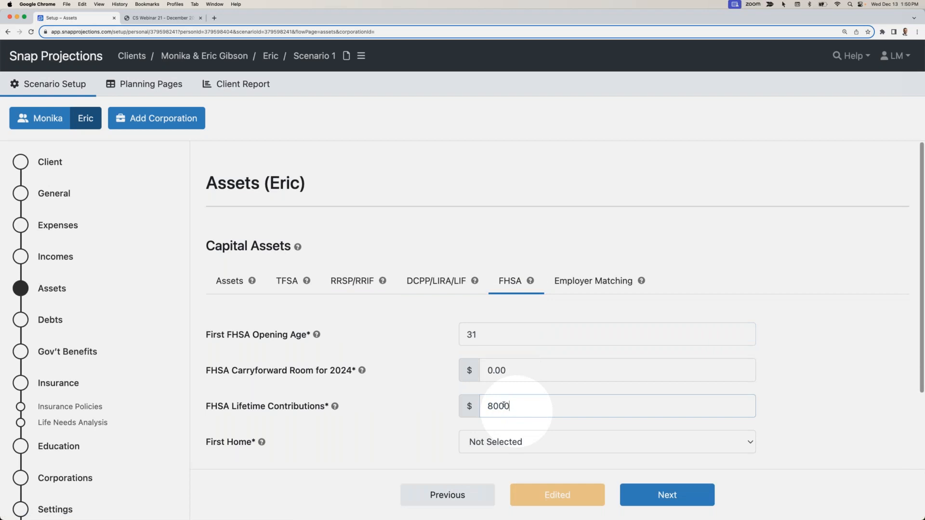
{"action": "left_click", "coordinate": [352, 347]}
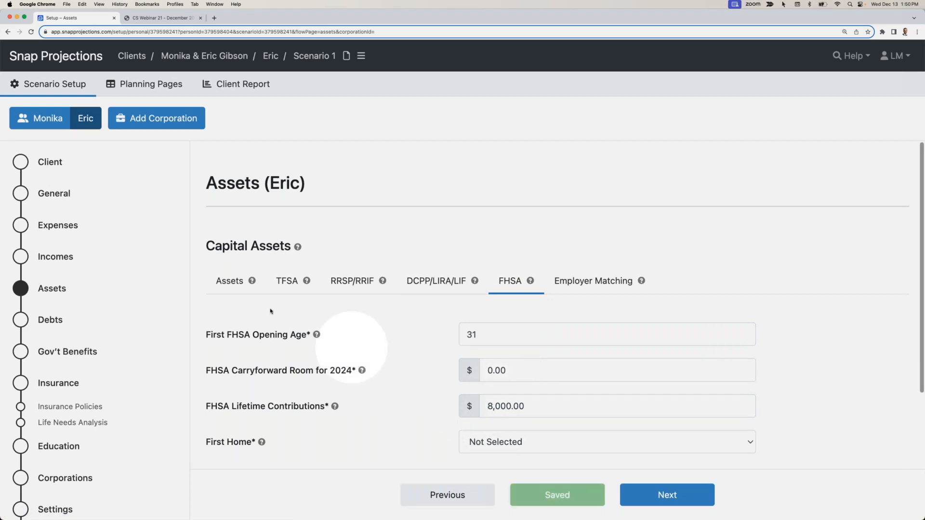
- Add a real asset named "New Home" for the spouse with a cost of $750,000 and a future purchase age of 38
{"action": "left_click", "coordinate": [229, 280]}
{"action": "scroll", "coordinate": [287, 295], "scroll_direction": "down", "scroll_amount": 3}
{"action": "left_click", "coordinate": [275, 412]}
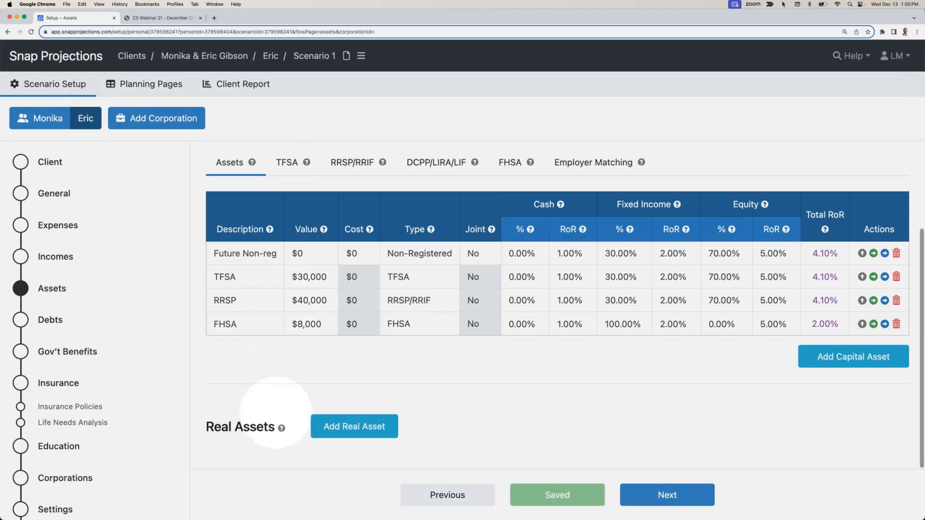
{"action": "left_click", "coordinate": [340, 426]}
{"action": "type", "text": "New Home"}
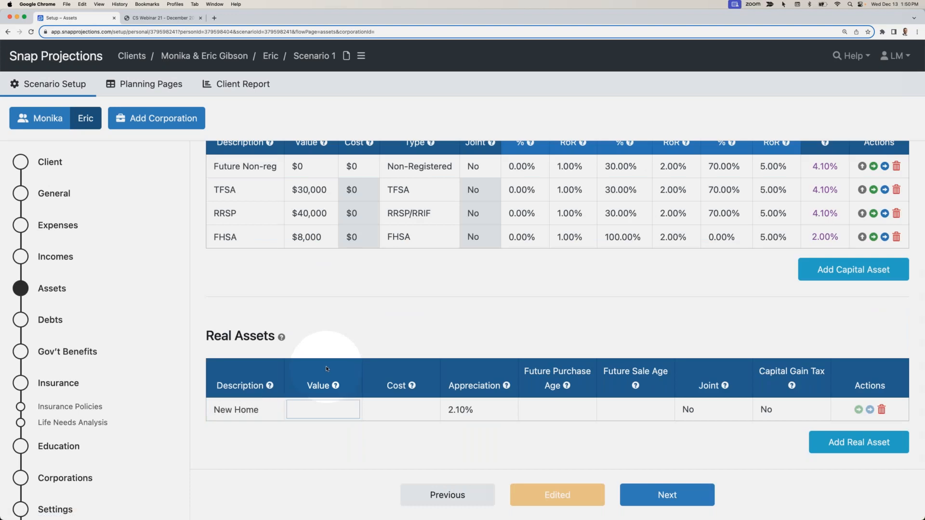
{"action": "key", "text": "Tab"}
{"action": "type", "text": "7500"}
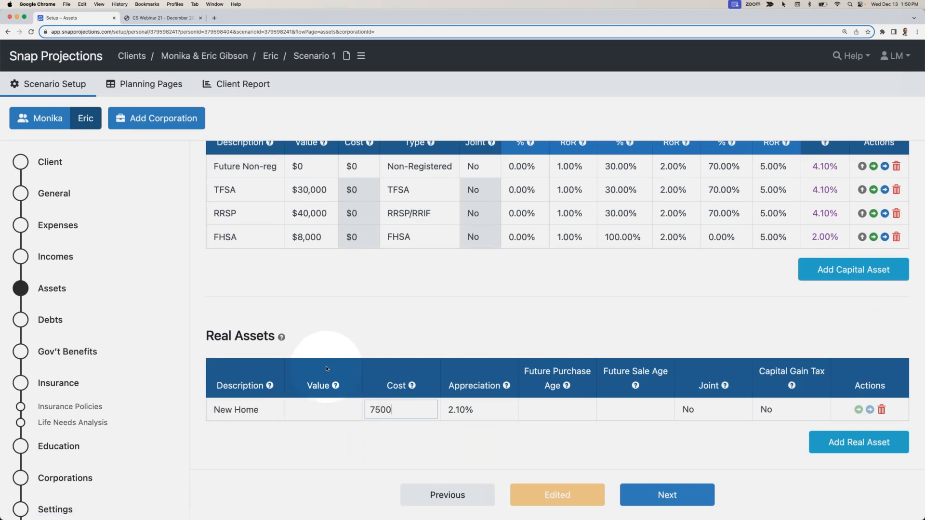
{"action": "key", "text": "Tab"}
{"action": "key", "text": "Tab"}
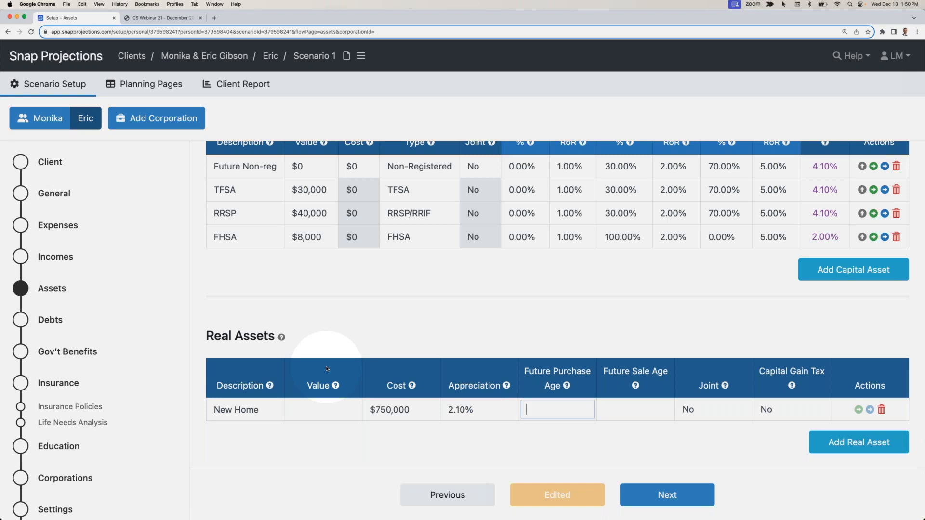
{"action": "type", "text": "38"}
{"action": "key", "text": "Return"}
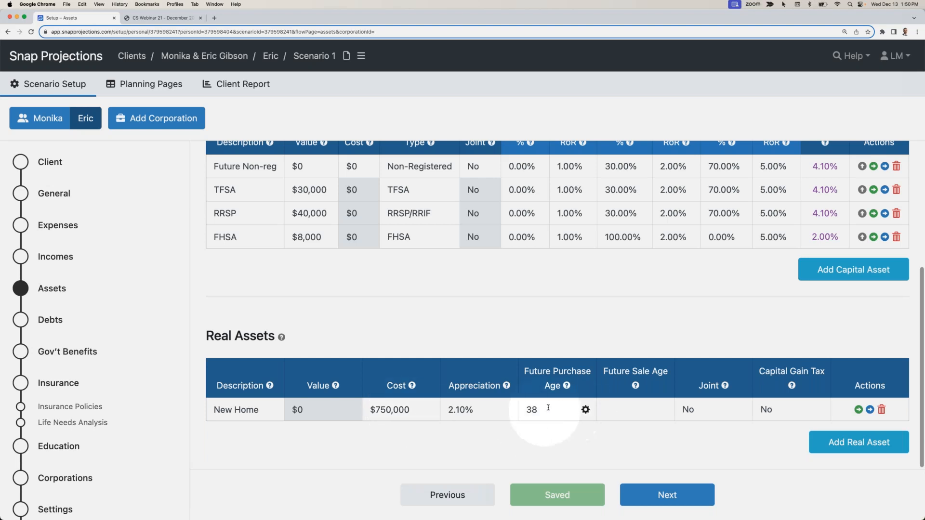
- Check the exact future purchase date of the New Home real asset and mark the asset as joint
{"action": "left_click", "coordinate": [586, 409]}
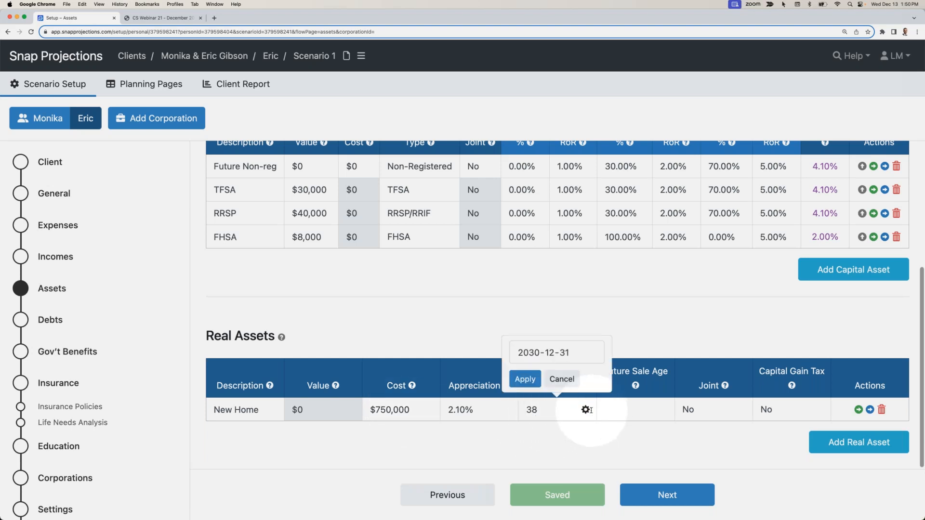
{"action": "left_click", "coordinate": [701, 410]}
{"action": "left_click", "coordinate": [698, 424]}
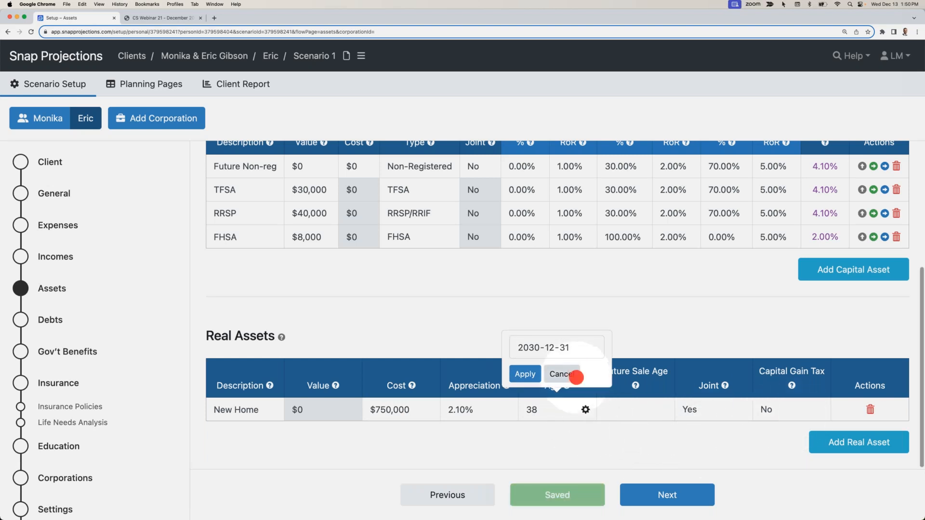
{"action": "left_click", "coordinate": [570, 374]}
- Select New Home as the first home in the spouse's FHSA settings
{"action": "scroll", "coordinate": [532, 424], "scroll_direction": "up", "scroll_amount": 2}
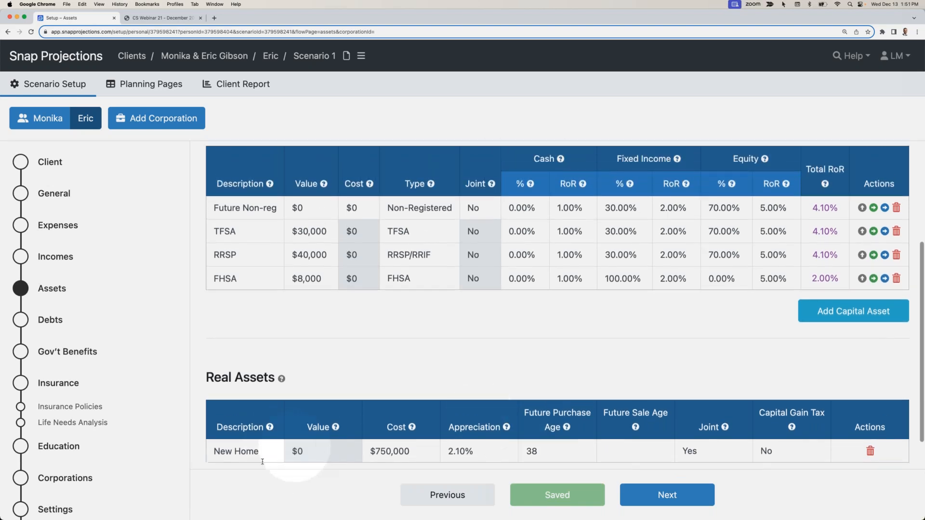
{"action": "scroll", "coordinate": [350, 360], "scroll_direction": "up", "scroll_amount": 5}
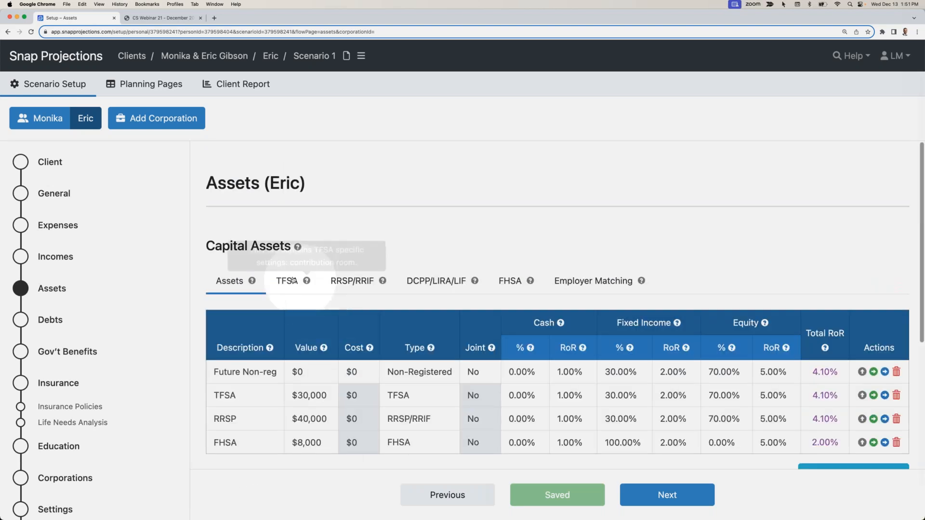
{"action": "left_click", "coordinate": [558, 281]}
{"action": "left_click", "coordinate": [509, 280]}
{"action": "scroll", "coordinate": [510, 284], "scroll_direction": "down", "scroll_amount": 2}
{"action": "left_click", "coordinate": [501, 359]}
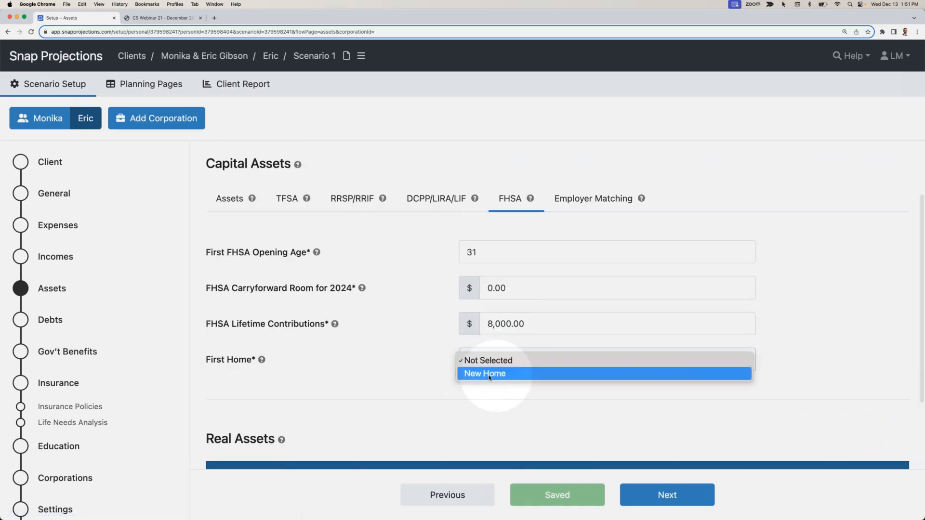
{"action": "left_click", "coordinate": [519, 375]}
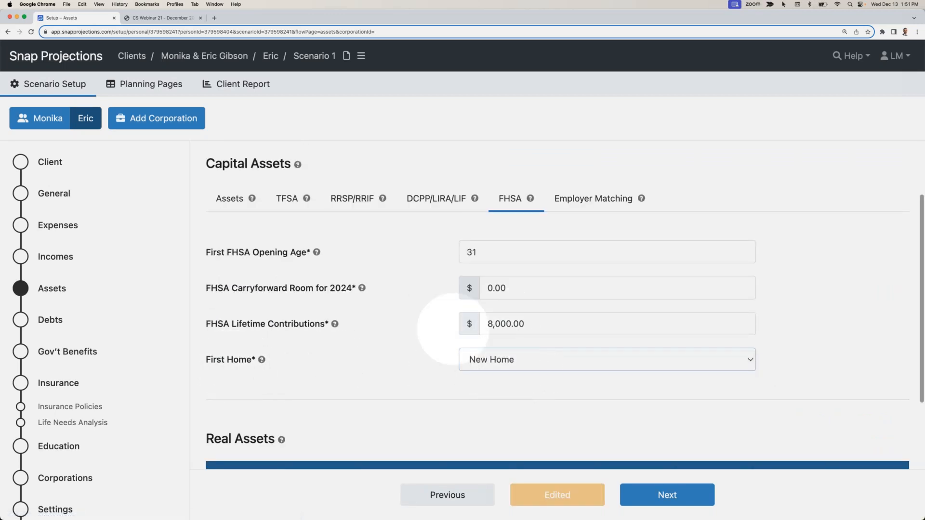
- Switch to the primary client's assets and select New Home as the first home in the FHSA settings
{"action": "left_click", "coordinate": [49, 124]}
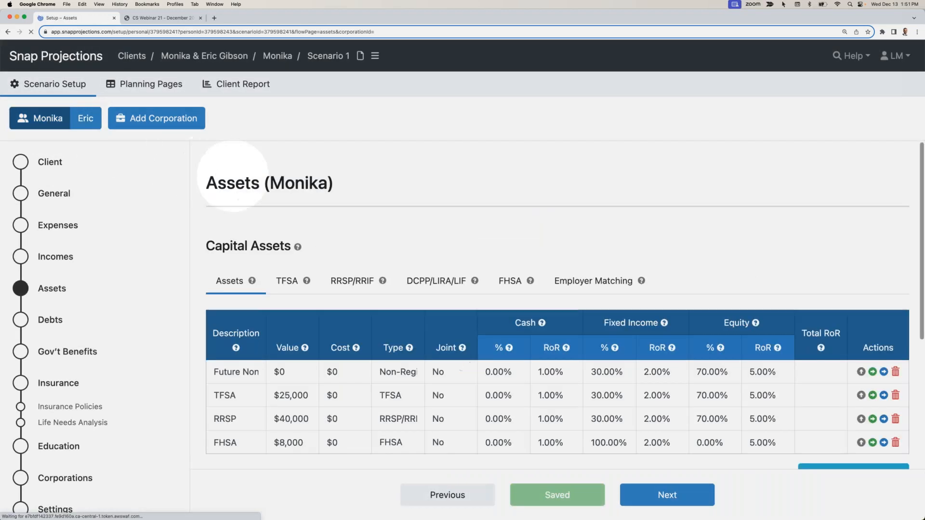
{"action": "left_click", "coordinate": [511, 280]}
{"action": "scroll", "coordinate": [508, 354], "scroll_direction": "down", "scroll_amount": 2}
{"action": "left_click", "coordinate": [505, 369]}
{"action": "left_click", "coordinate": [503, 382]}
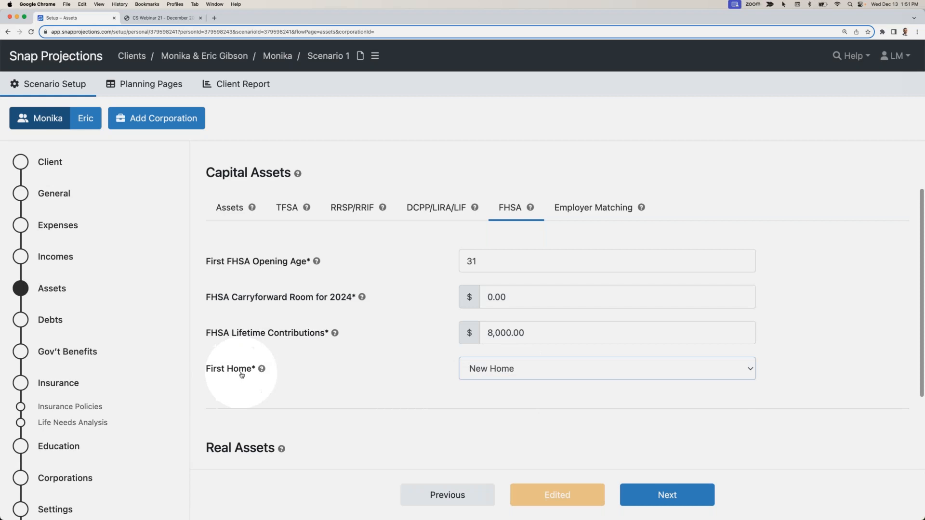
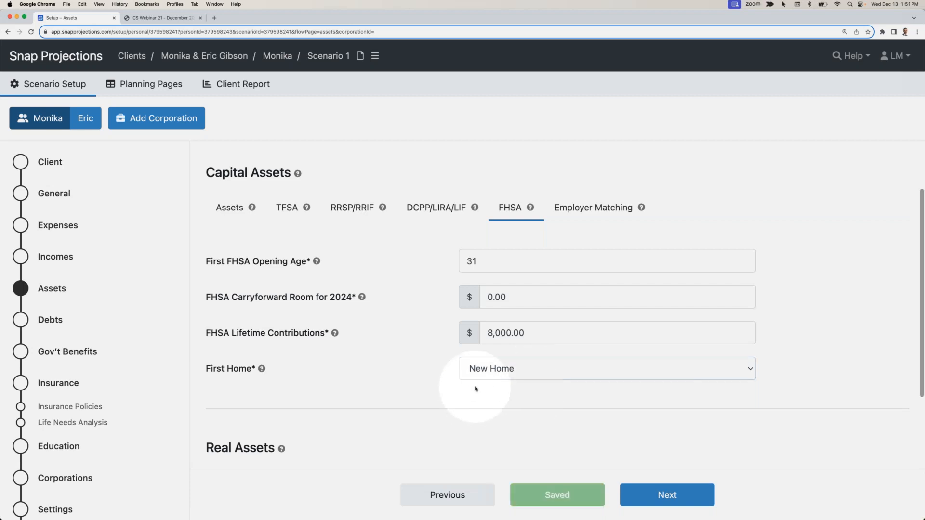
- Check the primary client's capital asset and real asset tables and continue to the debts section
{"action": "scroll", "coordinate": [453, 366], "scroll_direction": "down", "scroll_amount": 3}
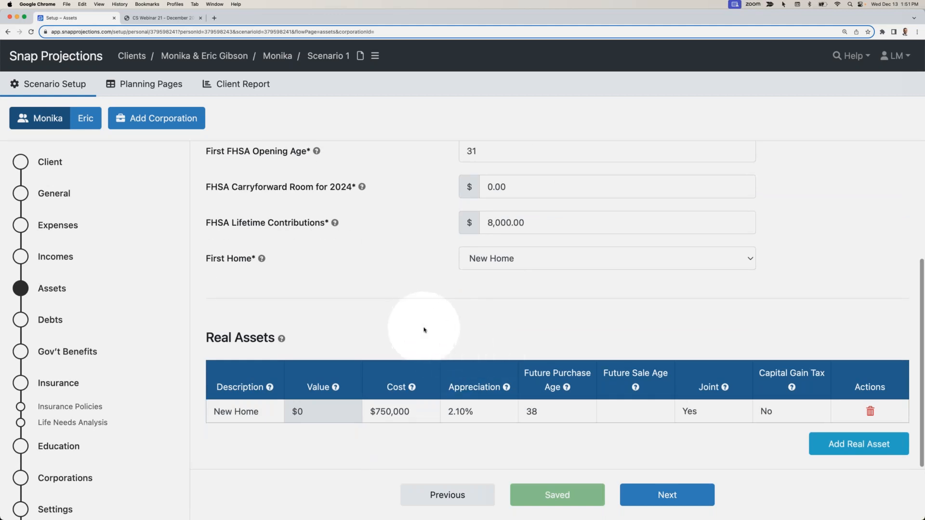
{"action": "scroll", "coordinate": [268, 217], "scroll_direction": "up", "scroll_amount": 4}
{"action": "left_click", "coordinate": [230, 280]}
{"action": "scroll", "coordinate": [332, 295], "scroll_direction": "down", "scroll_amount": 5}
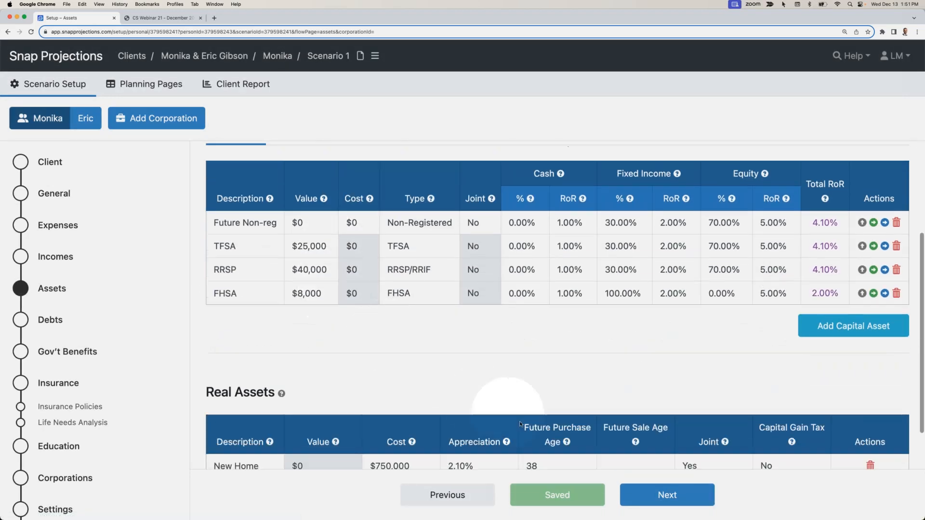
{"action": "left_click", "coordinate": [664, 492]}
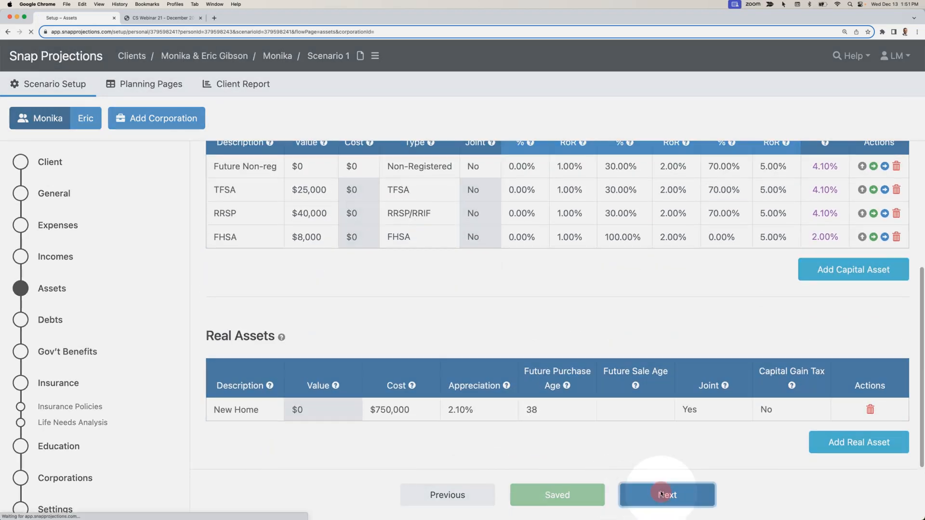
- Add a debt named "Mortgage" with a balance of $675,000, a 5% interest rate and a future start age of 38
{"action": "left_click", "coordinate": [869, 289]}
{"action": "type", "text": "Mortgage"}
{"action": "key", "text": "Tab"}
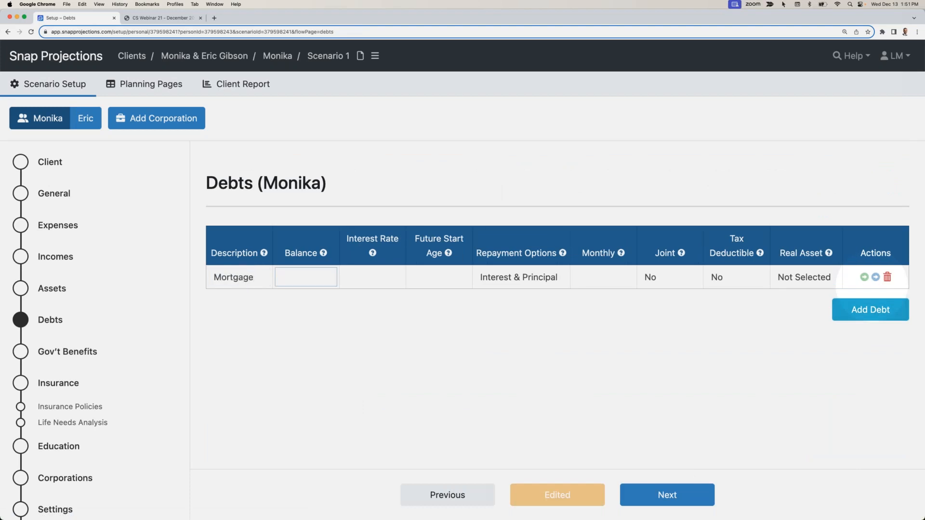
{"action": "type", "text": "675000"}
{"action": "key", "text": "Tab"}
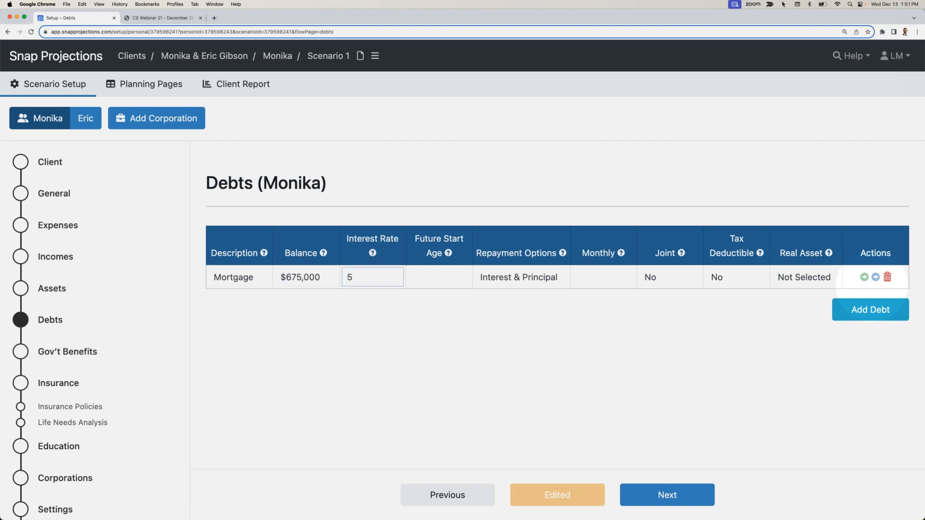
{"action": "key", "text": "Tab"}
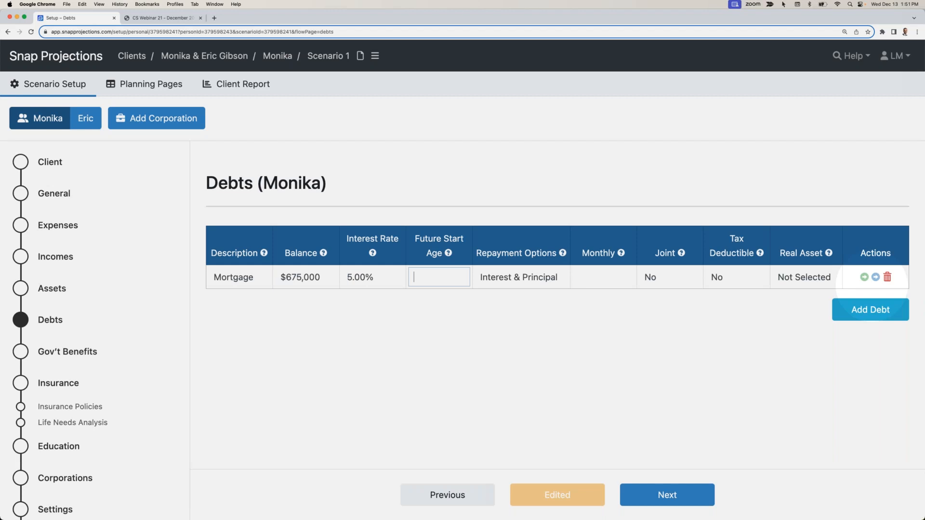
{"action": "type", "text": "38"}
{"action": "left_click", "coordinate": [582, 331]}
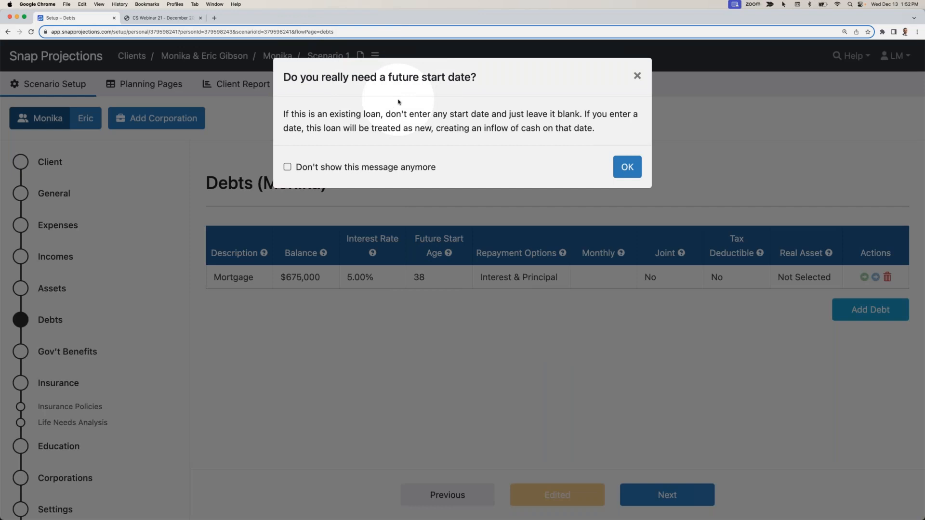
{"action": "left_click", "coordinate": [303, 279]}
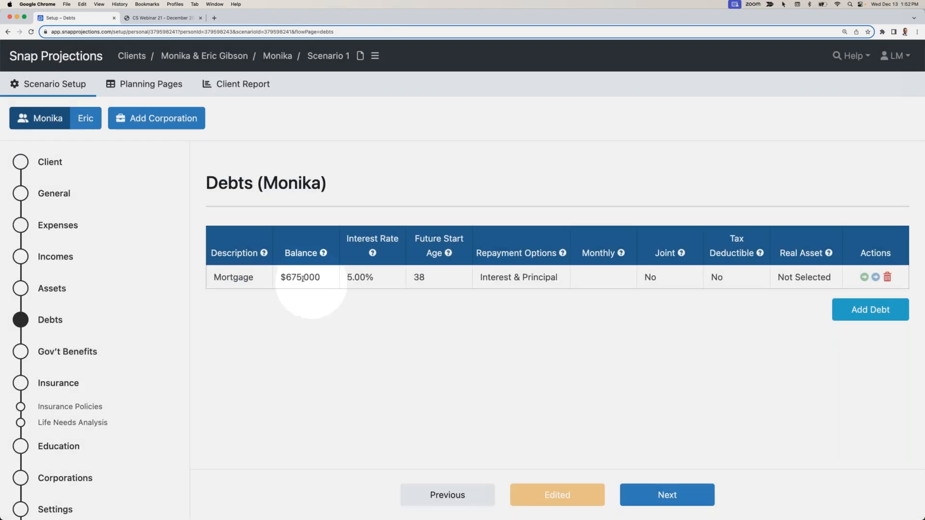
- Set the mortgage's monthly payment to $4,000
{"action": "left_click", "coordinate": [609, 281]}
{"action": "type", "text": "4,00"}
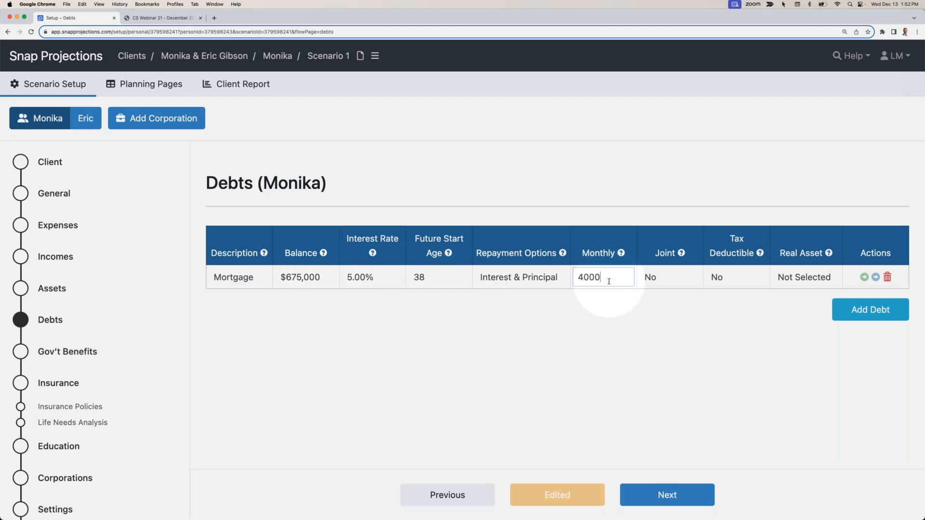
{"action": "type", "text": "0"}
{"action": "left_click", "coordinate": [606, 305]}
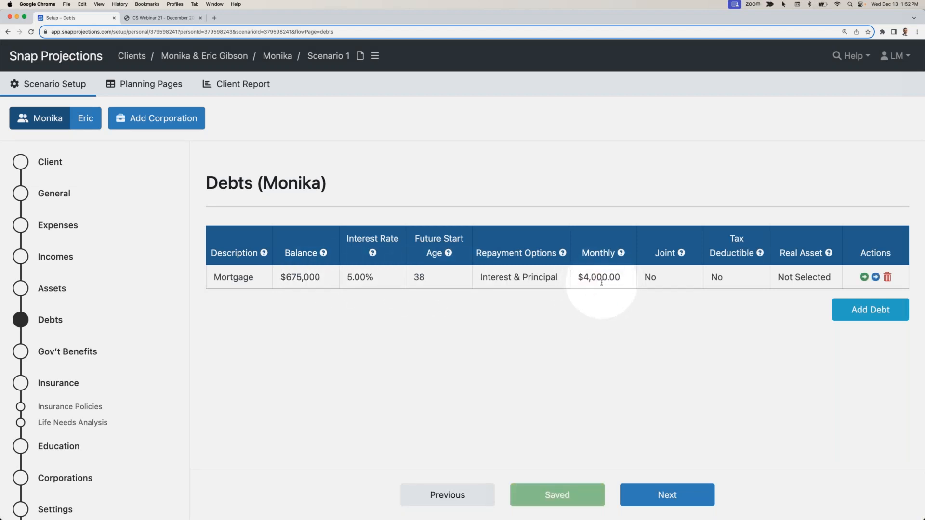
- Mark the mortgage as joint and link it to the New Home real asset
{"action": "left_click", "coordinate": [679, 276]}
{"action": "left_click", "coordinate": [673, 294]}
{"action": "left_click", "coordinate": [664, 276]}
{"action": "left_click", "coordinate": [674, 292]}
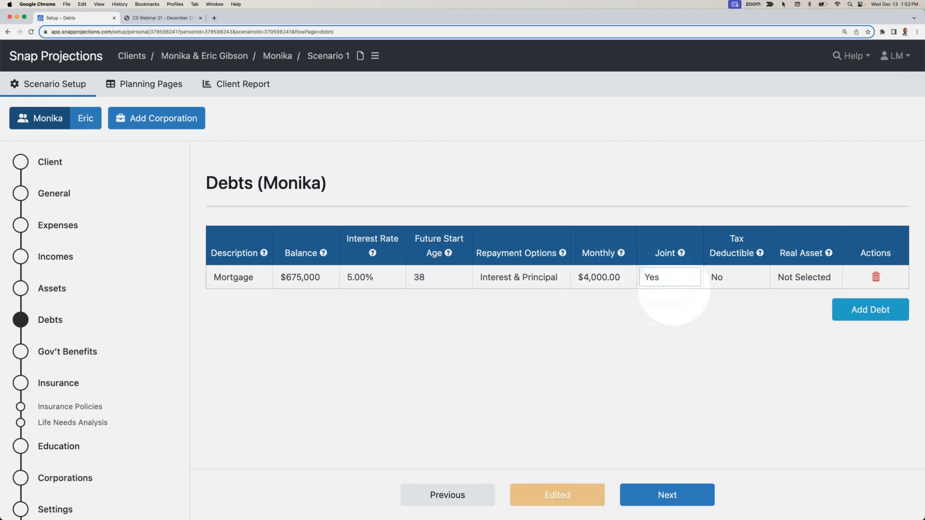
{"action": "left_click", "coordinate": [785, 278]}
{"action": "left_click", "coordinate": [782, 291]}
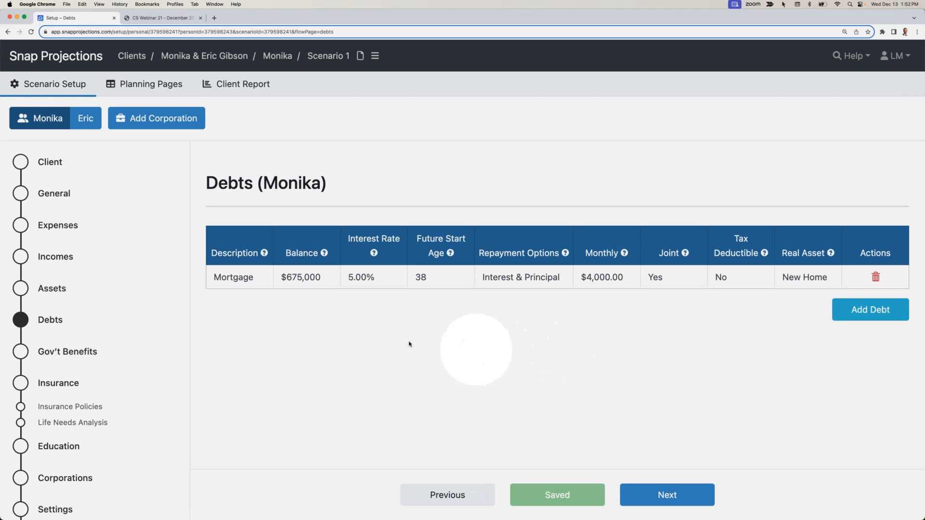
- Review the government benefits settings of both spouses, including CPP start age, percent of maximum and OAS
{"action": "left_click", "coordinate": [668, 496]}
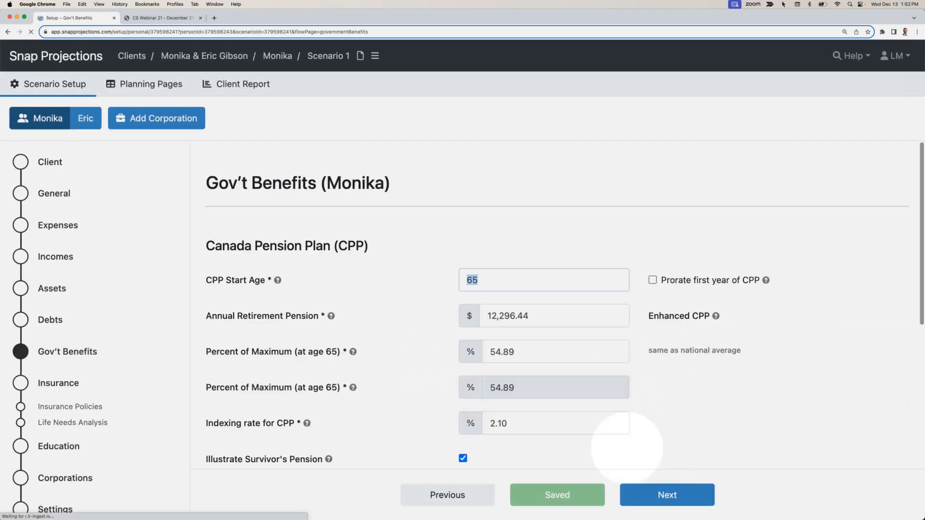
{"action": "left_click", "coordinate": [679, 407]}
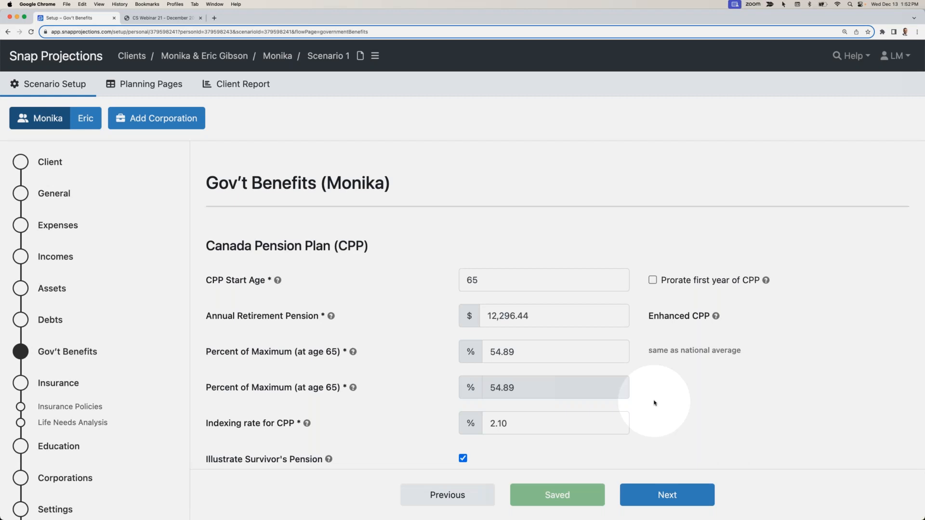
{"action": "left_click", "coordinate": [542, 354]}
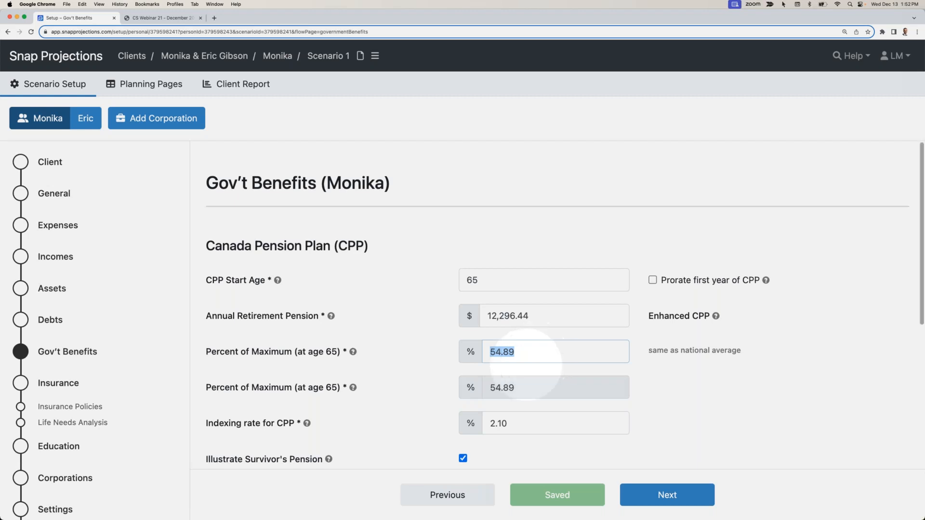
{"action": "left_click", "coordinate": [531, 369]}
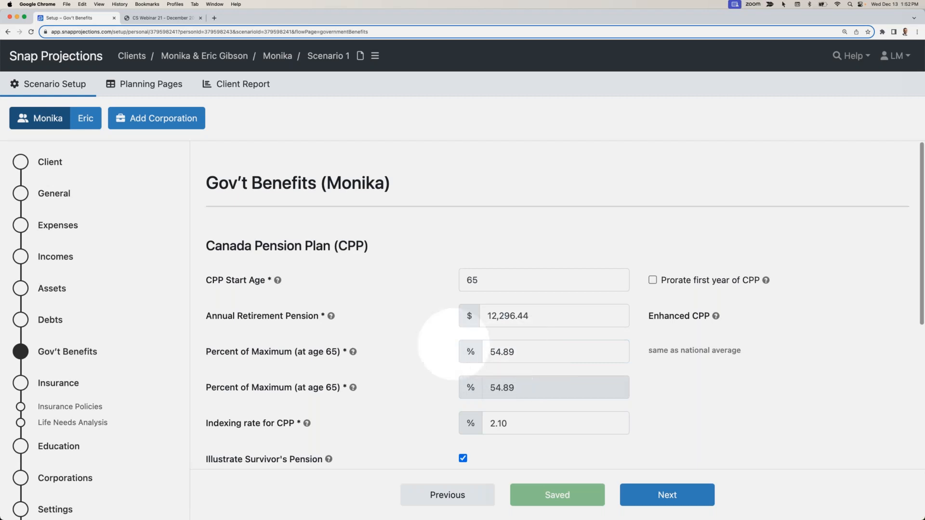
{"action": "left_click", "coordinate": [85, 118]}
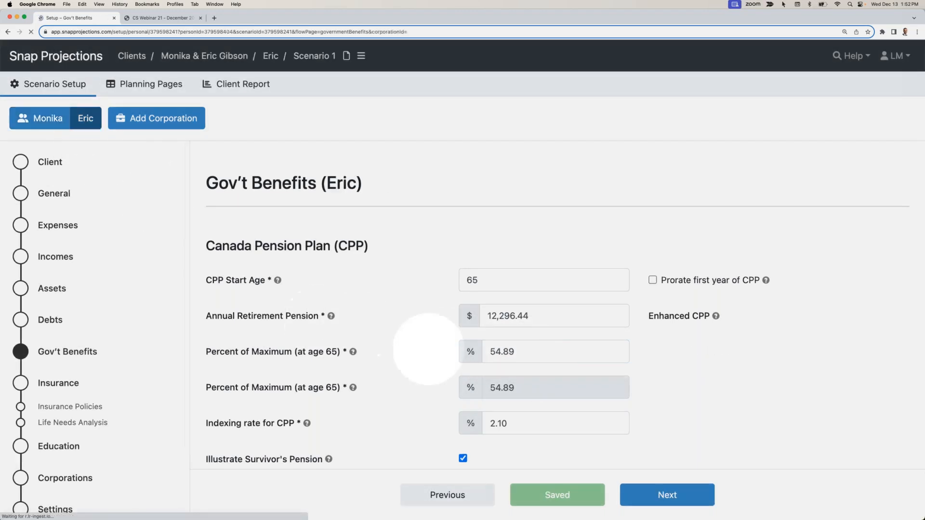
{"action": "scroll", "coordinate": [526, 359], "scroll_direction": "down", "scroll_amount": 3}
{"action": "scroll", "coordinate": [527, 359], "scroll_direction": "down", "scroll_amount": 3}
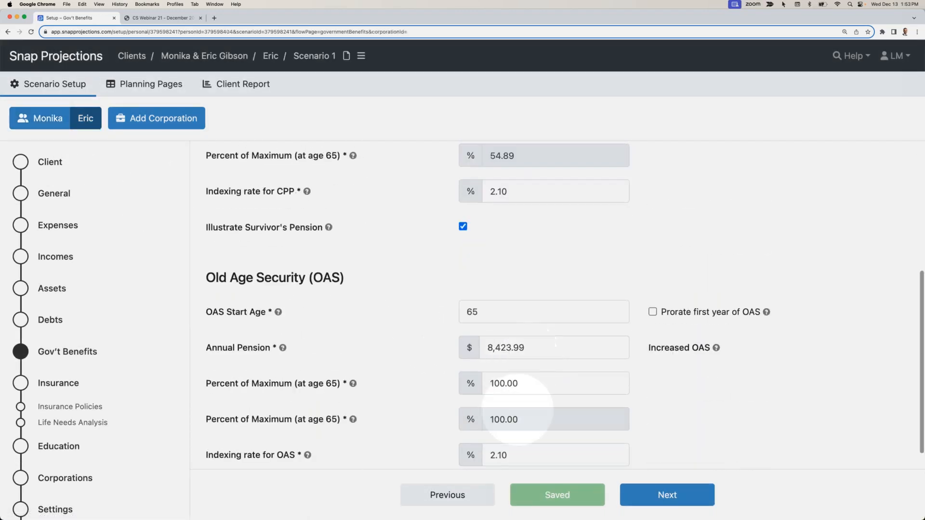
{"action": "scroll", "coordinate": [509, 405], "scroll_direction": "up", "scroll_amount": 6}
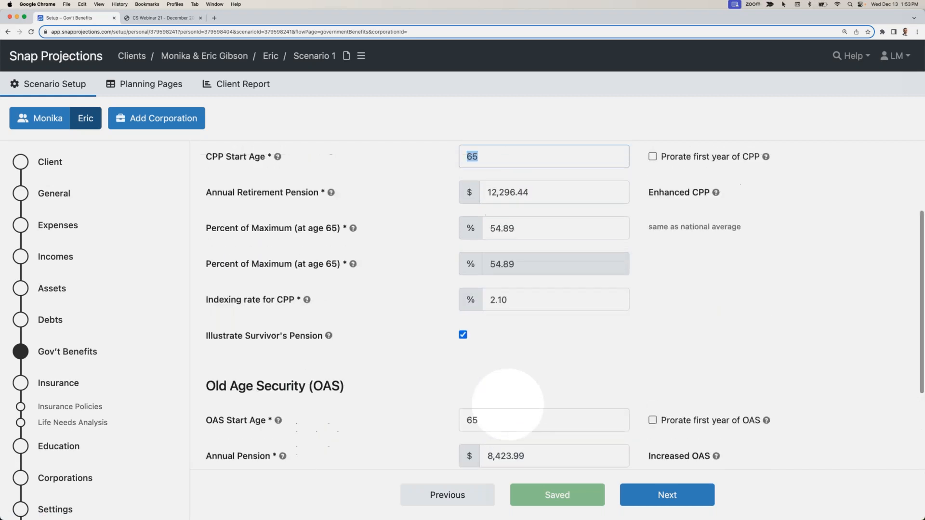
- Examine the combined and individual planning pages, including the breakdown of each spouse's employment income
{"action": "left_click", "coordinate": [148, 91]}
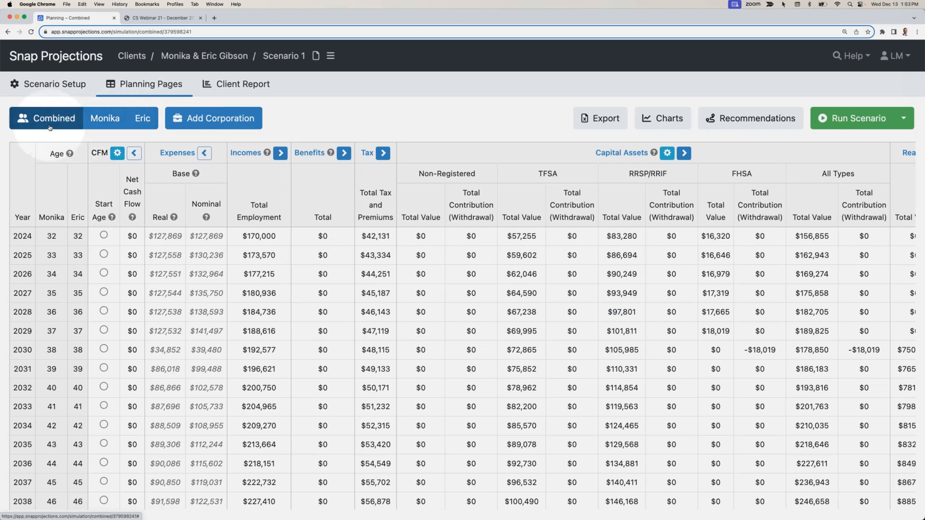
{"action": "left_click", "coordinate": [104, 120]}
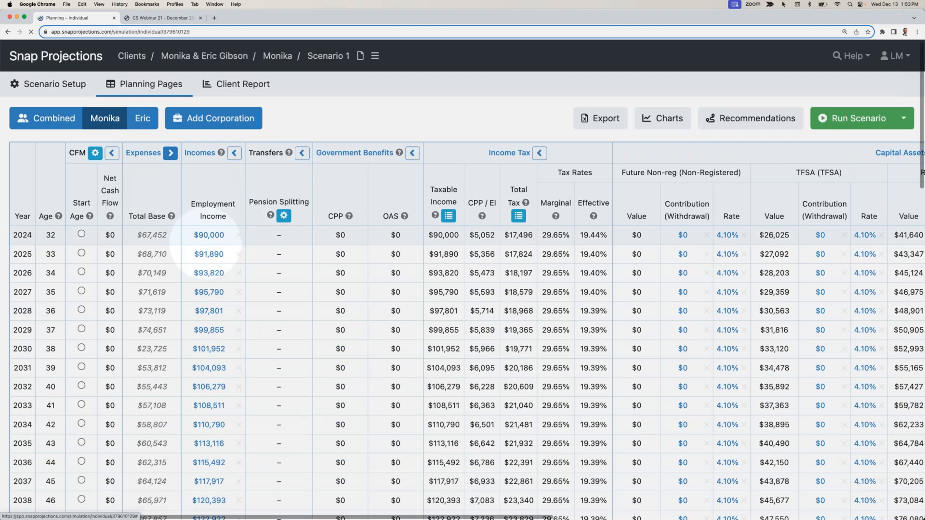
{"action": "scroll", "coordinate": [417, 250], "scroll_direction": "right", "scroll_amount": 5}
{"action": "scroll", "coordinate": [417, 248], "scroll_direction": "right", "scroll_amount": 2}
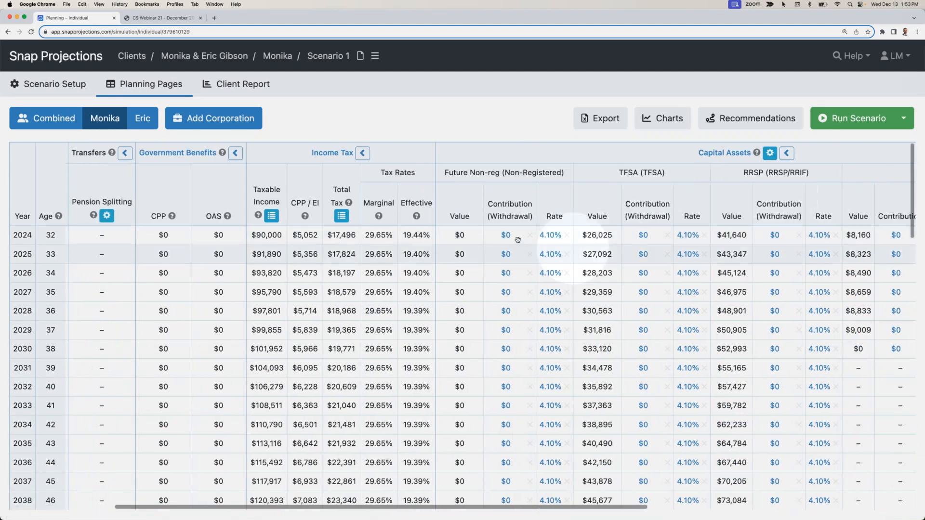
{"action": "left_click", "coordinate": [142, 118]}
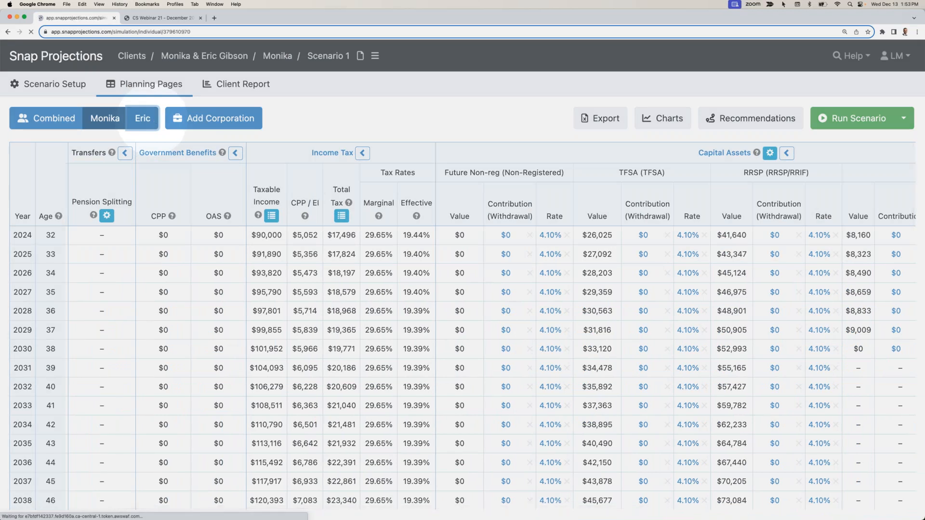
{"action": "left_click", "coordinate": [56, 120]}
{"action": "left_click", "coordinate": [55, 119]}
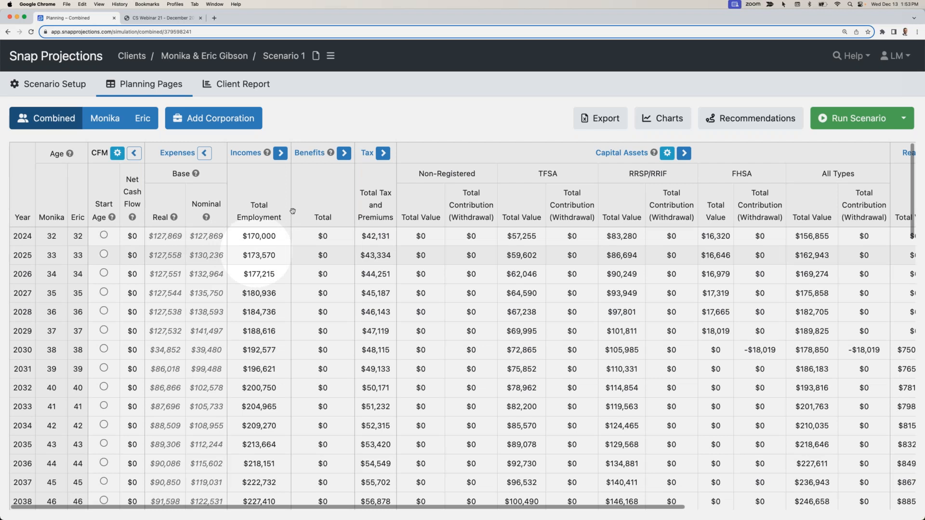
{"action": "left_click", "coordinate": [281, 154]}
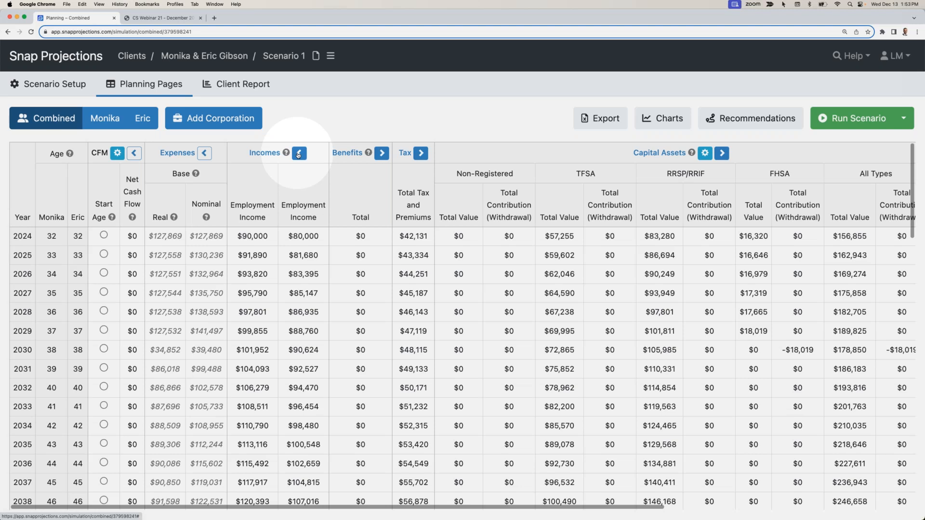
{"action": "left_click", "coordinate": [300, 154]}
- In the primary client's planning page, enter a $10,000 RRSP contribution for 2024 and copy it down to age 64
{"action": "left_click", "coordinate": [107, 118]}
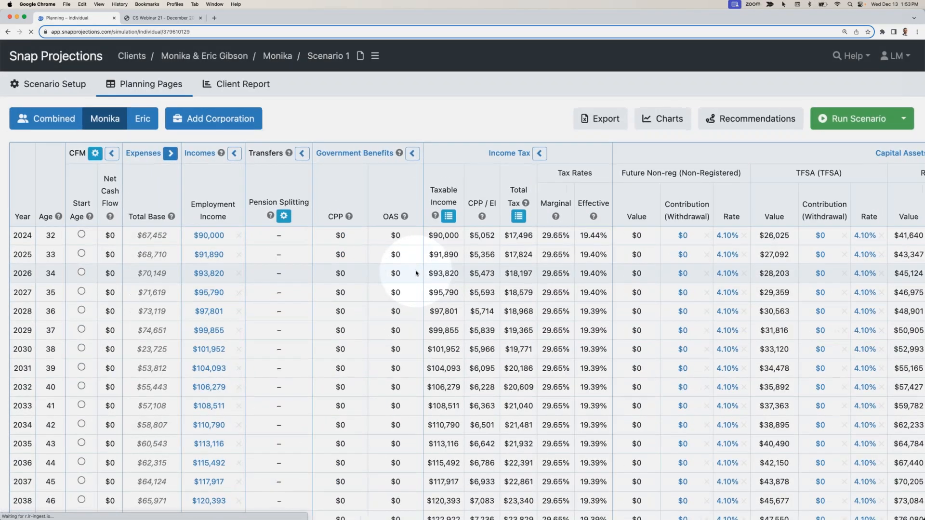
{"action": "scroll", "coordinate": [415, 273], "scroll_direction": "right", "scroll_amount": 1}
{"action": "scroll", "coordinate": [417, 271], "scroll_direction": "right", "scroll_amount": 10}
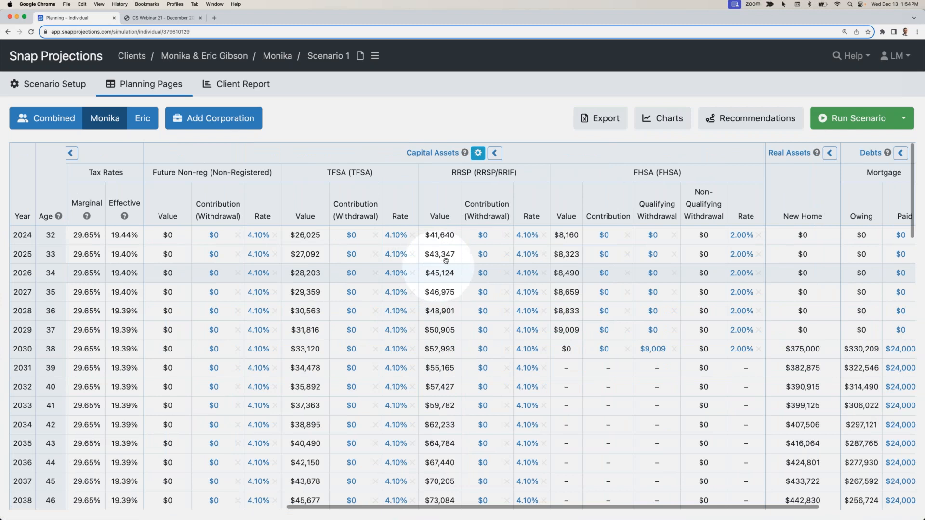
{"action": "left_click", "coordinate": [482, 235]}
{"action": "type", "text": "10000"}
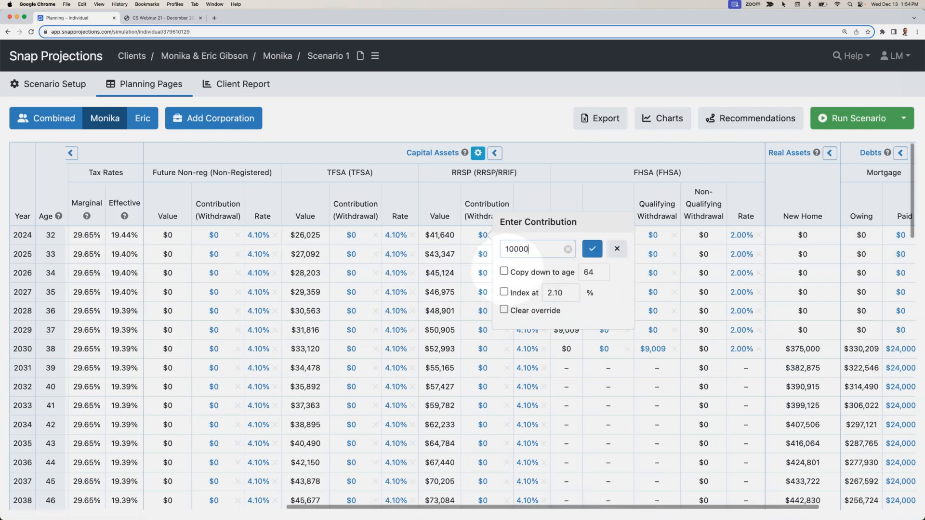
{"action": "left_click", "coordinate": [504, 271]}
{"action": "left_click", "coordinate": [592, 249]}
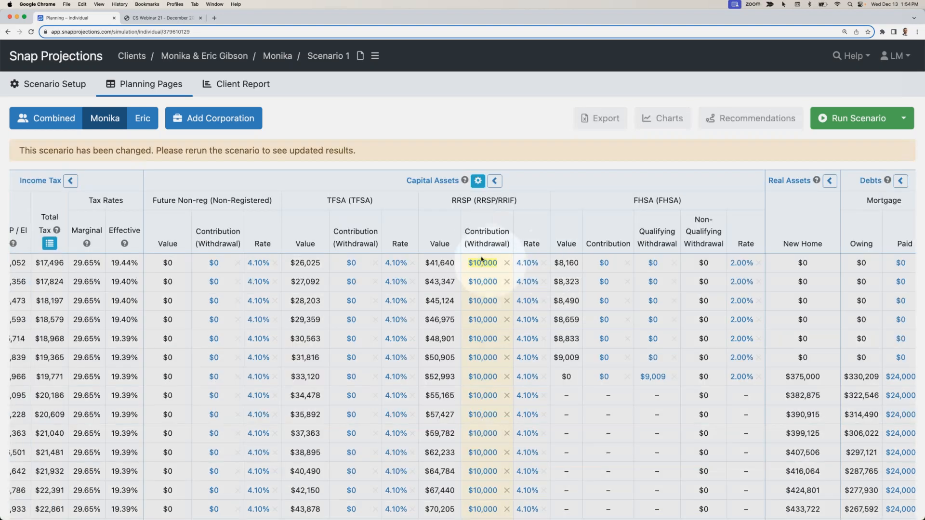
- Enter a $3,000 TFSA contribution for 2024 and copy it down to age 64
{"action": "left_click", "coordinate": [351, 263]}
{"action": "type", "text": "3000"}
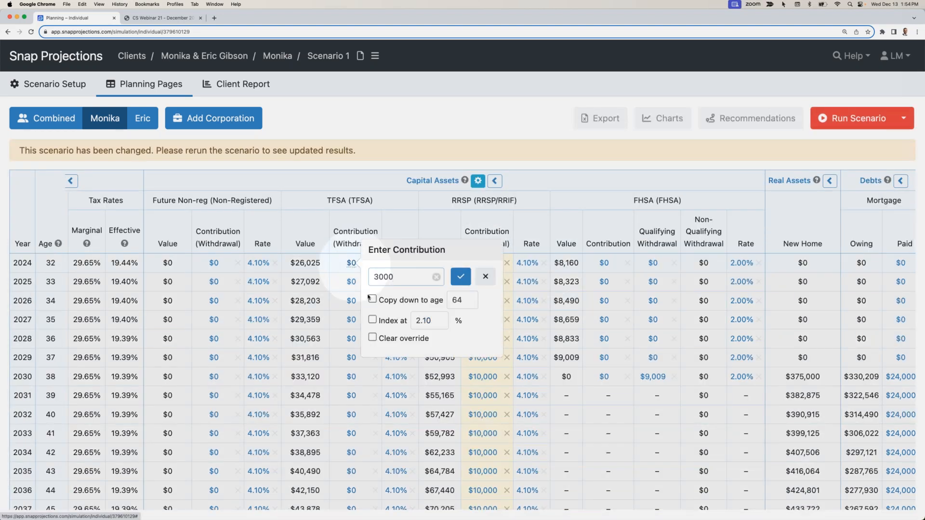
{"action": "left_click", "coordinate": [372, 299]}
{"action": "left_click", "coordinate": [461, 277]}
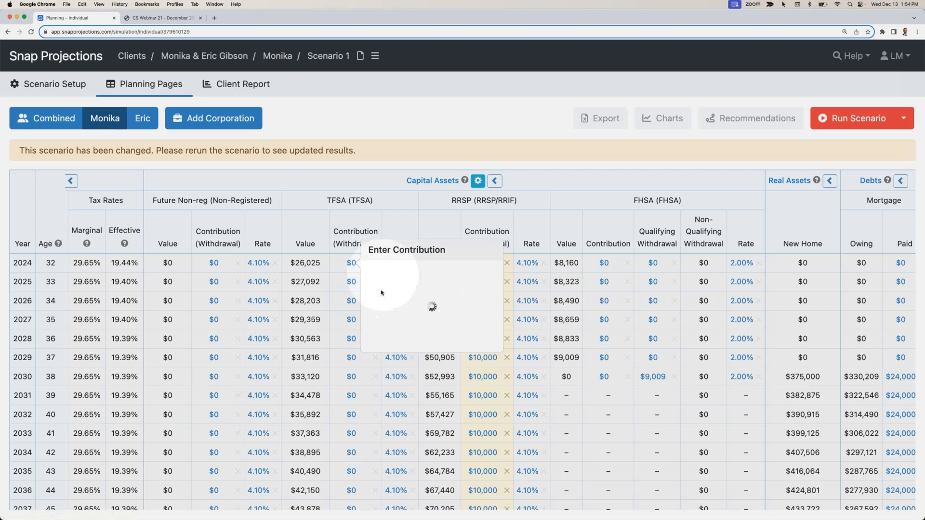
- Enter an $8,000 FHSA qualifying withdrawal for 2024, copy it down the following years and rerun the scenario
{"action": "scroll", "coordinate": [383, 284], "scroll_direction": "right", "scroll_amount": 4}
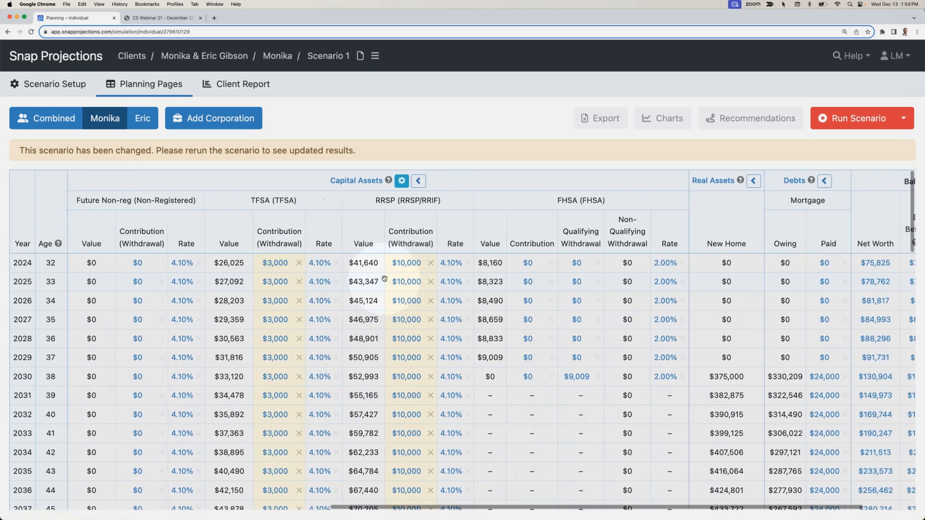
{"action": "scroll", "coordinate": [384, 278], "scroll_direction": "right", "scroll_amount": 2}
{"action": "left_click", "coordinate": [543, 263]}
{"action": "type", "text": "8000"}
{"action": "left_click", "coordinate": [566, 299]}
{"action": "left_click", "coordinate": [654, 277]}
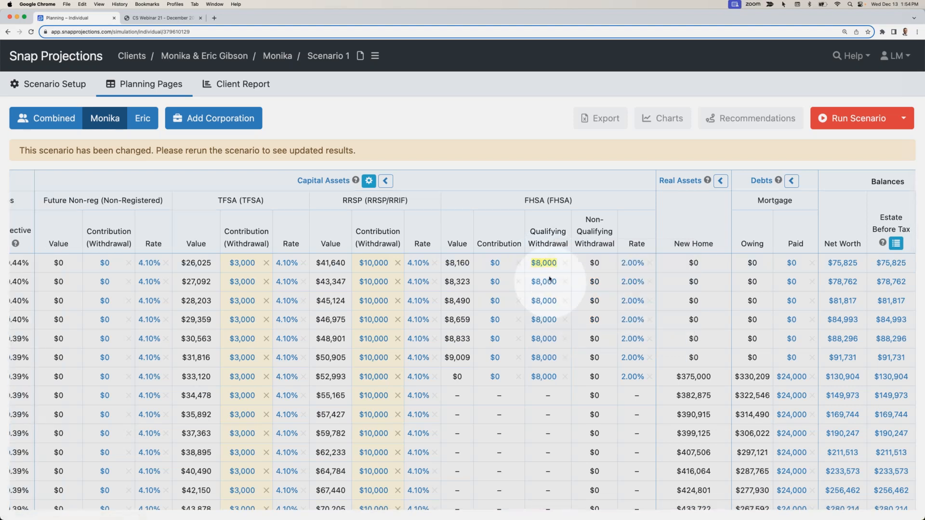
{"action": "left_click", "coordinate": [836, 118]}
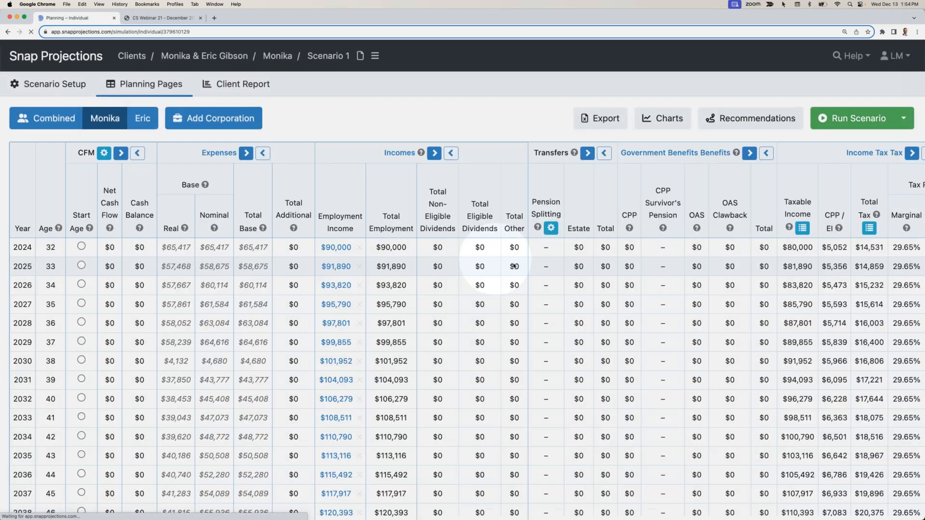
{"action": "scroll", "coordinate": [640, 253], "scroll_direction": "right", "scroll_amount": 12}
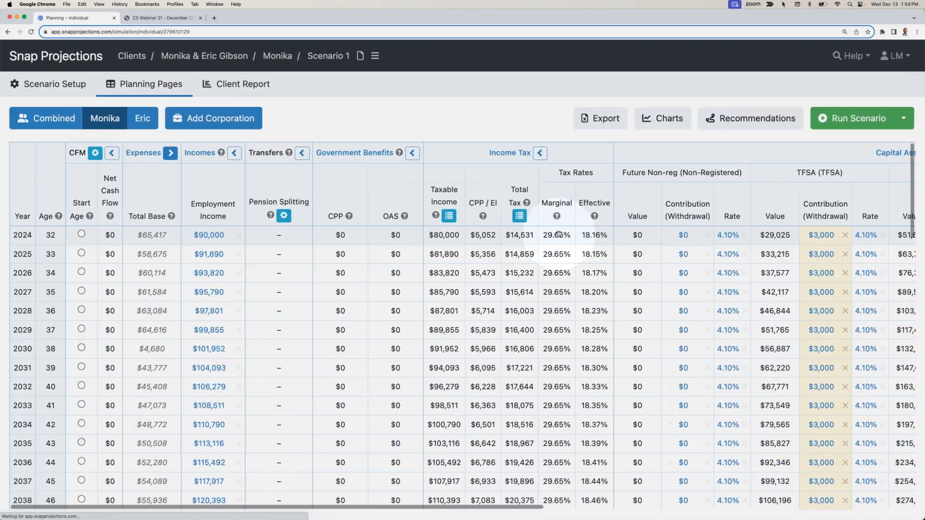
- Remove the primary client's 2024 FHSA qualifying withdrawal override and rerun the scenario
{"action": "double_click", "coordinate": [559, 235]}
{"action": "scroll", "coordinate": [705, 239], "scroll_direction": "right", "scroll_amount": 10}
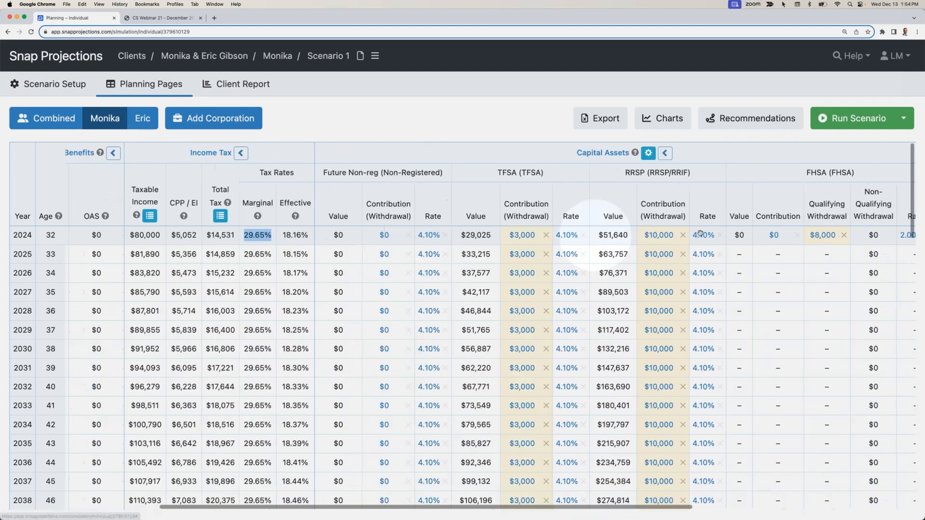
{"action": "left_click", "coordinate": [715, 235]}
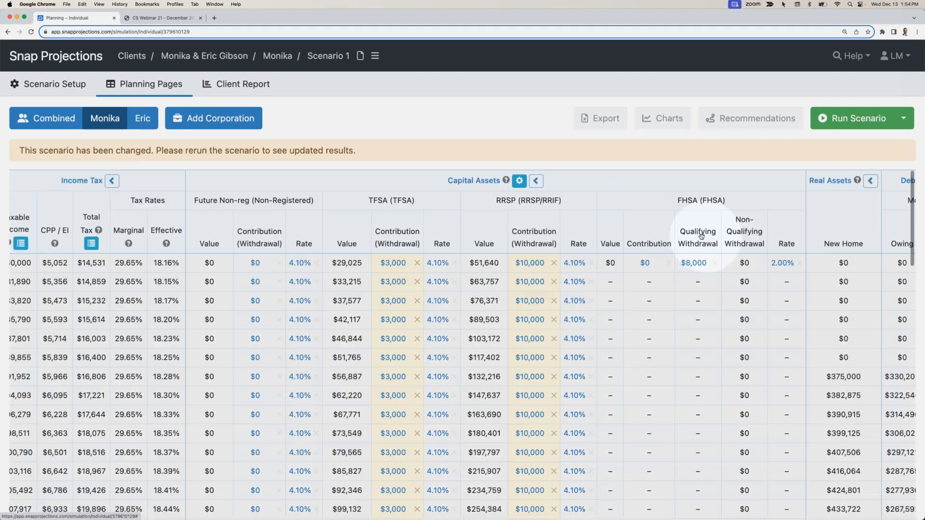
{"action": "left_click", "coordinate": [852, 118]}
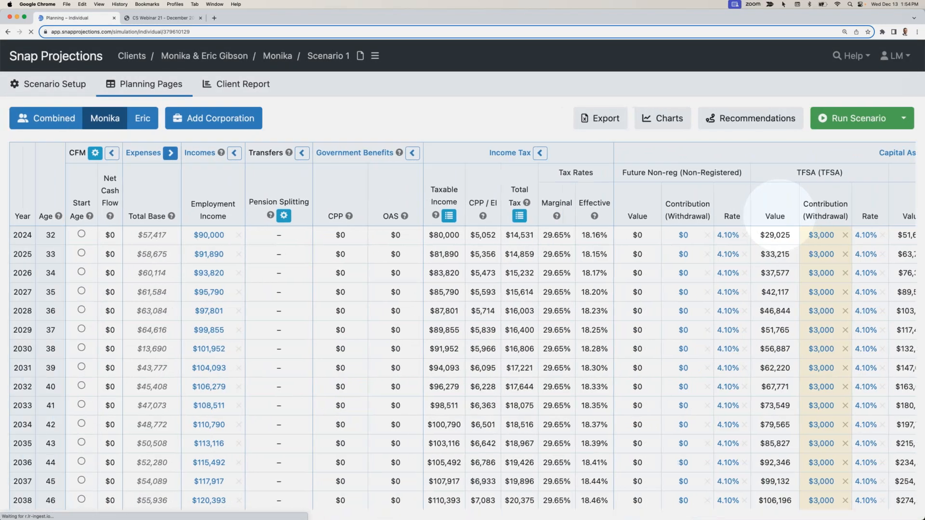
- Enter an $8,000 FHSA contribution for 2024 for the primary client, copy it down to age 64 and rerun the scenario
{"action": "scroll", "coordinate": [775, 212], "scroll_direction": "right", "scroll_amount": 15}
{"action": "left_click", "coordinate": [591, 235]}
{"action": "type", "text": "8000"}
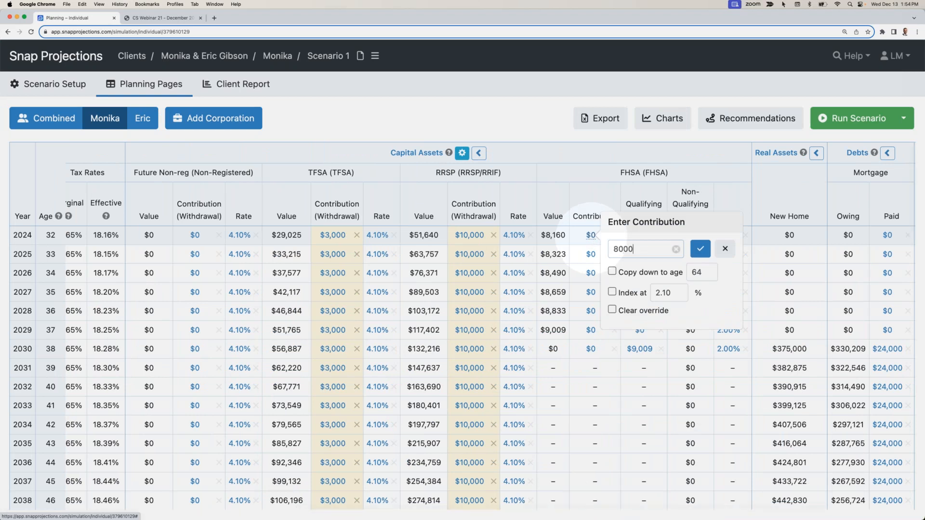
{"action": "left_click", "coordinate": [612, 271]}
{"action": "left_click", "coordinate": [700, 248]}
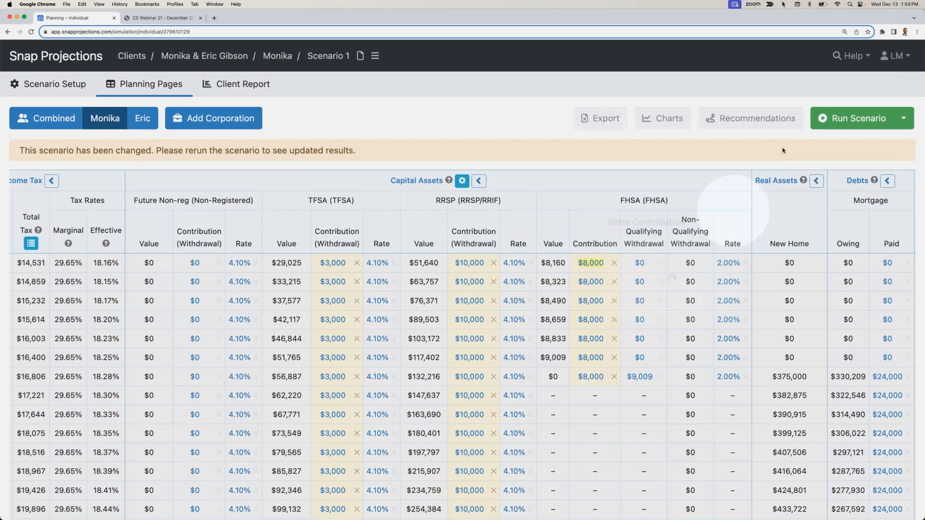
{"action": "left_click", "coordinate": [832, 121]}
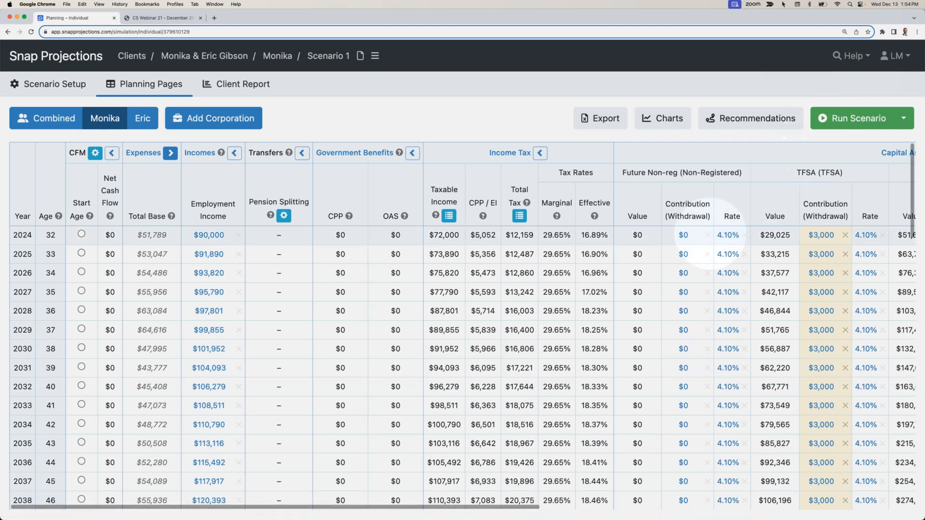
- Clear the primary client's $0 FHSA contribution overrides for 2028 to 2030 and rerun the scenario
{"action": "scroll", "coordinate": [702, 221], "scroll_direction": "right", "scroll_amount": 7}
{"action": "scroll", "coordinate": [694, 233], "scroll_direction": "right", "scroll_amount": 4}
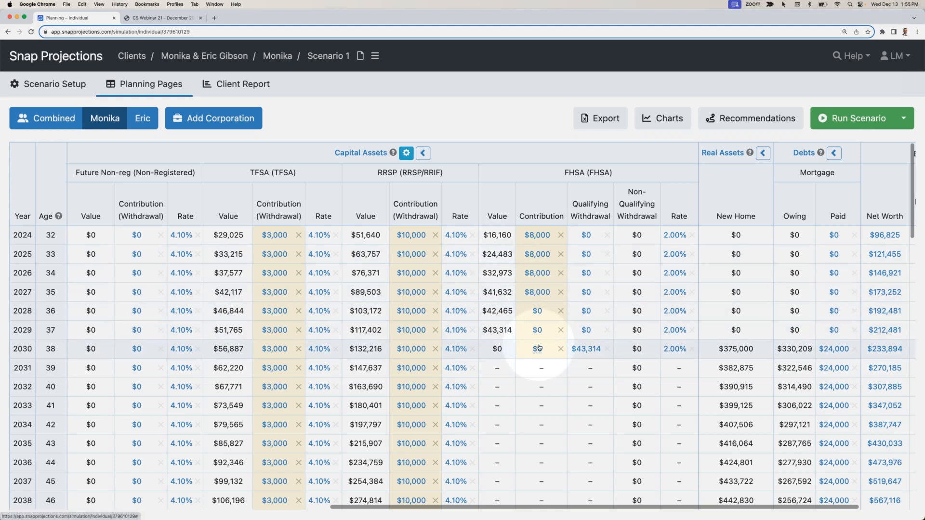
{"action": "mouse_move", "coordinate": [538, 347]}
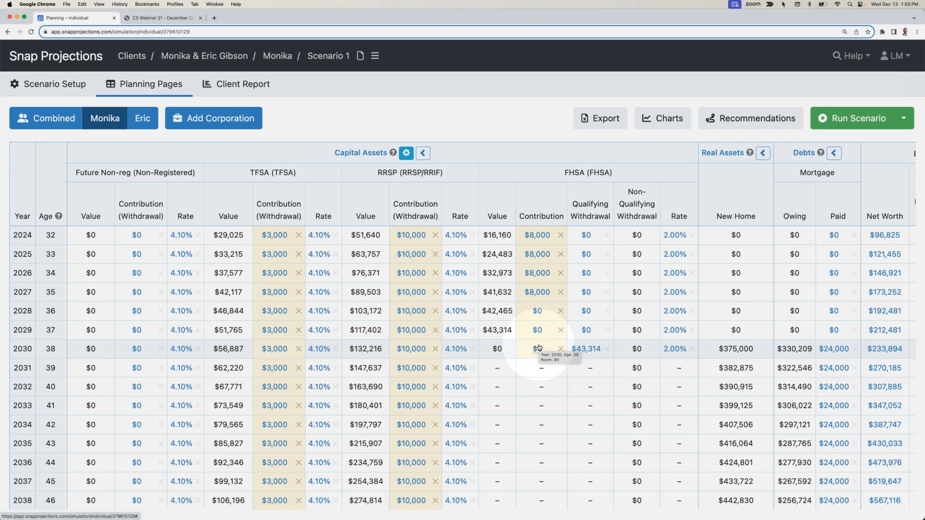
{"action": "left_click", "coordinate": [561, 313]}
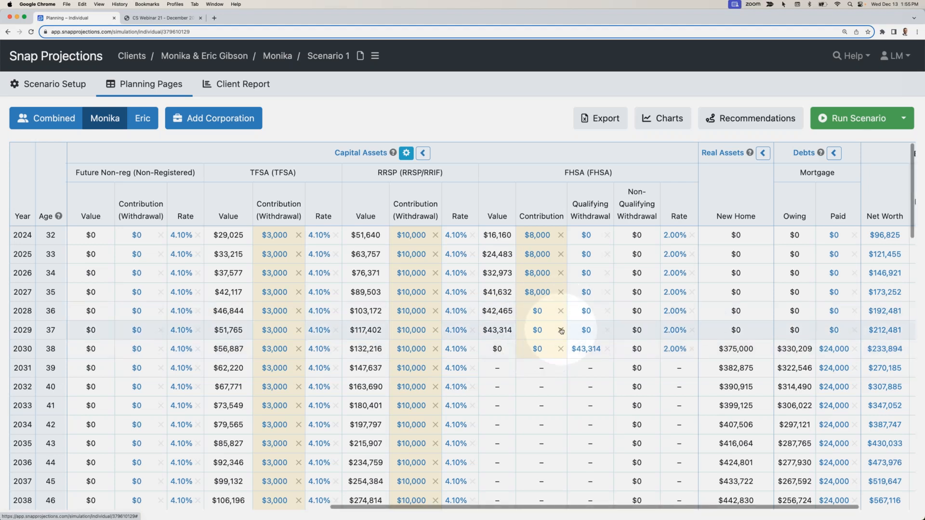
{"action": "left_click", "coordinate": [560, 355]}
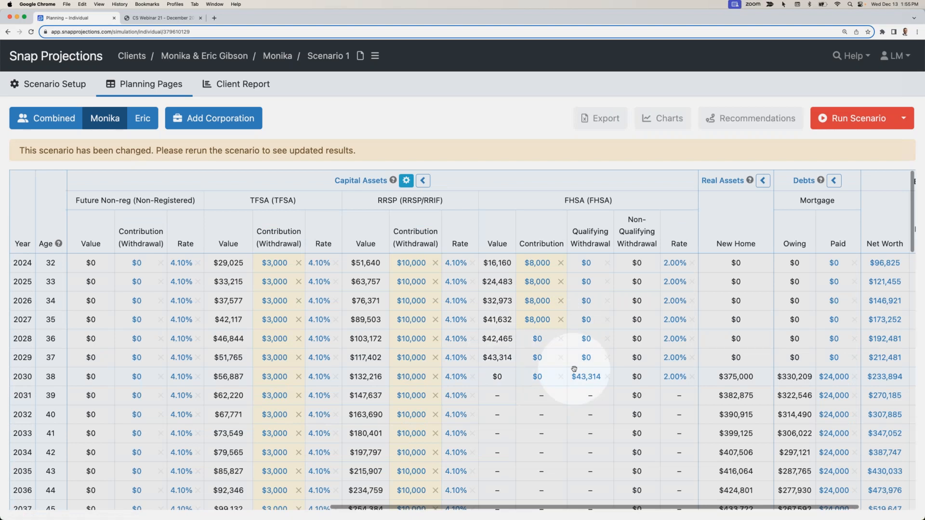
{"action": "scroll", "coordinate": [568, 373], "scroll_direction": "right", "scroll_amount": 3}
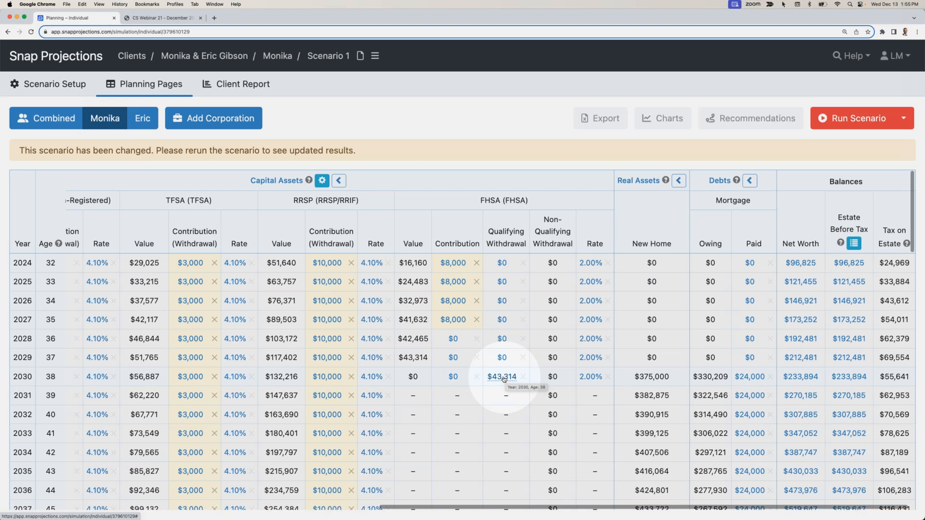
{"action": "left_click", "coordinate": [833, 119]}
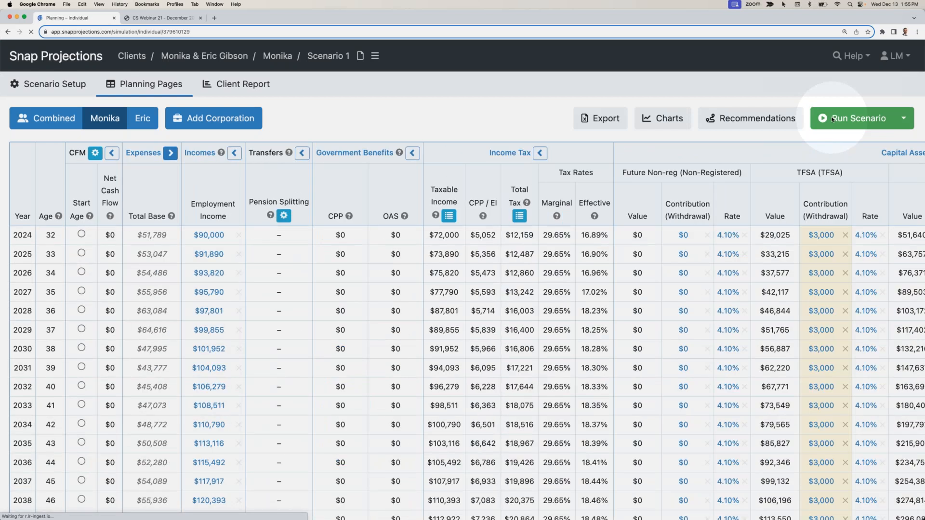
{"action": "scroll", "coordinate": [710, 247], "scroll_direction": "right", "scroll_amount": 8}
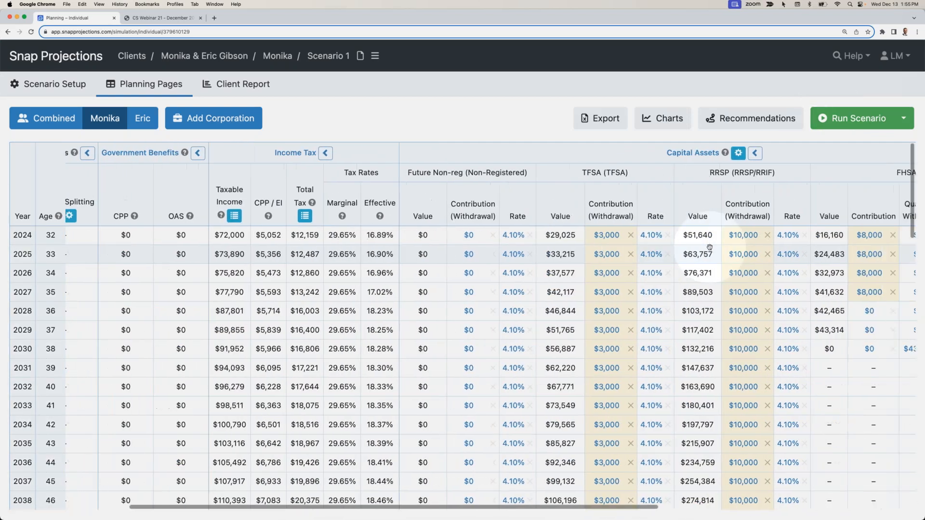
{"action": "scroll", "coordinate": [709, 248], "scroll_direction": "right", "scroll_amount": 7}
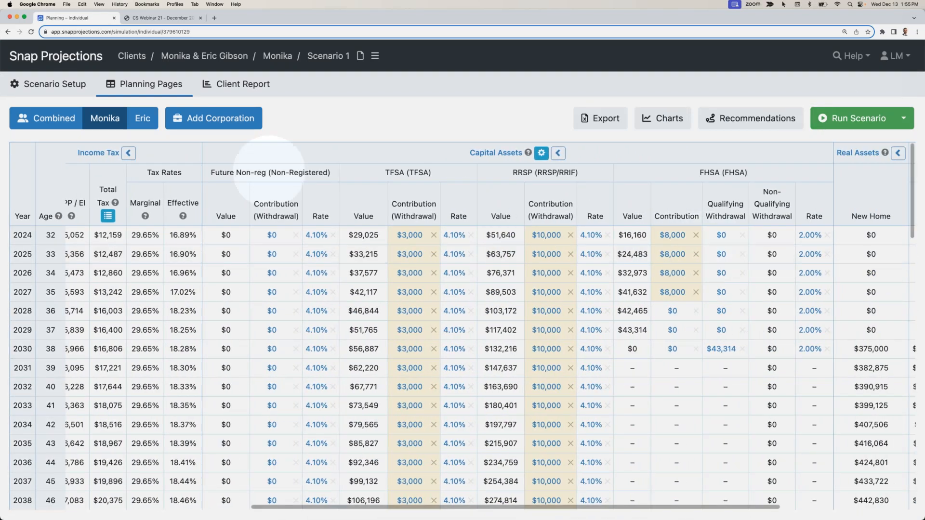
- In the spouse's planning page, enter a $3,000 TFSA contribution for 2024 and copy it down to age 64
{"action": "left_click", "coordinate": [143, 118]}
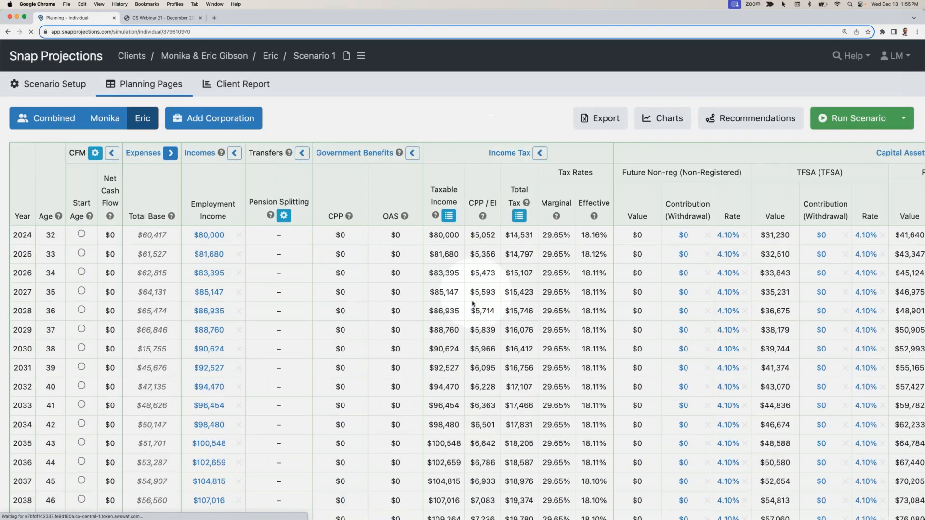
{"action": "scroll", "coordinate": [471, 299], "scroll_direction": "right", "scroll_amount": 10}
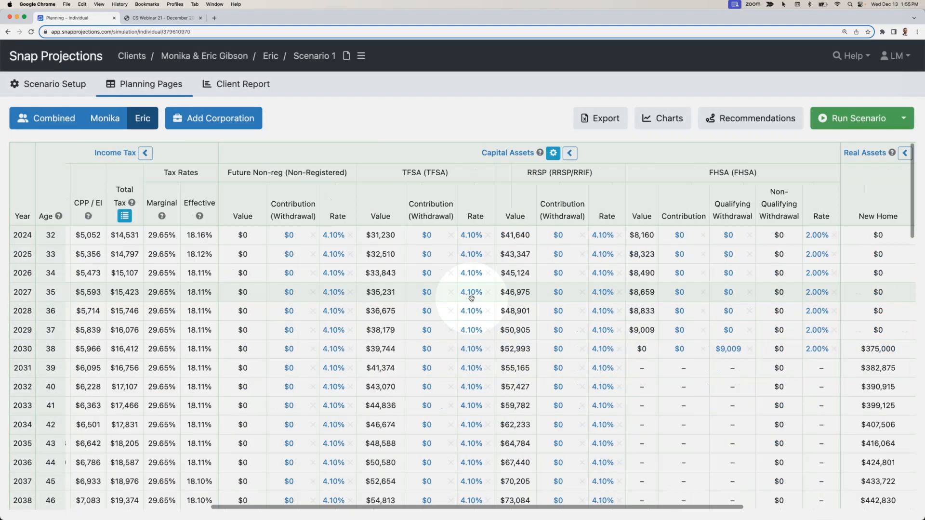
{"action": "left_click", "coordinate": [264, 235]}
{"action": "type", "text": "3000"}
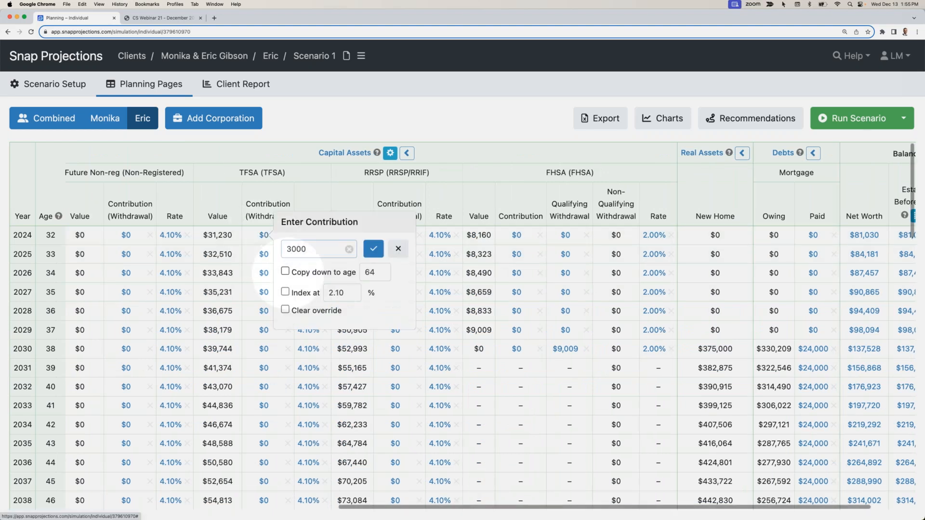
{"action": "left_click", "coordinate": [285, 271]}
{"action": "left_click", "coordinate": [375, 251]}
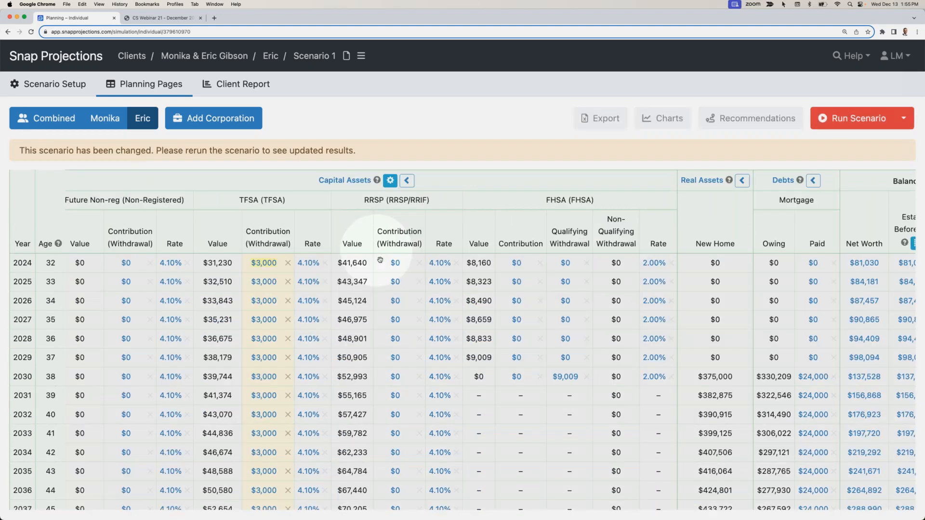
- Enter a $10,000 RRSP contribution for the spouse in 2024 and copy it down to age 64
{"action": "left_click", "coordinate": [394, 264]}
{"action": "type", "text": "10000"}
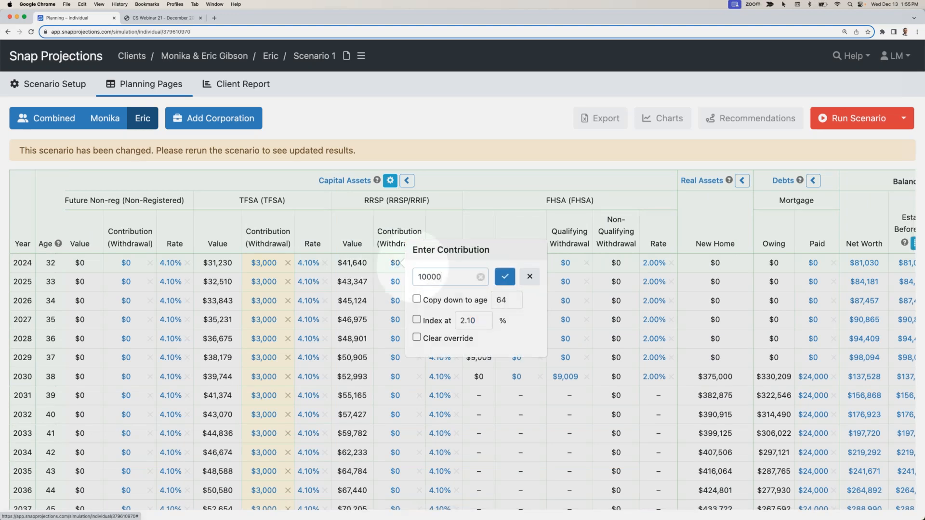
{"action": "left_click", "coordinate": [416, 299]}
{"action": "left_click", "coordinate": [504, 276]}
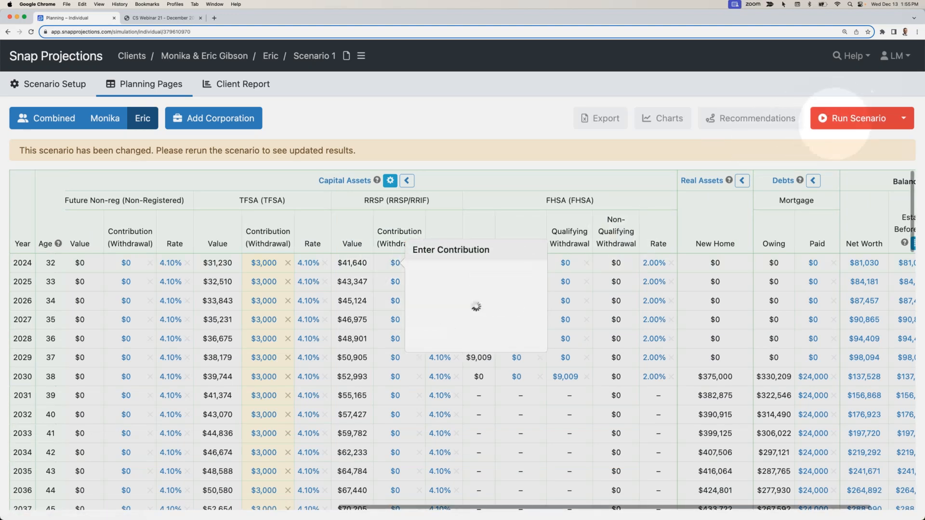
- Enter an $8,000 FHSA contribution for the spouse in 2024, copy it down to age 64 and rerun the scenario
{"action": "left_click", "coordinate": [517, 263]}
{"action": "type", "text": "8"}
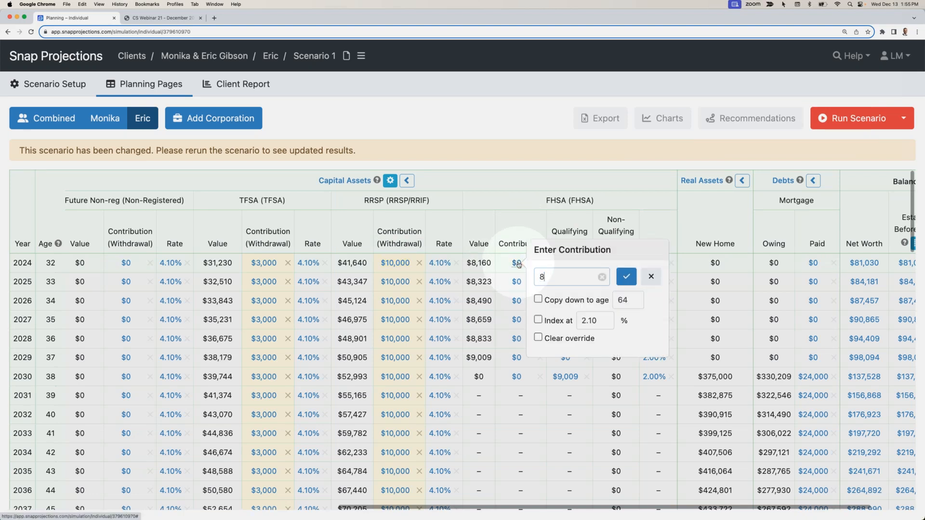
{"action": "type", "text": ",000"}
{"action": "left_click", "coordinate": [538, 299]}
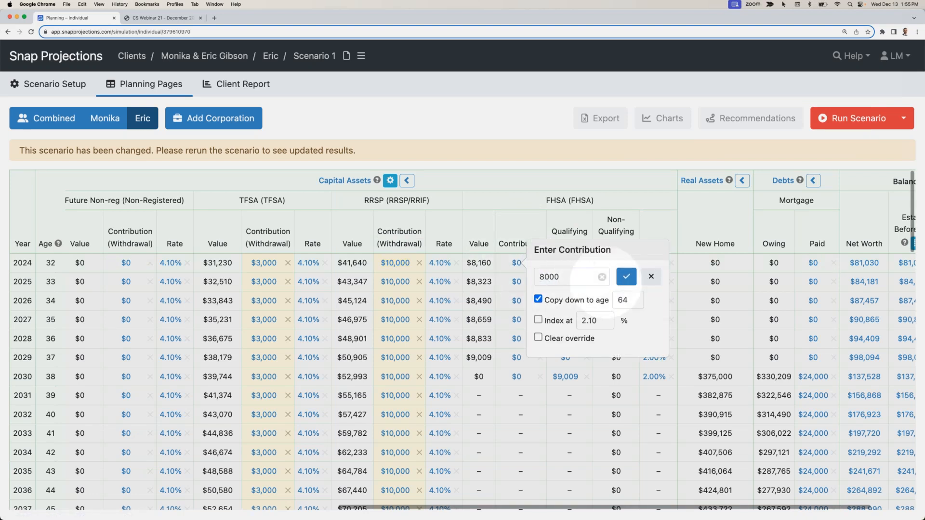
{"action": "left_click", "coordinate": [626, 276]}
{"action": "left_click", "coordinate": [838, 118]}
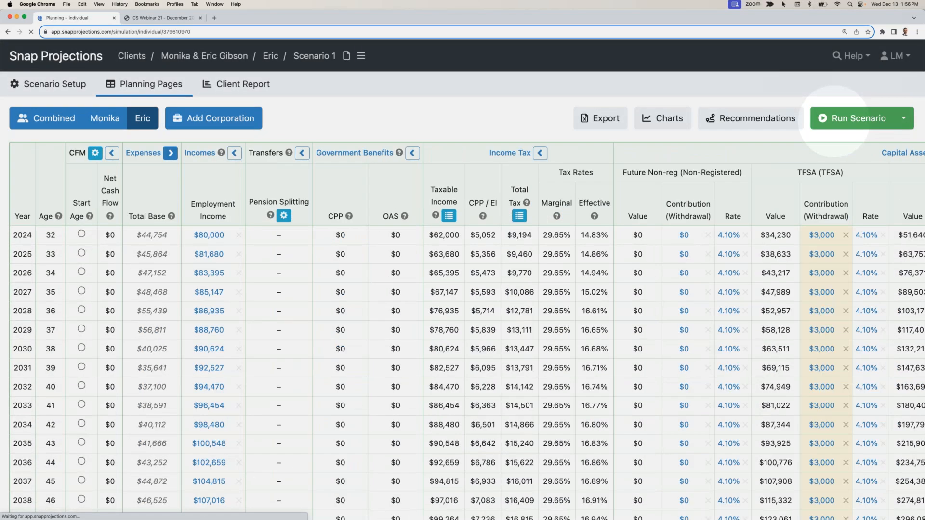
- Clear the spouse's $0 FHSA contribution overrides for 2028 to 2030 and rerun the scenario
{"action": "scroll", "coordinate": [744, 269], "scroll_direction": "right", "scroll_amount": 5}
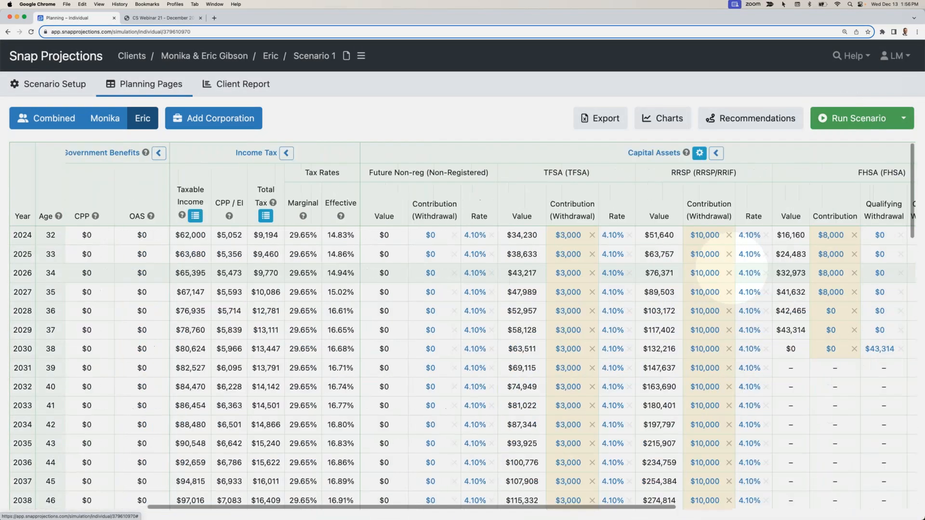
{"action": "scroll", "coordinate": [741, 265], "scroll_direction": "right", "scroll_amount": 8}
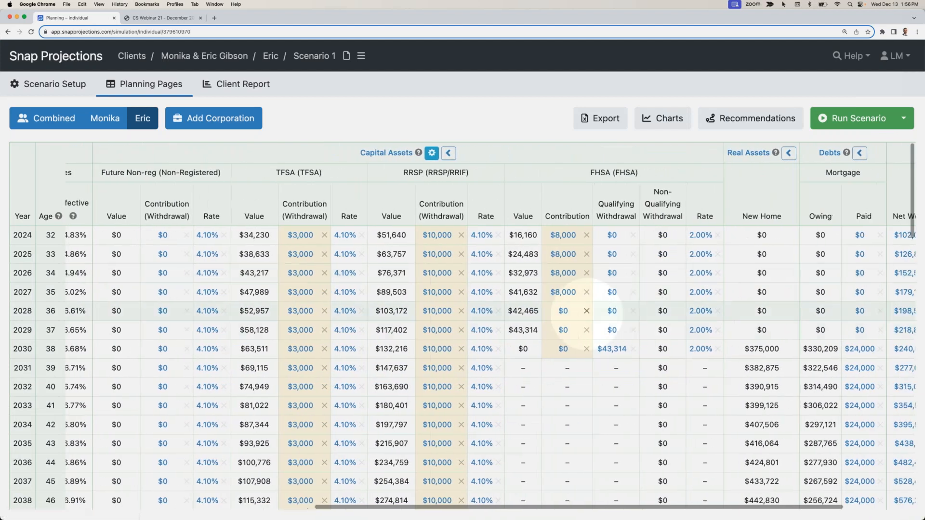
{"action": "left_click", "coordinate": [587, 312]}
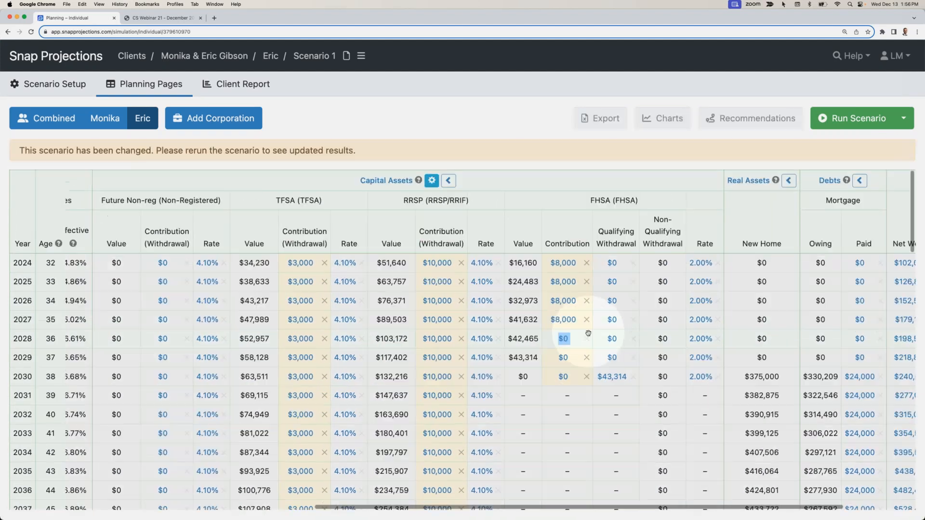
{"action": "left_click", "coordinate": [587, 357]}
{"action": "left_click", "coordinate": [586, 376]}
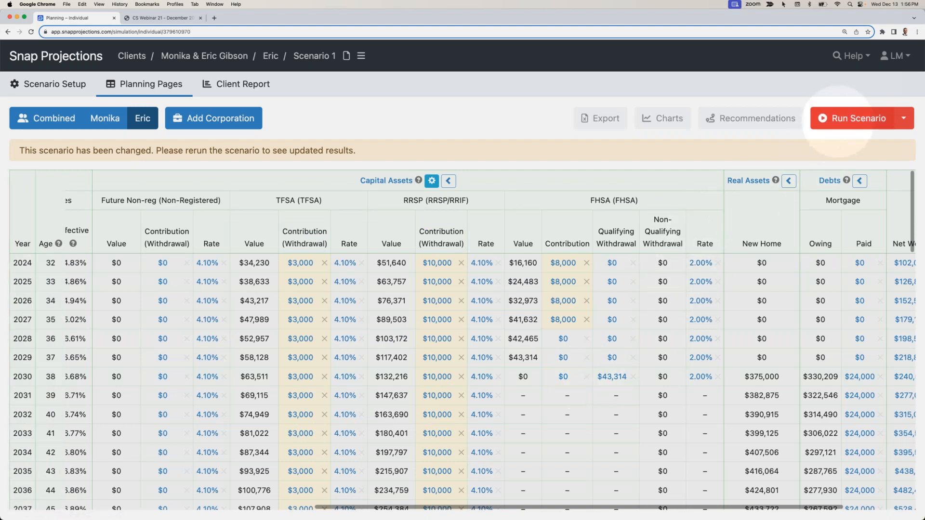
- Examine the combined planning page's employment income, account contributions and base expenses from 2024 through the retirement year
{"action": "left_click", "coordinate": [43, 118]}
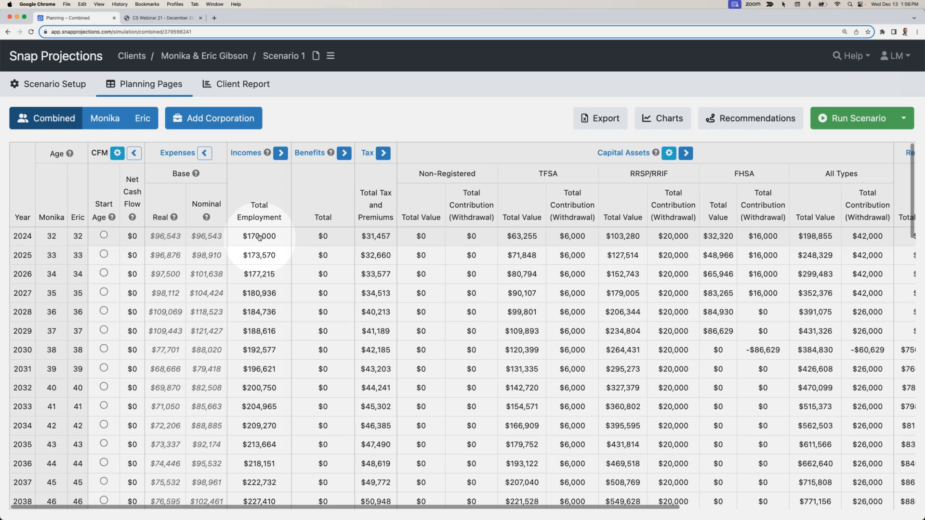
{"action": "scroll", "coordinate": [259, 237], "scroll_direction": "right", "scroll_amount": 4}
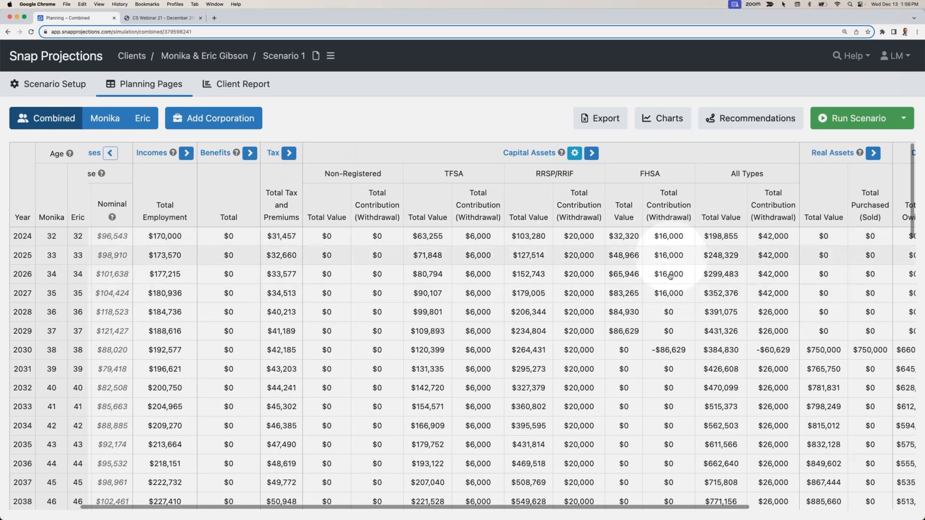
{"action": "scroll", "coordinate": [669, 270], "scroll_direction": "left", "scroll_amount": 3}
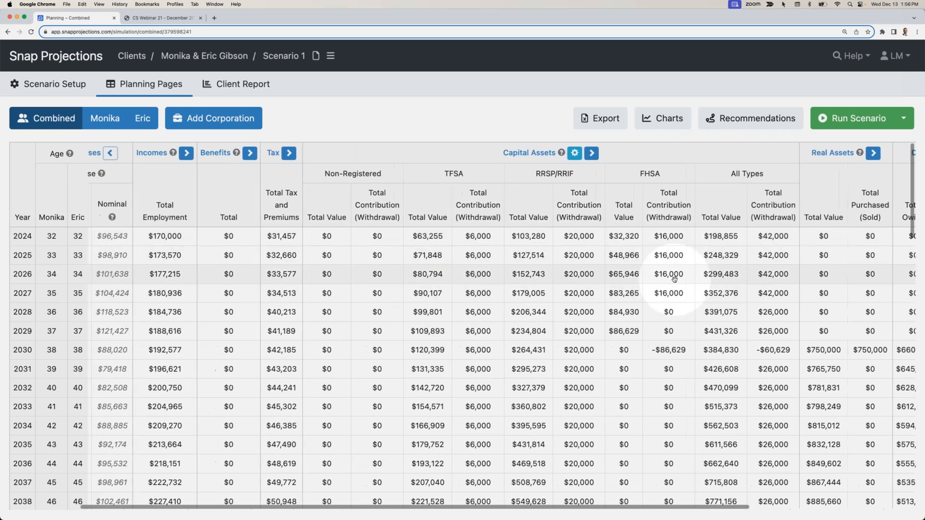
{"action": "scroll", "coordinate": [665, 277], "scroll_direction": "left", "scroll_amount": 1}
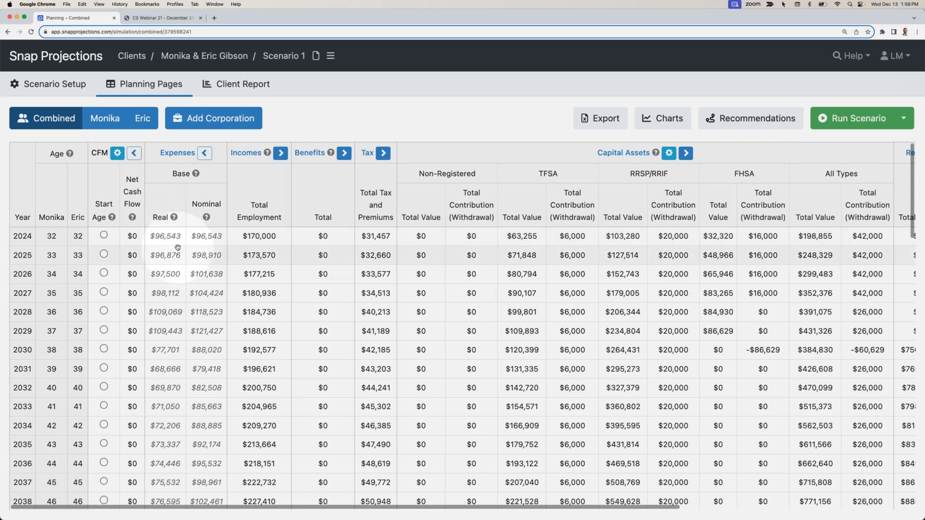
{"action": "mouse_move", "coordinate": [178, 247]}
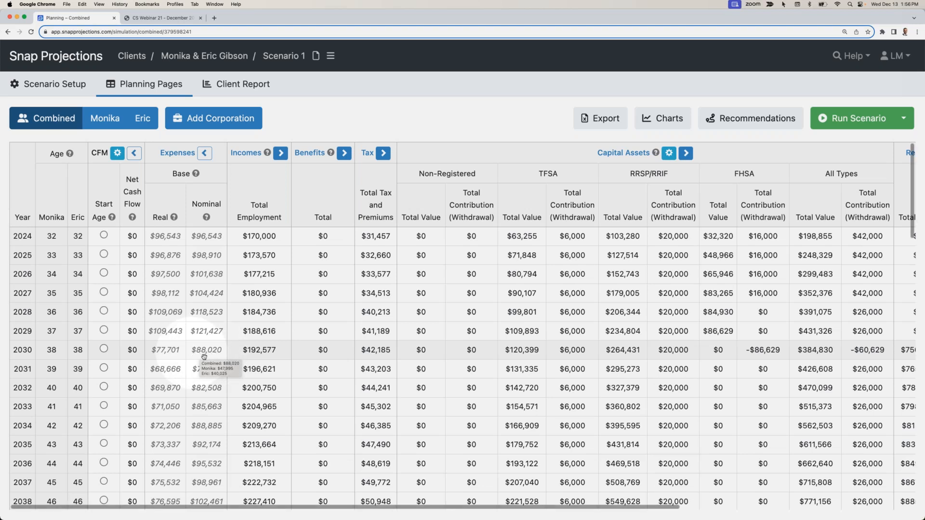
{"action": "scroll", "coordinate": [206, 387], "scroll_direction": "down", "scroll_amount": 5}
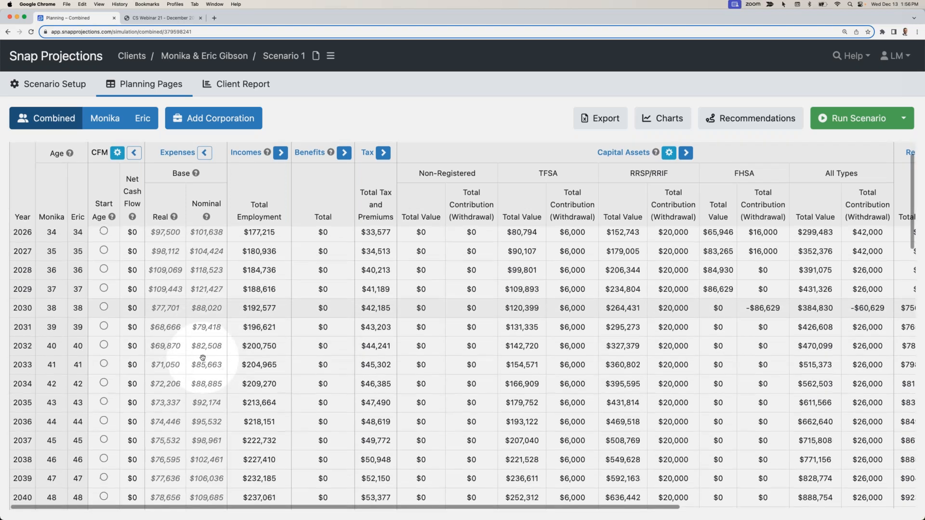
{"action": "scroll", "coordinate": [202, 357], "scroll_direction": "down", "scroll_amount": 7}
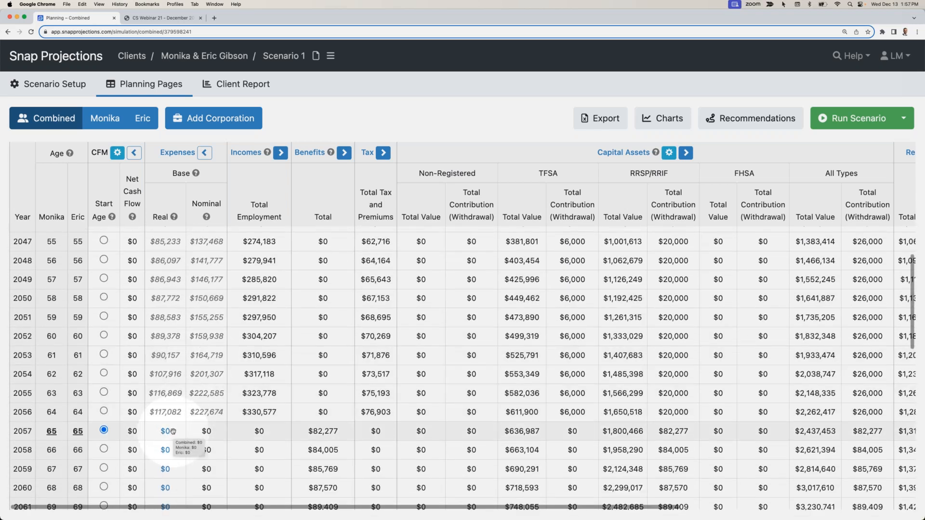
- Calculate the Sustainable Spending recommendation for retirement from age 65, apply it and run the scenario
{"action": "left_click", "coordinate": [751, 121]}
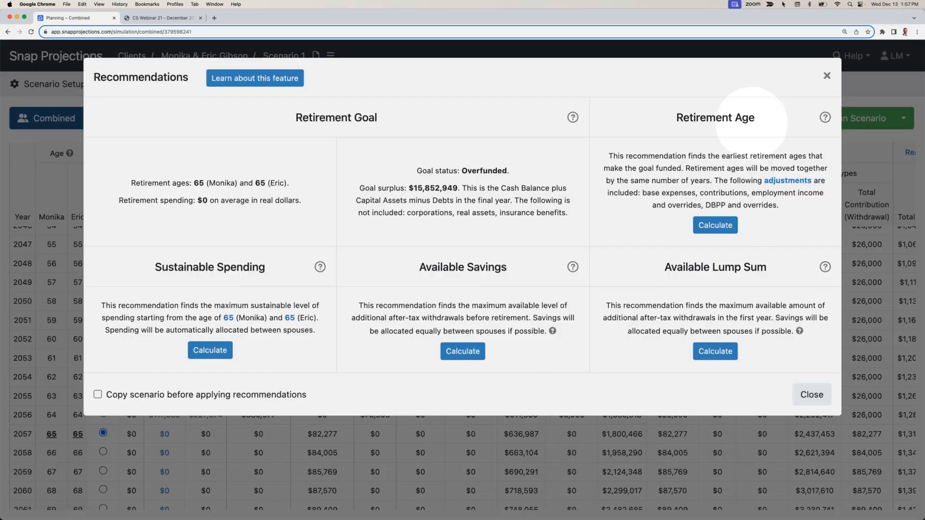
{"action": "left_click", "coordinate": [210, 350]}
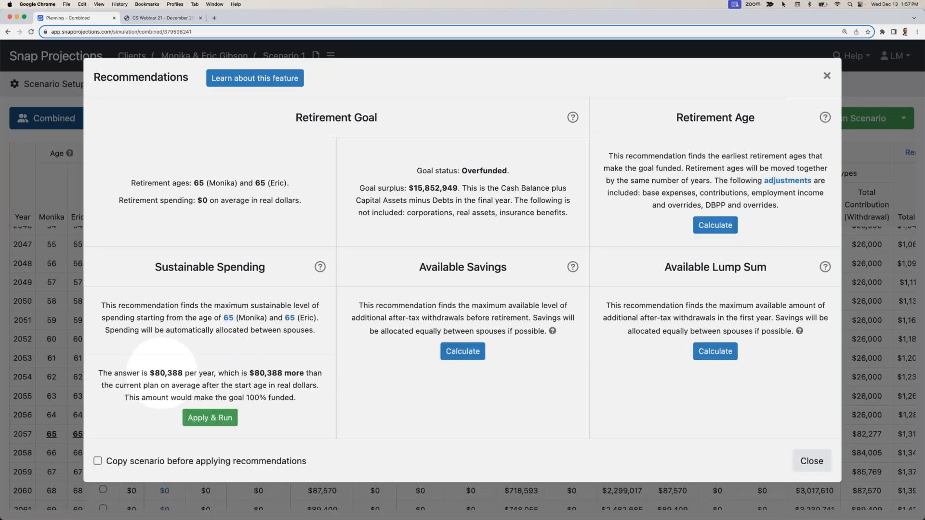
{"action": "left_click", "coordinate": [213, 419]}
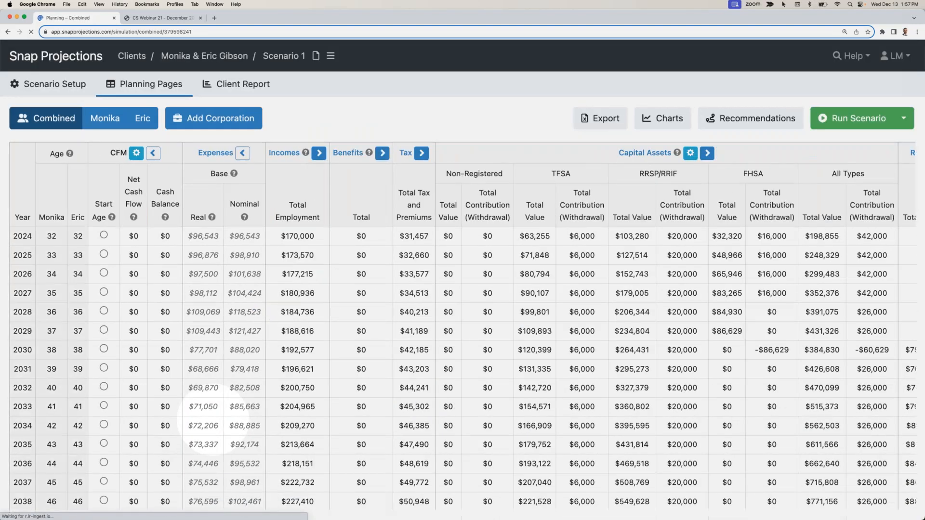
- Examine the combined plan's real and nominal base expenses in retirement through age 100 and compare them with the working years
{"action": "scroll", "coordinate": [207, 419], "scroll_direction": "down", "scroll_amount": 10}
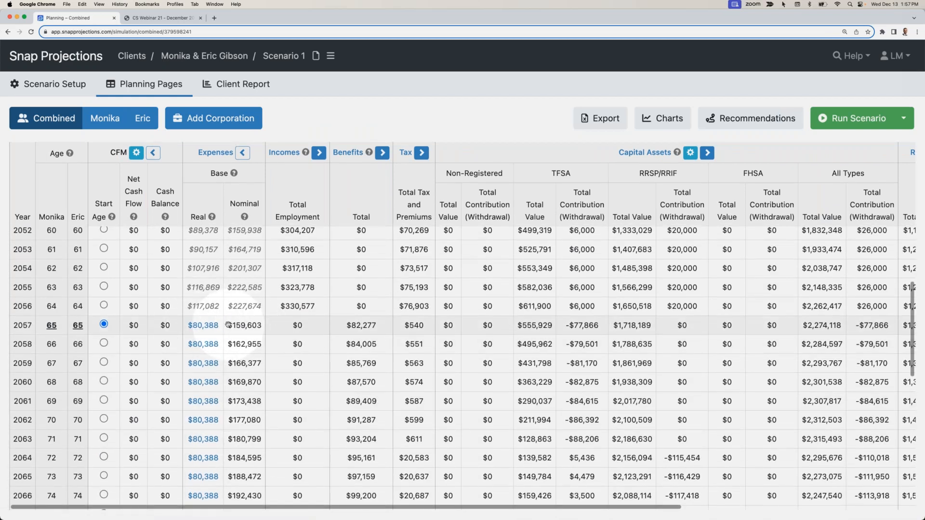
{"action": "scroll", "coordinate": [245, 327], "scroll_direction": "up", "scroll_amount": 1}
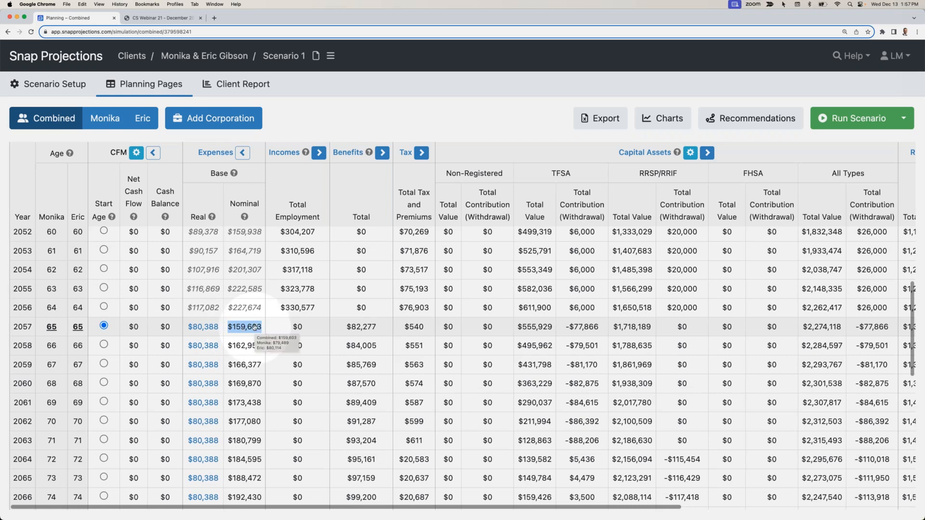
{"action": "scroll", "coordinate": [254, 327], "scroll_direction": "down", "scroll_amount": 10}
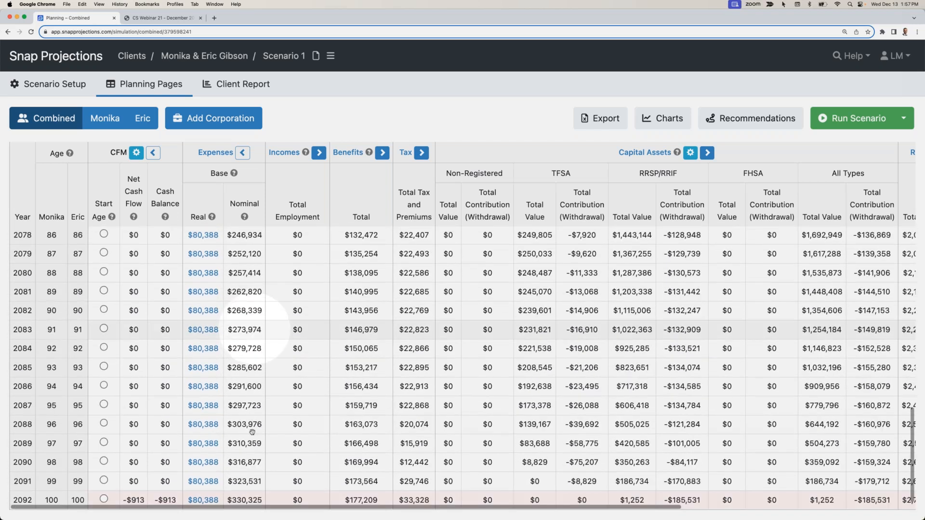
{"action": "scroll", "coordinate": [261, 498], "scroll_direction": "up", "scroll_amount": 9}
{"action": "scroll", "coordinate": [262, 496], "scroll_direction": "up", "scroll_amount": 3}
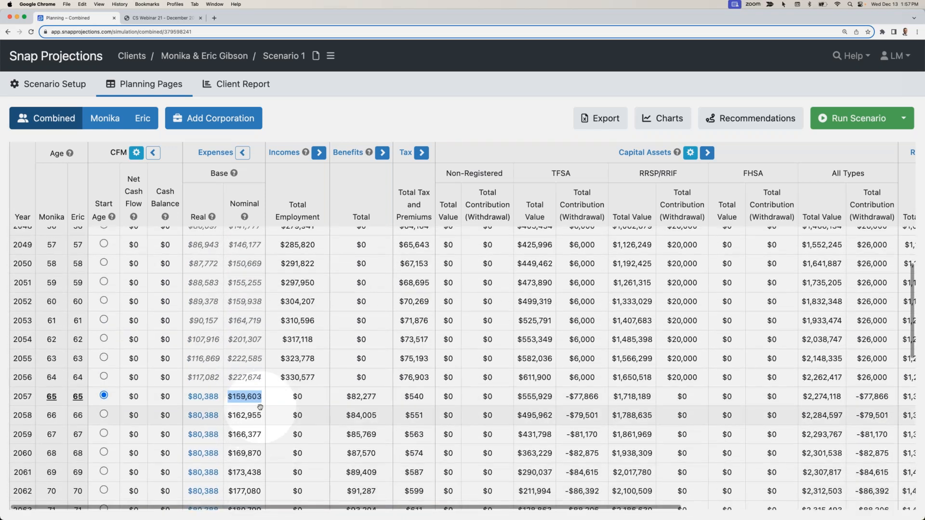
{"action": "scroll", "coordinate": [260, 408], "scroll_direction": "up", "scroll_amount": 7}
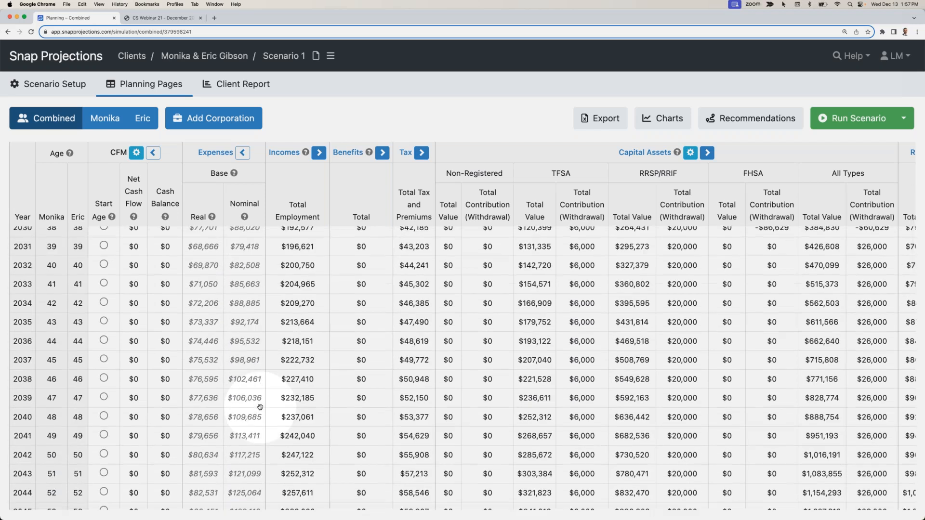
{"action": "scroll", "coordinate": [260, 408], "scroll_direction": "up", "scroll_amount": 3}
{"action": "double_click", "coordinate": [245, 387]}
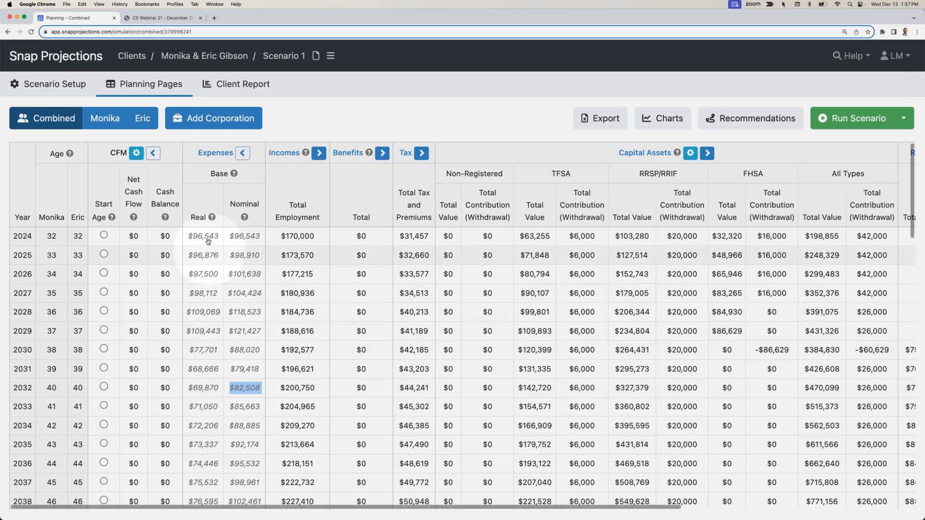
{"action": "left_click", "coordinate": [332, 131]}
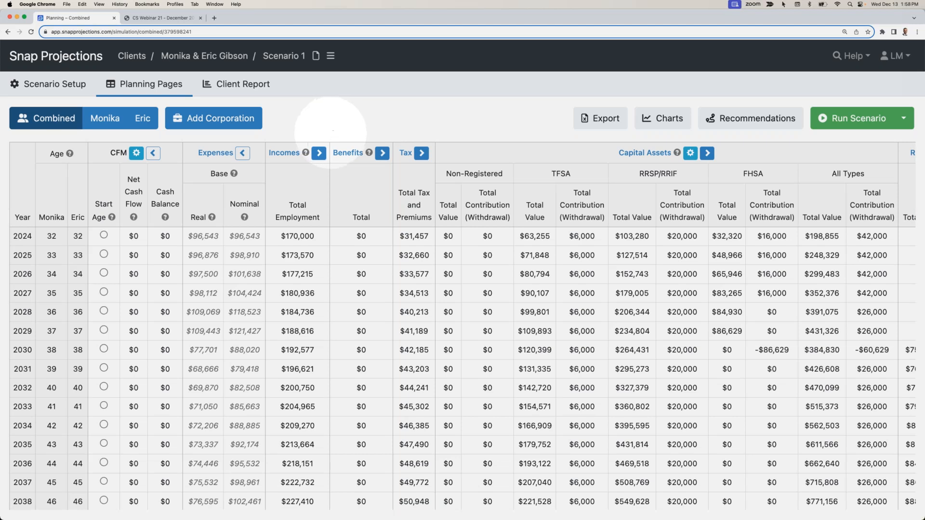
- Set the primary client's Future Non-reg capital asset to joint ownership in the scenario's asset setup
{"action": "left_click", "coordinate": [50, 87]}
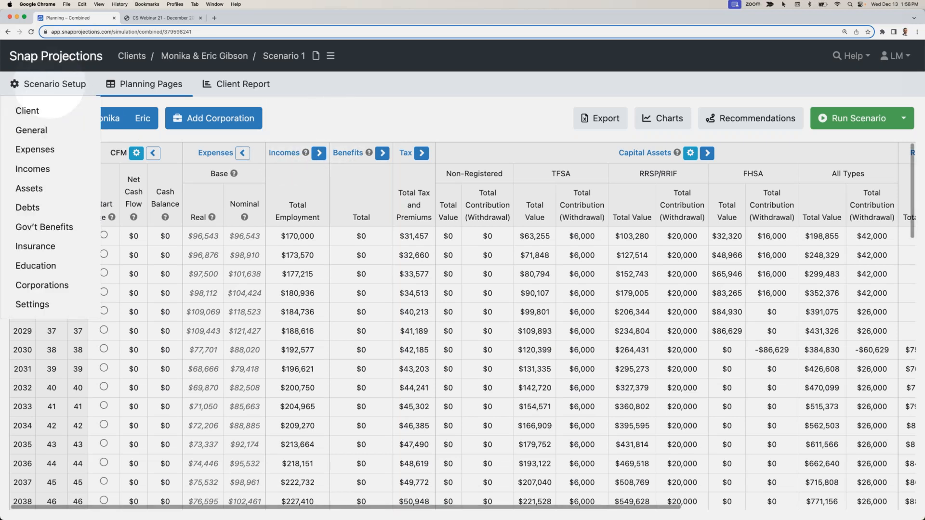
{"action": "left_click", "coordinate": [29, 188]}
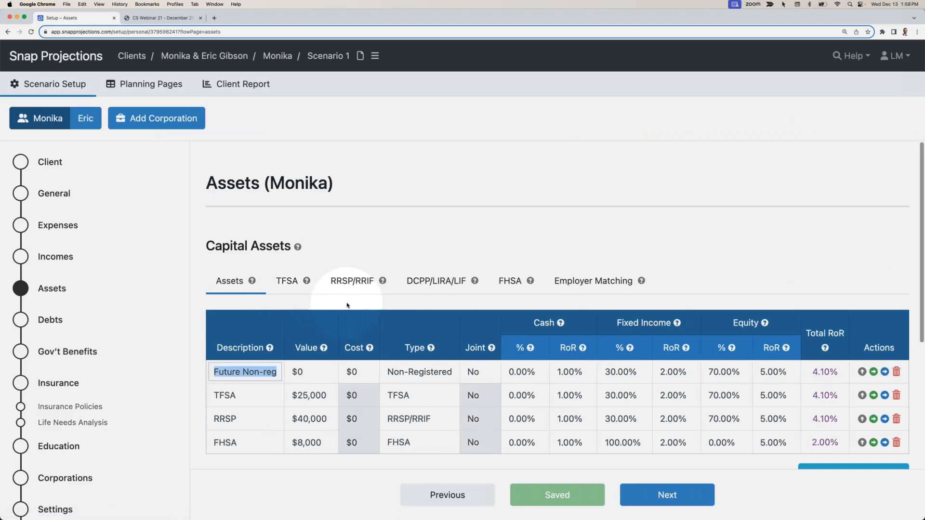
{"action": "left_click", "coordinate": [347, 303]}
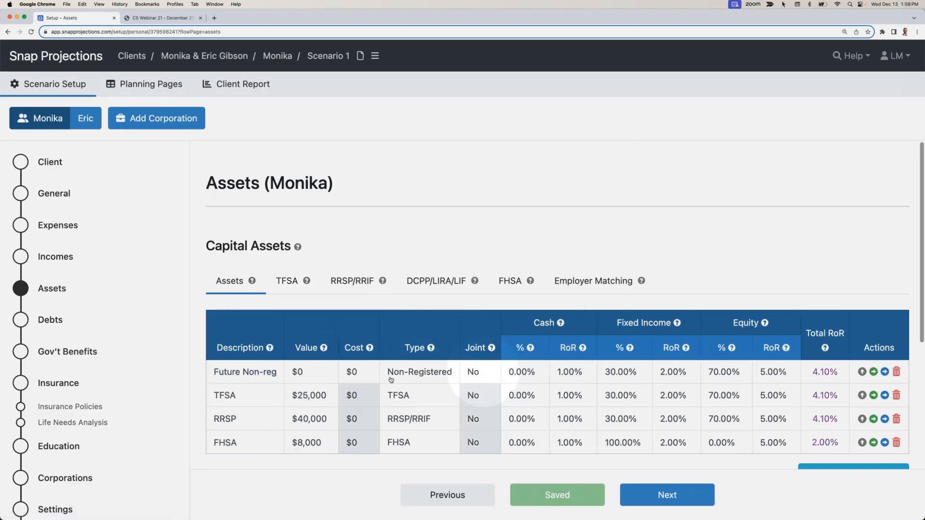
{"action": "left_click", "coordinate": [486, 376]}
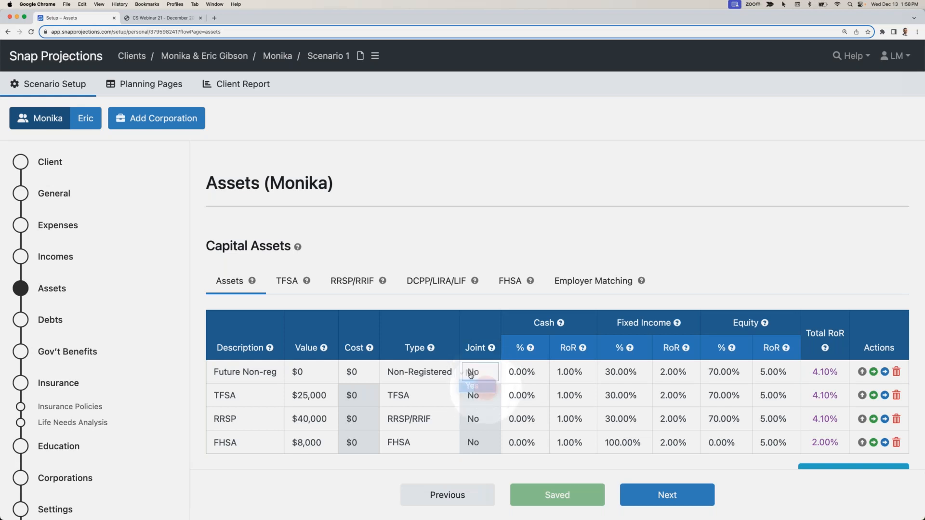
{"action": "left_click", "coordinate": [473, 384]}
- Set both the value and the cost of the joint Future Non-reg asset to $100,000
{"action": "left_click", "coordinate": [304, 371]}
{"action": "type", "text": "10"}
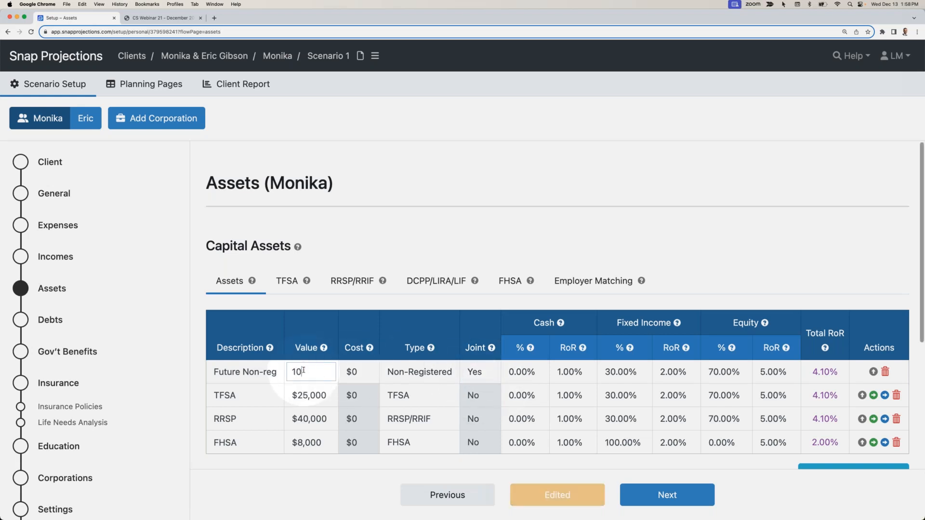
{"action": "type", "text": "0,000000"}
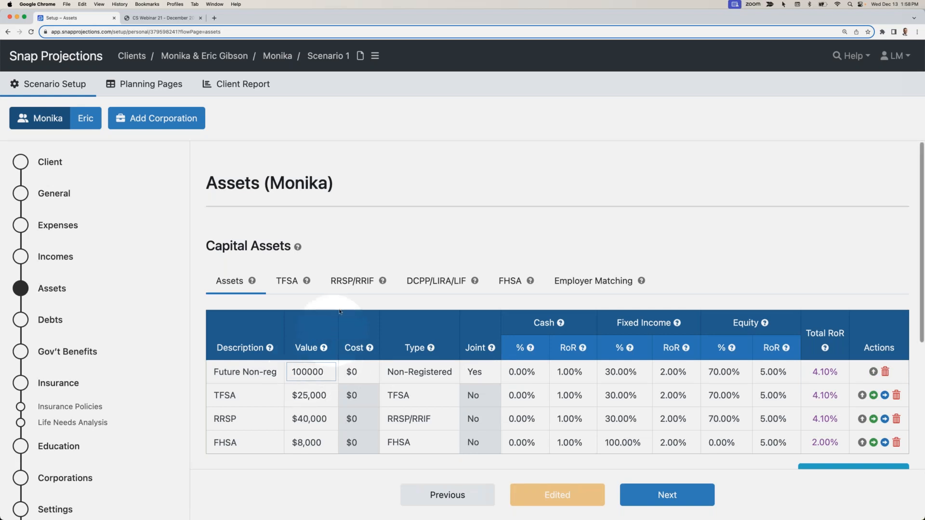
{"action": "key", "text": "Return"}
{"action": "left_click", "coordinate": [364, 372]}
{"action": "type", "text": "100000"}
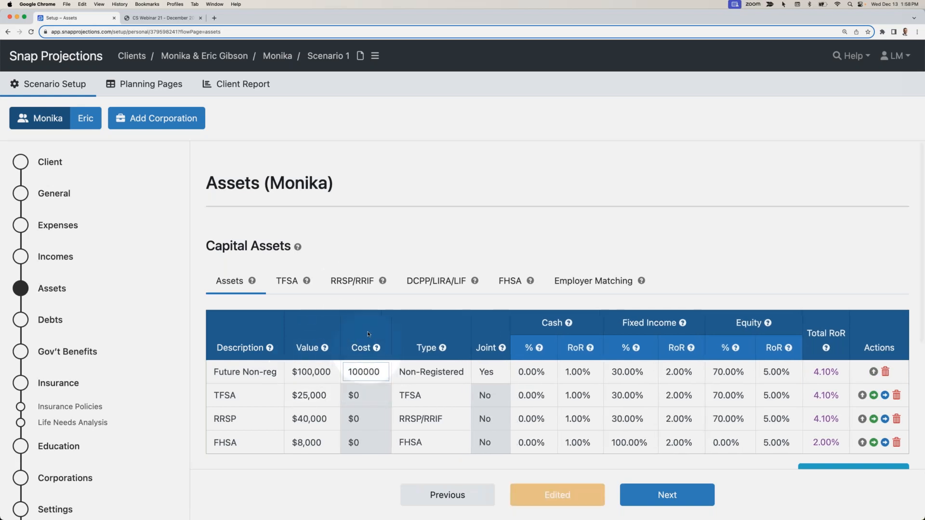
{"action": "left_click", "coordinate": [385, 293]}
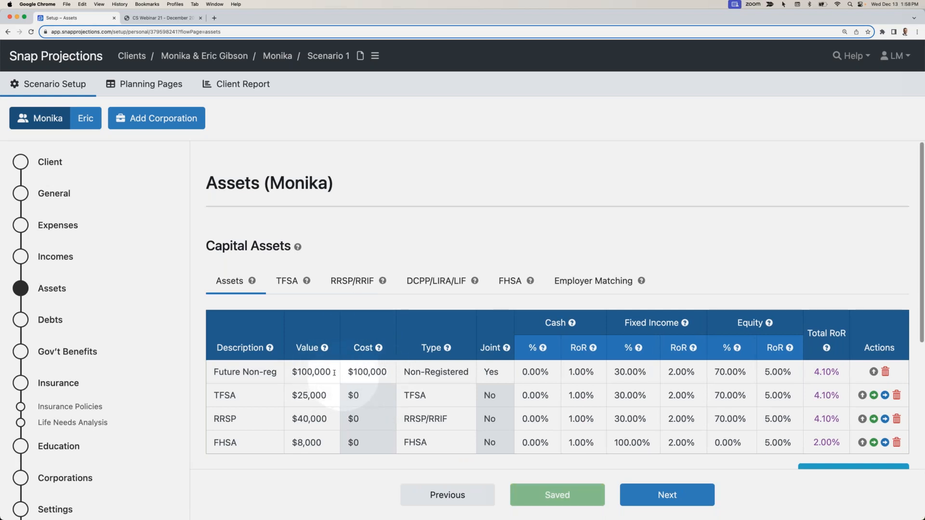
- Review how the joint Future Non-reg account carries over to the spouse's asset list and individual planning page
{"action": "left_click", "coordinate": [86, 118]}
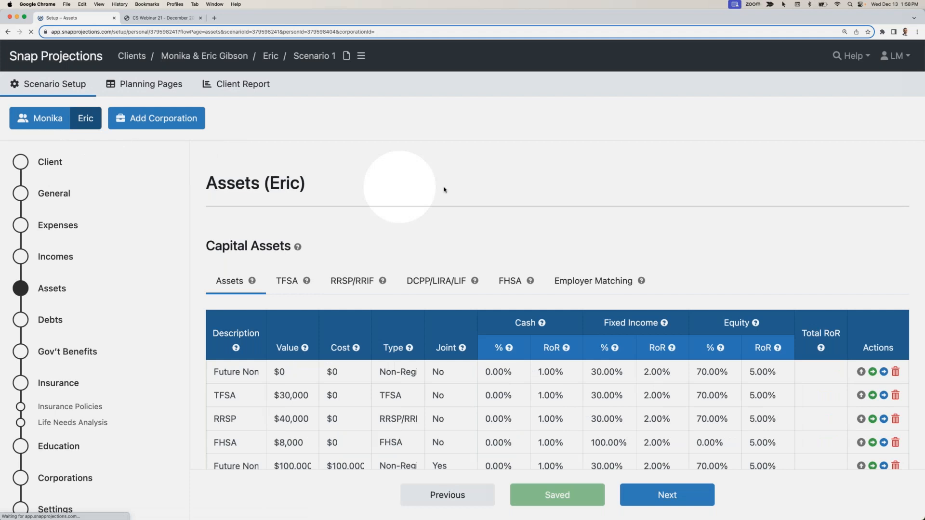
{"action": "left_click", "coordinate": [144, 84]}
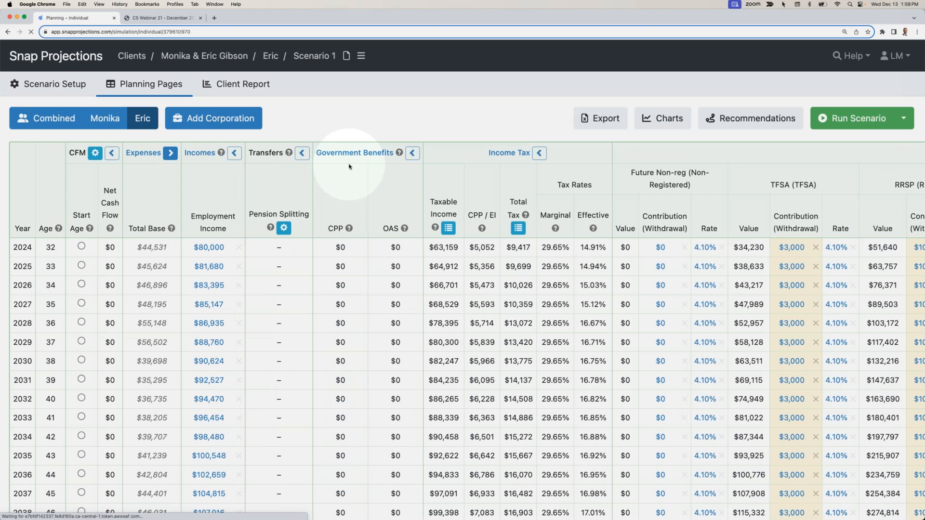
{"action": "scroll", "coordinate": [458, 296], "scroll_direction": "right", "scroll_amount": 10}
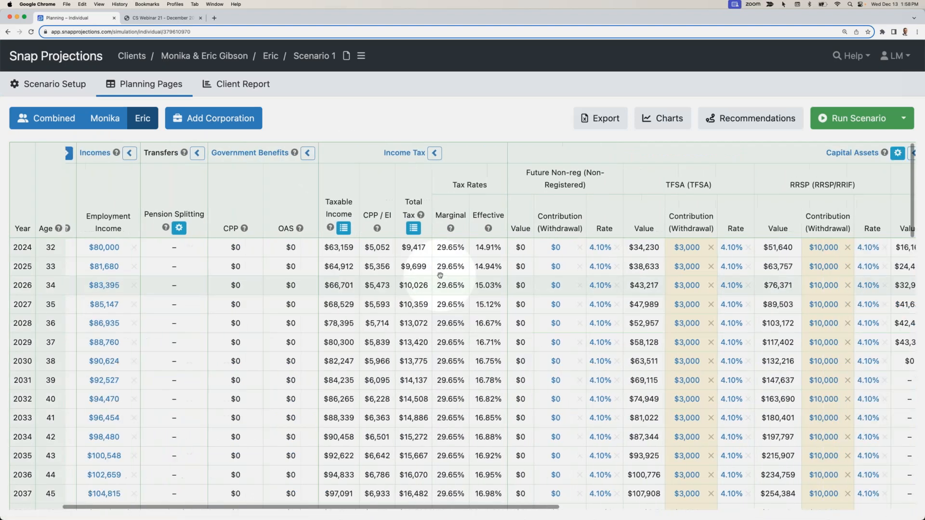
{"action": "scroll", "coordinate": [441, 273], "scroll_direction": "right", "scroll_amount": 11}
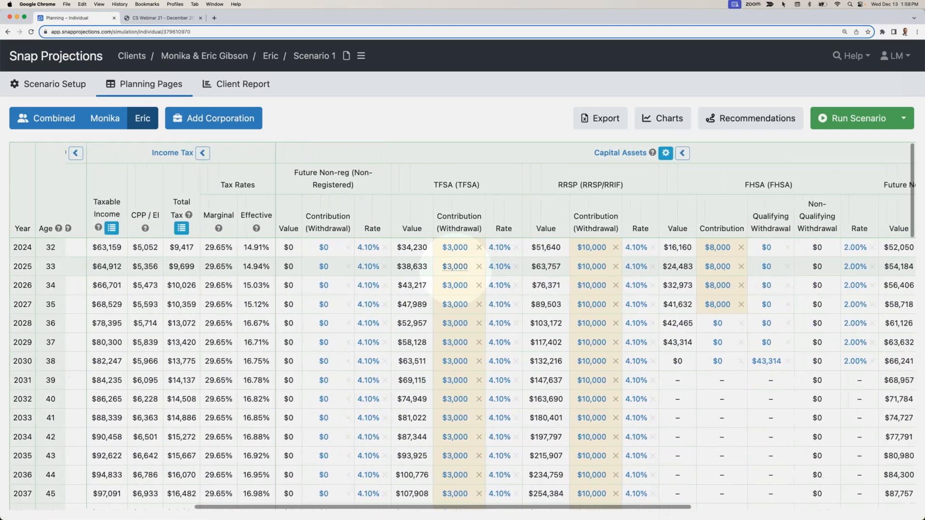
{"action": "scroll", "coordinate": [457, 270], "scroll_direction": "right", "scroll_amount": 1}
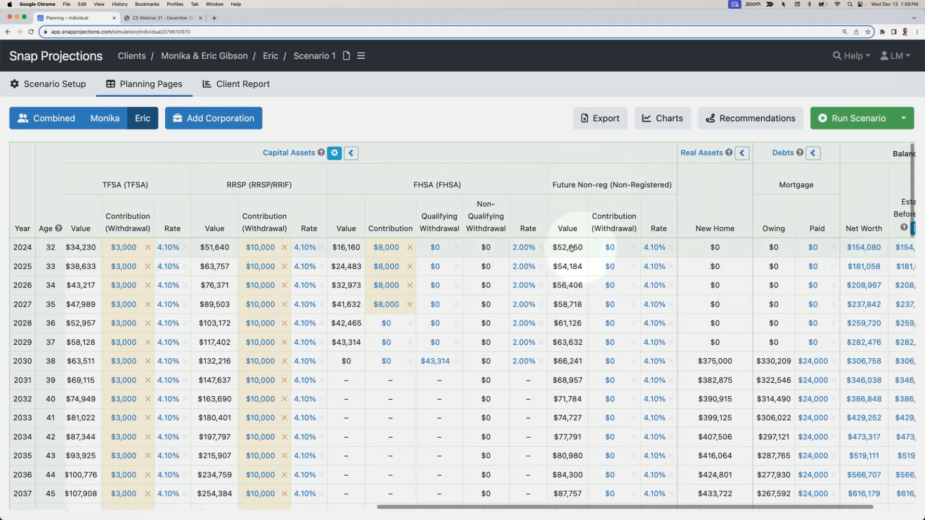
{"action": "mouse_move", "coordinate": [572, 246]}
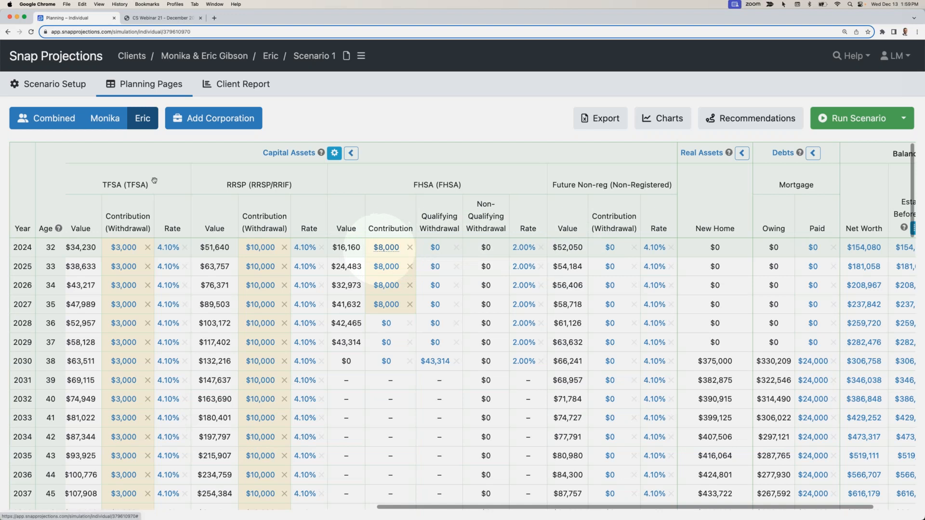
- Check the spouse's FHSA asset value and the FHSA settings for opening age, carryforward room, lifetime contributions and first home
{"action": "left_click", "coordinate": [54, 83]}
{"action": "left_click", "coordinate": [51, 189]}
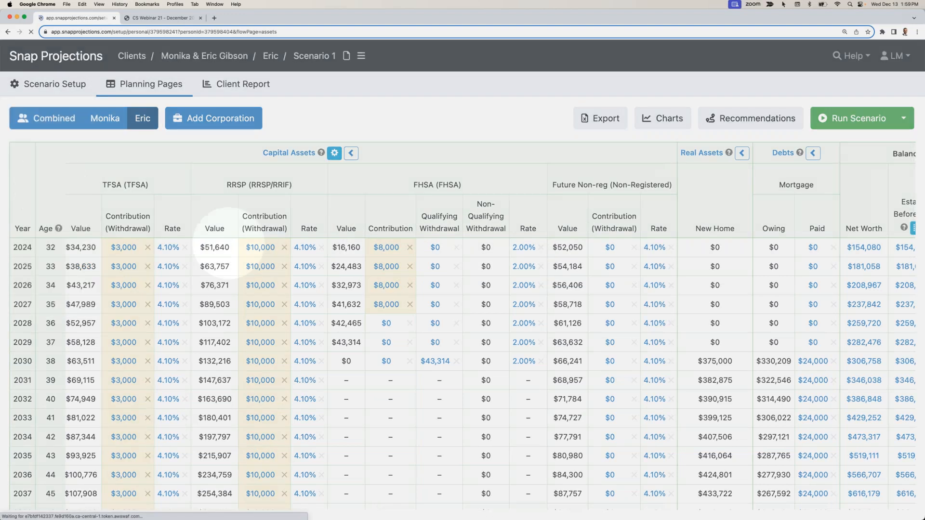
{"action": "scroll", "coordinate": [304, 342], "scroll_direction": "down", "scroll_amount": 2}
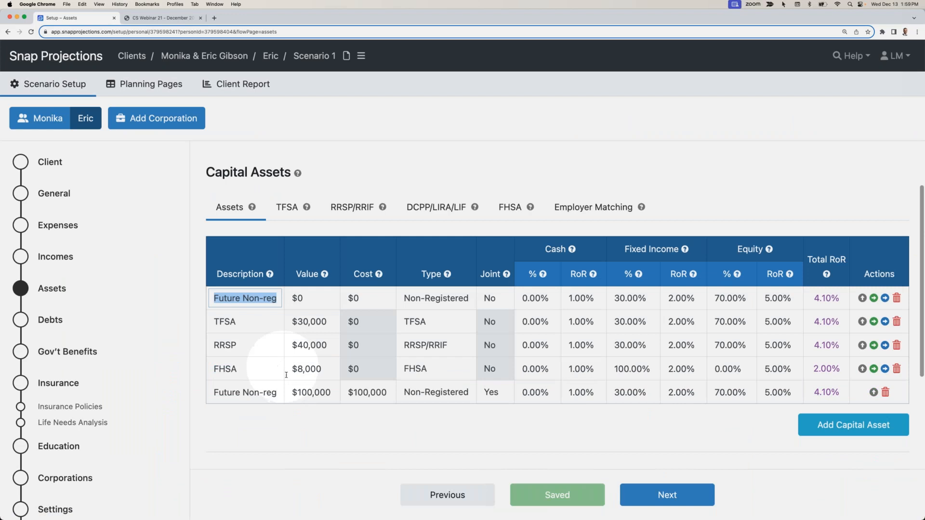
{"action": "left_click", "coordinate": [308, 371]}
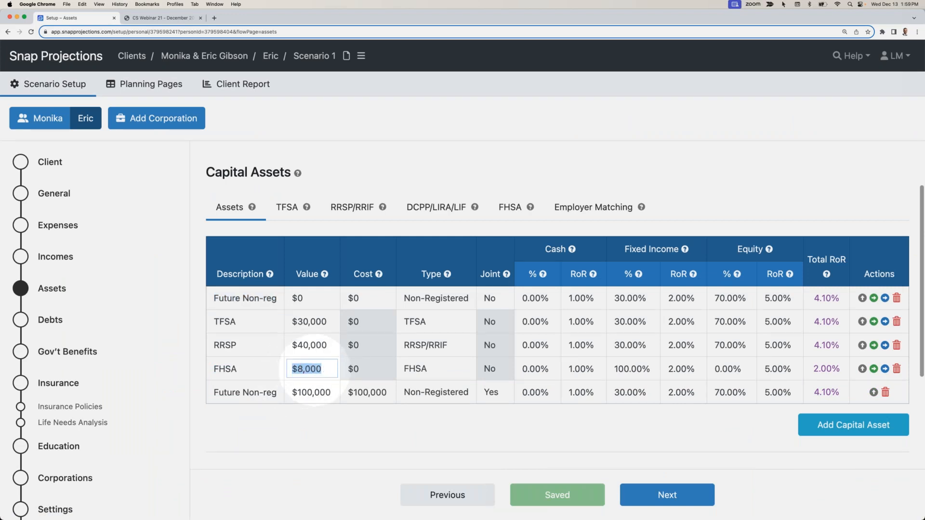
{"action": "left_click", "coordinate": [511, 206]}
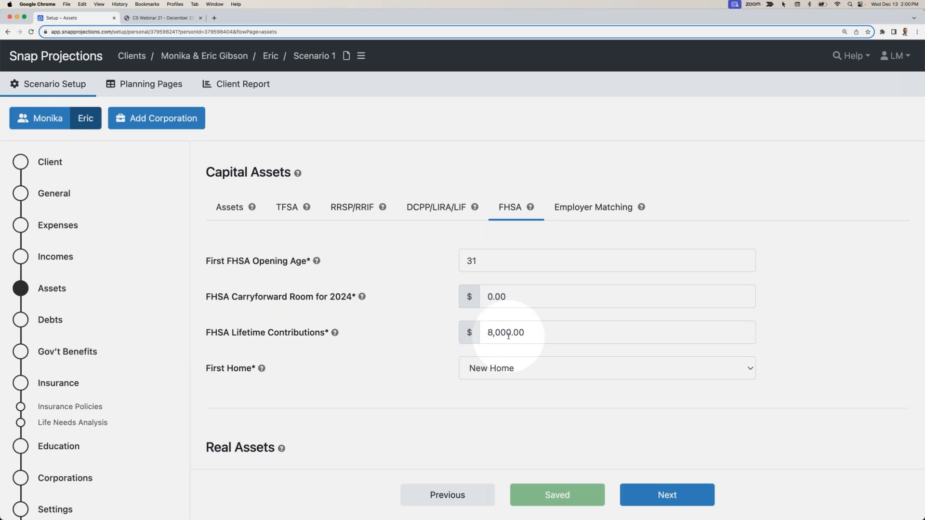
- Examine the spouse's FHSA values and contributions for 2024 to 2027 on the individual planning page
{"action": "left_click", "coordinate": [149, 86]}
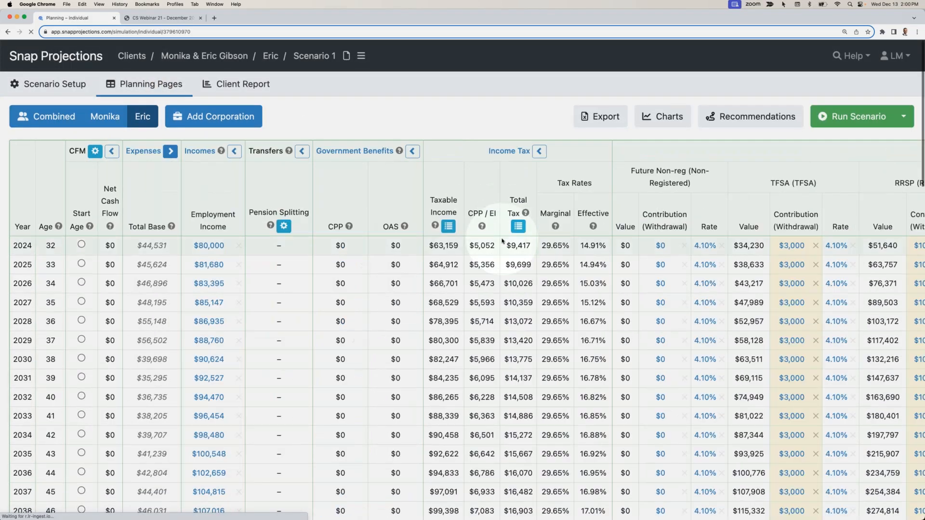
{"action": "scroll", "coordinate": [502, 241], "scroll_direction": "right", "scroll_amount": 10}
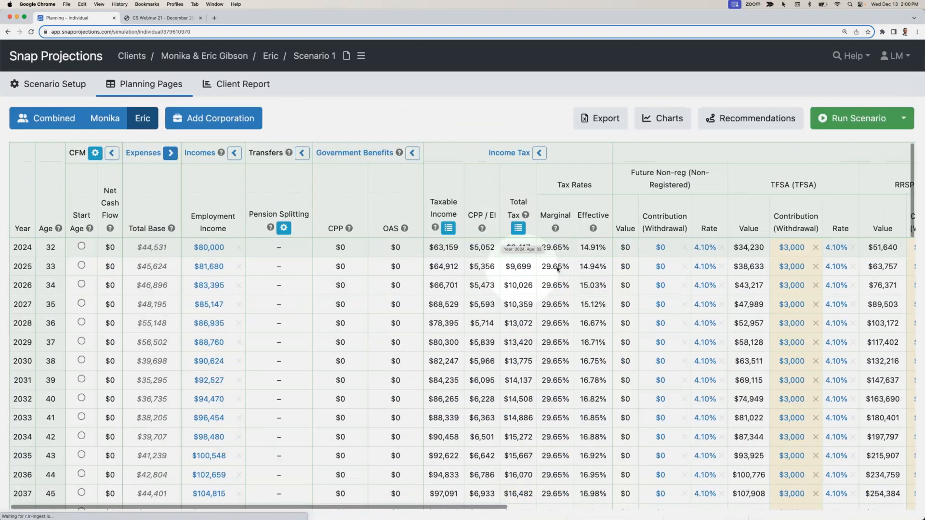
{"action": "scroll", "coordinate": [557, 269], "scroll_direction": "right", "scroll_amount": 10}
{"action": "double_click", "coordinate": [602, 306]}
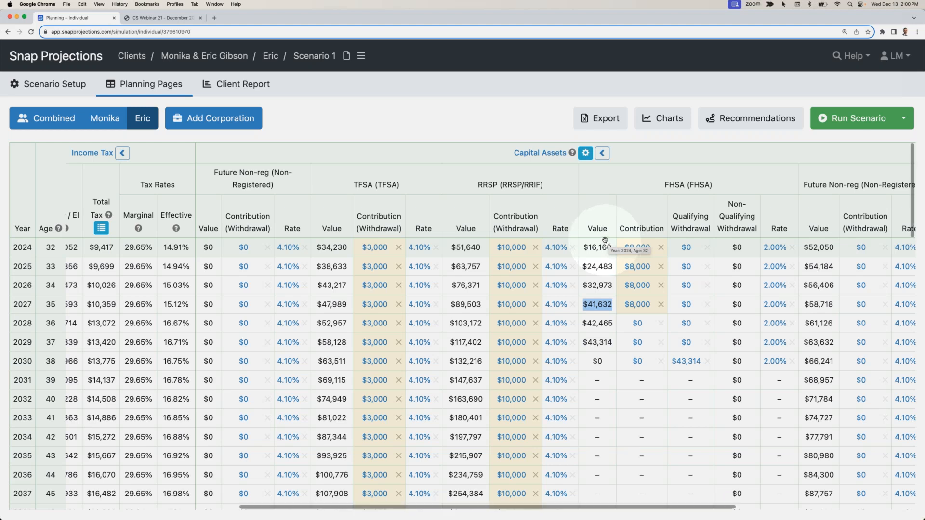
{"action": "double_click", "coordinate": [602, 243]}
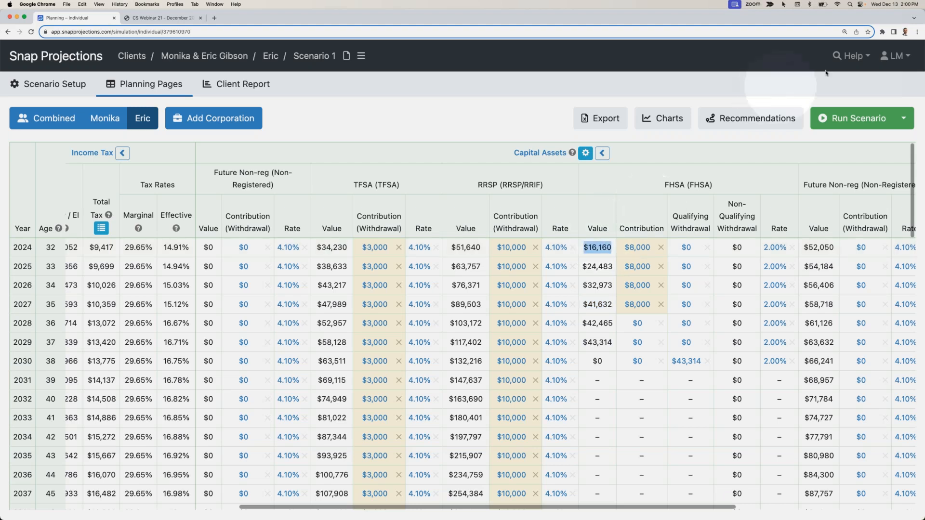
- Open the Snap Projections Help Center
{"action": "left_click", "coordinate": [847, 59]}
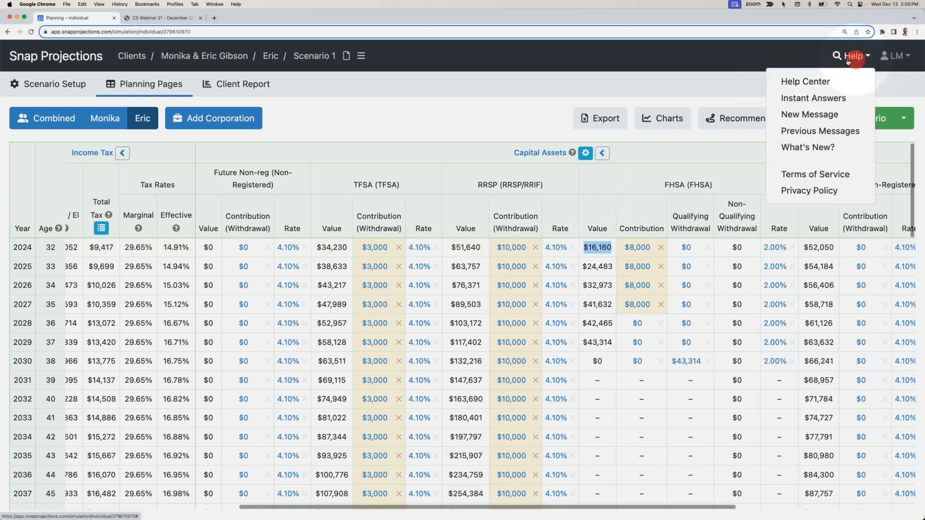
{"action": "left_click", "coordinate": [826, 81]}
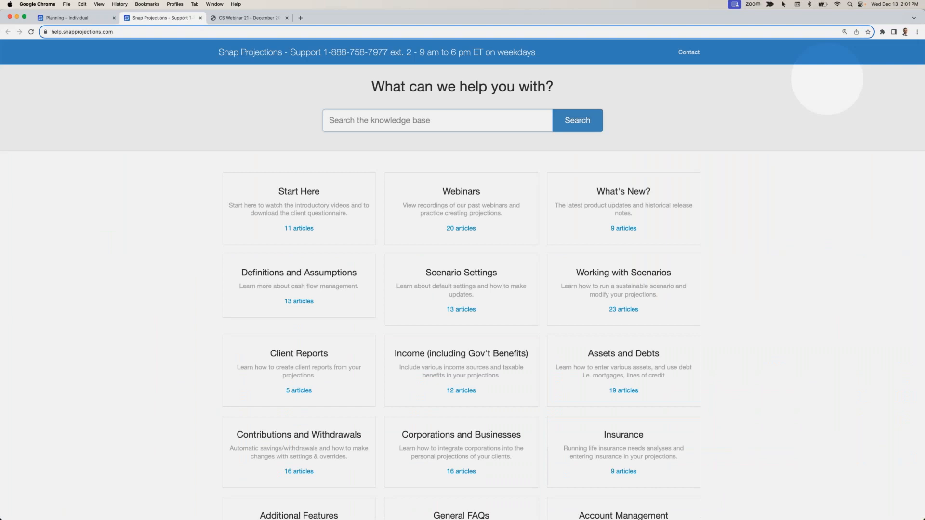